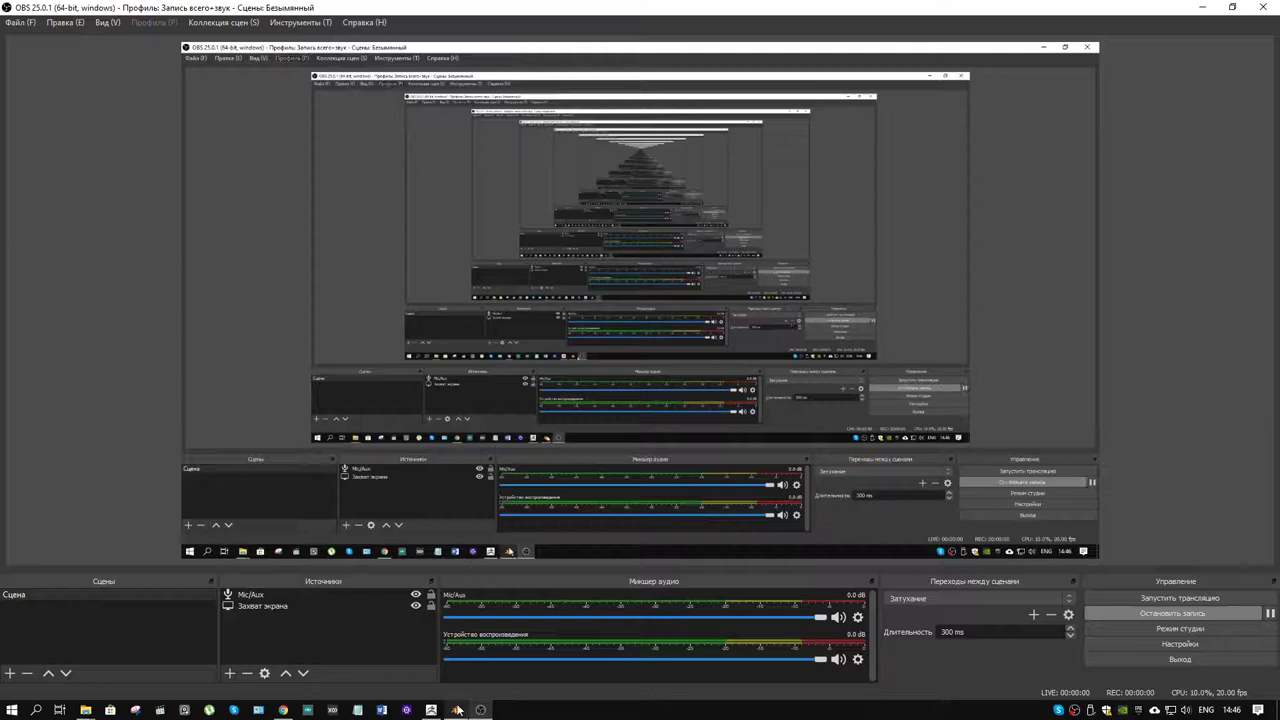
- Bring the Blender window in front of OBS Studio using its taskbar icon
{"action": "left_click", "coordinate": [456, 710]}
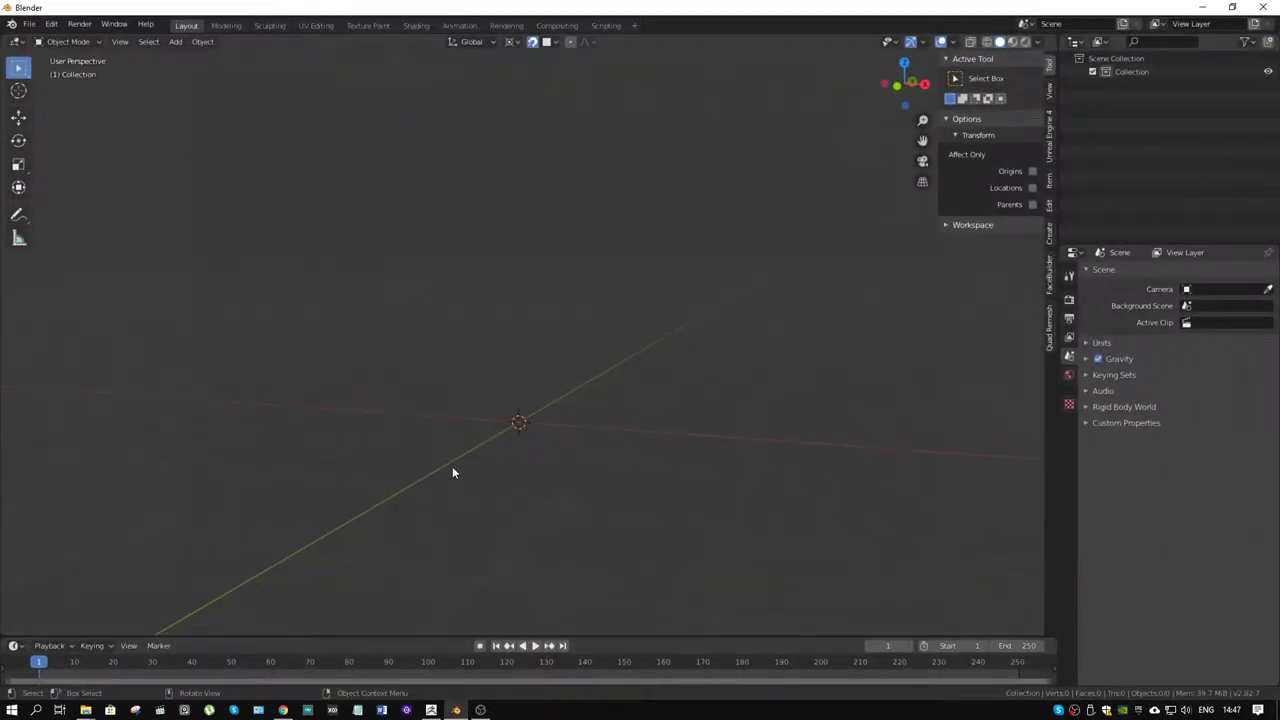
- Start an Images as Planes import and browse up to the Blender folder
{"action": "key", "text": "shift+a"}
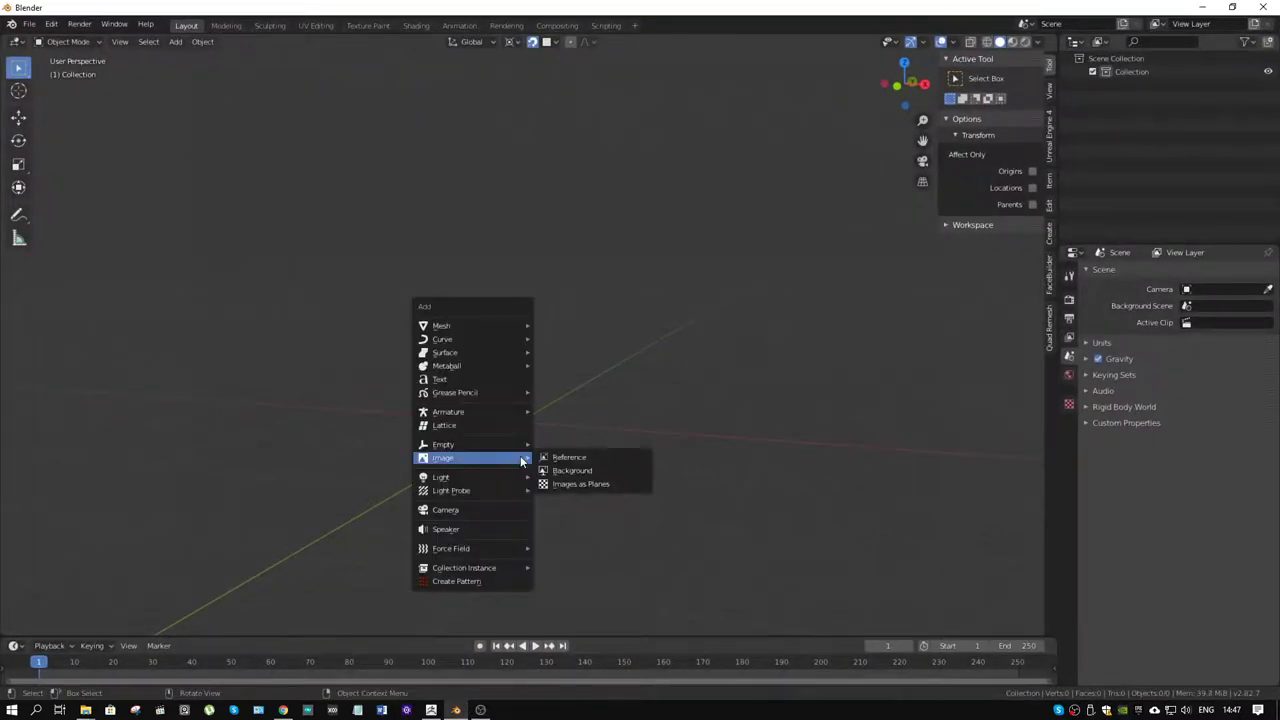
{"action": "left_click", "coordinate": [578, 486]}
{"action": "left_click", "coordinate": [487, 412]}
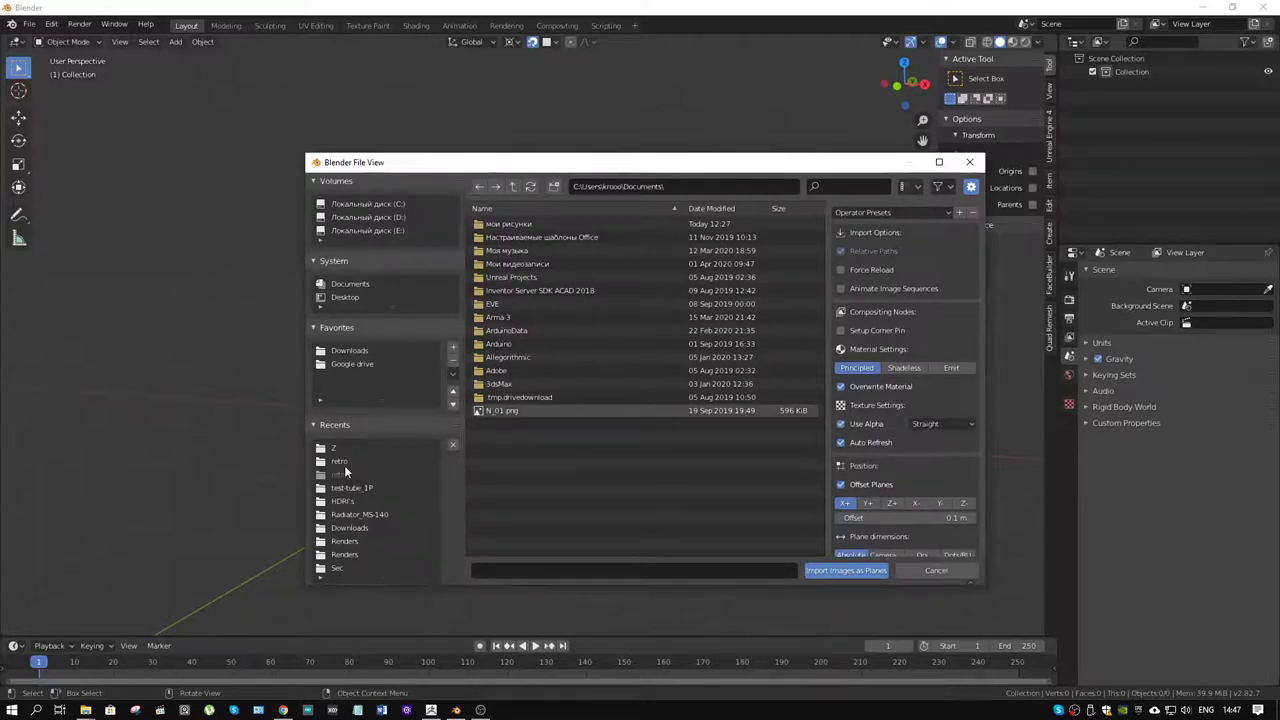
{"action": "left_click", "coordinate": [342, 462]}
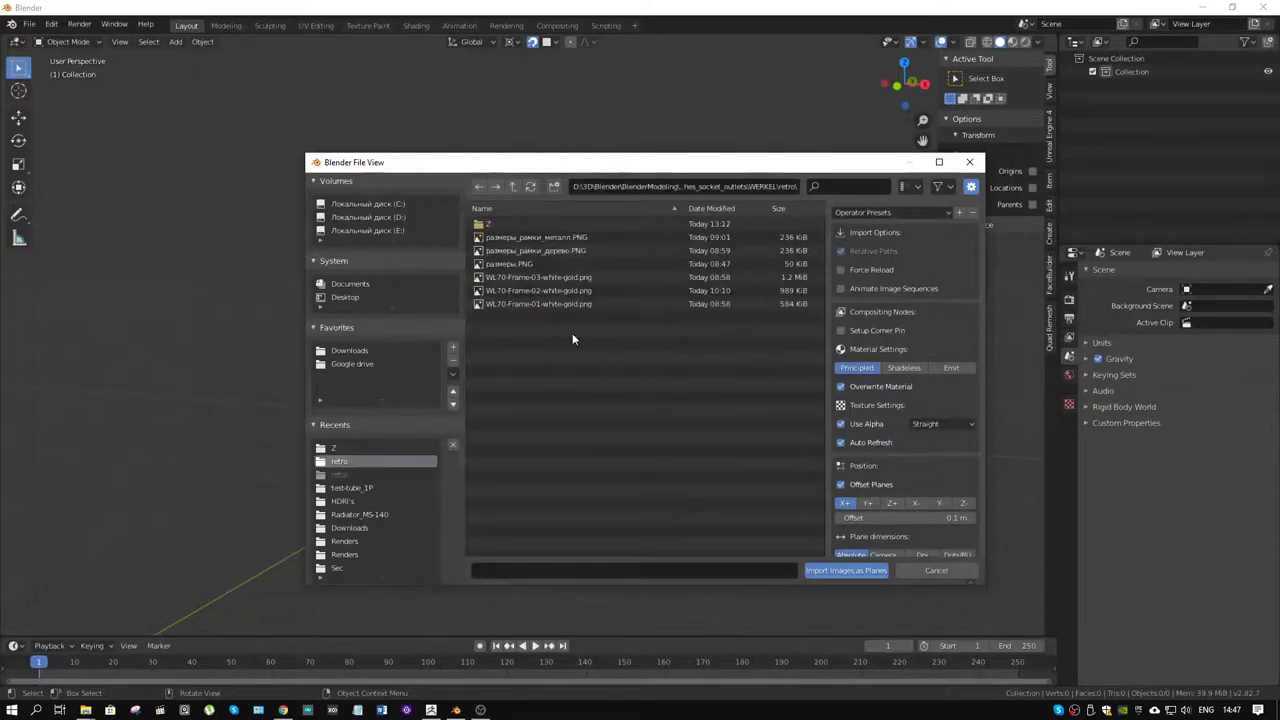
{"action": "left_click", "coordinate": [514, 186]}
{"action": "left_click", "coordinate": [514, 186]}
{"action": "left_click", "coordinate": [514, 186]}
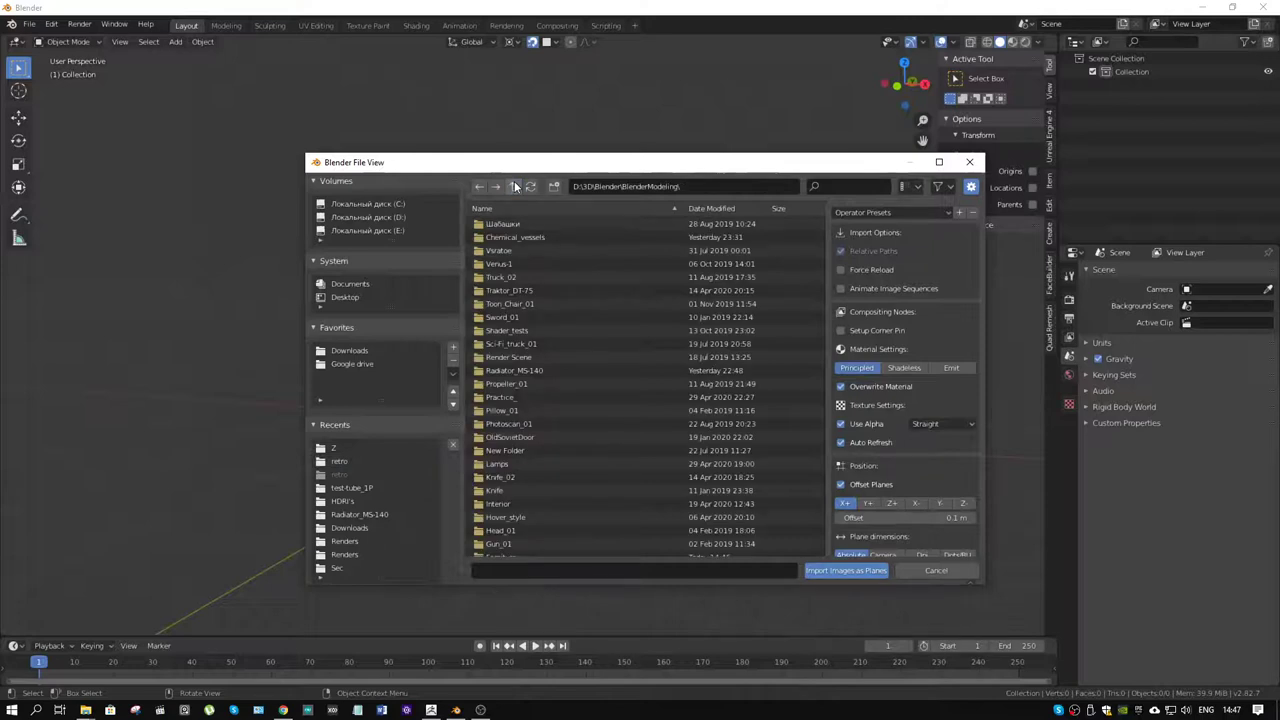
{"action": "left_click", "coordinate": [514, 186]}
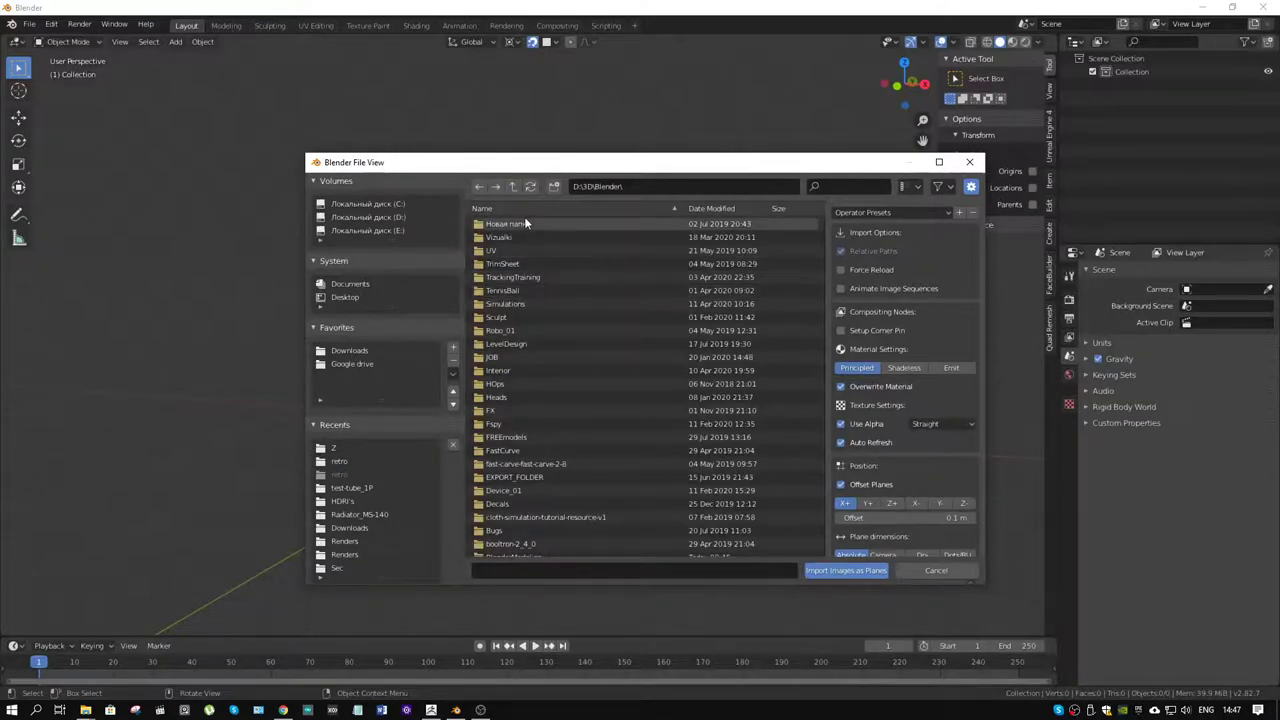
{"action": "scroll", "coordinate": [524, 216], "scroll_direction": "down", "scroll_amount": 8}
- Import the Front, Side and Top PNGs from BlenderModeling\Furniture\Guru_Chair_01\References\Blueprints
{"action": "double_click", "coordinate": [534, 290]}
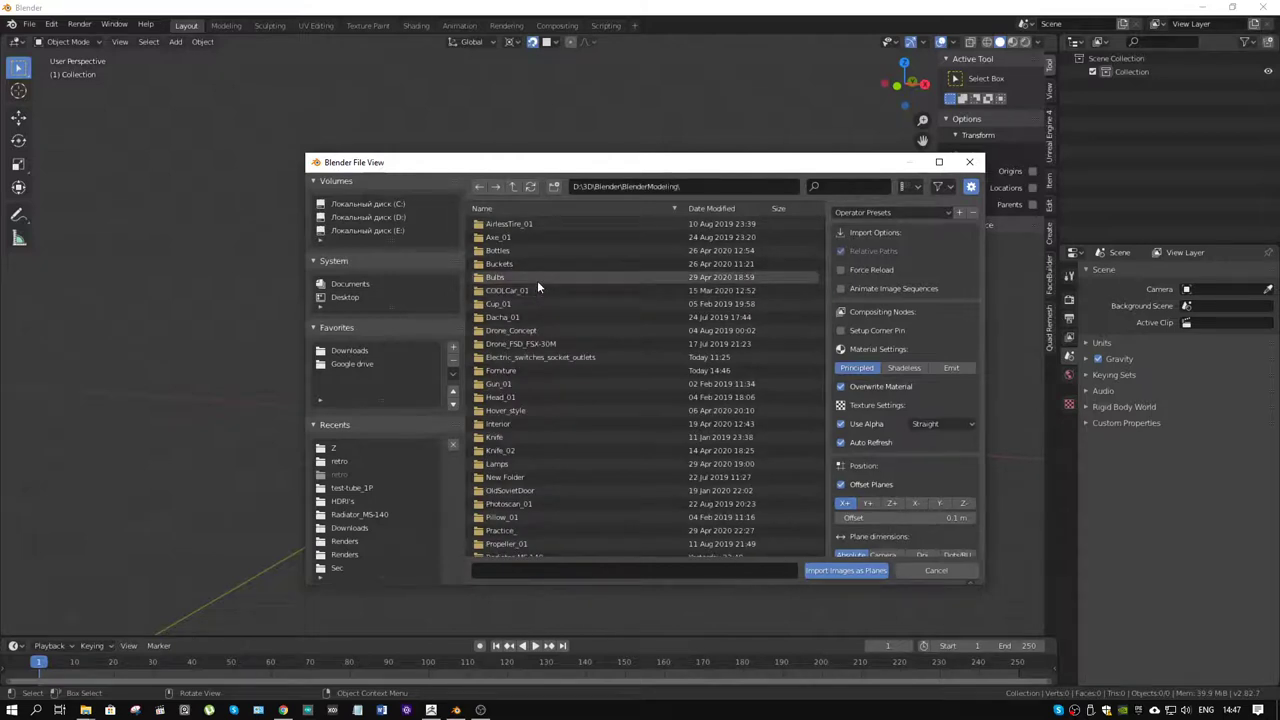
{"action": "double_click", "coordinate": [542, 370]}
{"action": "double_click", "coordinate": [517, 223]}
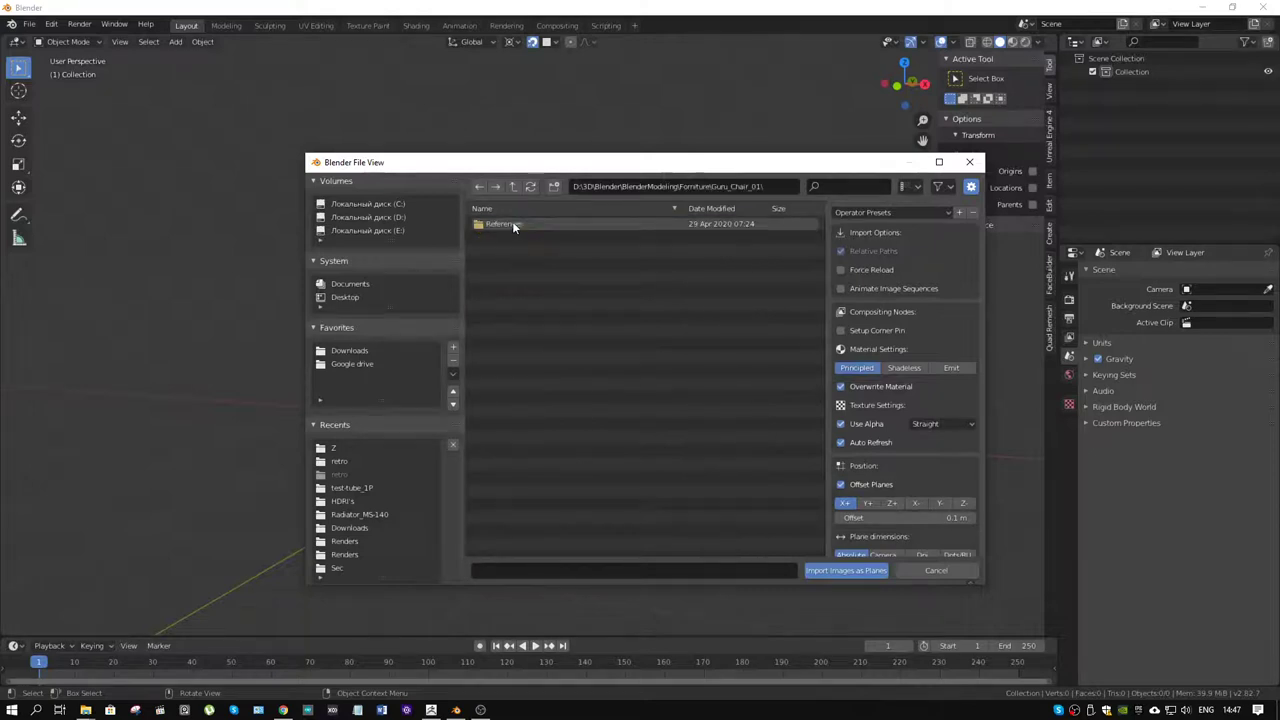
{"action": "double_click", "coordinate": [512, 224]}
{"action": "double_click", "coordinate": [509, 224]}
{"action": "left_click_drag", "start_coordinate": [578, 290], "coordinate": [487, 226]}
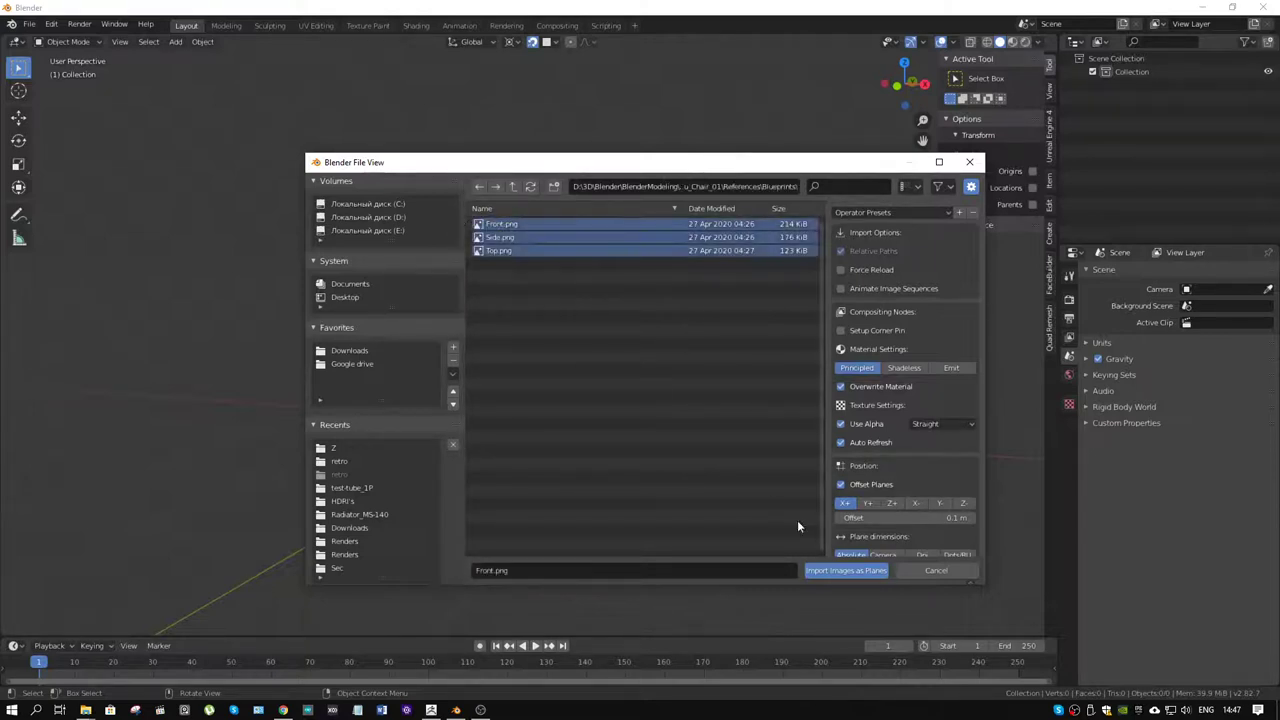
{"action": "left_click", "coordinate": [843, 571]}
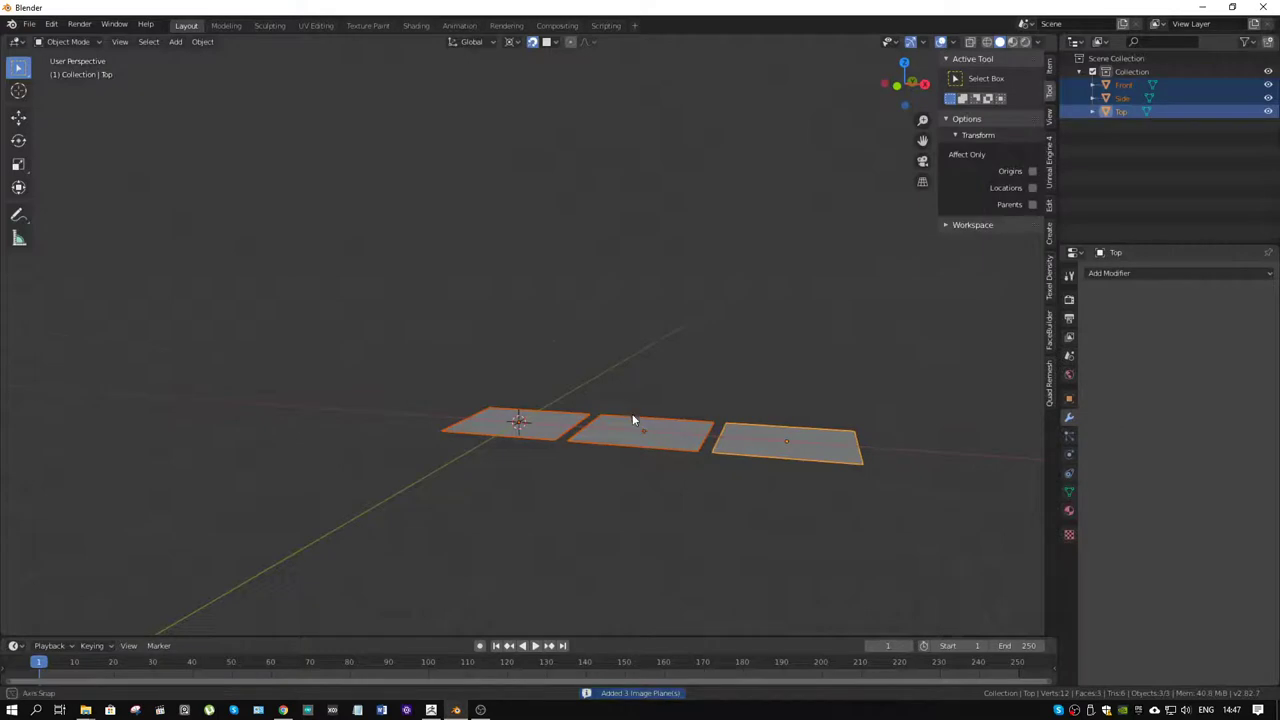
- Switch viewport shading to show textures so the chair sketches appear on the planes
{"action": "middle_click_drag", "start_coordinate": [632, 420], "coordinate": [943, 190]}
{"action": "left_click", "coordinate": [1037, 42]}
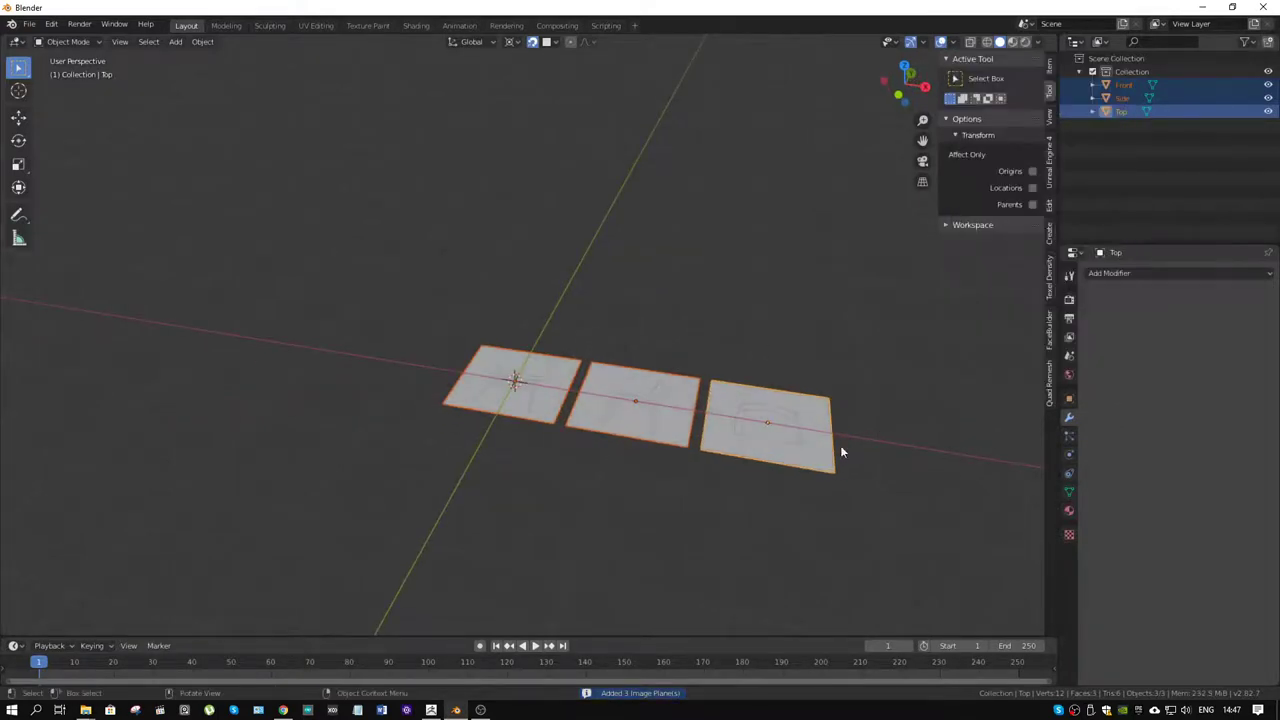
{"action": "scroll", "coordinate": [741, 431], "scroll_direction": "up", "scroll_amount": 3}
{"action": "mouse_move", "coordinate": [658, 427]}
{"action": "middle_mouse_down"}
{"action": "mouse_move", "coordinate": [686, 499]}
{"action": "mouse_move", "coordinate": [731, 391]}
{"action": "mouse_move", "coordinate": [658, 470]}
{"action": "middle_mouse_up"}
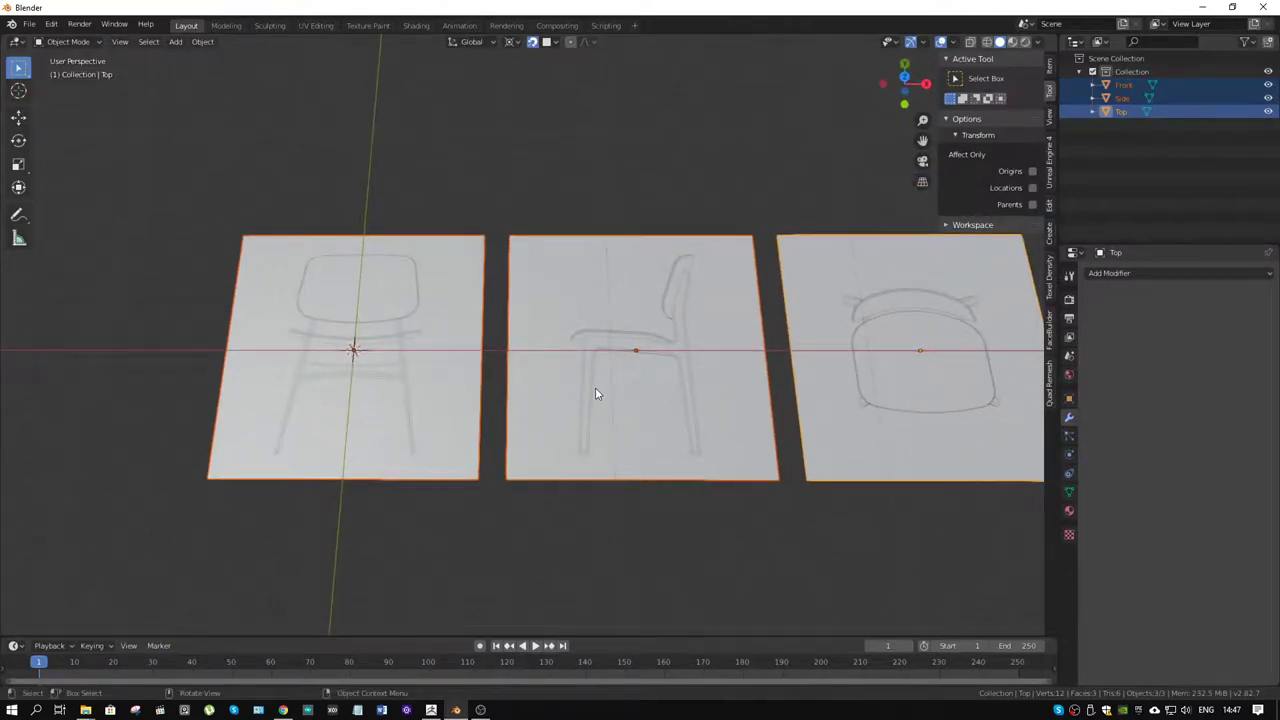
- Select the Front and Side sketch planes in turn, ending with Front selected
{"action": "left_click", "coordinate": [441, 376]}
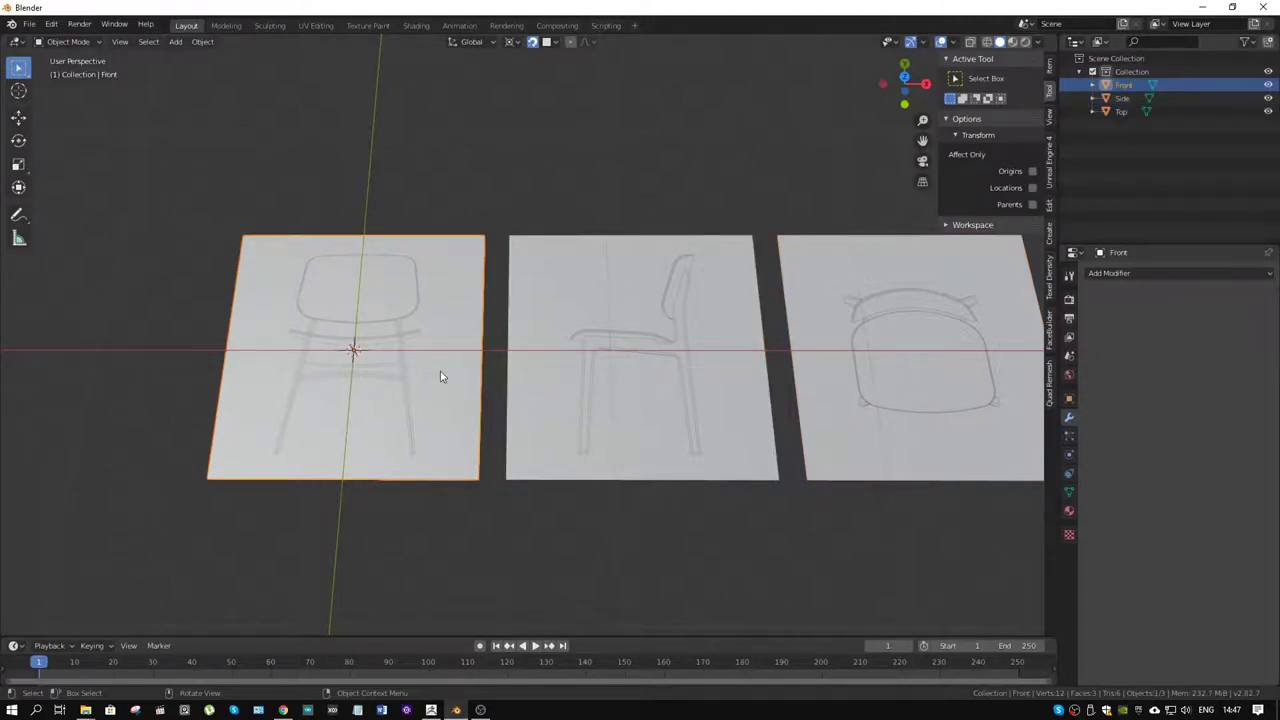
{"action": "key", "text": "ctrl"}
{"action": "left_click", "coordinate": [552, 355]}
{"action": "mouse_move", "coordinate": [556, 356]}
{"action": "middle_mouse_down"}
{"action": "mouse_move", "coordinate": [639, 390]}
{"action": "mouse_move", "coordinate": [586, 312]}
{"action": "middle_mouse_up"}
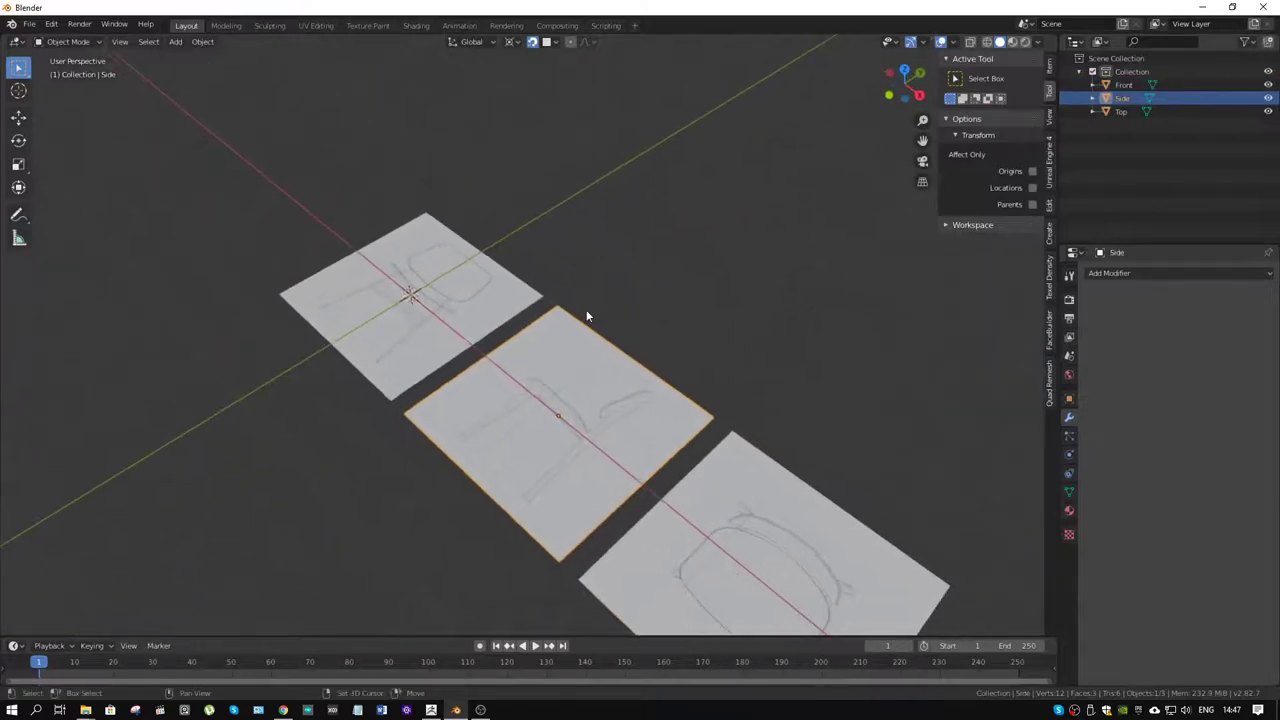
{"action": "left_click", "coordinate": [456, 305]}
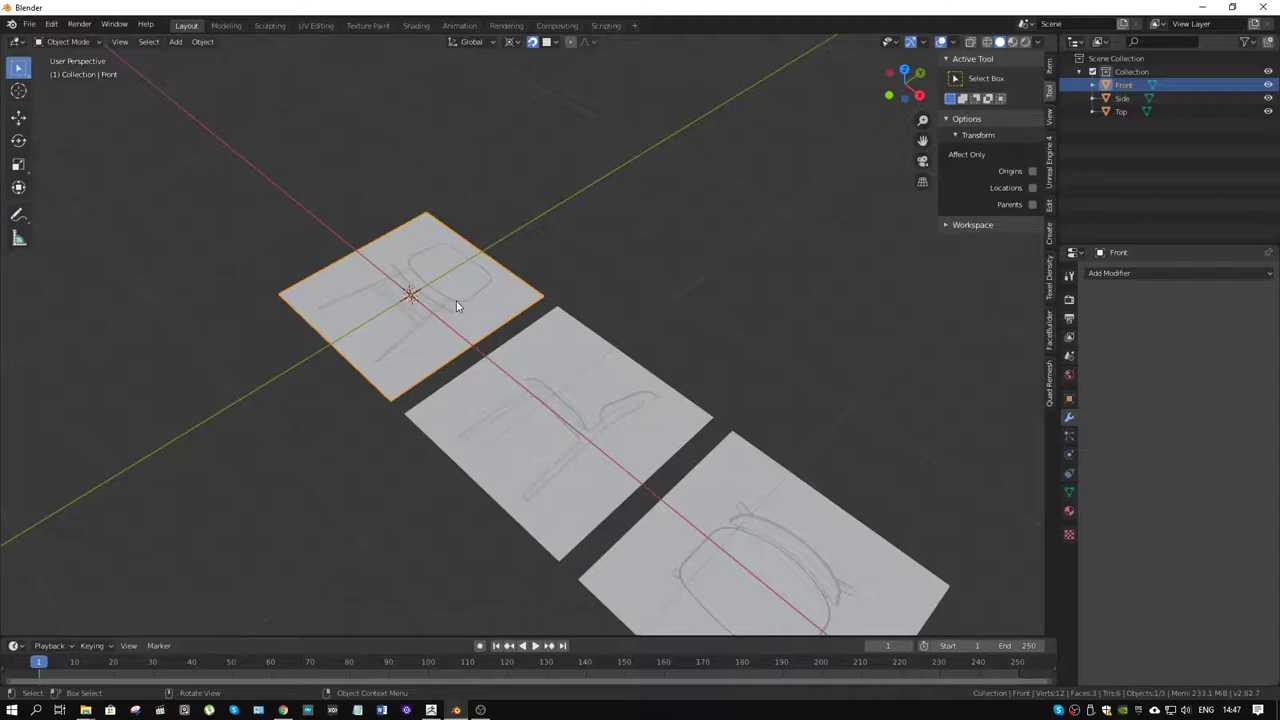
- Snap the Front plane to vertices by its corner and rotate it 90° about X
{"action": "left_click", "coordinate": [552, 42]}
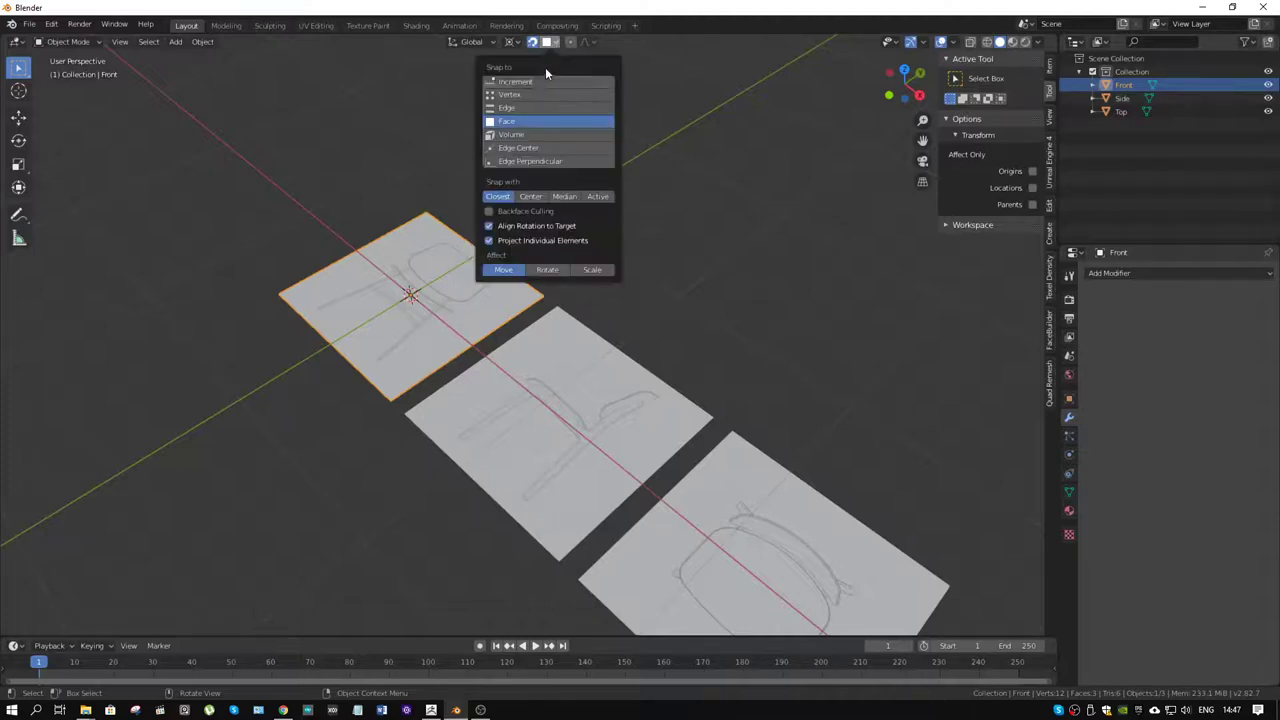
{"action": "left_click", "coordinate": [528, 95]}
{"action": "left_click_drag", "start_coordinate": [430, 313], "coordinate": [390, 397]}
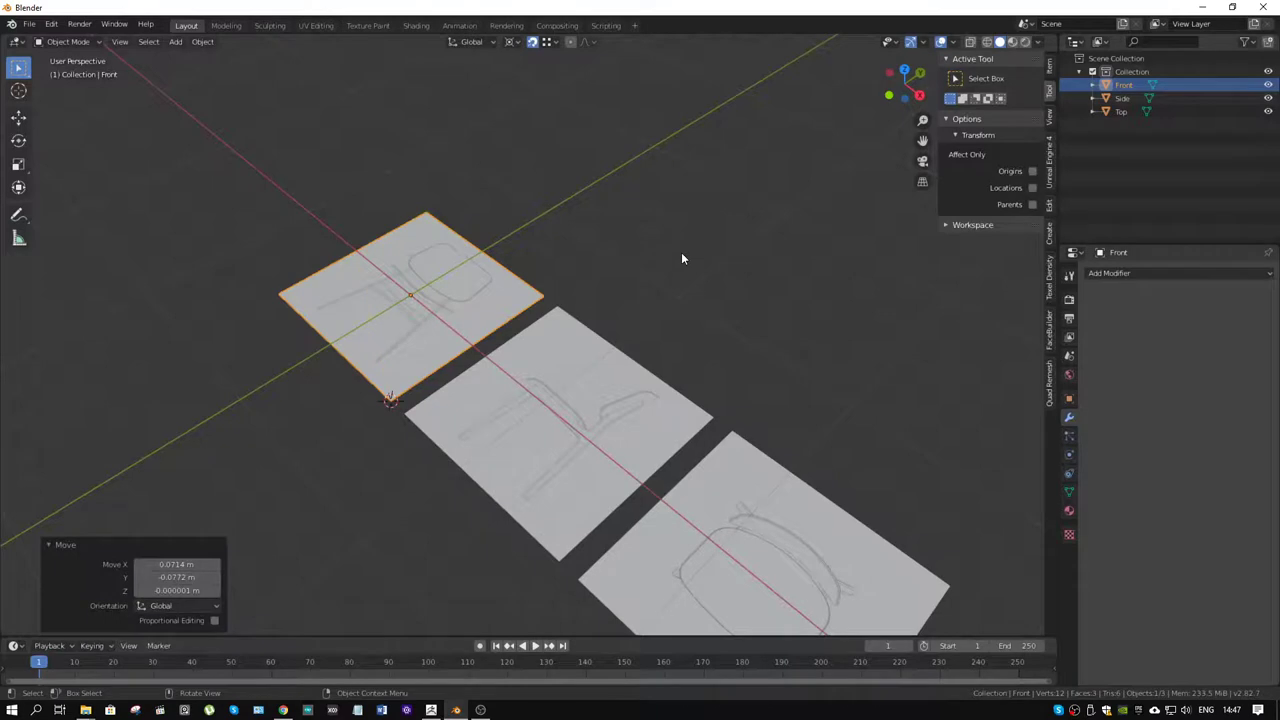
{"action": "key", "text": "r"}
{"action": "type", "text": "x"}
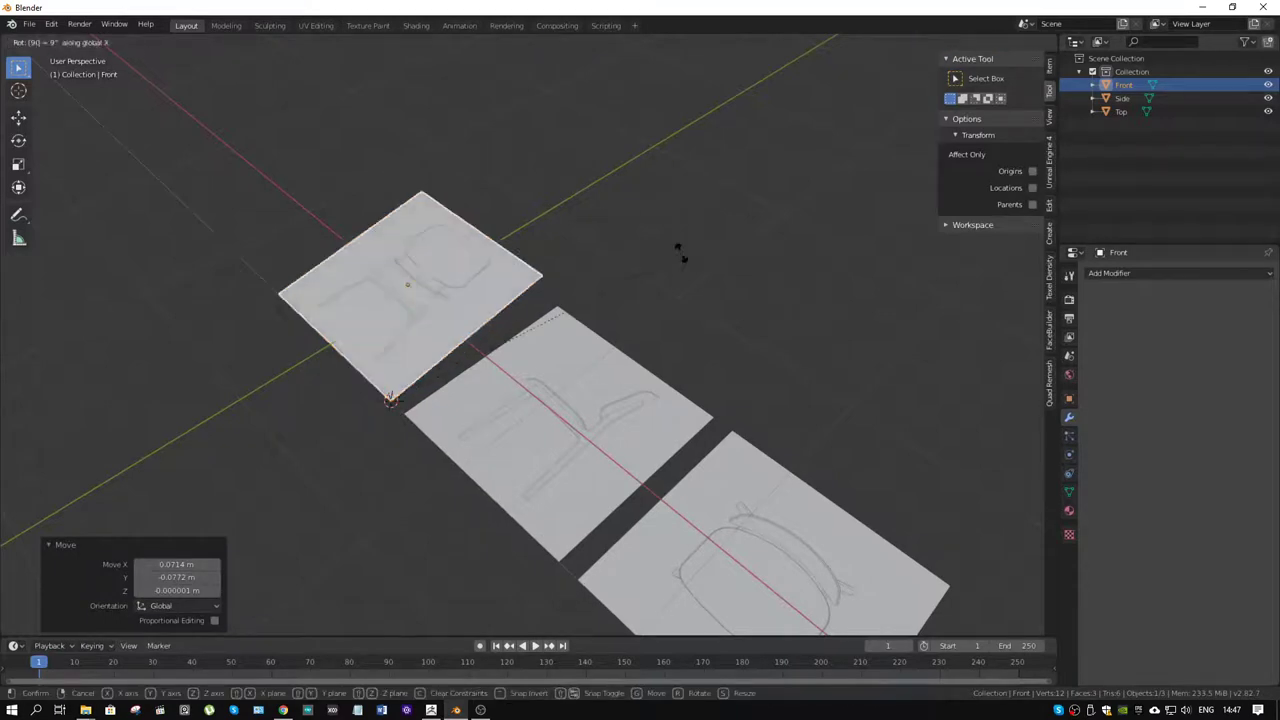
{"action": "type", "text": "90"}
{"action": "key", "text": "Return"}
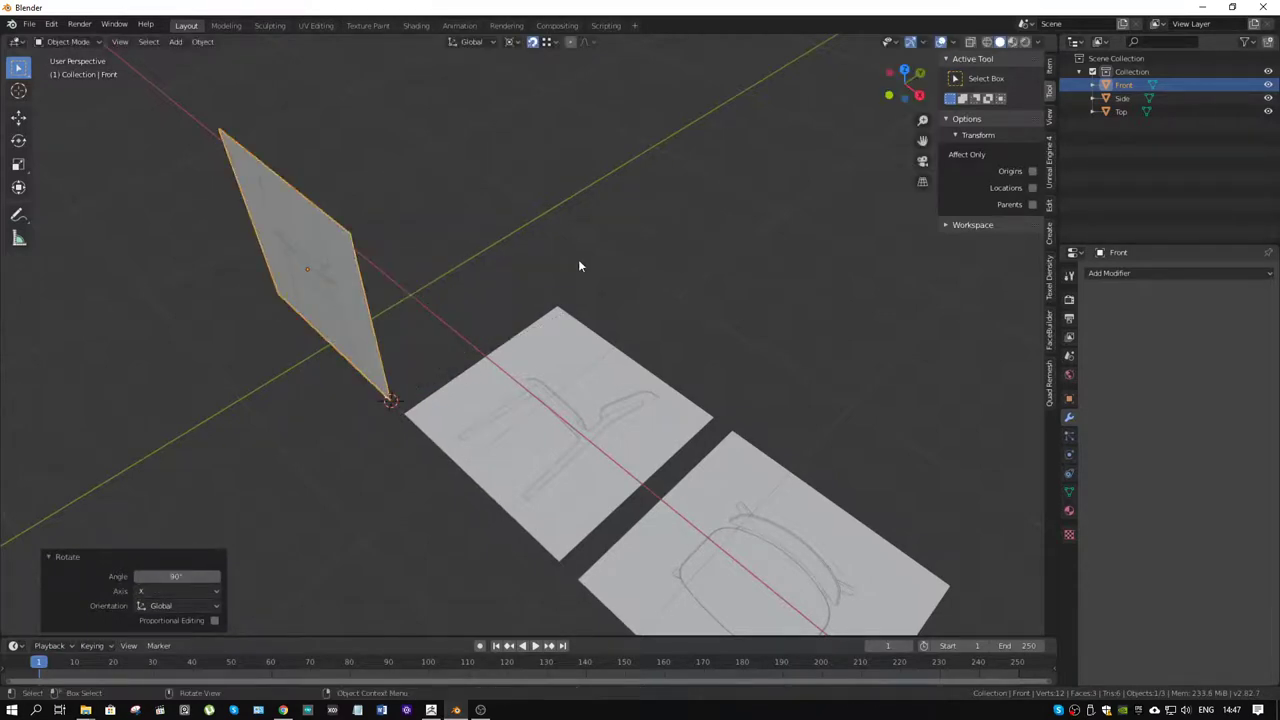
- Enable Align Rotation to Target and move the Front plane 1 m along Y
{"action": "key", "text": "g"}
{"action": "key", "text": "y"}
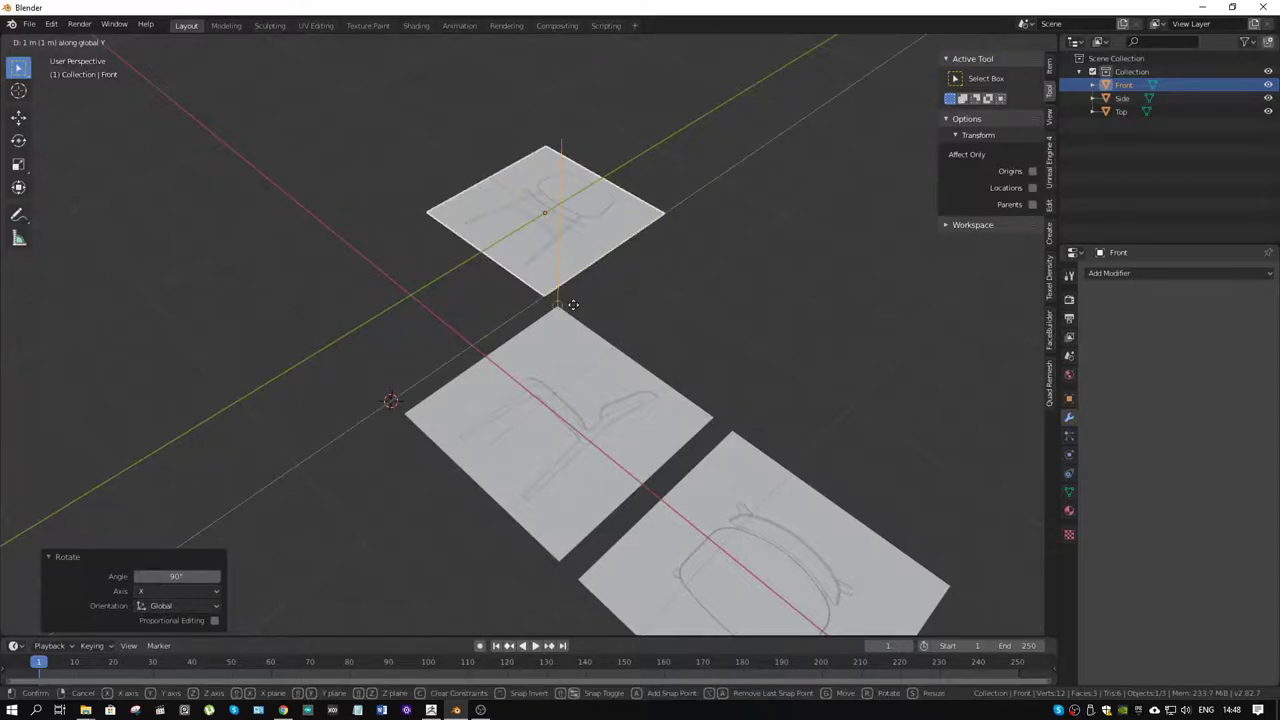
{"action": "right_click", "coordinate": [573, 305]}
{"action": "left_click", "coordinate": [545, 42]}
{"action": "left_click", "coordinate": [490, 227]}
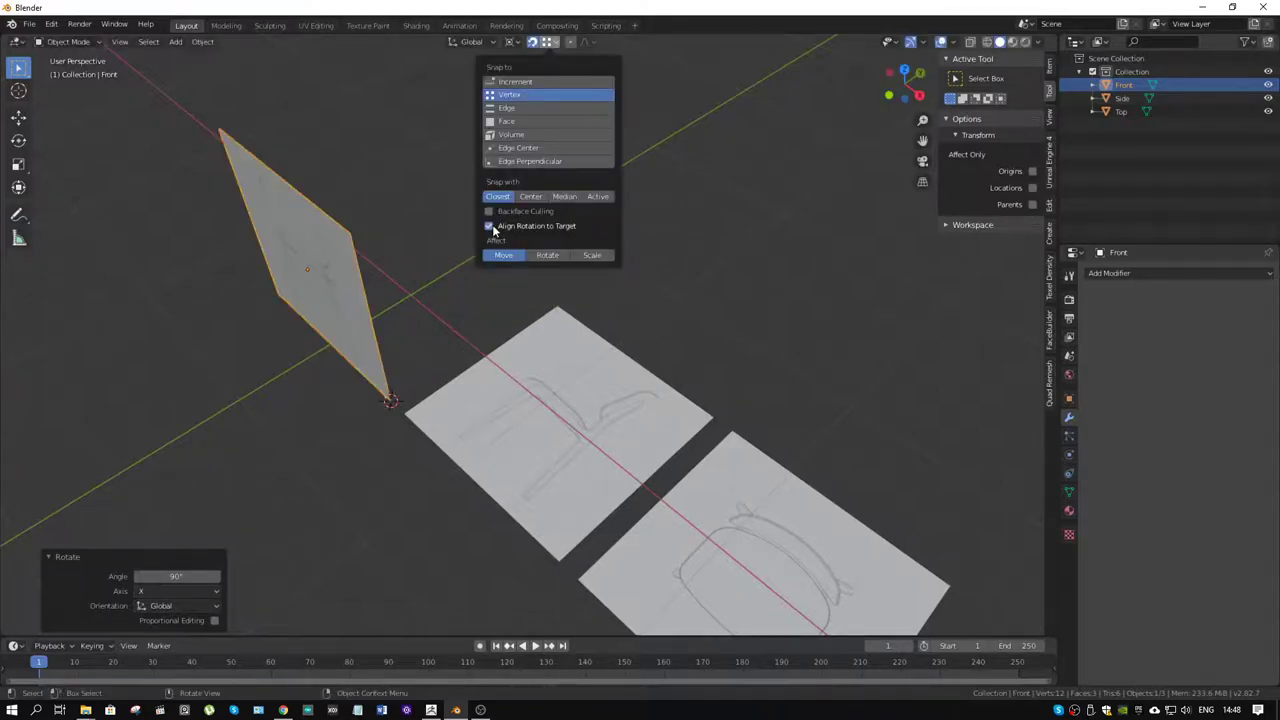
{"action": "key", "text": "g"}
{"action": "key", "text": "y"}
{"action": "key", "text": "1"}
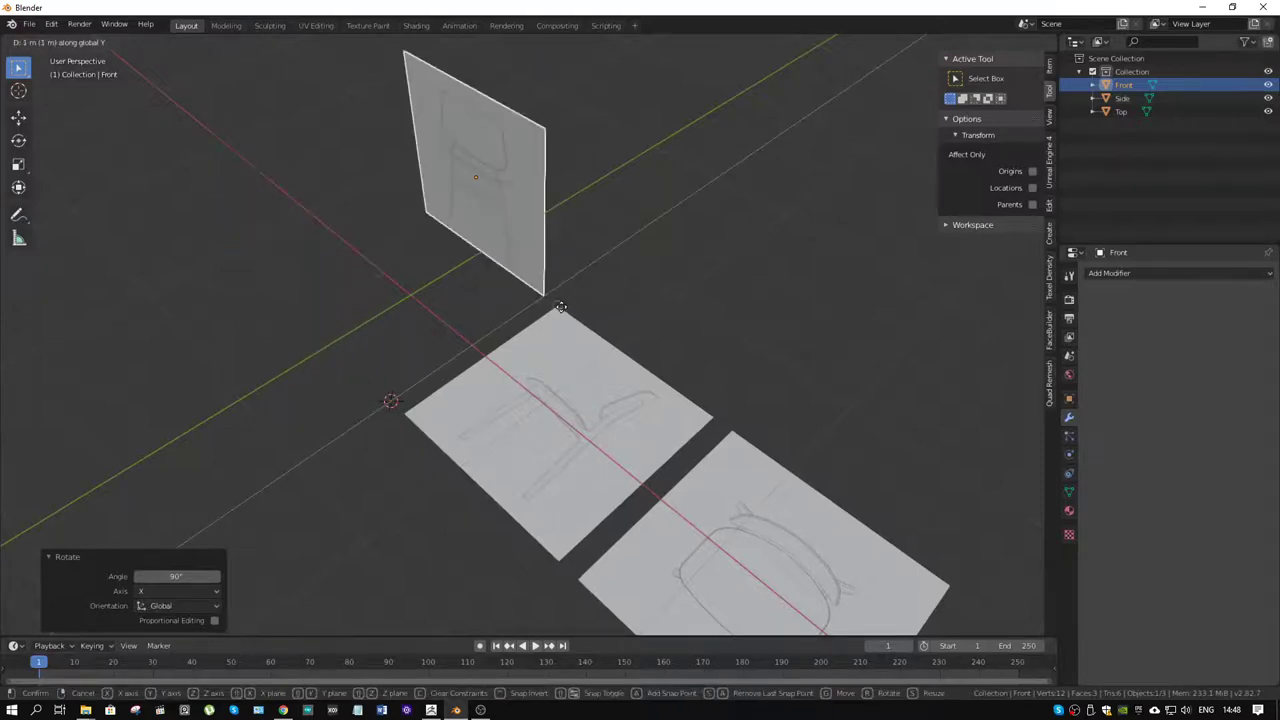
{"action": "key", "text": "Return"}
{"action": "left_click", "coordinate": [611, 405]}
{"action": "mouse_move", "coordinate": [441, 304]}
{"action": "middle_mouse_down"}
{"action": "mouse_move", "coordinate": [495, 302]}
{"action": "mouse_move", "coordinate": [444, 331]}
{"action": "mouse_move", "coordinate": [507, 383]}
{"action": "middle_mouse_up"}
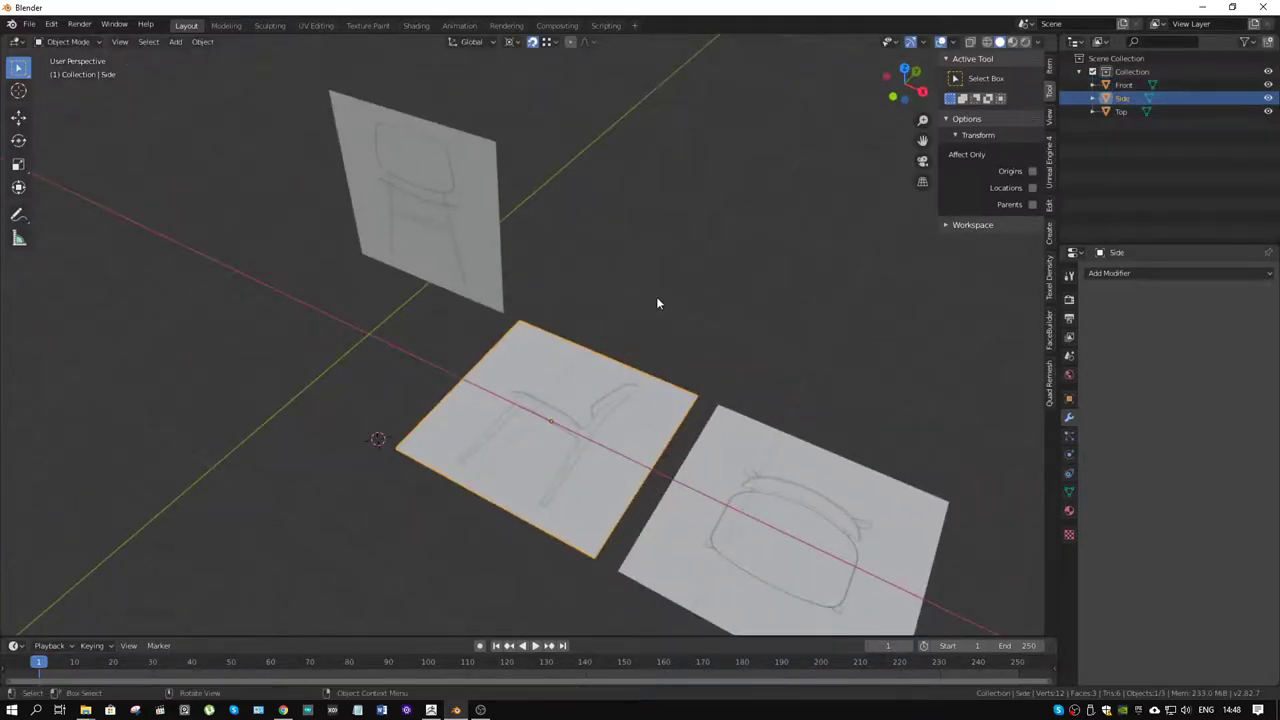
- Rotate the Side plane 90° about Z with the median point as pivot
{"action": "key", "text": "r"}
{"action": "key", "text": "z"}
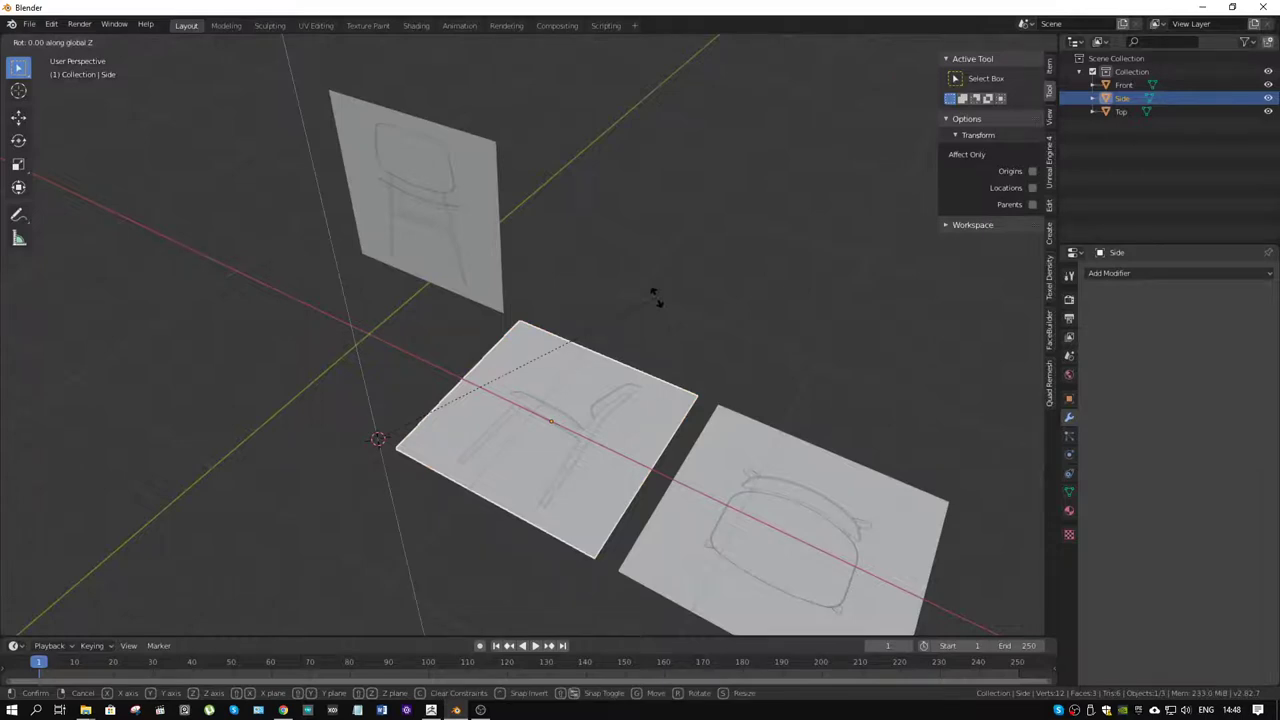
{"action": "key", "text": "Escape"}
{"action": "left_click", "coordinate": [511, 41]}
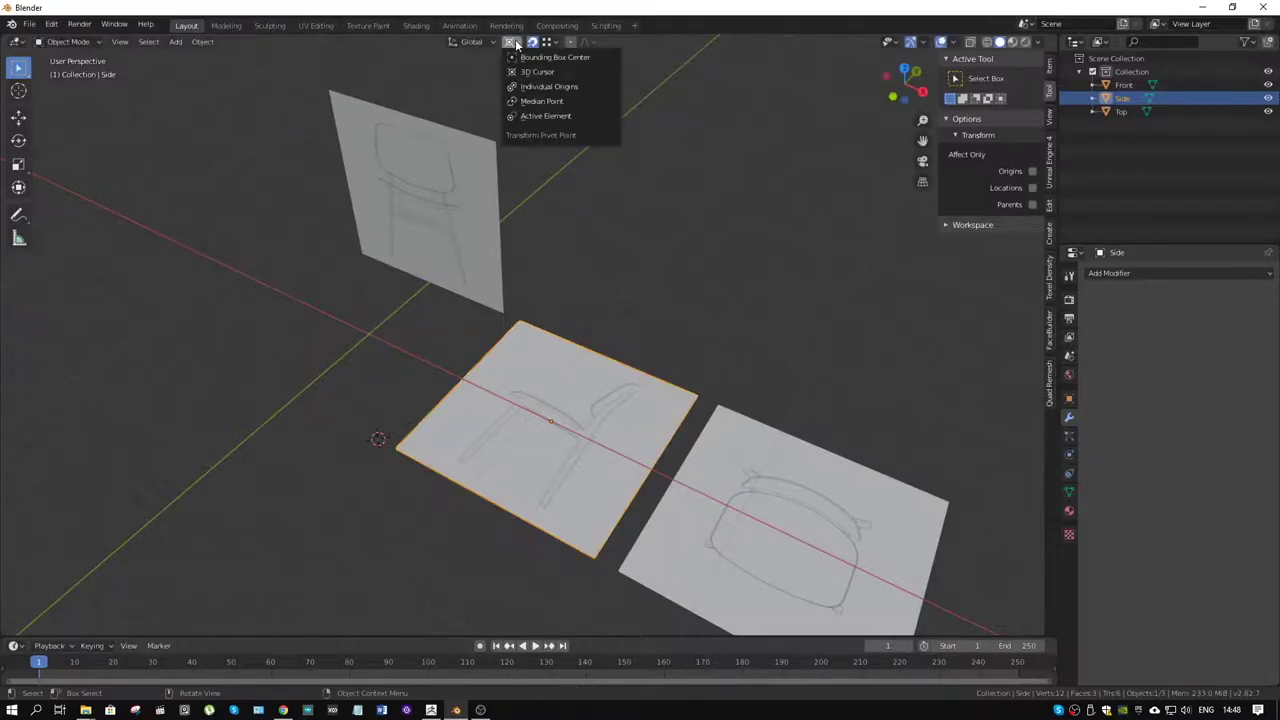
{"action": "left_click", "coordinate": [541, 104]}
{"action": "type", "text": "rz"}
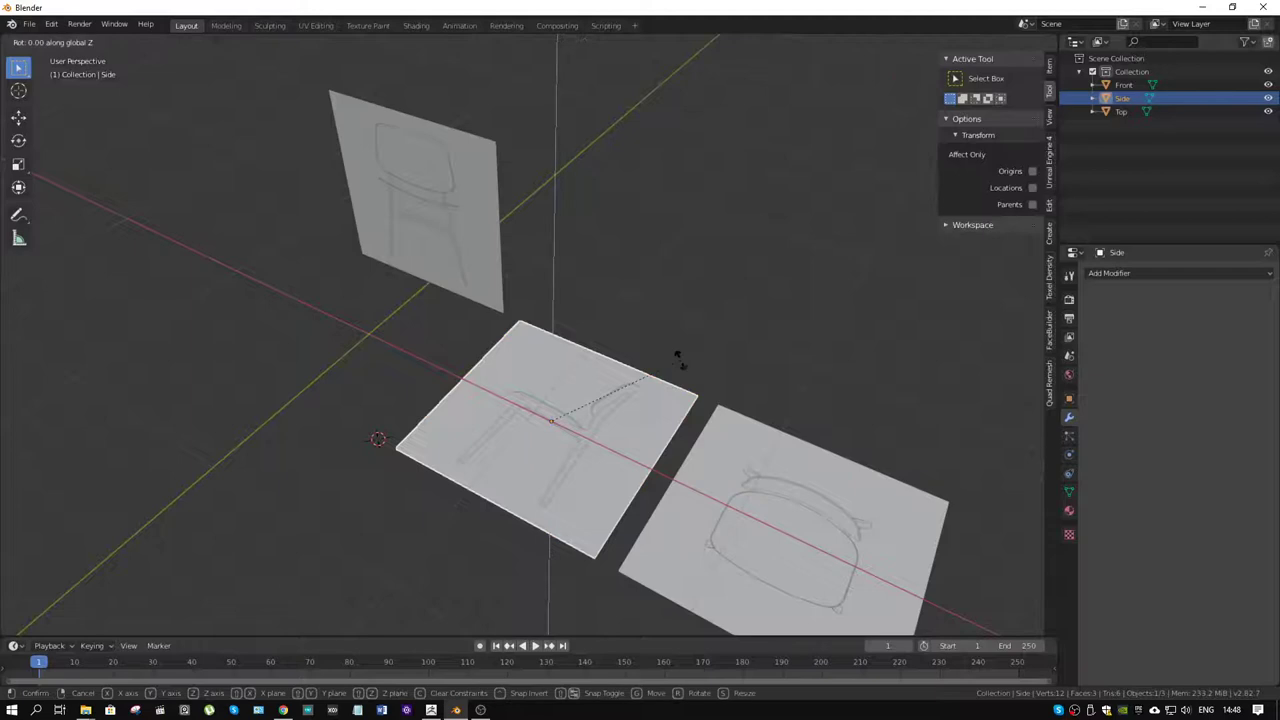
{"action": "type", "text": "90"}
{"action": "key", "text": "Return"}
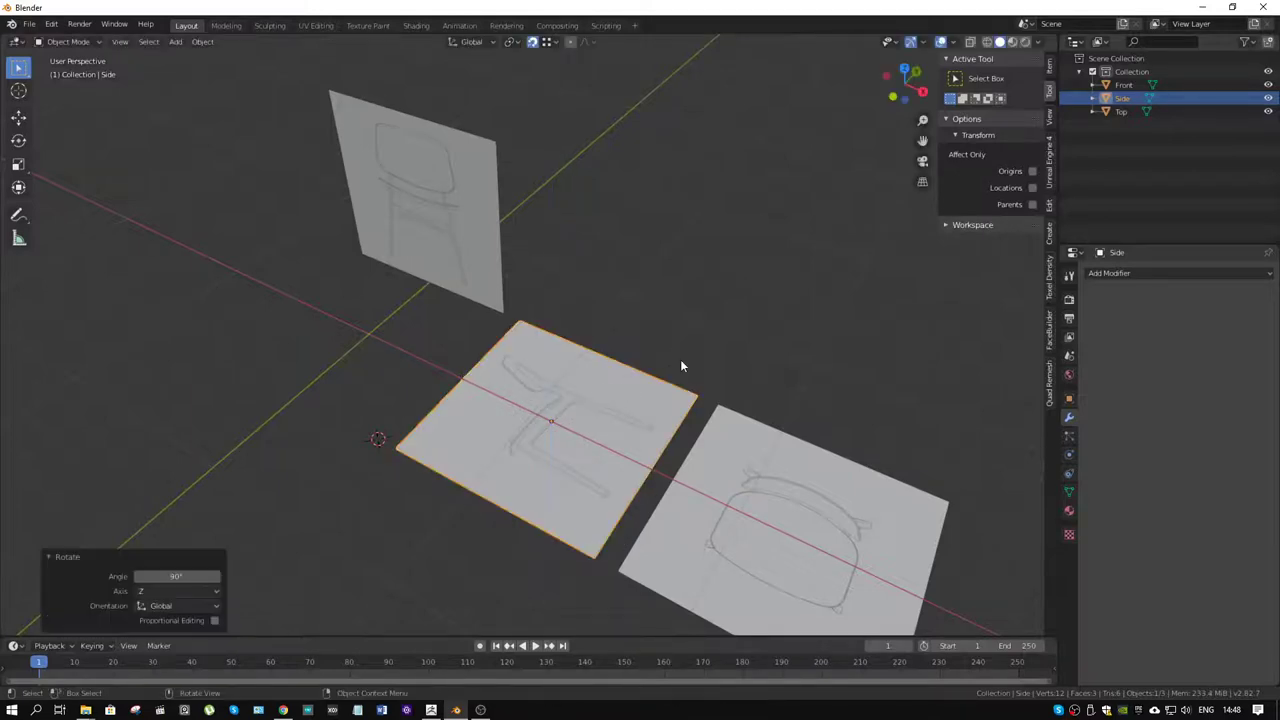
- Set the pivot point to the objects' individual origins
{"action": "left_click", "coordinate": [496, 54]}
{"action": "left_click", "coordinate": [513, 42]}
{"action": "left_click", "coordinate": [545, 85]}
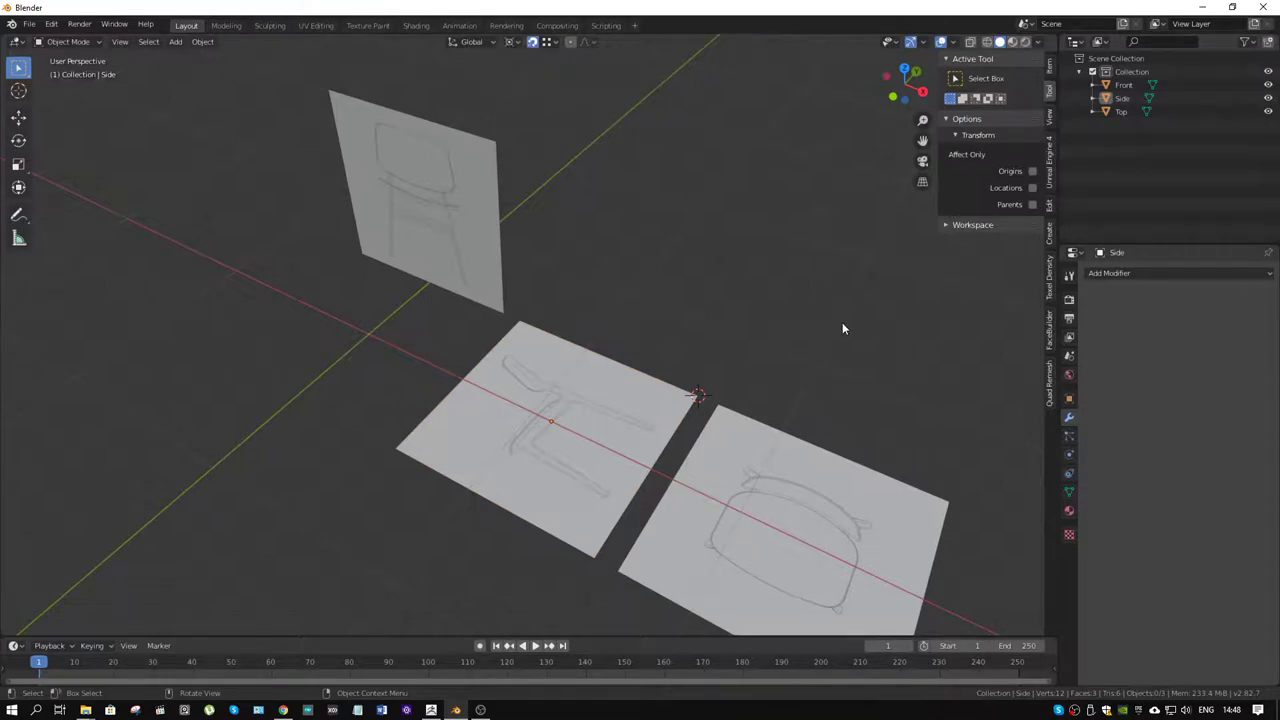
{"action": "middle_click_drag", "start_coordinate": [842, 328], "coordinate": [760, 330]}
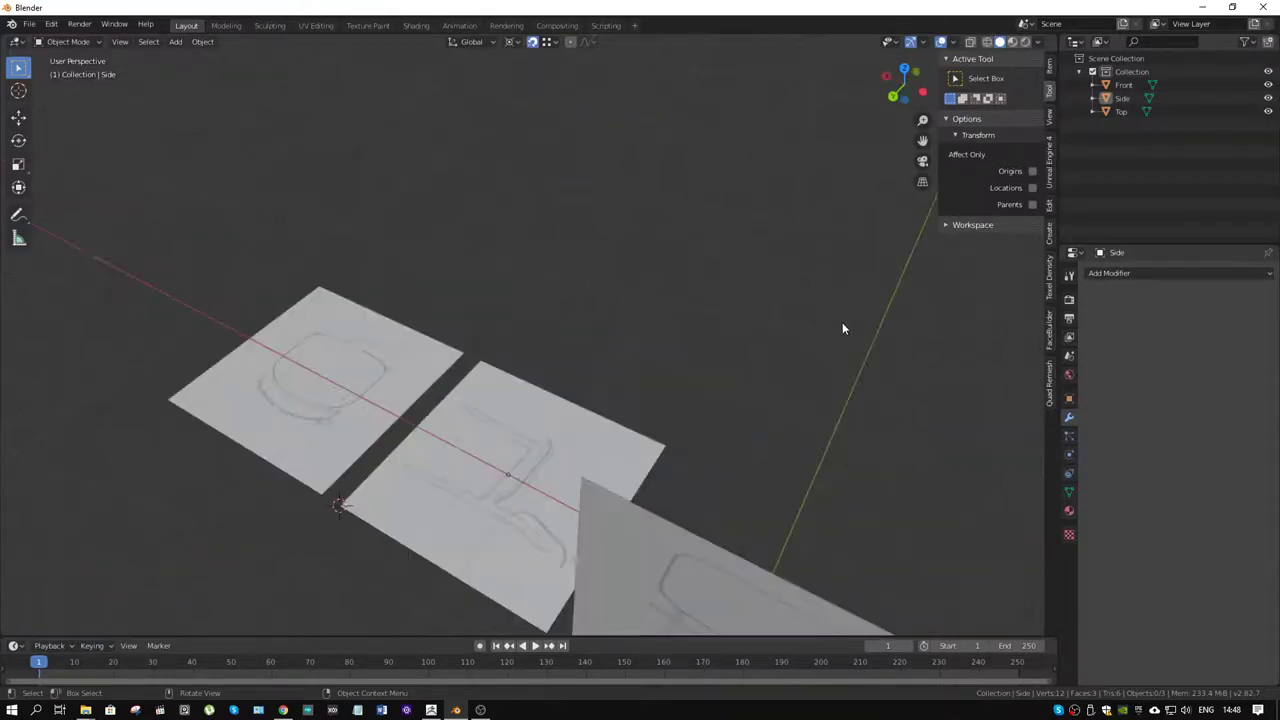
{"action": "middle_click_drag", "start_coordinate": [571, 272], "coordinate": [309, 280]}
- Stand the Side plane upright with a 90° Y rotation and slide it along X
{"action": "left_click", "coordinate": [560, 443]}
{"action": "type", "text": "r"}
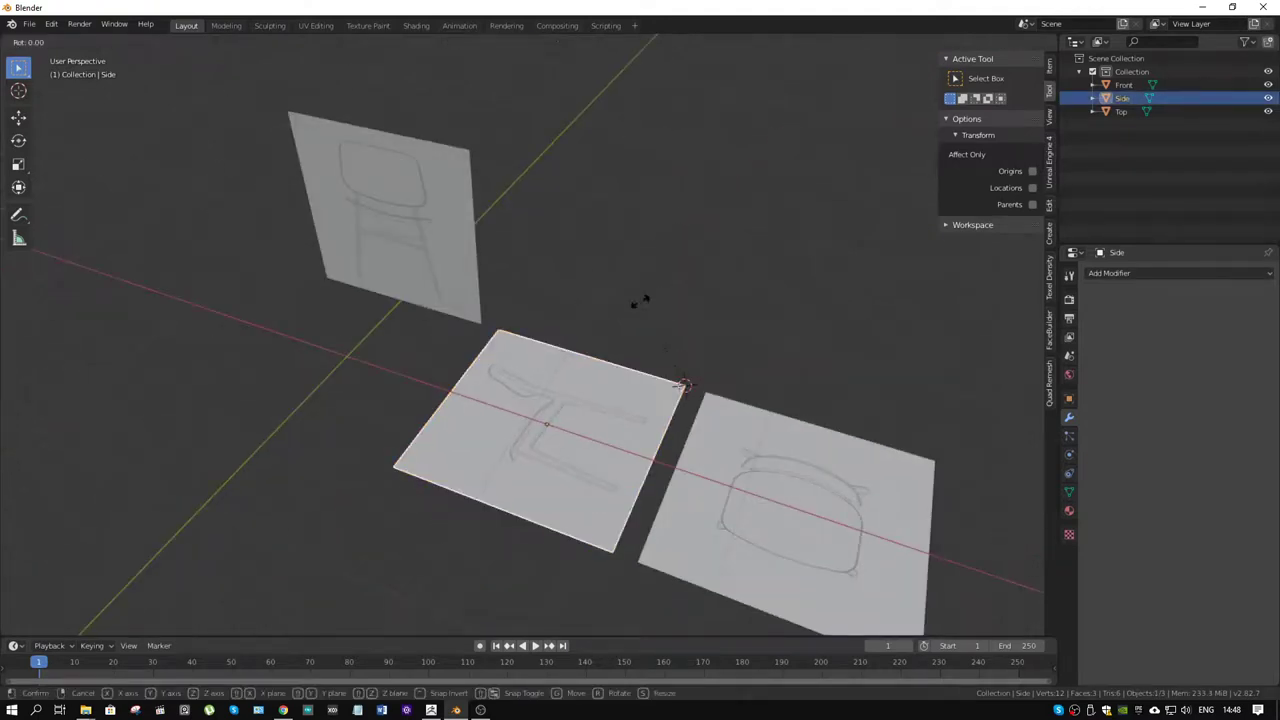
{"action": "type", "text": "y90"}
{"action": "key", "text": "Return"}
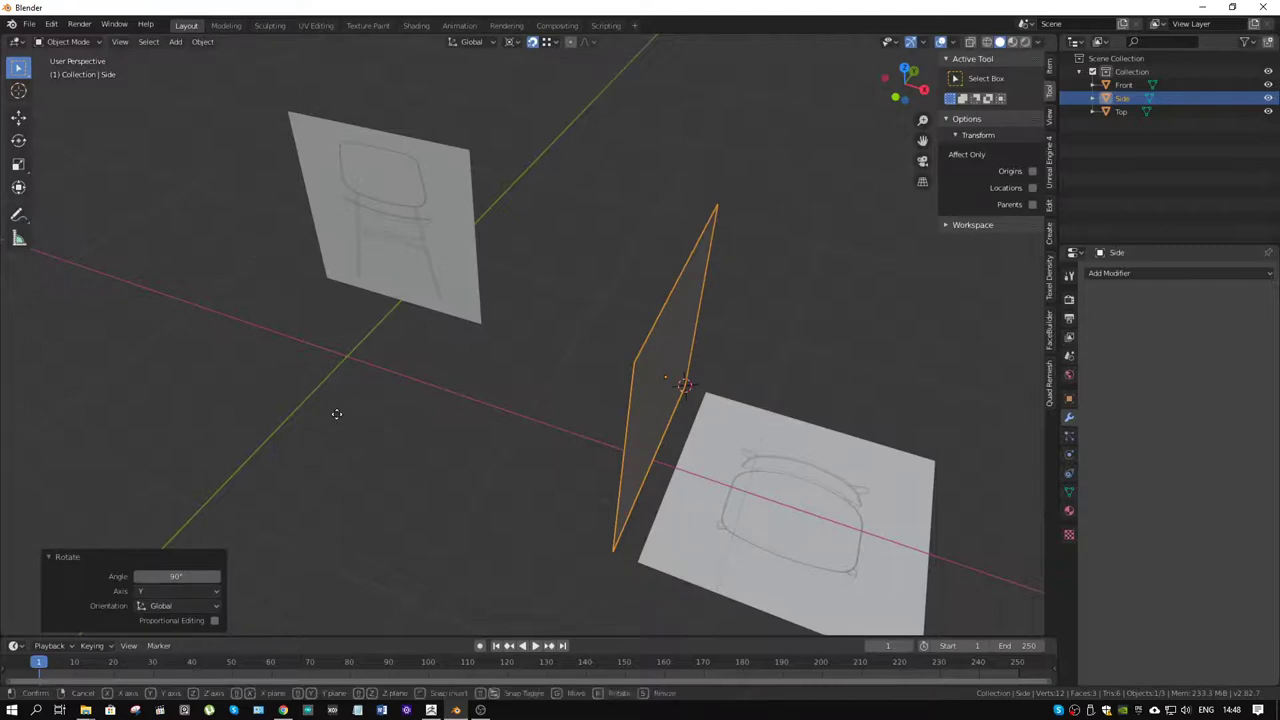
{"action": "key", "text": "g"}
{"action": "key", "text": "x"}
{"action": "left_click", "coordinate": [328, 272]}
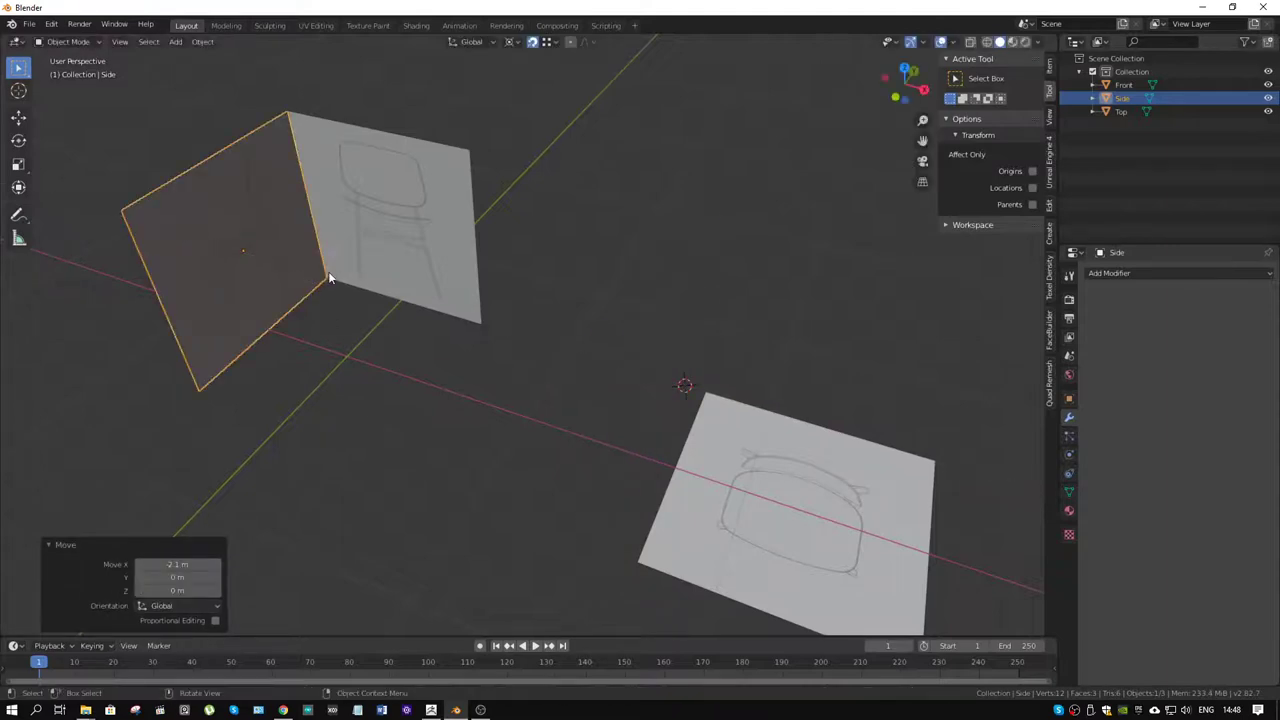
- Move the Top sketch plane -2.2 m along X
{"action": "left_click", "coordinate": [781, 495]}
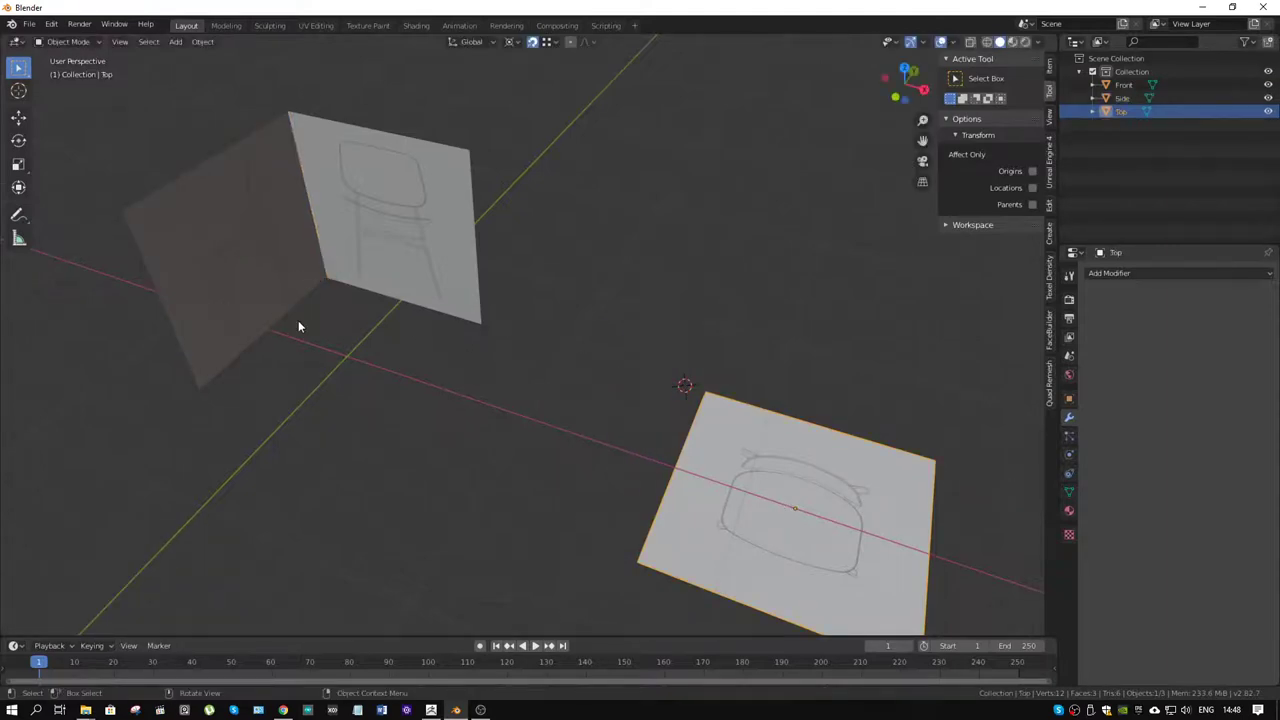
{"action": "type", "text": "gx-2.2"}
{"action": "key", "text": "Return"}
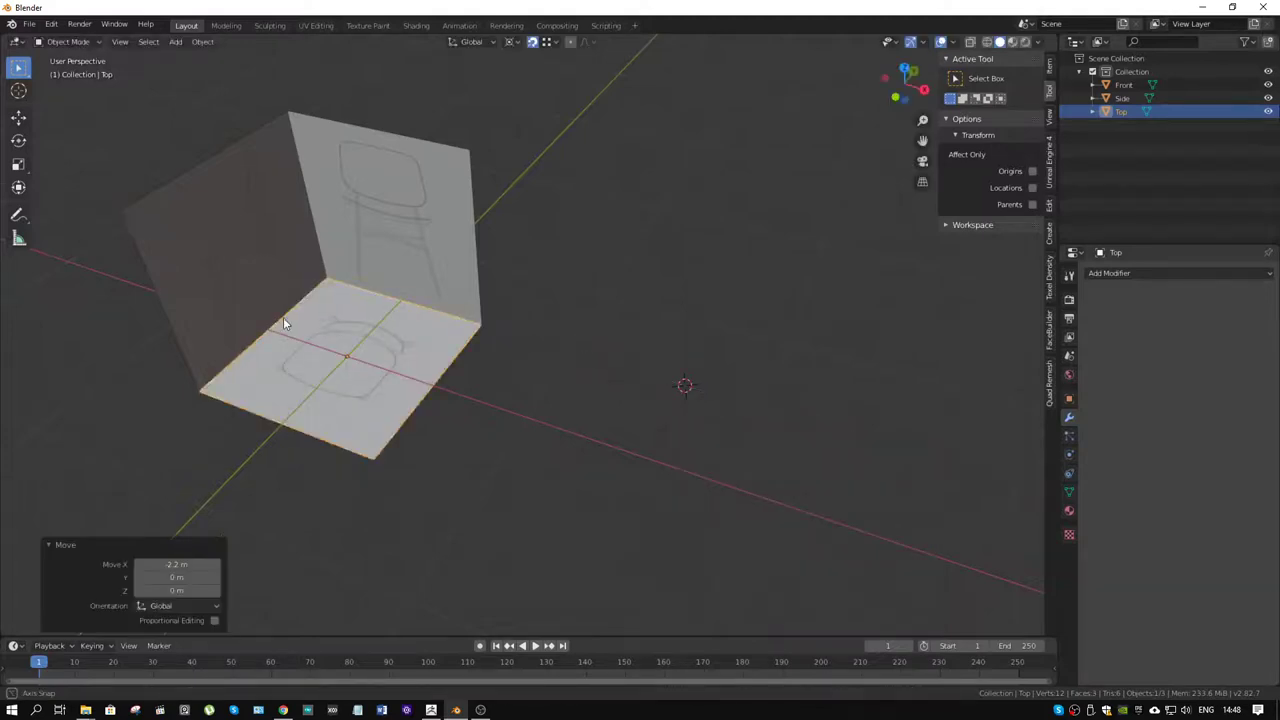
{"action": "middle_click_drag", "start_coordinate": [283, 317], "coordinate": [557, 194]}
{"action": "scroll", "coordinate": [677, 354], "scroll_direction": "up", "scroll_amount": 3}
{"action": "scroll", "coordinate": [686, 328], "scroll_direction": "up", "scroll_amount": 2}
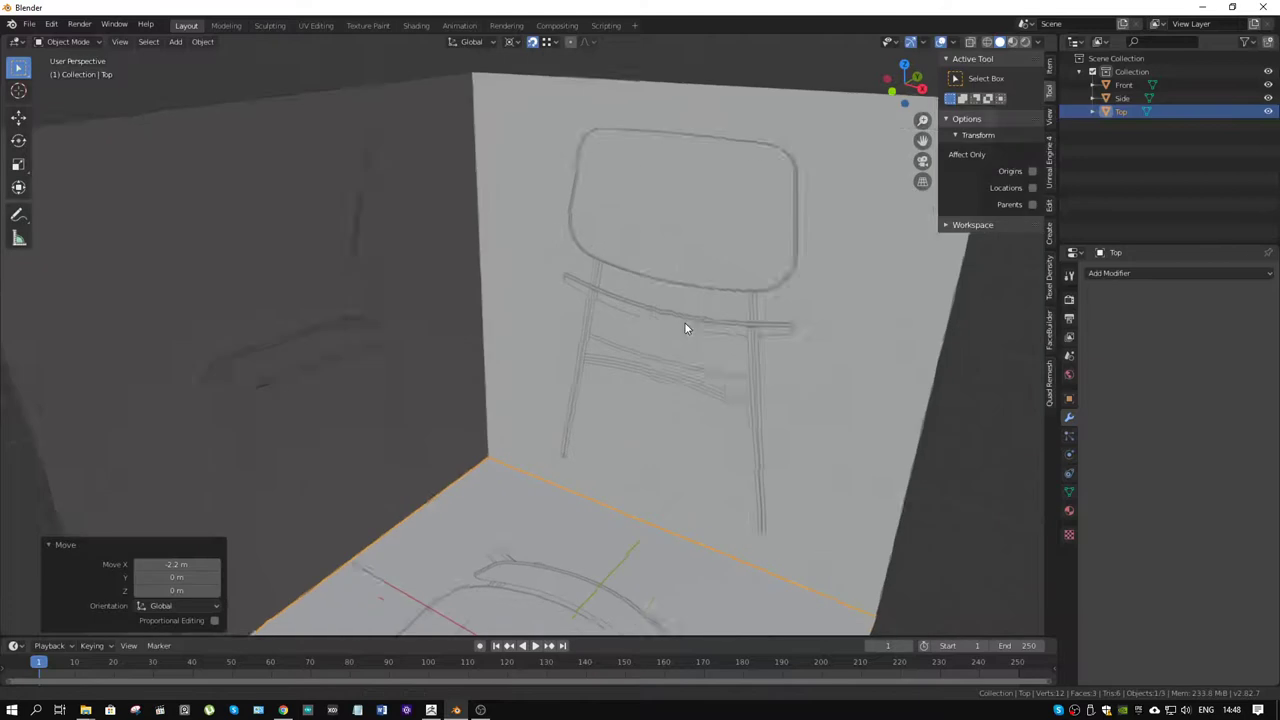
{"action": "mouse_move", "coordinate": [686, 328]}
{"action": "middle_mouse_down"}
{"action": "mouse_move", "coordinate": [620, 323]}
{"action": "mouse_move", "coordinate": [634, 357]}
{"action": "middle_mouse_up"}
{"action": "scroll", "coordinate": [615, 220], "scroll_direction": "down", "scroll_amount": 3}
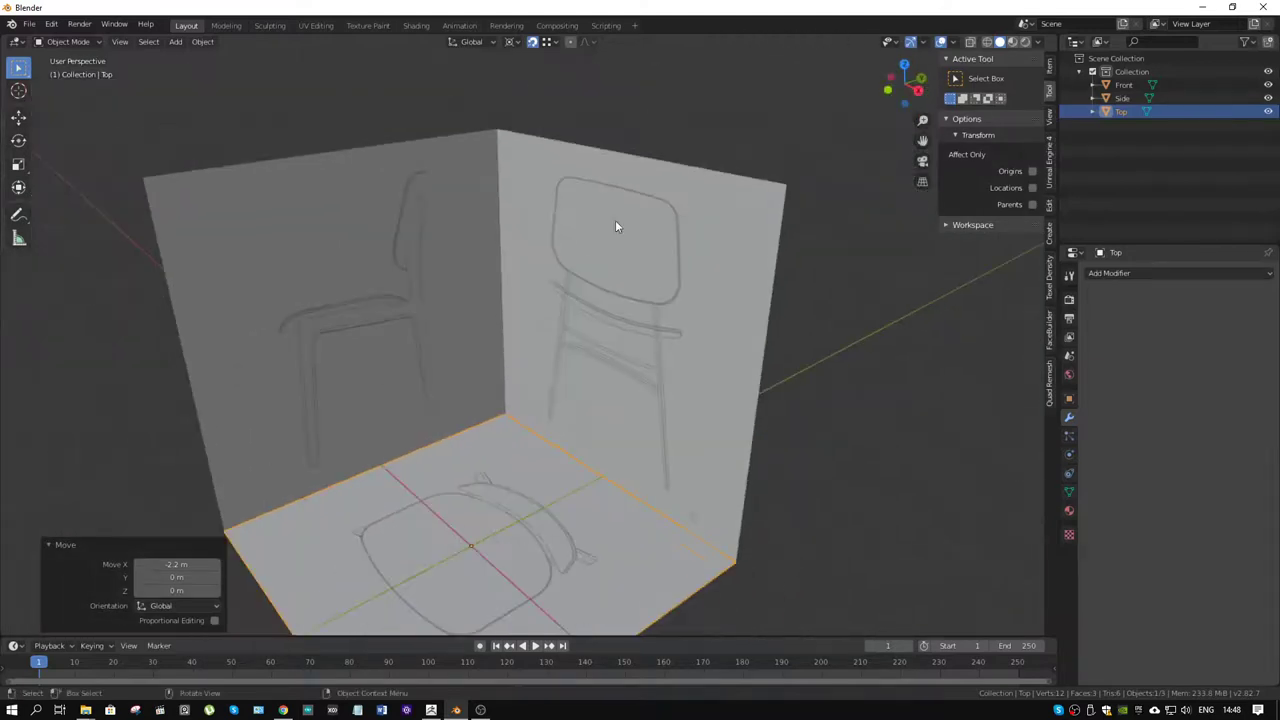
- Set the pivot point back to Median Point
{"action": "left_click", "coordinate": [512, 41]}
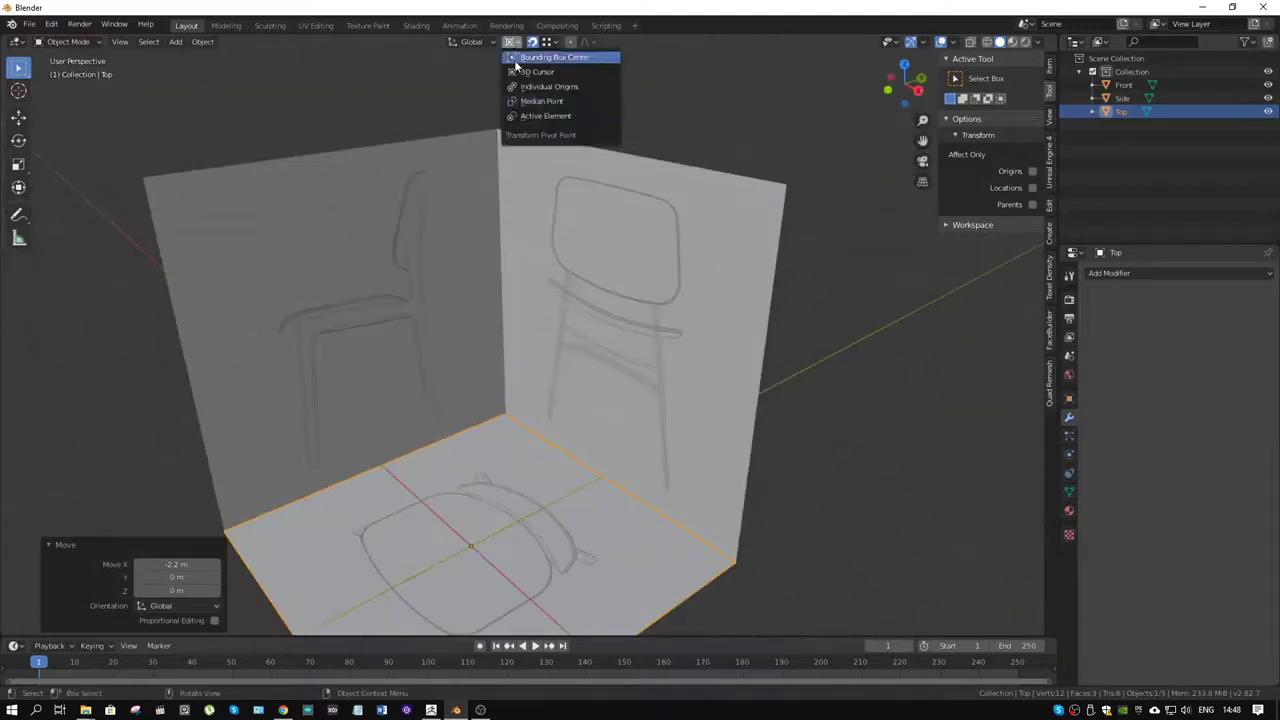
{"action": "left_click", "coordinate": [558, 102]}
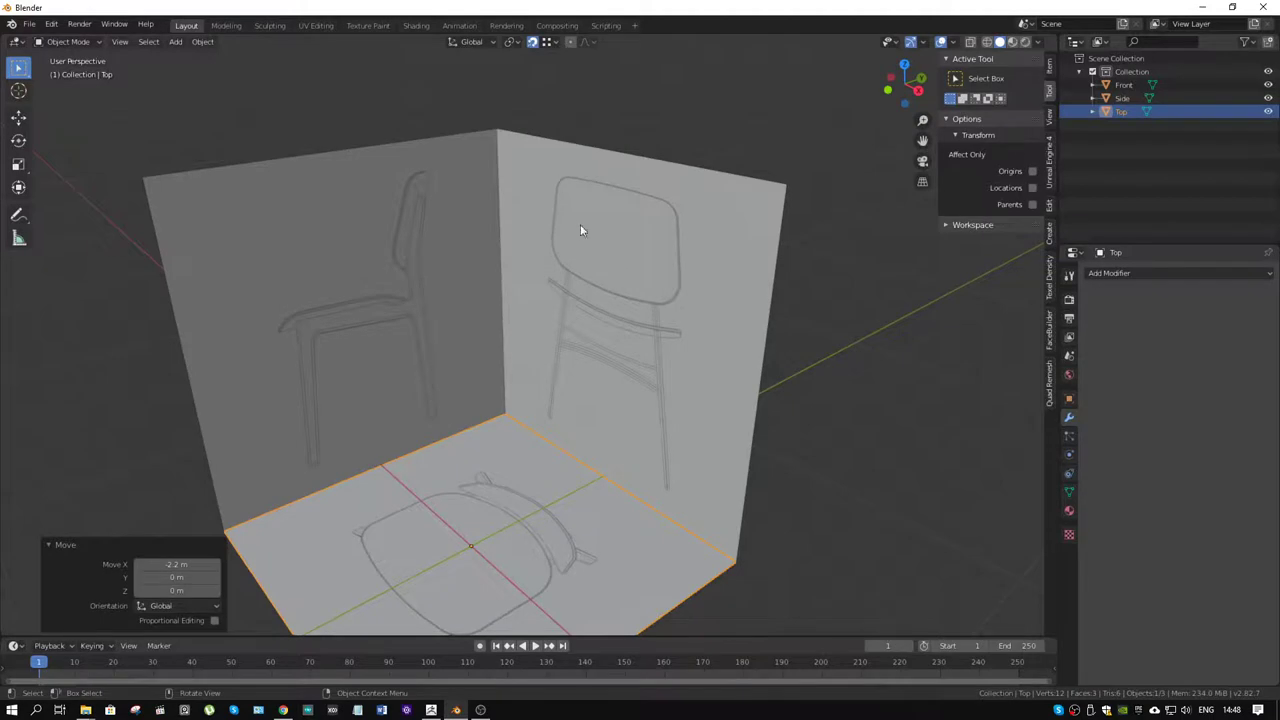
{"action": "mouse_move", "coordinate": [580, 230]}
{"action": "middle_mouse_down"}
{"action": "mouse_move", "coordinate": [543, 223]}
{"action": "mouse_move", "coordinate": [597, 286]}
{"action": "mouse_move", "coordinate": [674, 329]}
{"action": "mouse_move", "coordinate": [643, 394]}
{"action": "middle_mouse_up"}
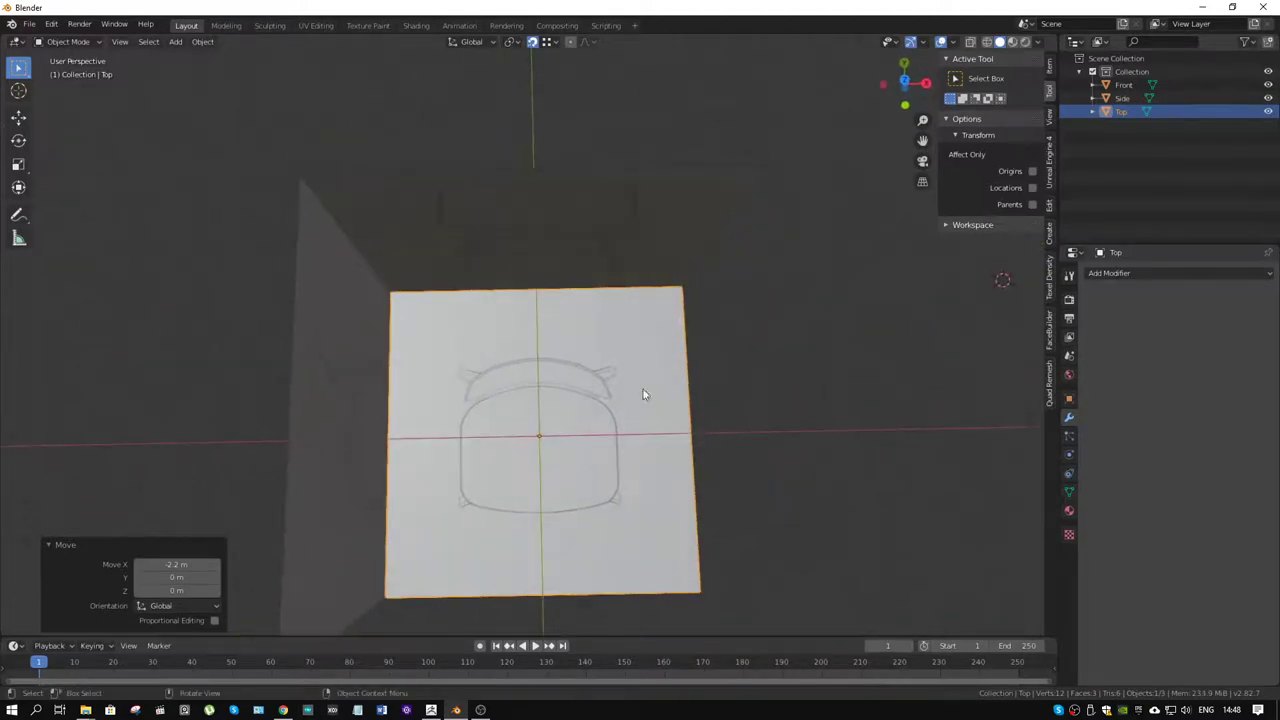
- Snap the 3D cursor to world origin, add a cylinder there, and view from top
{"action": "key", "text": "shift+s"}
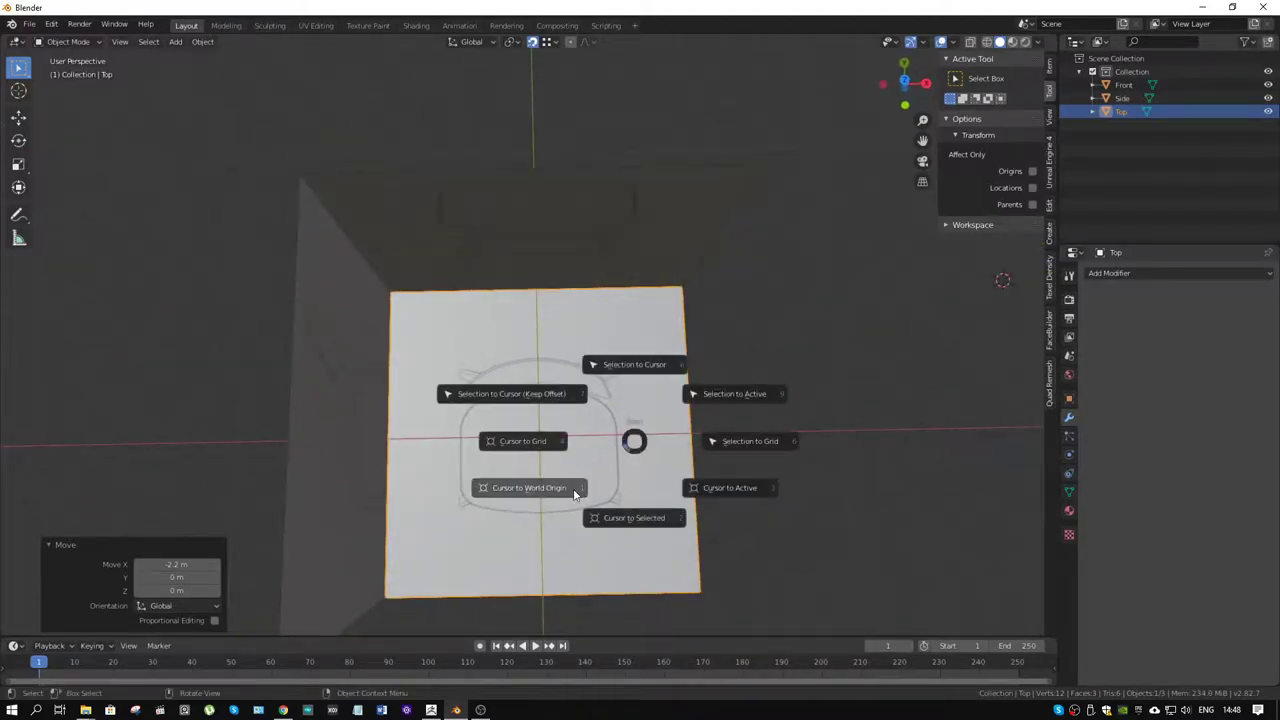
{"action": "left_click", "coordinate": [560, 490]}
{"action": "key", "text": "shift+a"}
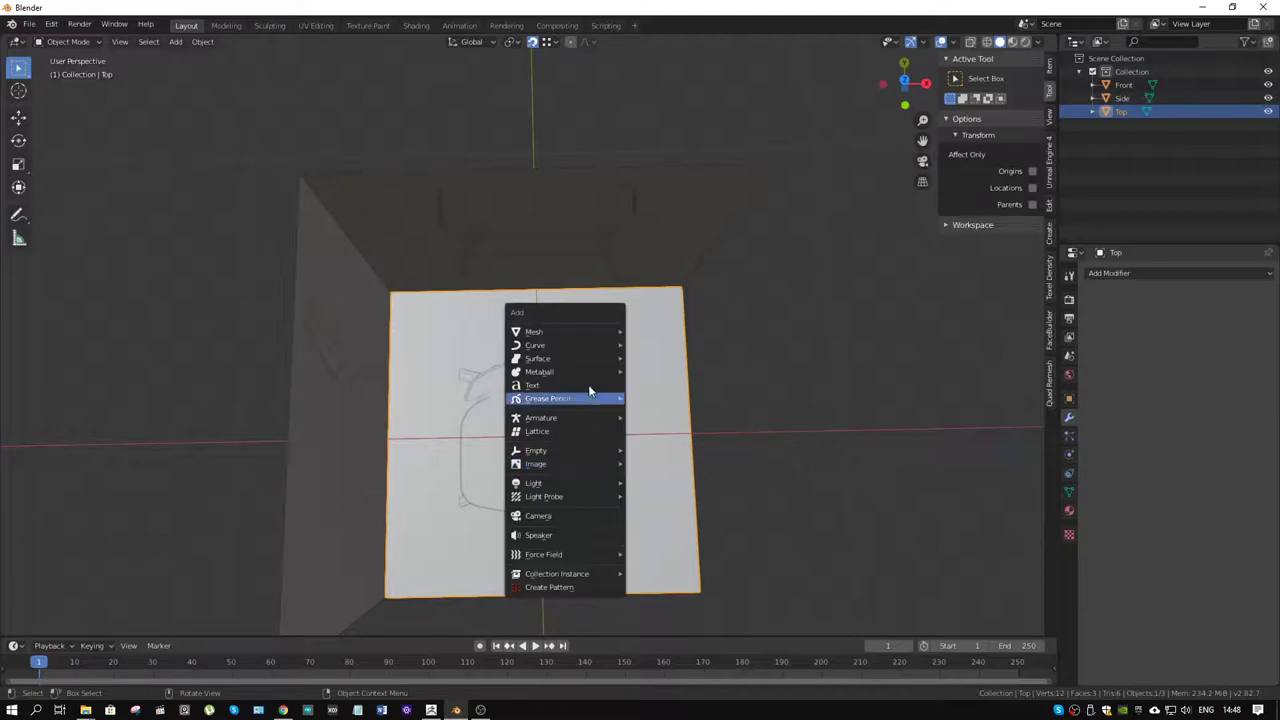
{"action": "mouse_move", "coordinate": [535, 331]}
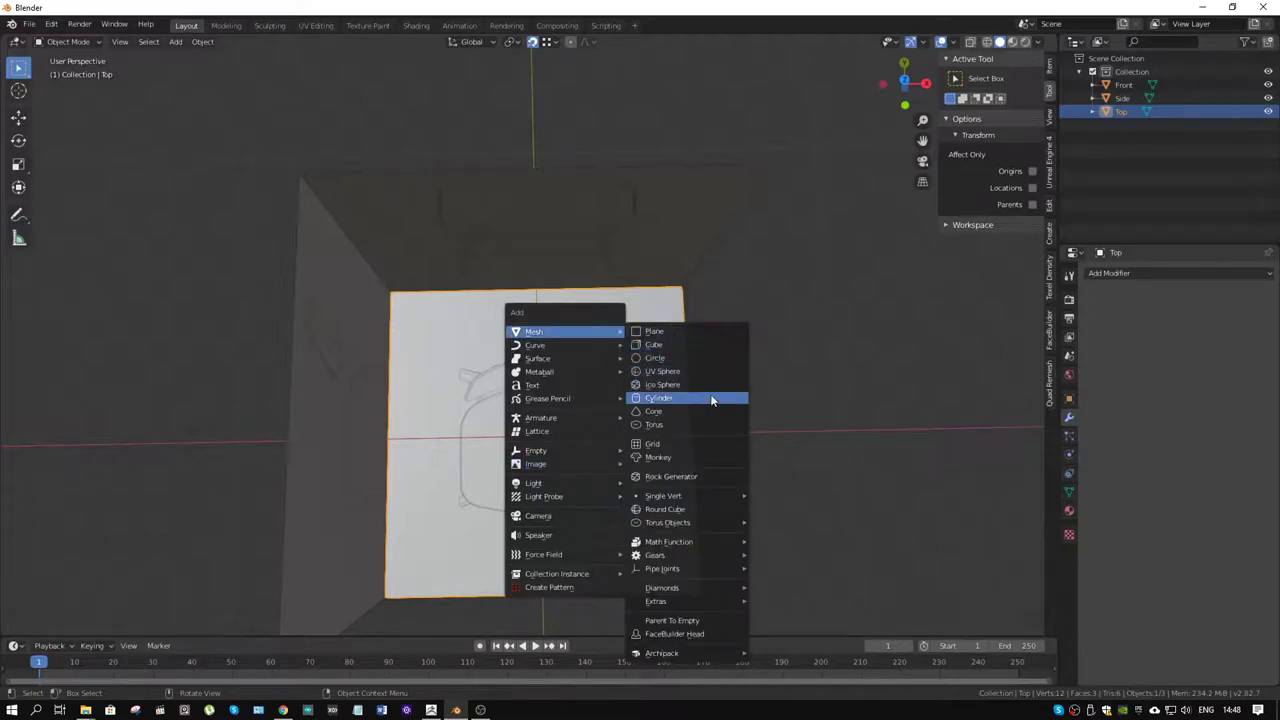
{"action": "left_click", "coordinate": [712, 400]}
{"action": "scroll", "coordinate": [710, 400], "scroll_direction": "down", "scroll_amount": 5}
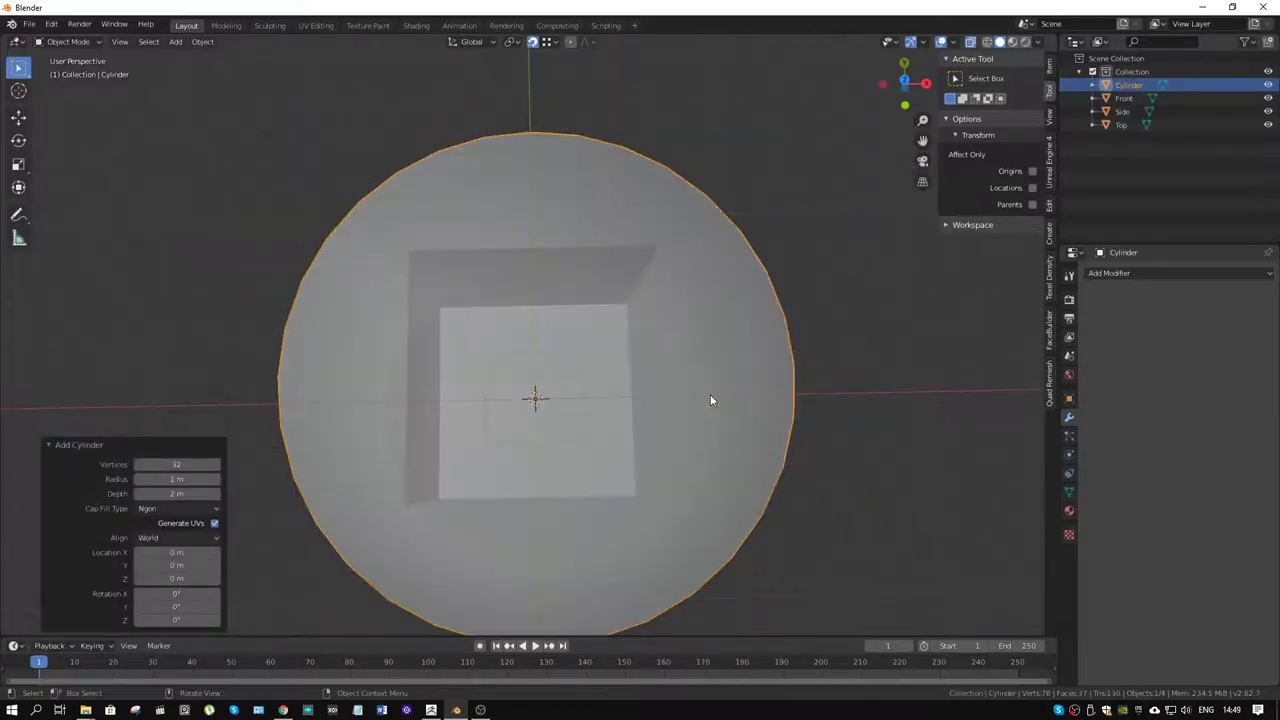
{"action": "key", "text": "KP_7"}
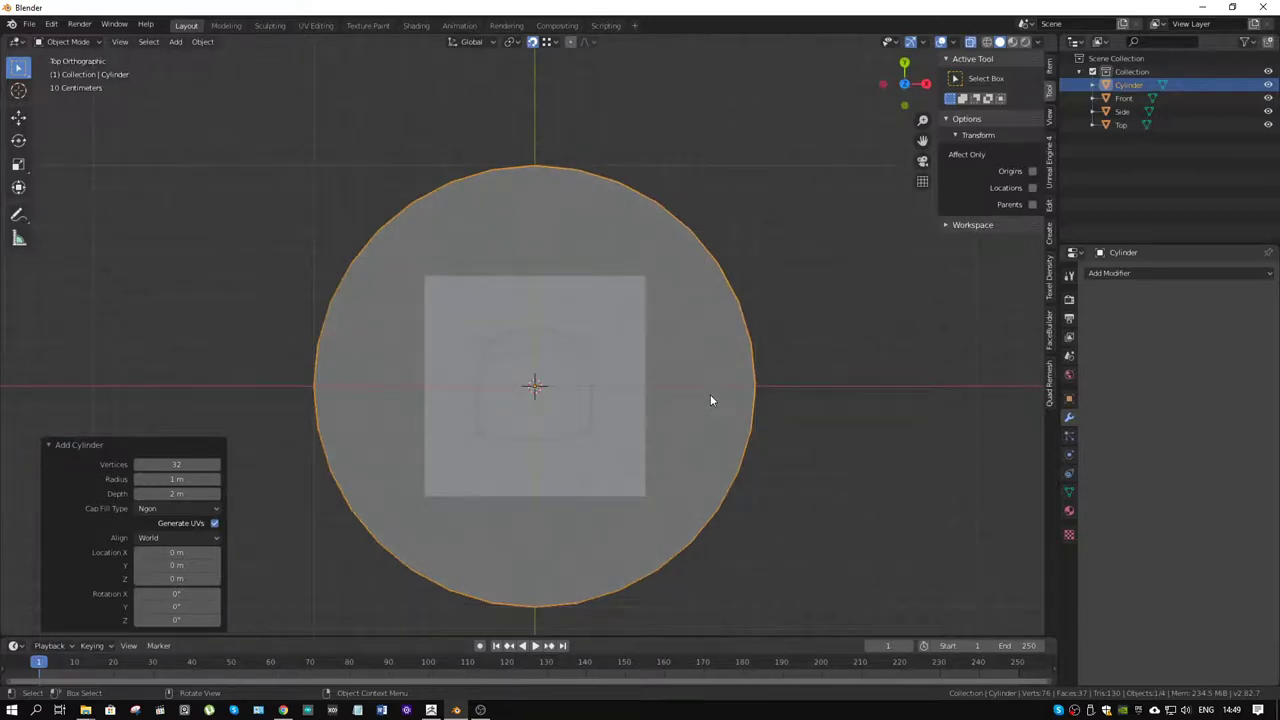
- Roughly shrink the cylinder radius to about 0.47 m and shift it along negative Y
{"action": "left_click_drag", "start_coordinate": [176, 479], "coordinate": [182, 479]}
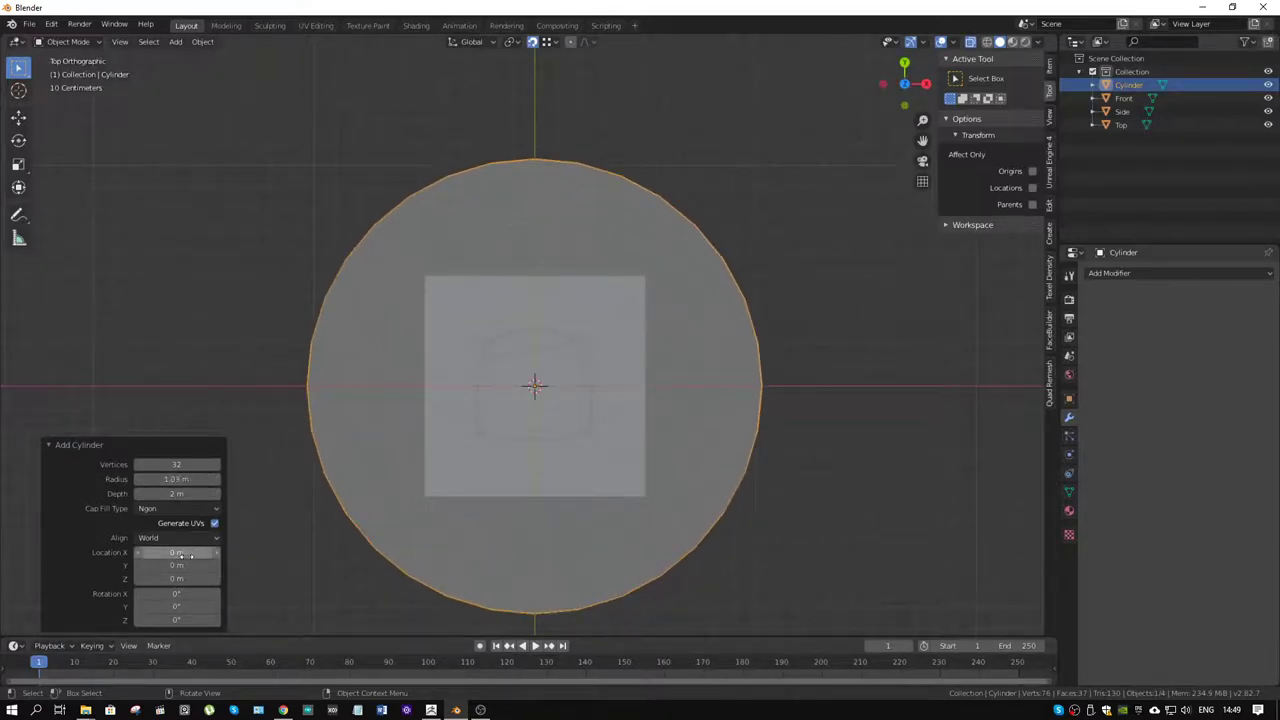
{"action": "left_click_drag", "start_coordinate": [176, 565], "coordinate": [129, 558]}
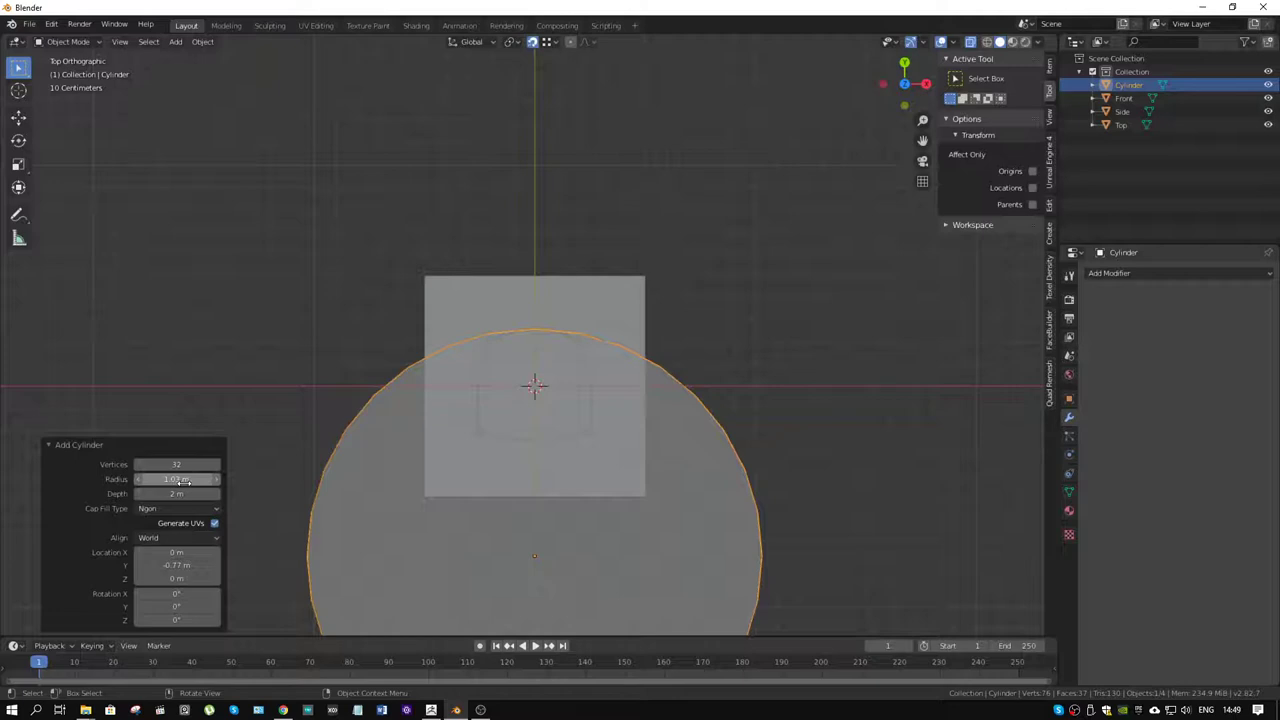
{"action": "left_click_drag", "start_coordinate": [180, 480], "coordinate": [150, 480]}
{"action": "left_click_drag", "start_coordinate": [172, 565], "coordinate": [205, 565]}
{"action": "scroll", "coordinate": [515, 422], "scroll_direction": "up", "scroll_amount": 1}
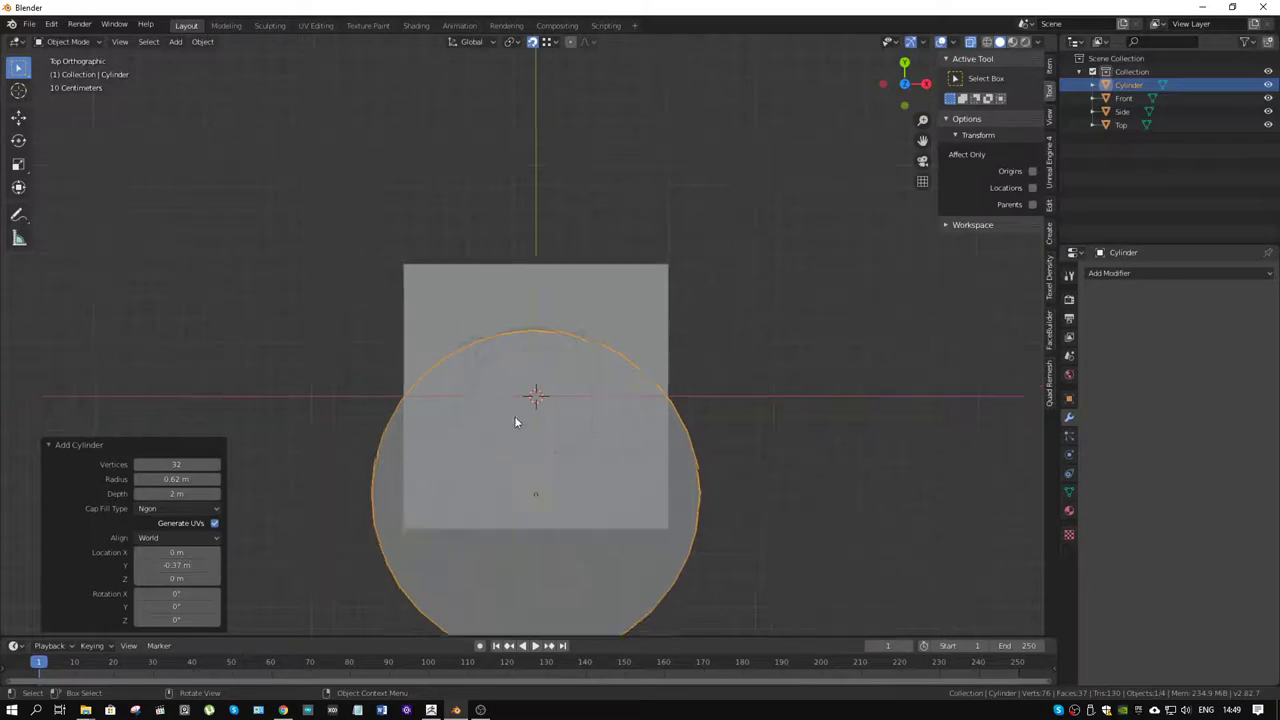
{"action": "scroll", "coordinate": [516, 418], "scroll_direction": "up", "scroll_amount": 3}
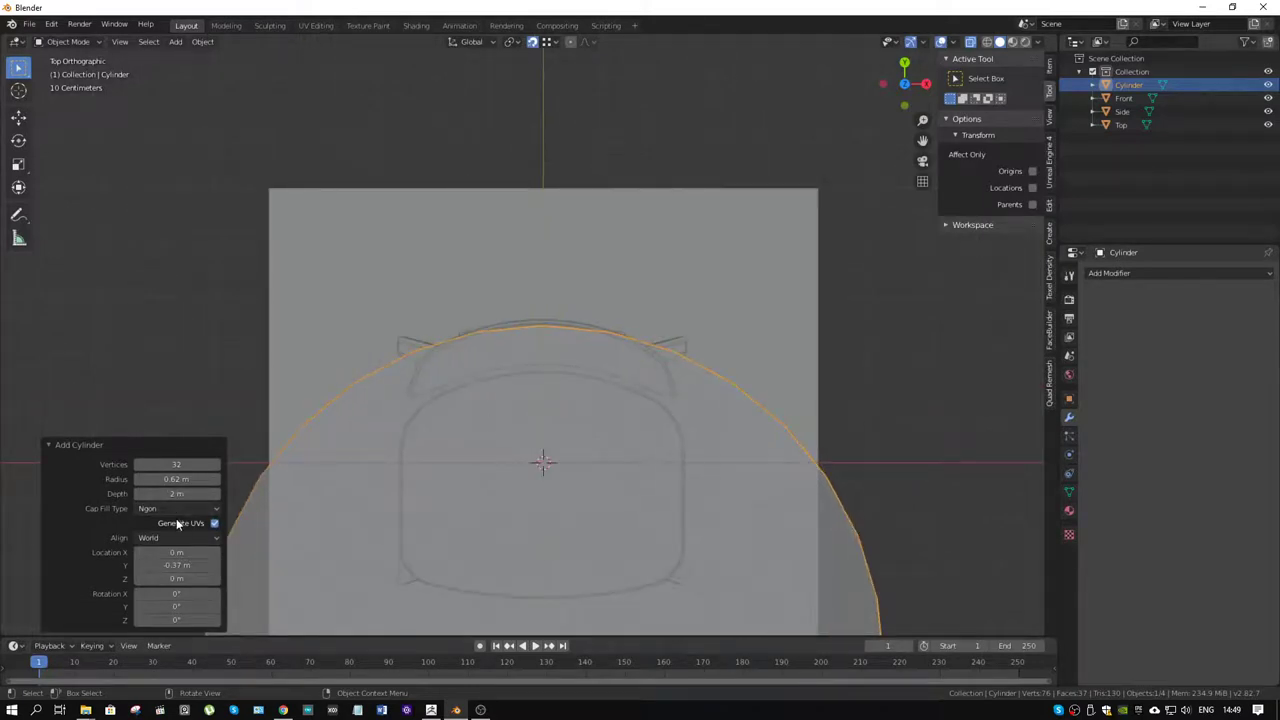
{"action": "left_click_drag", "start_coordinate": [177, 479], "coordinate": [165, 479]}
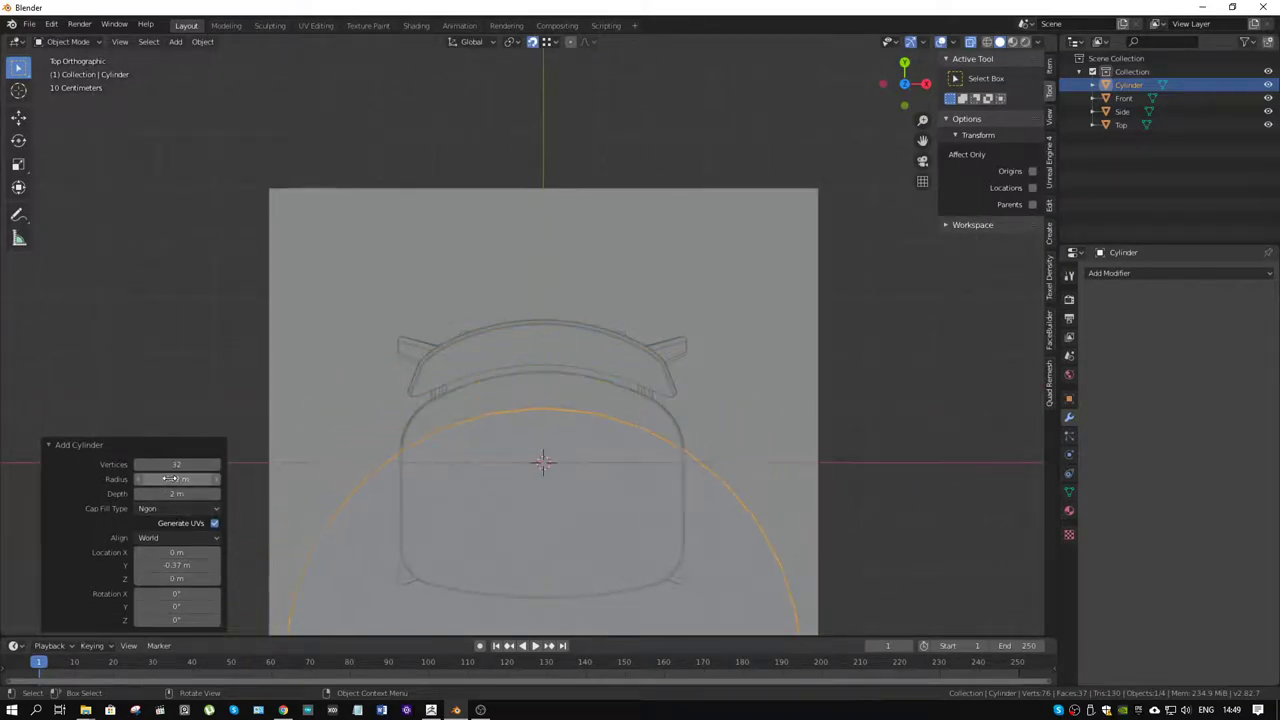
{"action": "left_click_drag", "start_coordinate": [177, 565], "coordinate": [187, 565]}
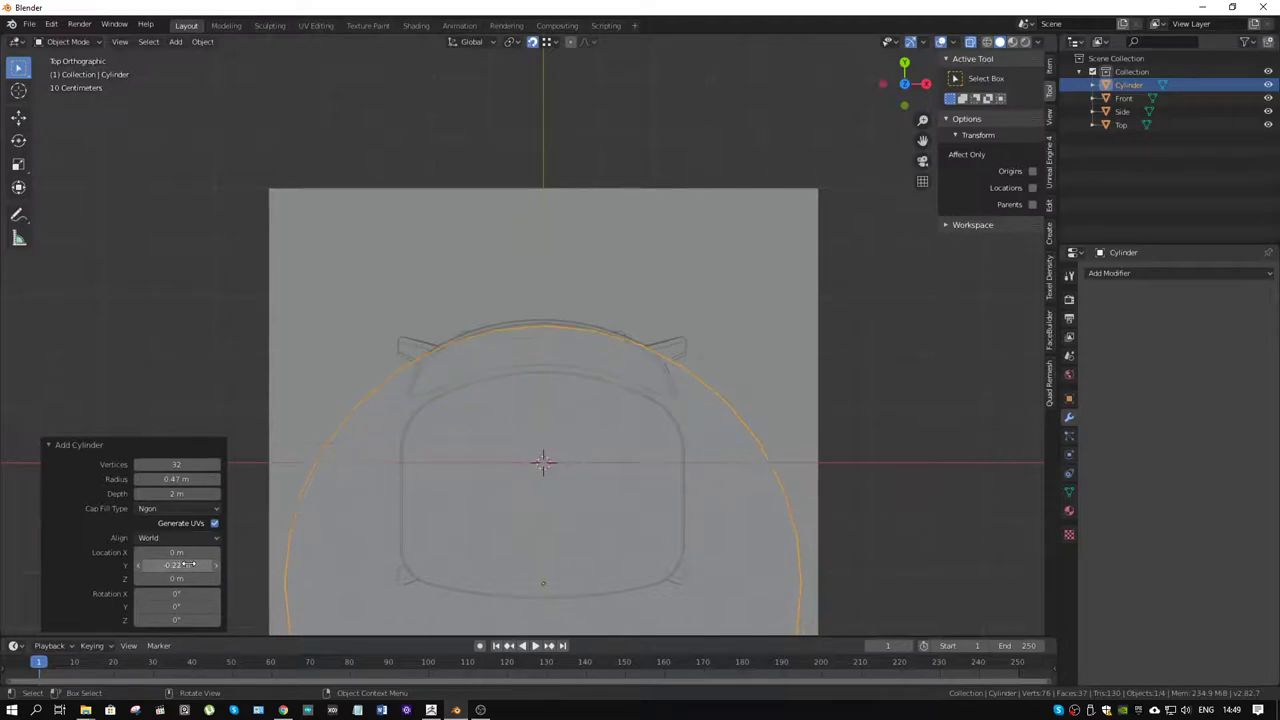
- Fine-tune the cylinder to radius 0.373 m and Location Y -0.114 m against the sketch
{"action": "left_click_drag", "start_coordinate": [180, 479], "coordinate": [155, 479]}
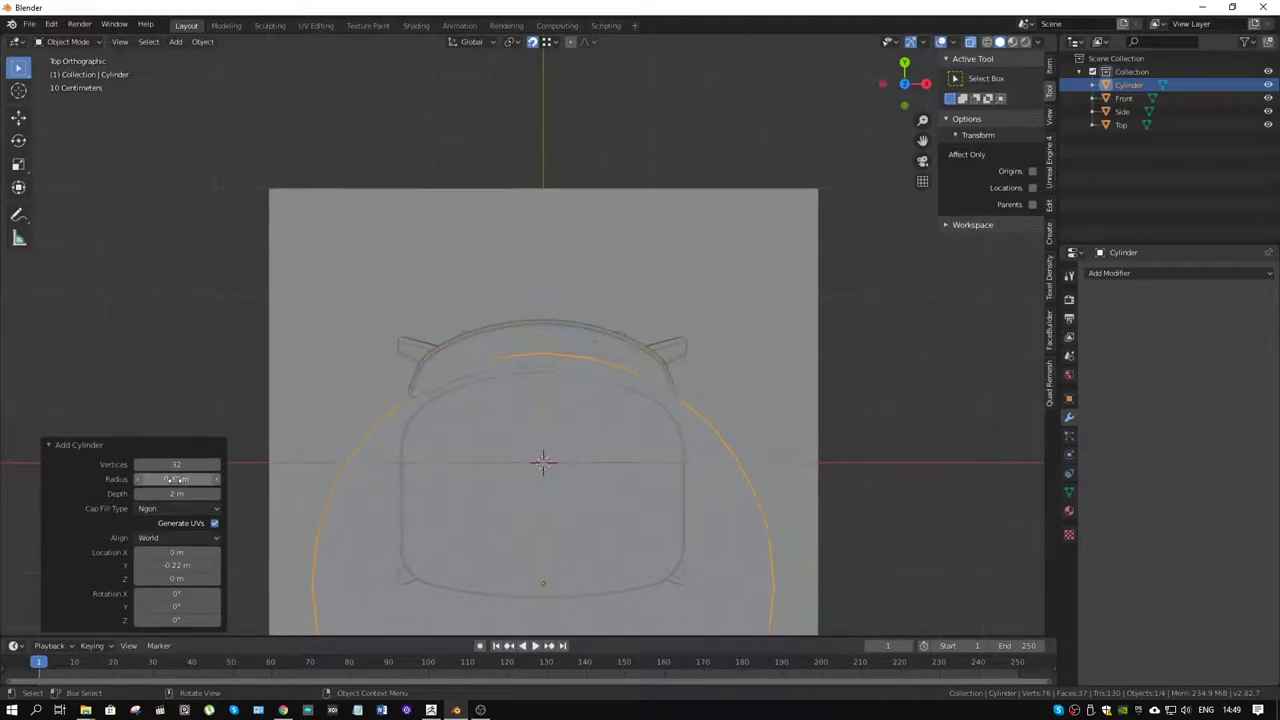
{"action": "left_click_drag", "start_coordinate": [178, 565], "coordinate": [257, 543]}
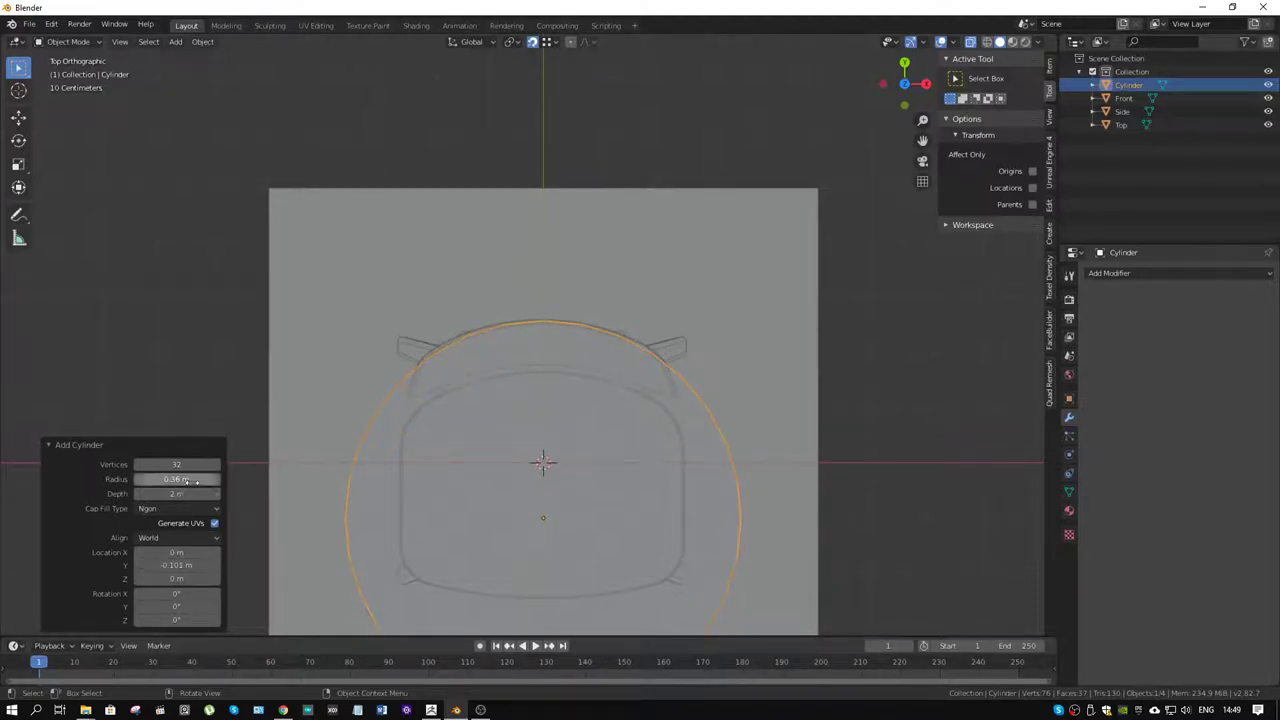
{"action": "left_click_drag", "start_coordinate": [176, 479], "coordinate": [192, 479]}
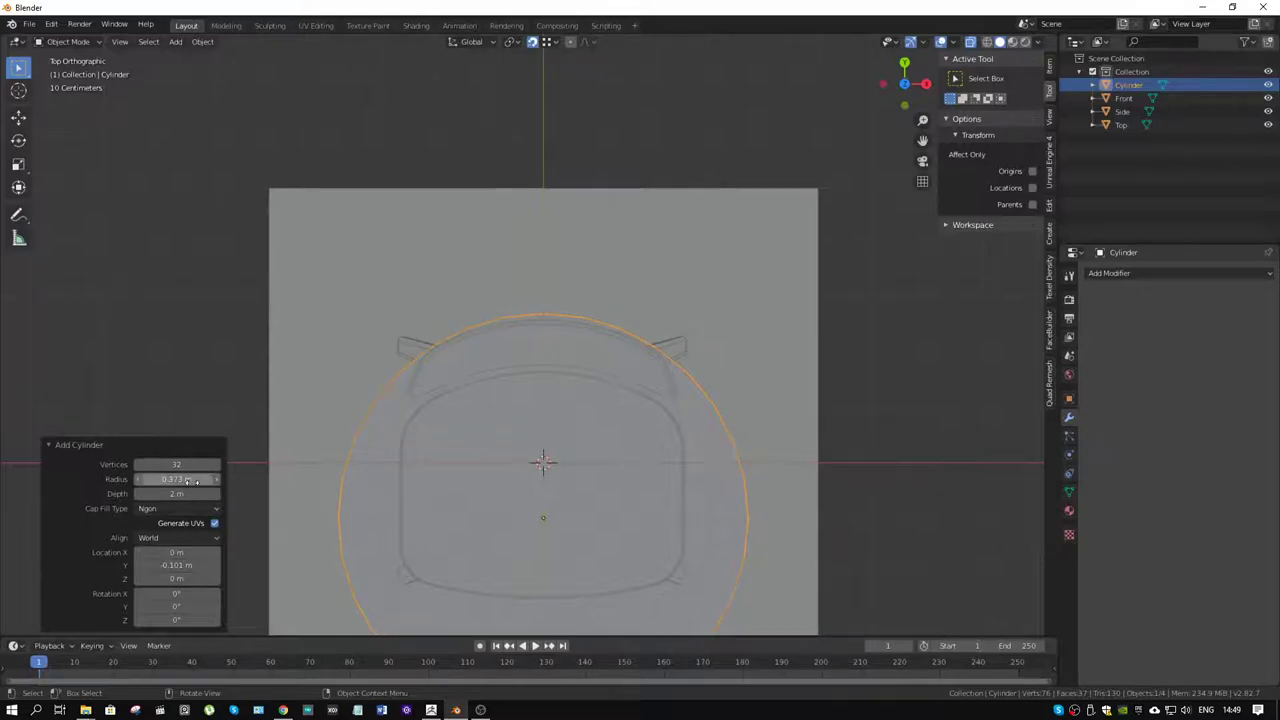
{"action": "left_click_drag", "start_coordinate": [176, 565], "coordinate": [166, 565]}
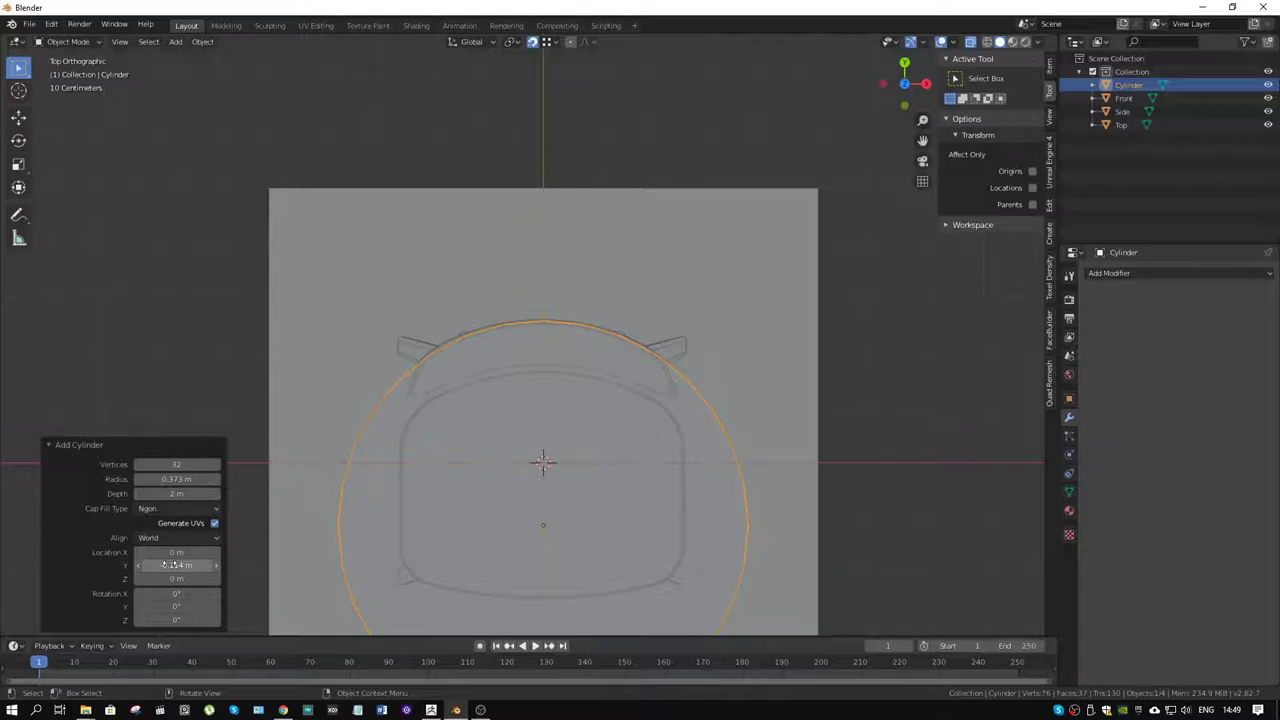
{"action": "mouse_move", "coordinate": [166, 565]}
{"action": "left_mouse_down"}
{"action": "mouse_move", "coordinate": [118, 556]}
{"action": "mouse_move", "coordinate": [170, 552]}
{"action": "left_mouse_up"}
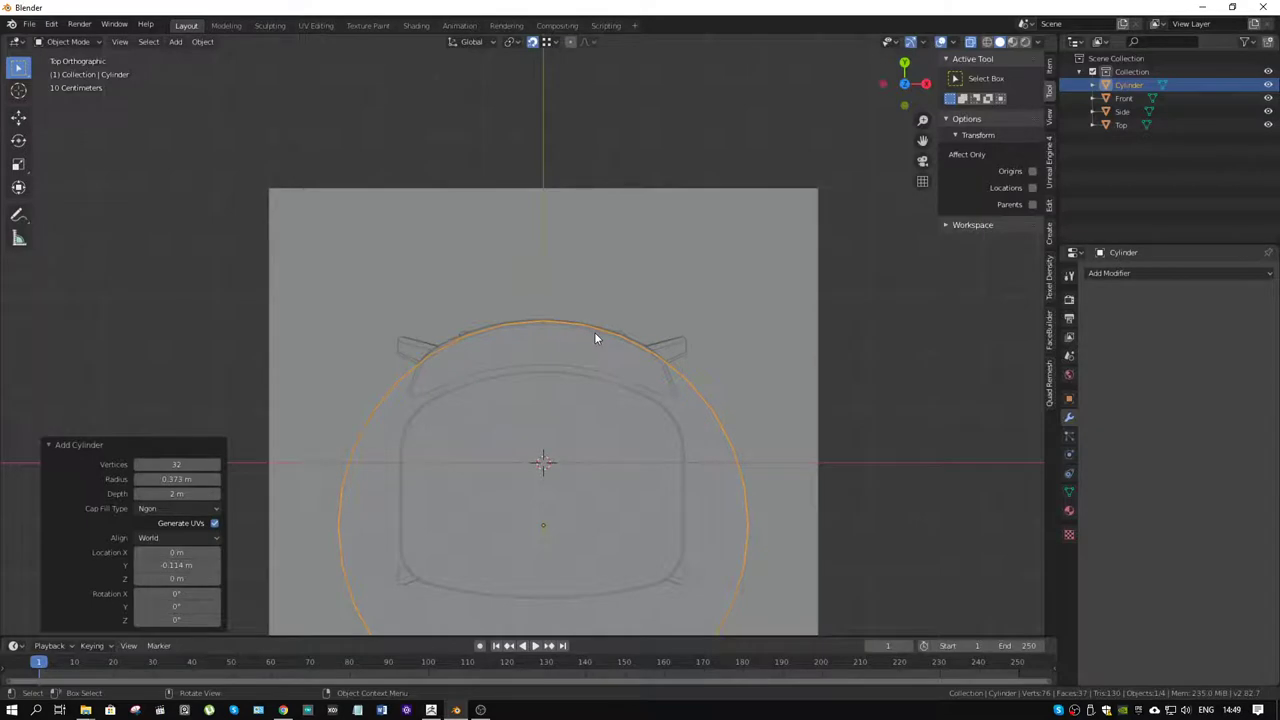
{"action": "left_click", "coordinate": [991, 44]}
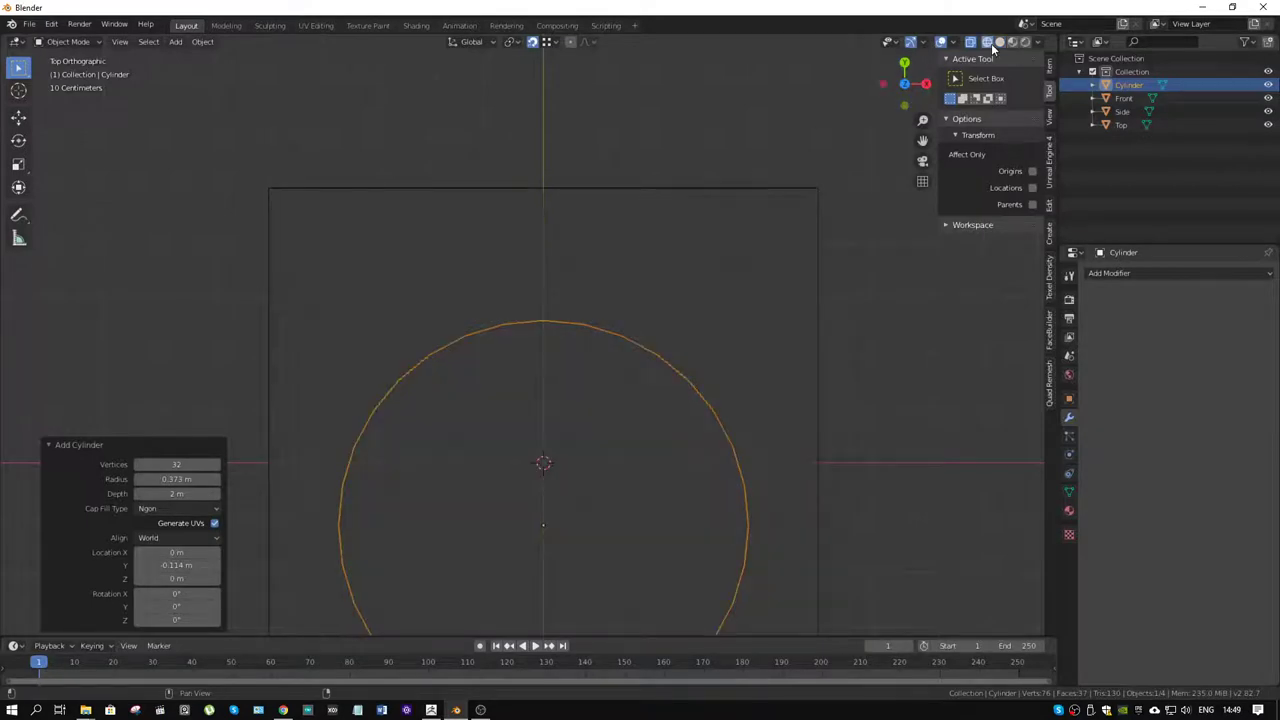
- Return to solid shading and give the cylinder 64 vertices
{"action": "left_click", "coordinate": [1003, 44]}
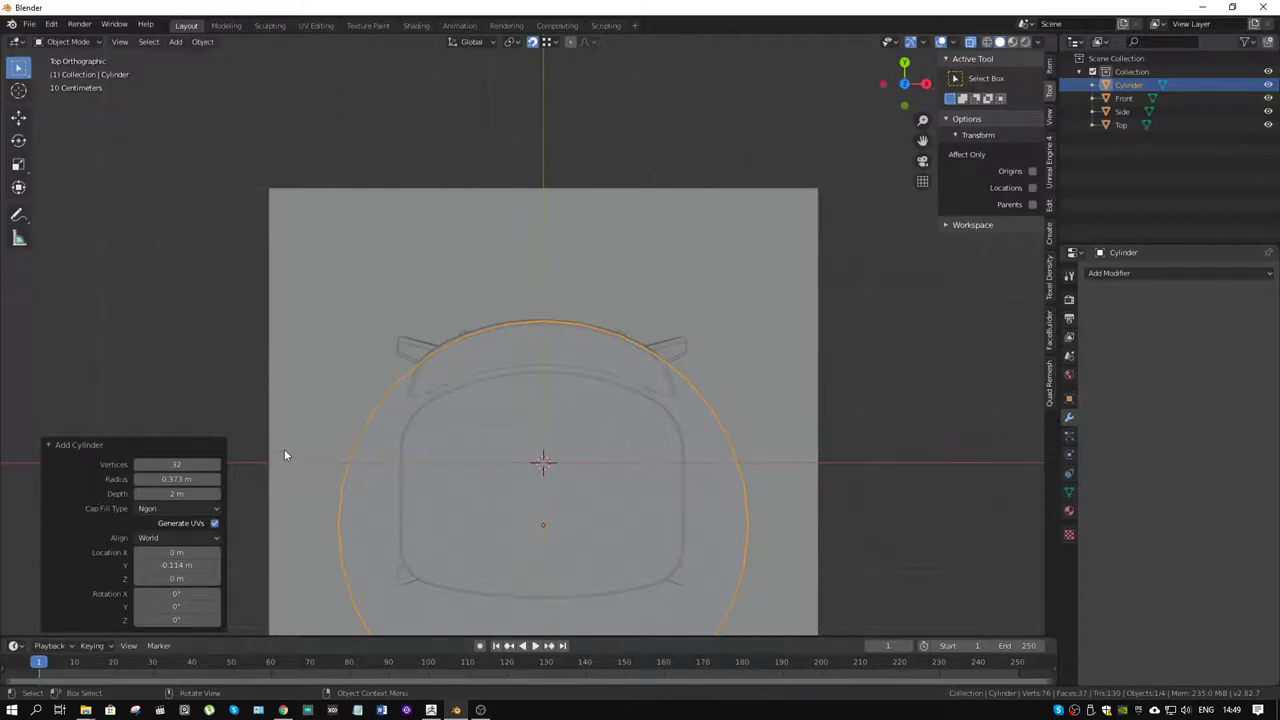
{"action": "left_click", "coordinate": [181, 464]}
{"action": "type", "text": "64"}
{"action": "key", "text": "Return"}
{"action": "scroll", "coordinate": [558, 334], "scroll_direction": "up", "scroll_amount": 4}
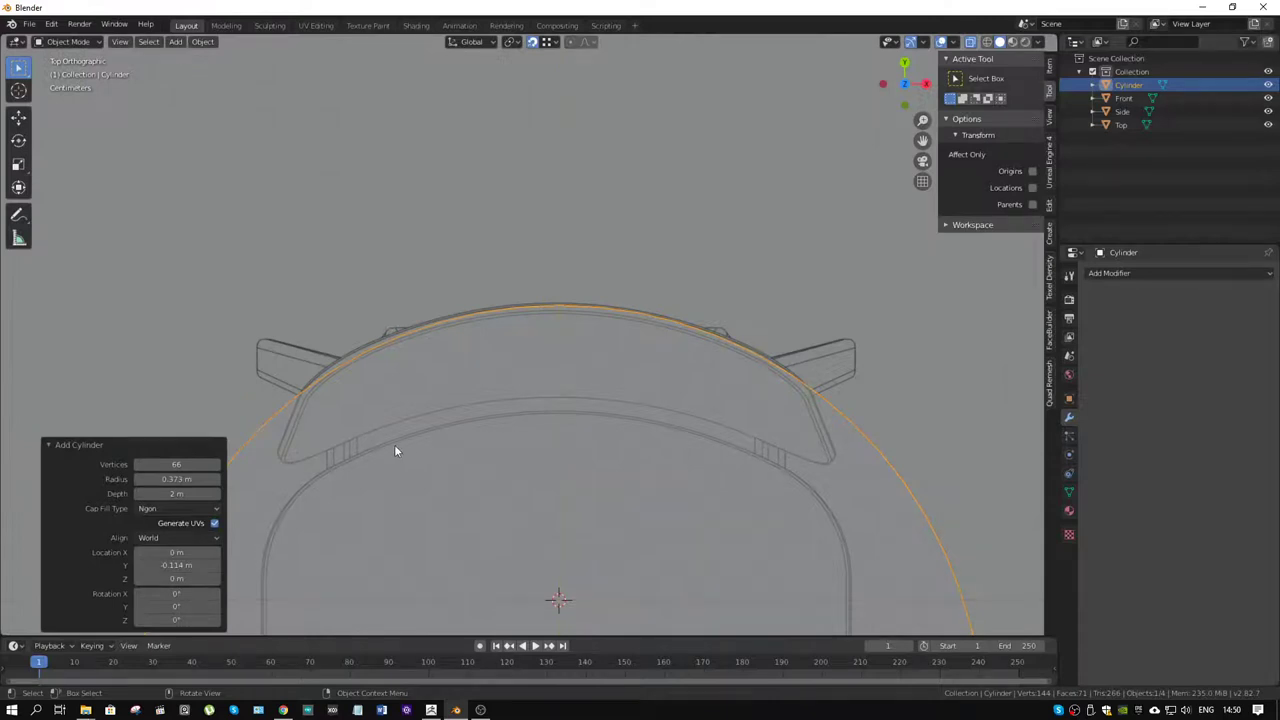
- Adjust the cylinder to radius 0.382 m and Location Y -0.121 m
{"action": "left_click_drag", "start_coordinate": [182, 479], "coordinate": [188, 479]}
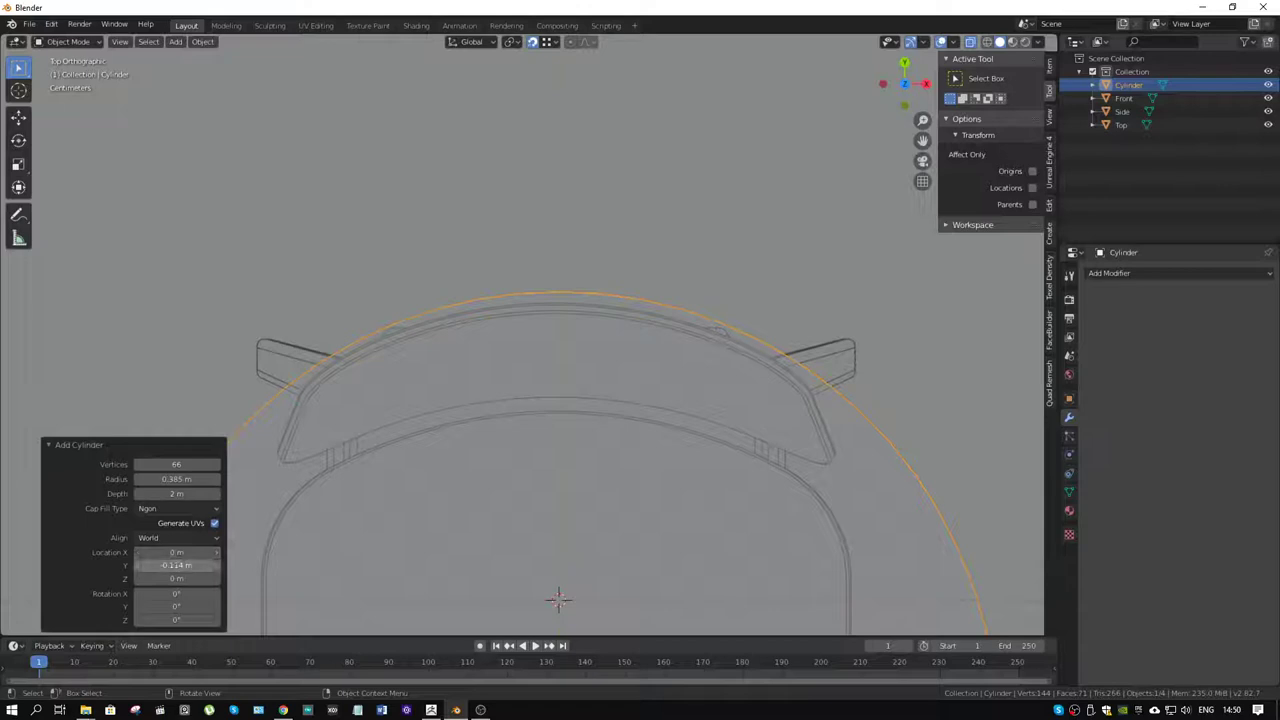
{"action": "left_click_drag", "start_coordinate": [174, 565], "coordinate": [168, 565]}
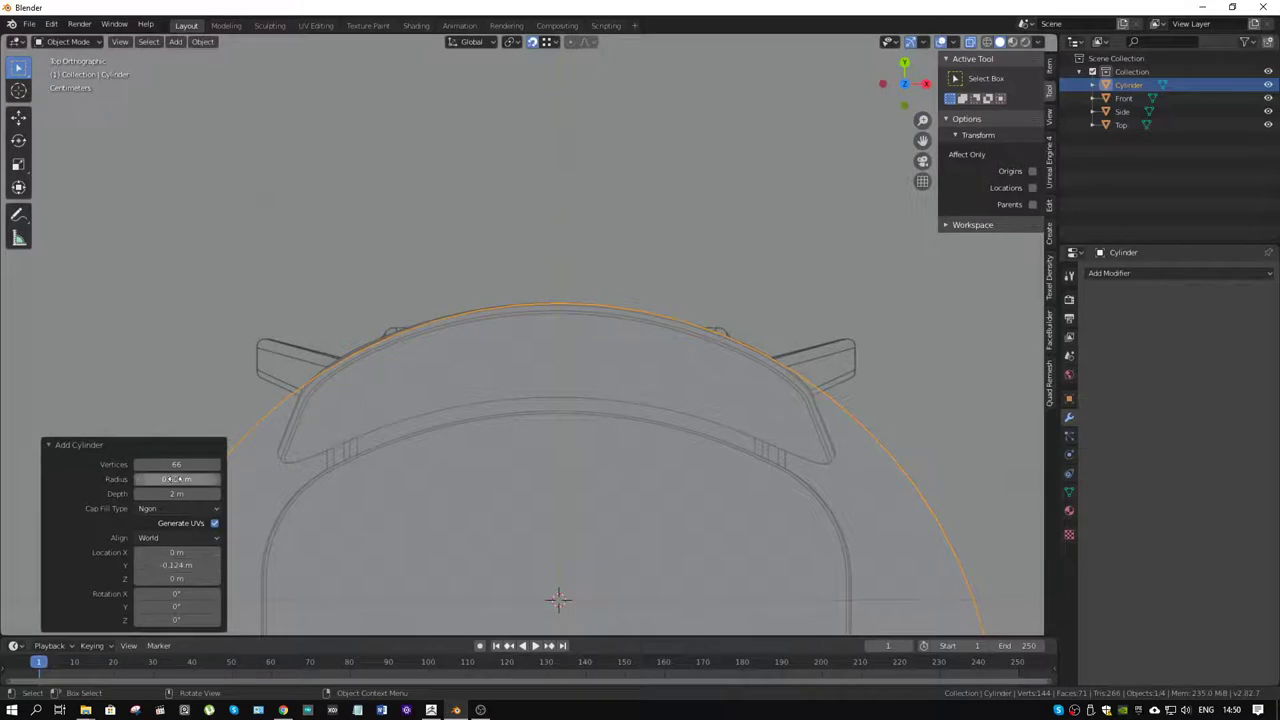
{"action": "left_click_drag", "start_coordinate": [172, 479], "coordinate": [166, 479]}
{"action": "left_click_drag", "start_coordinate": [167, 479], "coordinate": [190, 479]}
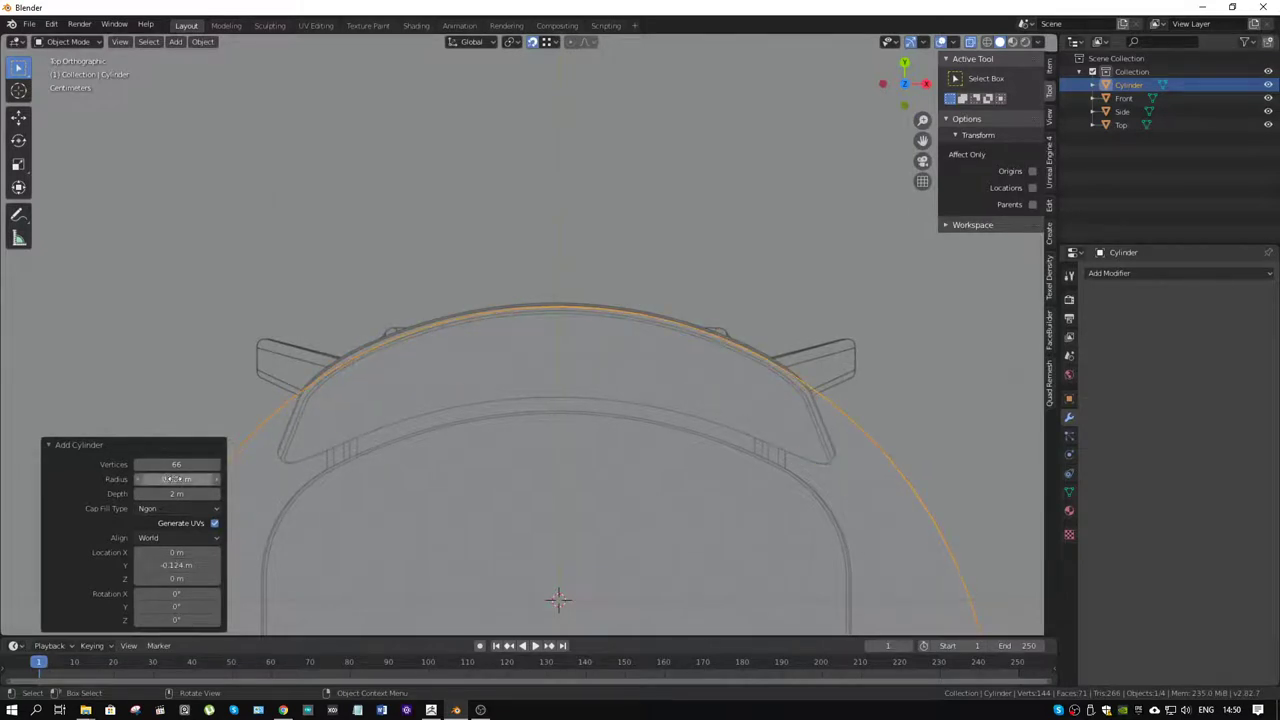
{"action": "left_click_drag", "start_coordinate": [175, 565], "coordinate": [194, 565]}
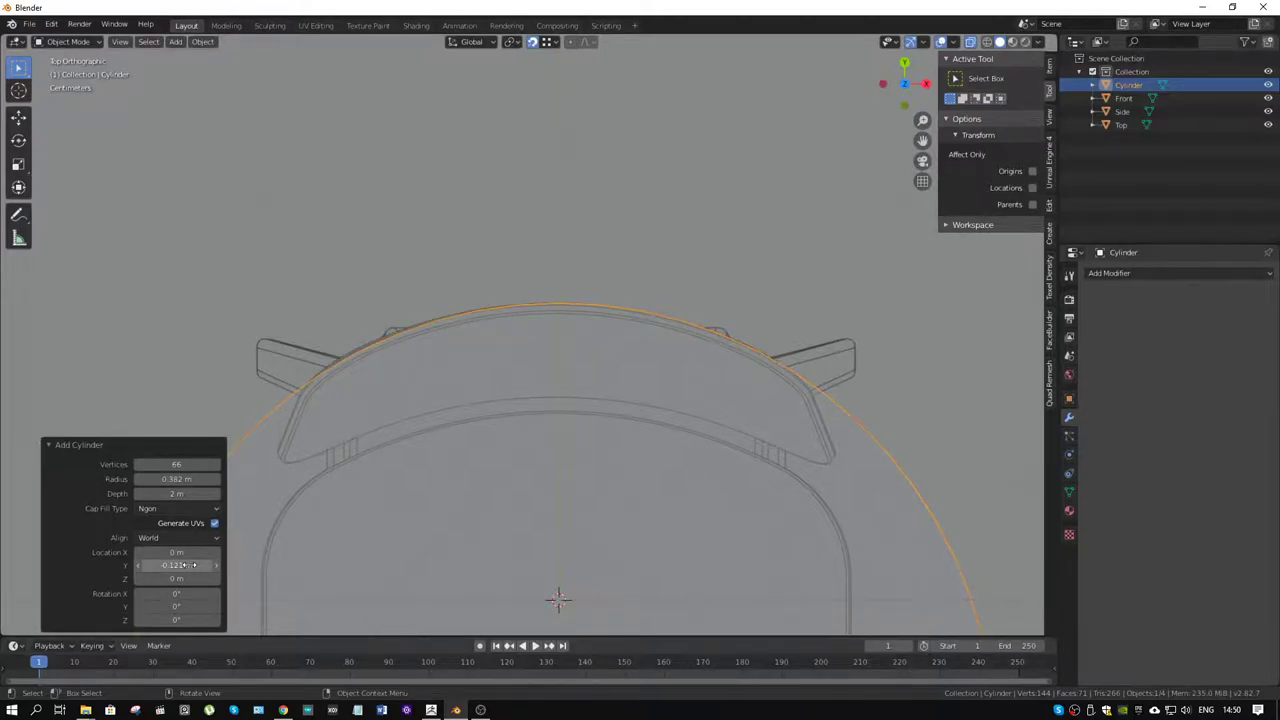
{"action": "scroll", "coordinate": [535, 456], "scroll_direction": "down", "scroll_amount": 3}
{"action": "scroll", "coordinate": [535, 456], "scroll_direction": "down", "scroll_amount": 3}
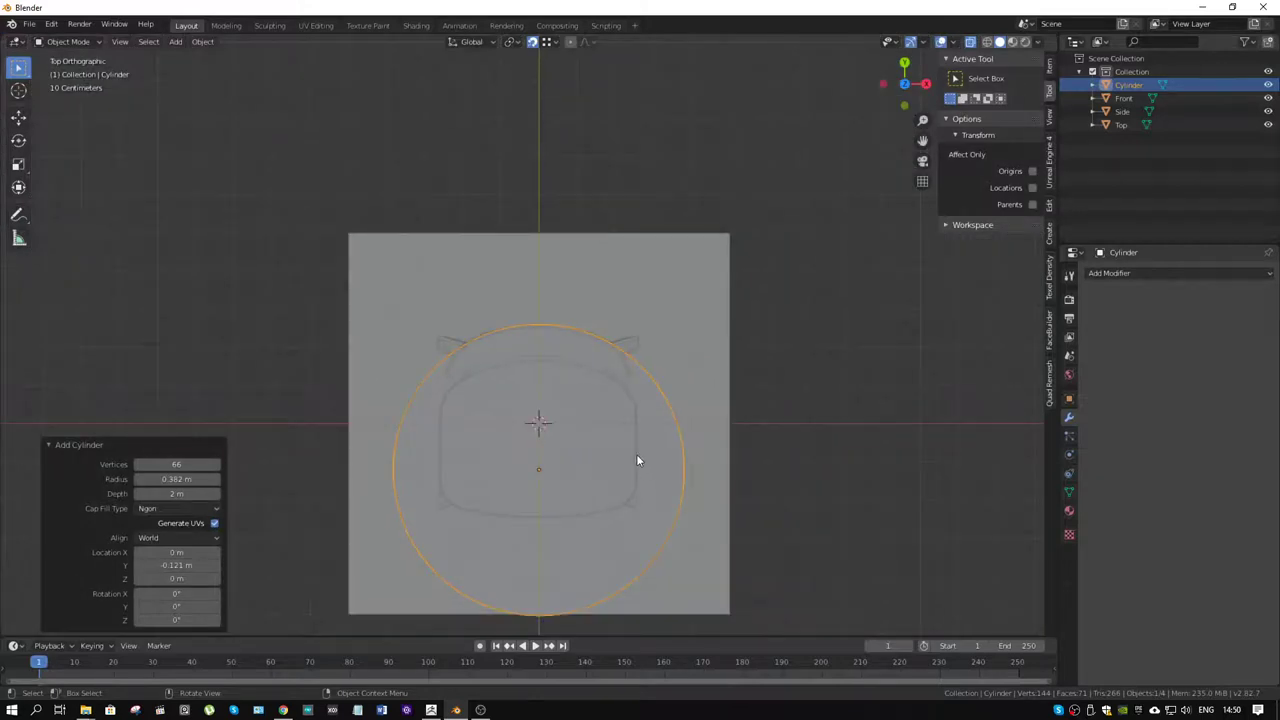
- Switch to Right orthographic view and put the cylinder into Edit Mode
{"action": "mouse_move", "coordinate": [637, 461]}
{"action": "middle_mouse_down"}
{"action": "mouse_move", "coordinate": [481, 320]}
{"action": "mouse_move", "coordinate": [492, 316]}
{"action": "middle_mouse_up"}
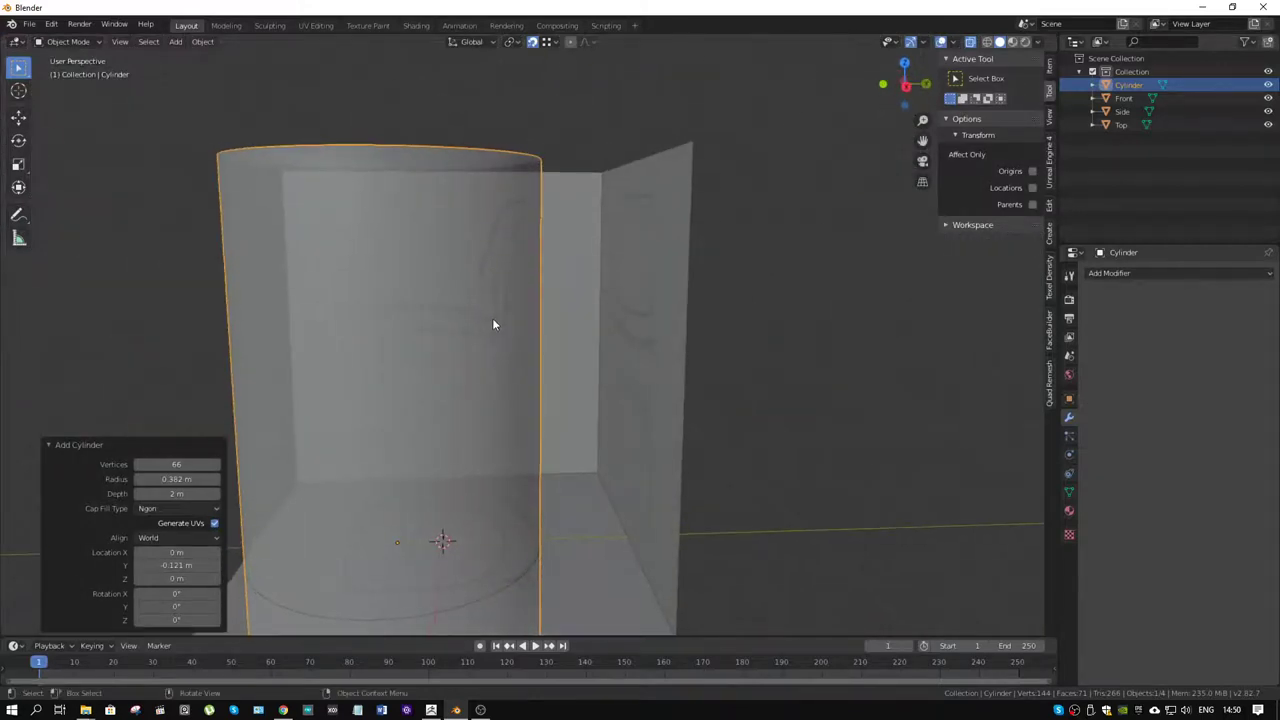
{"action": "key", "text": "KP_1"}
{"action": "key", "text": "KP_3"}
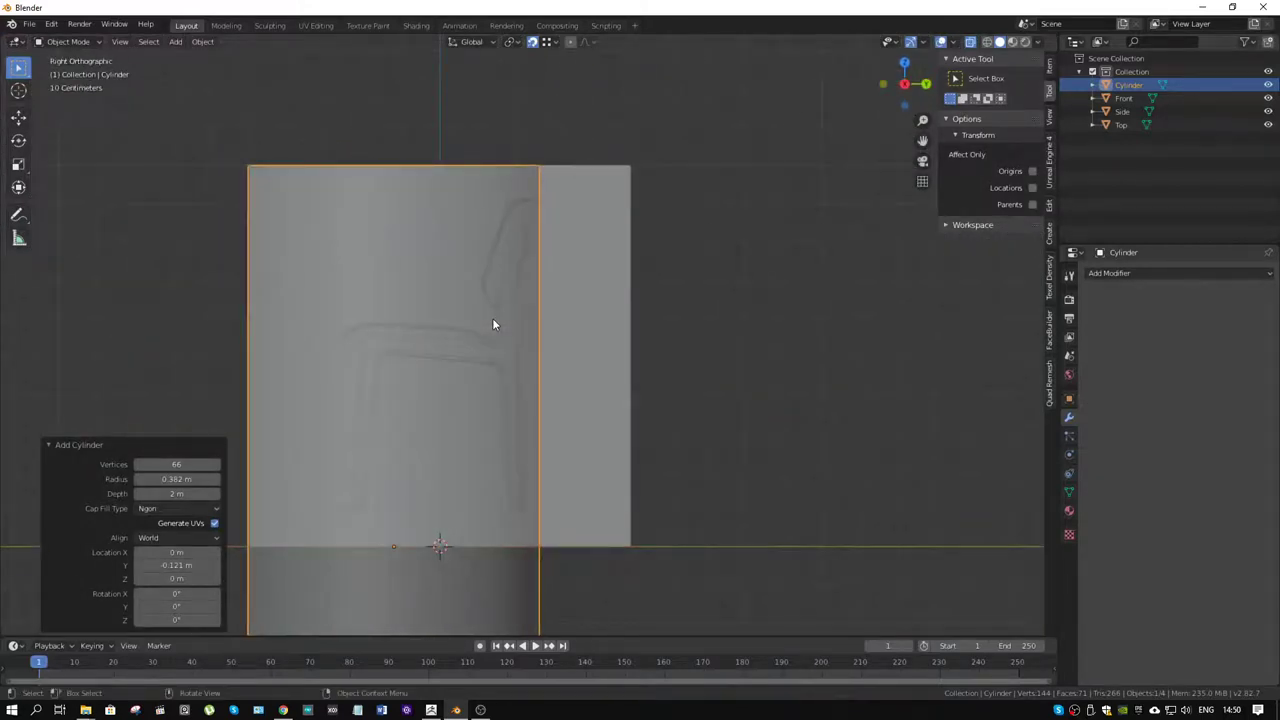
{"action": "scroll", "coordinate": [565, 148], "scroll_direction": "up", "scroll_amount": 1}
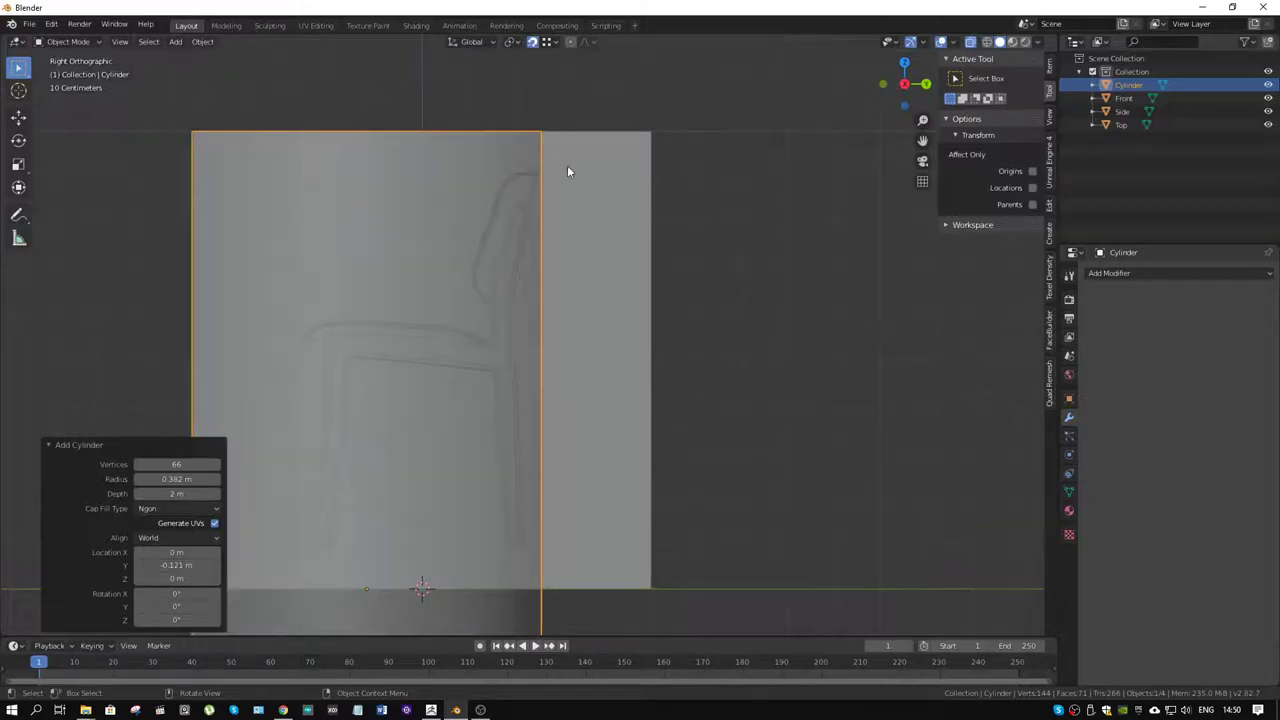
{"action": "scroll", "coordinate": [560, 259], "scroll_direction": "down", "scroll_amount": 2}
{"action": "scroll", "coordinate": [560, 259], "scroll_direction": "down", "scroll_amount": 1}
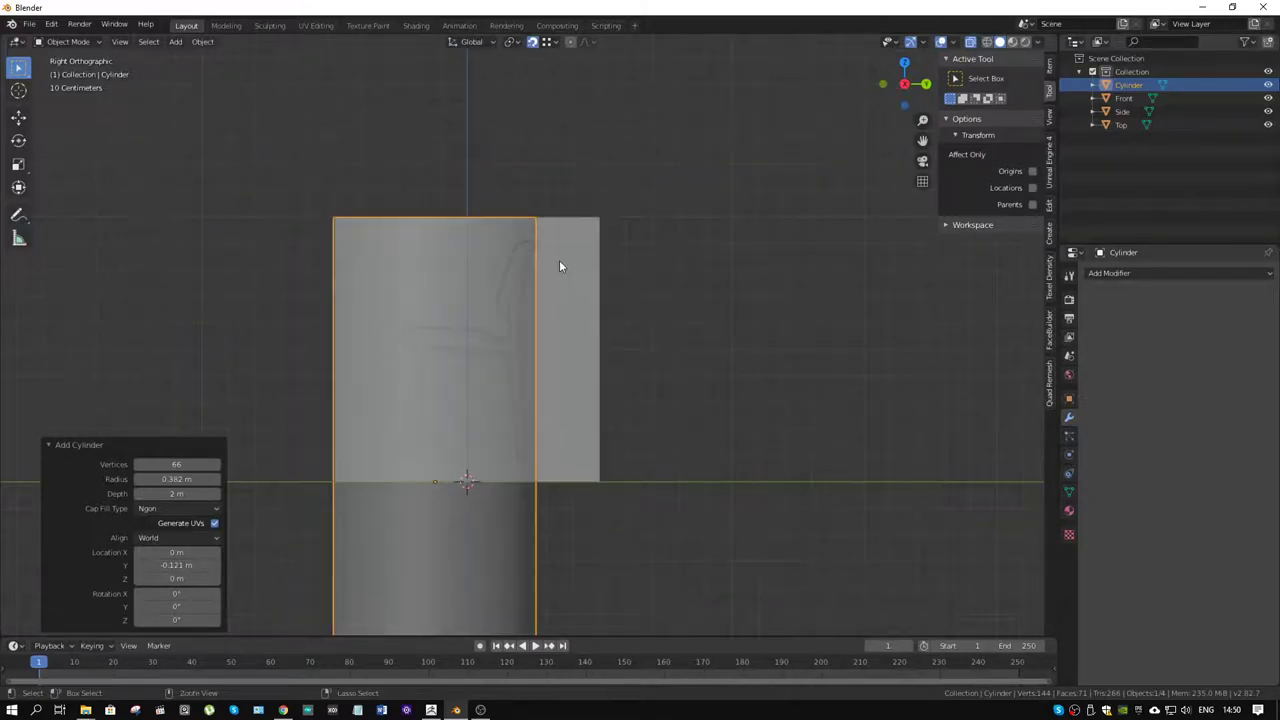
{"action": "key", "text": "ctrl+Tab"}
{"action": "left_click", "coordinate": [663, 266]}
- Select the cylinder's top vertex ring and lower it along Z
{"action": "left_click_drag", "start_coordinate": [582, 184], "coordinate": [320, 243]}
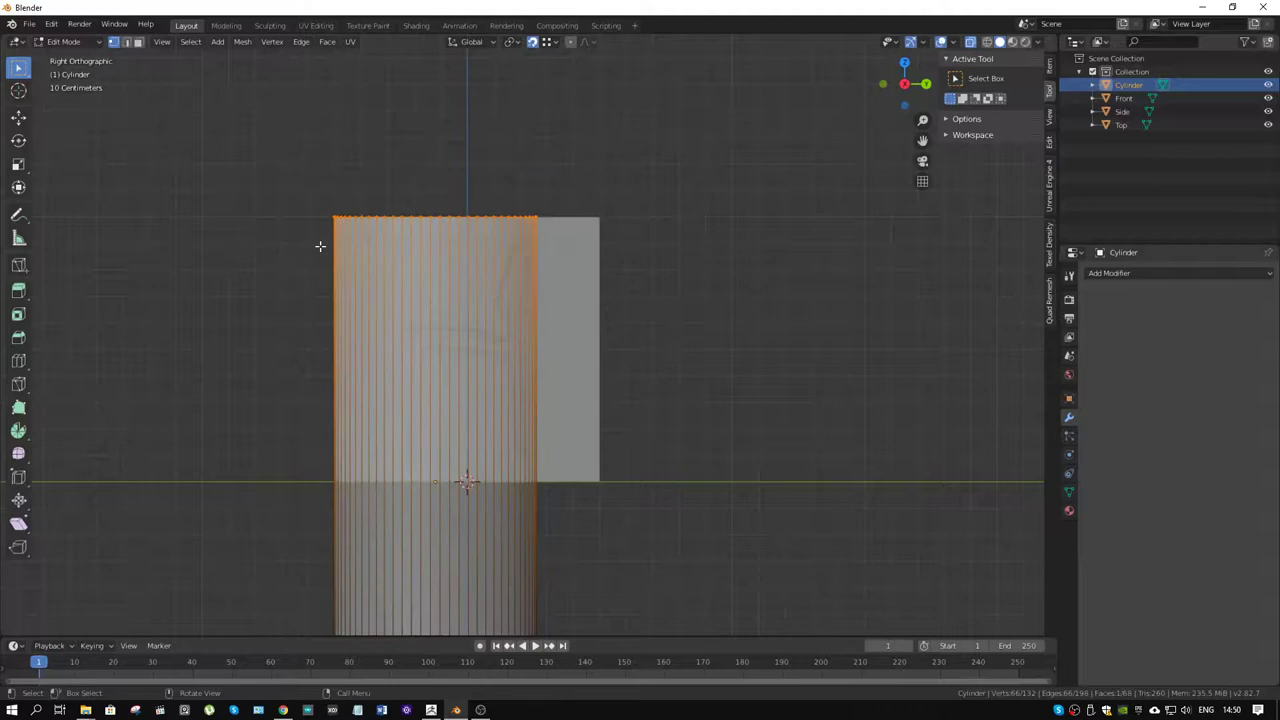
{"action": "scroll", "coordinate": [586, 220], "scroll_direction": "up", "scroll_amount": 4}
{"action": "middle_click_drag", "start_coordinate": [586, 220], "coordinate": [594, 334], "text": "shift"}
{"action": "key", "text": "g"}
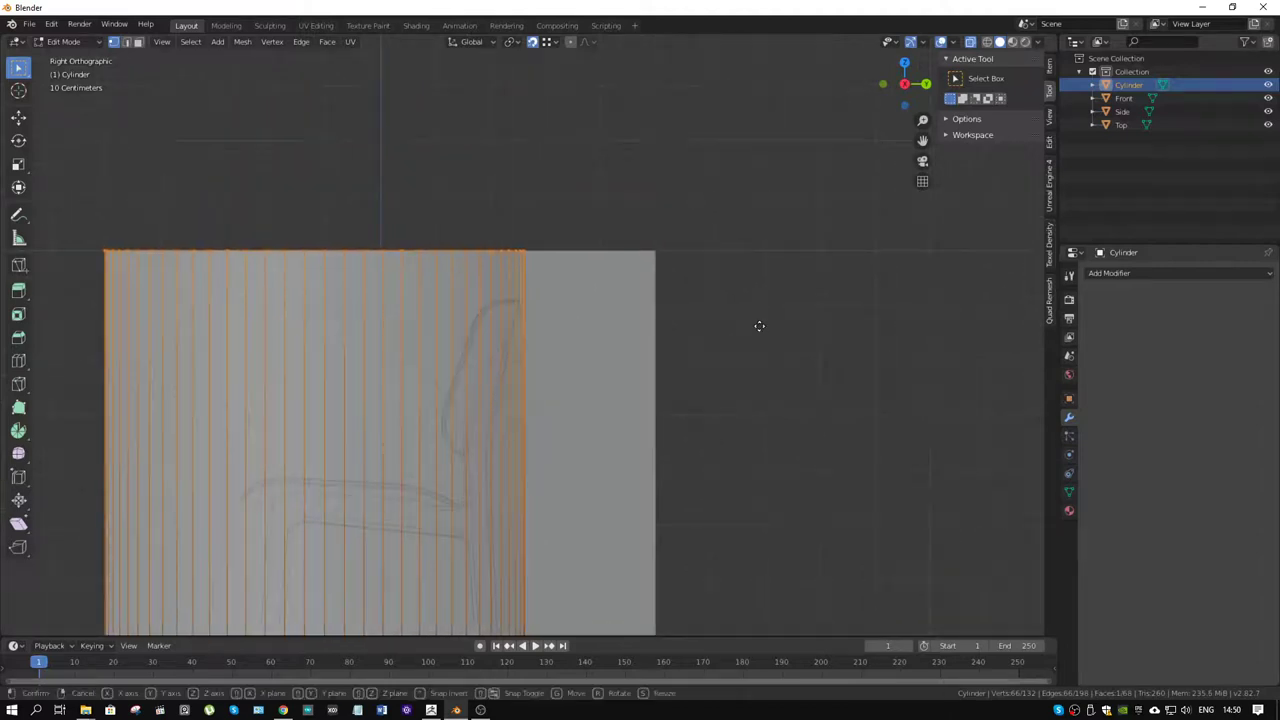
{"action": "key", "text": "z"}
{"action": "left_click", "coordinate": [740, 374]}
{"action": "scroll", "coordinate": [523, 302], "scroll_direction": "up", "scroll_amount": 4}
{"action": "scroll", "coordinate": [523, 302], "scroll_direction": "up", "scroll_amount": 2}
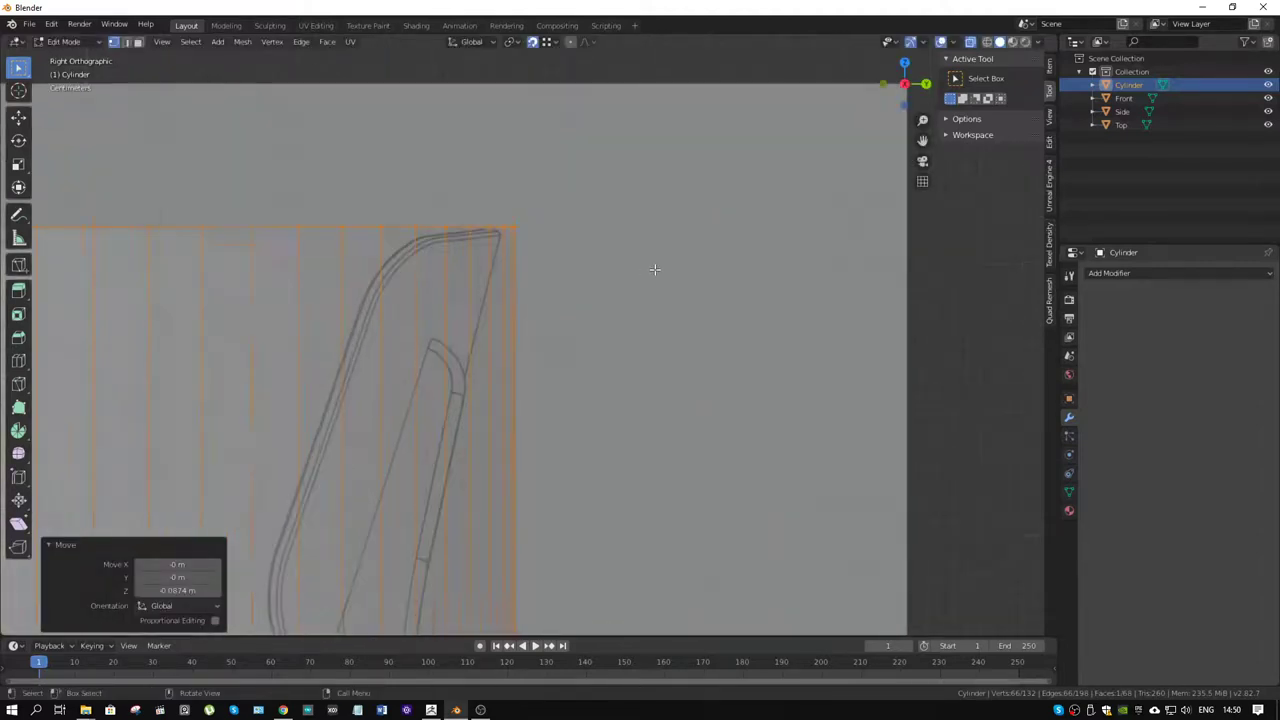
- Nudge the top ring a further -0.00163 m along Z
{"action": "key", "text": "g"}
{"action": "key", "text": "z"}
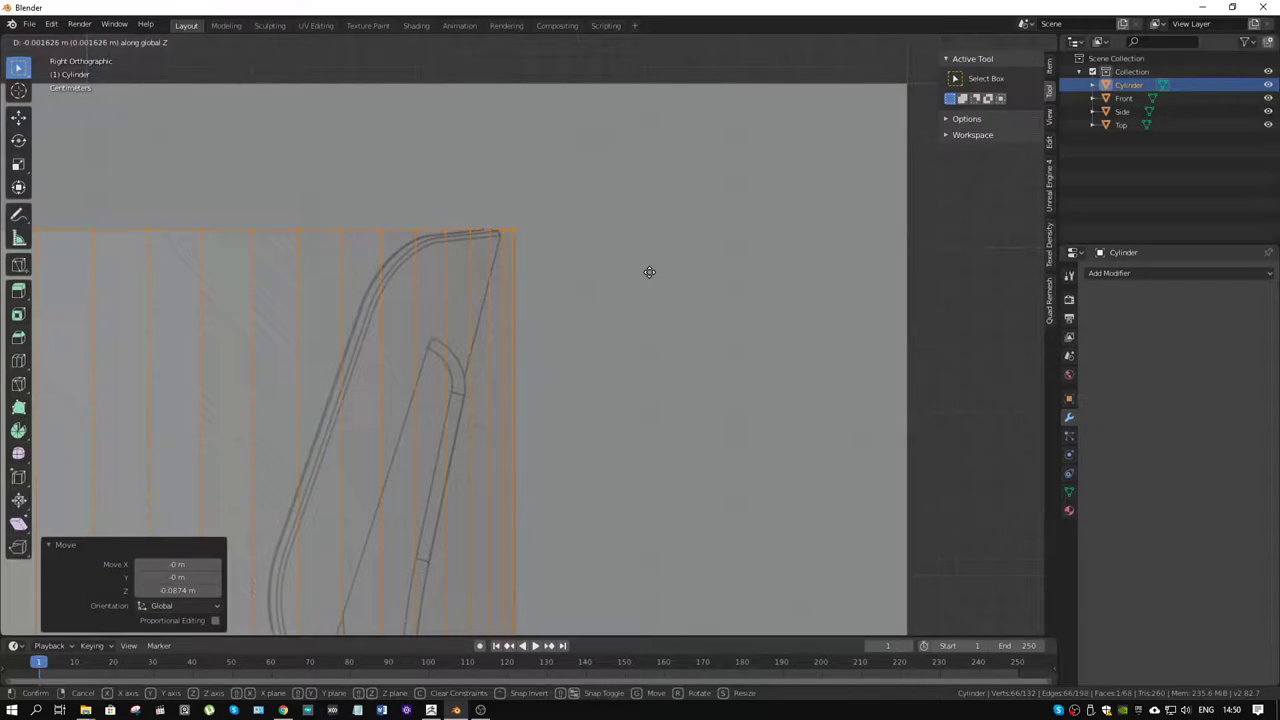
{"action": "left_click", "coordinate": [649, 272]}
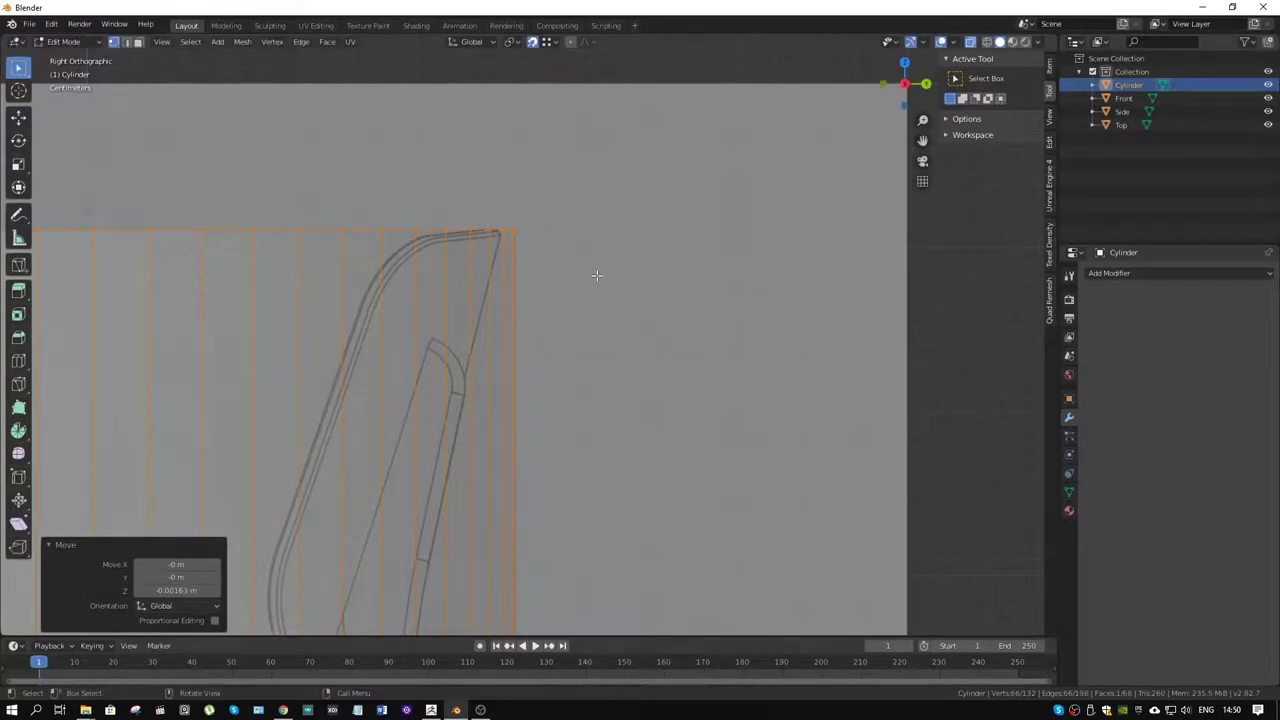
{"action": "scroll", "coordinate": [596, 275], "scroll_direction": "down", "scroll_amount": 2}
{"action": "scroll", "coordinate": [596, 275], "scroll_direction": "down", "scroll_amount": 2}
{"action": "scroll", "coordinate": [596, 275], "scroll_direction": "down", "scroll_amount": 4}
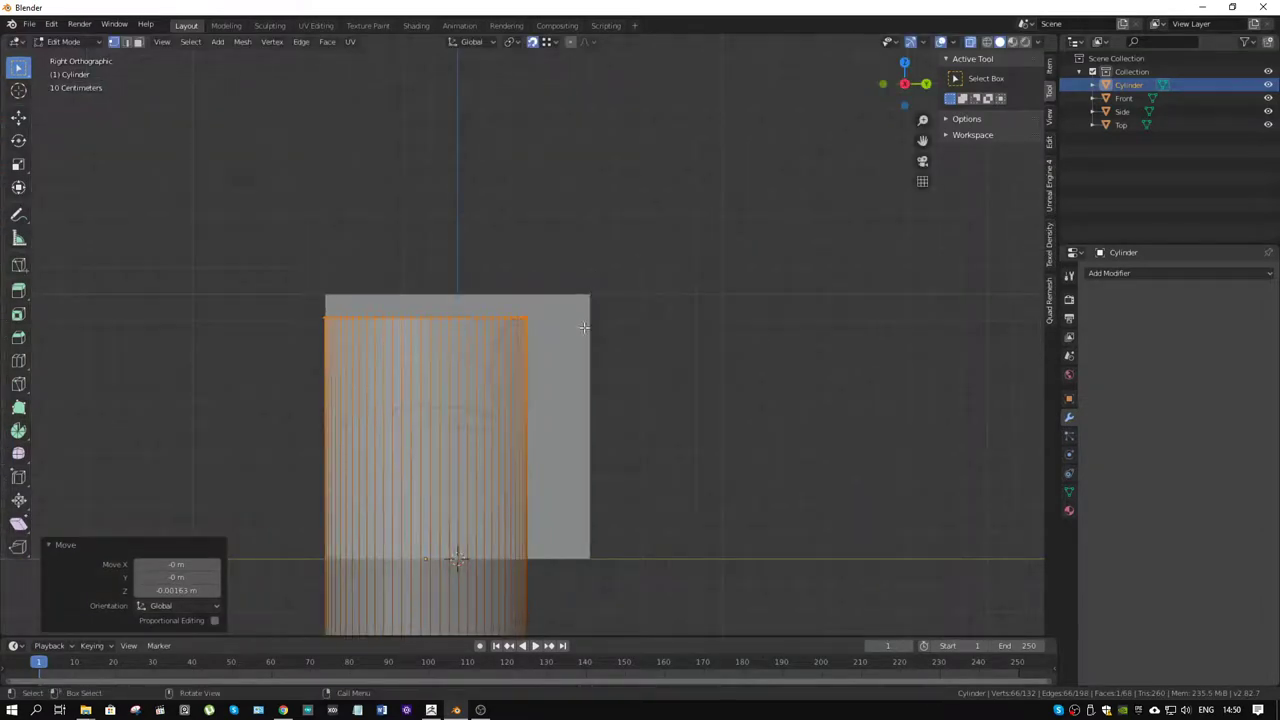
{"action": "mouse_move", "coordinate": [580, 343]}
{"action": "middle_mouse_down"}
{"action": "mouse_move", "coordinate": [602, 377]}
{"action": "mouse_move", "coordinate": [579, 356]}
{"action": "mouse_move", "coordinate": [583, 371]}
{"action": "mouse_move", "coordinate": [651, 403]}
{"action": "mouse_move", "coordinate": [637, 355]}
{"action": "middle_mouse_up"}
{"action": "scroll", "coordinate": [637, 355], "scroll_direction": "down", "scroll_amount": 5}
- Select all of the first cylinder's geometry and delete it with Delete Edges
{"action": "left_click", "coordinate": [626, 466]}
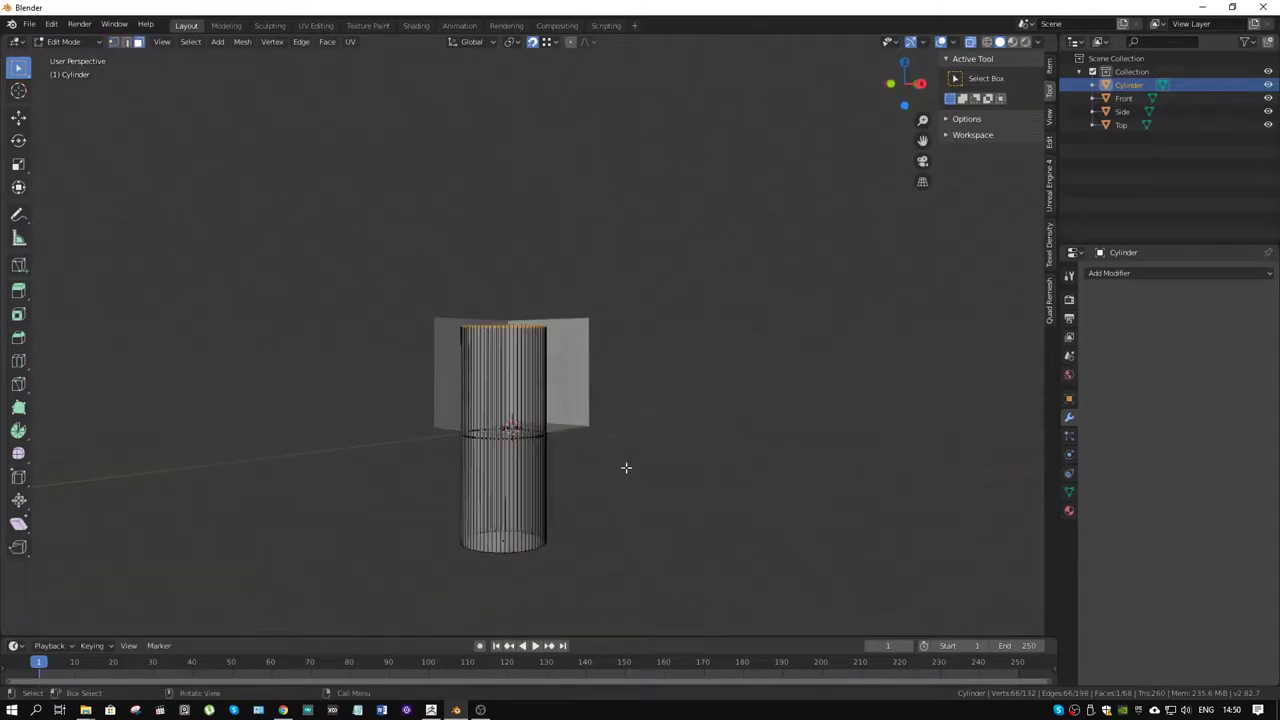
{"action": "left_click_drag", "start_coordinate": [626, 466], "coordinate": [460, 574]}
{"action": "left_click_drag", "start_coordinate": [621, 406], "coordinate": [301, 620]}
{"action": "key", "text": "a"}
{"action": "key", "text": "x"}
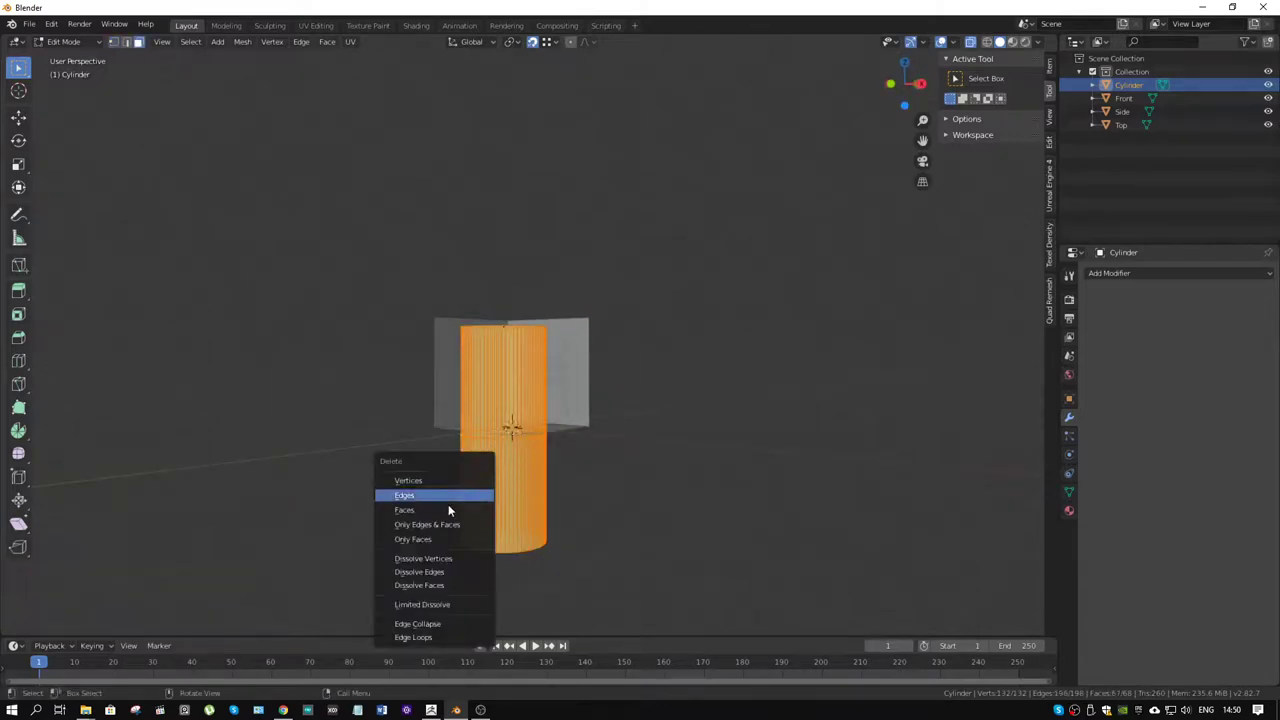
{"action": "left_click", "coordinate": [448, 500]}
{"action": "scroll", "coordinate": [536, 370], "scroll_direction": "up", "scroll_amount": 5}
{"action": "middle_click_drag", "start_coordinate": [536, 370], "coordinate": [586, 431]}
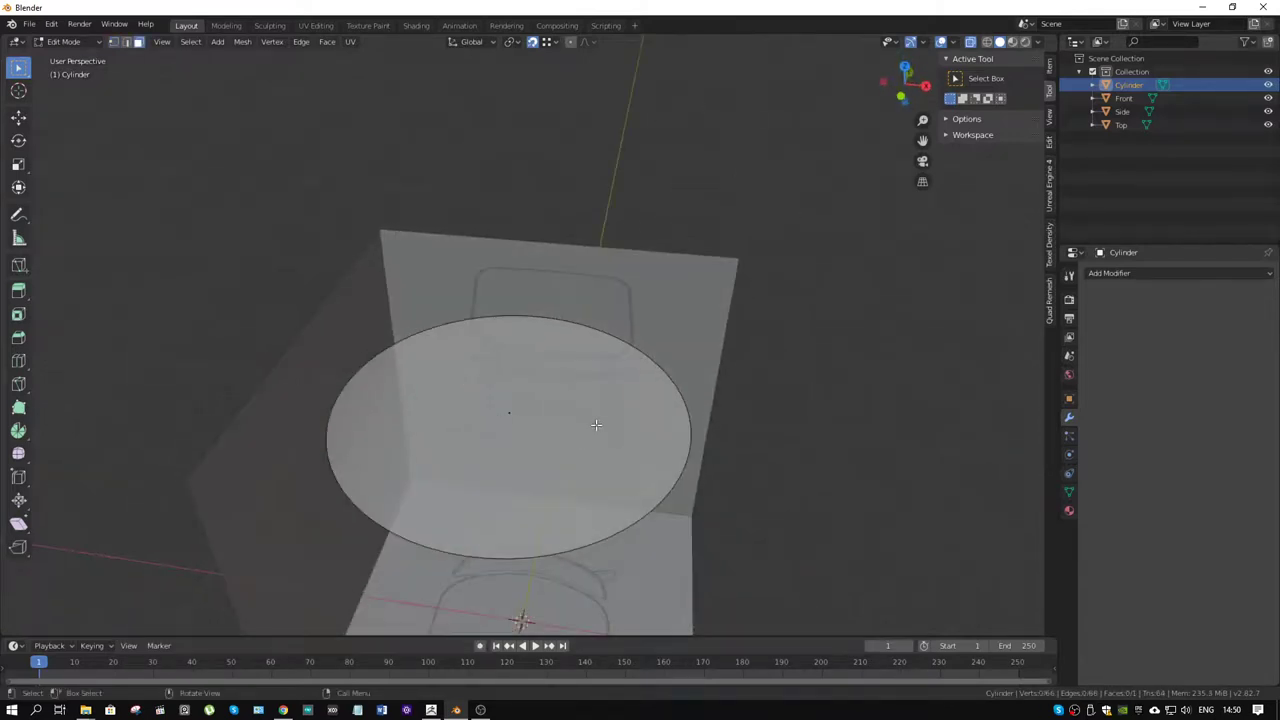
- Return to Object Mode, hide the old cylinder, switch to Top view and bring up the Add menu
{"action": "key", "text": "ctrl+Tab"}
{"action": "left_click", "coordinate": [572, 416]}
{"action": "key", "text": "h"}
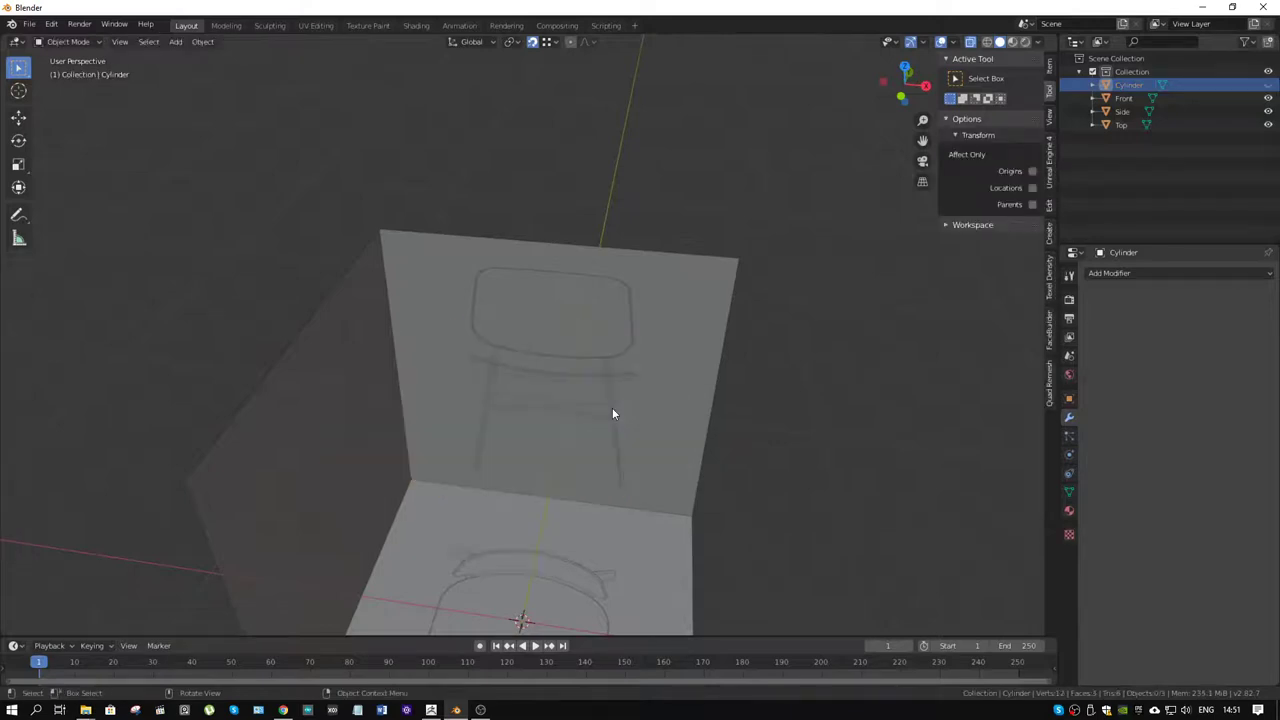
{"action": "key", "text": "KP_7"}
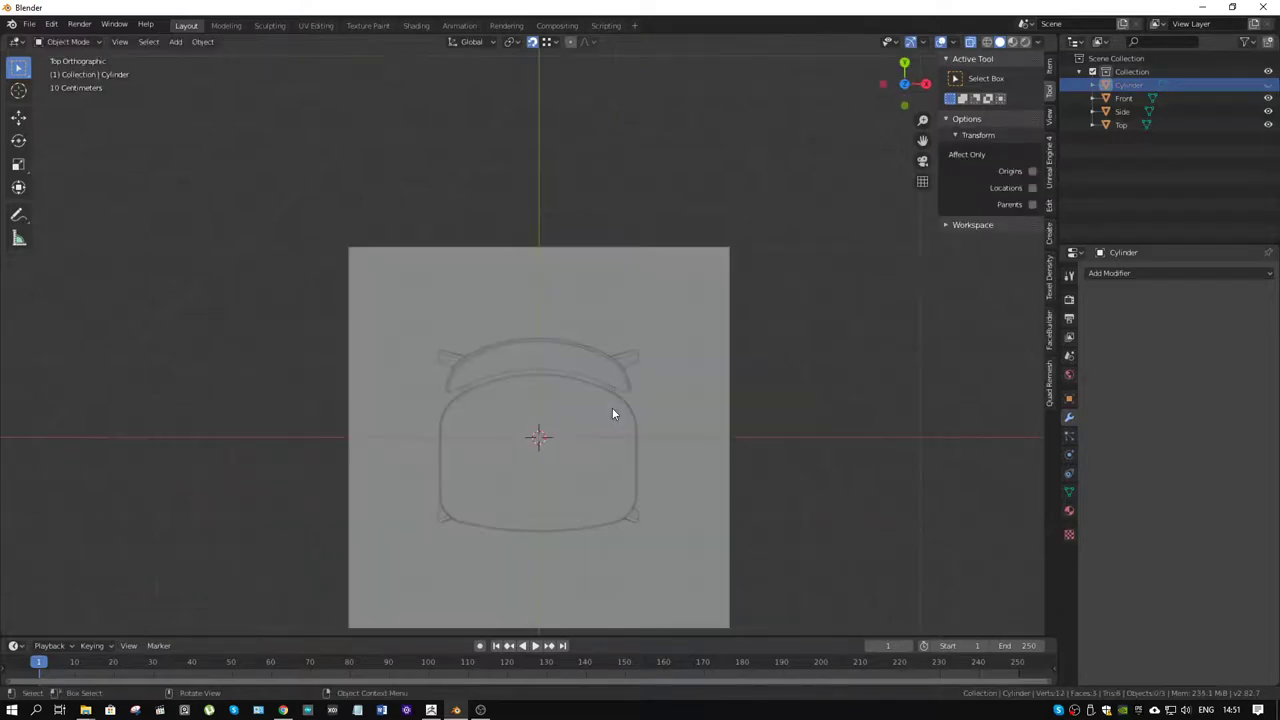
{"action": "key", "text": "shift+a"}
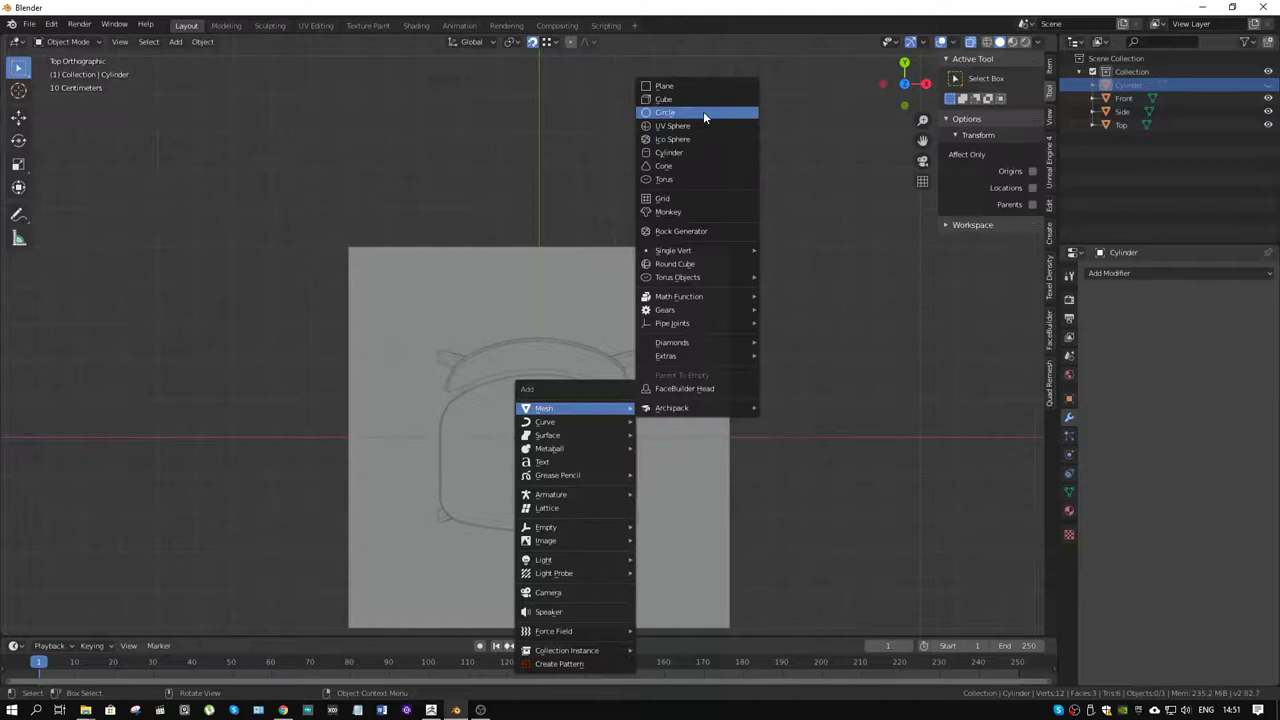
- Add a mesh cylinder and tune it to radius 0.445 m at Y -0.264 m over the Top sketch
{"action": "left_click", "coordinate": [692, 153]}
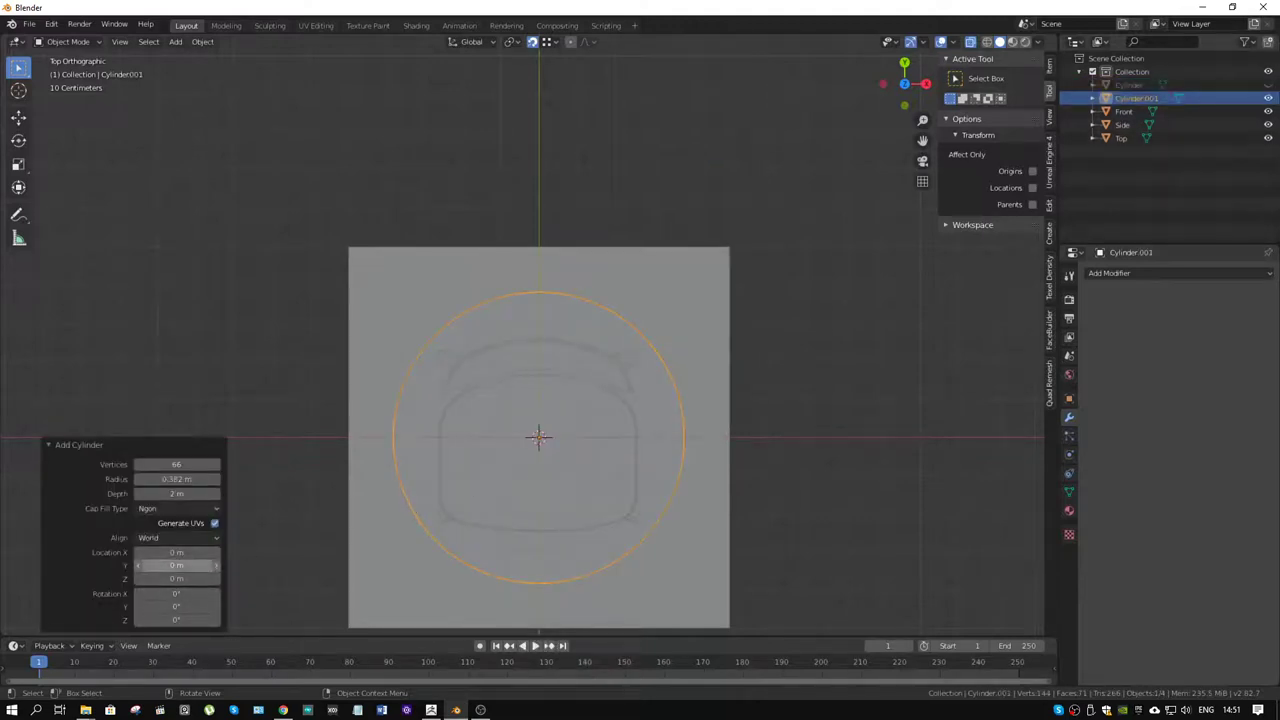
{"action": "mouse_move", "coordinate": [140, 565]}
{"action": "left_mouse_down"}
{"action": "mouse_move", "coordinate": [165, 567]}
{"action": "mouse_move", "coordinate": [50, 552]}
{"action": "left_mouse_up"}
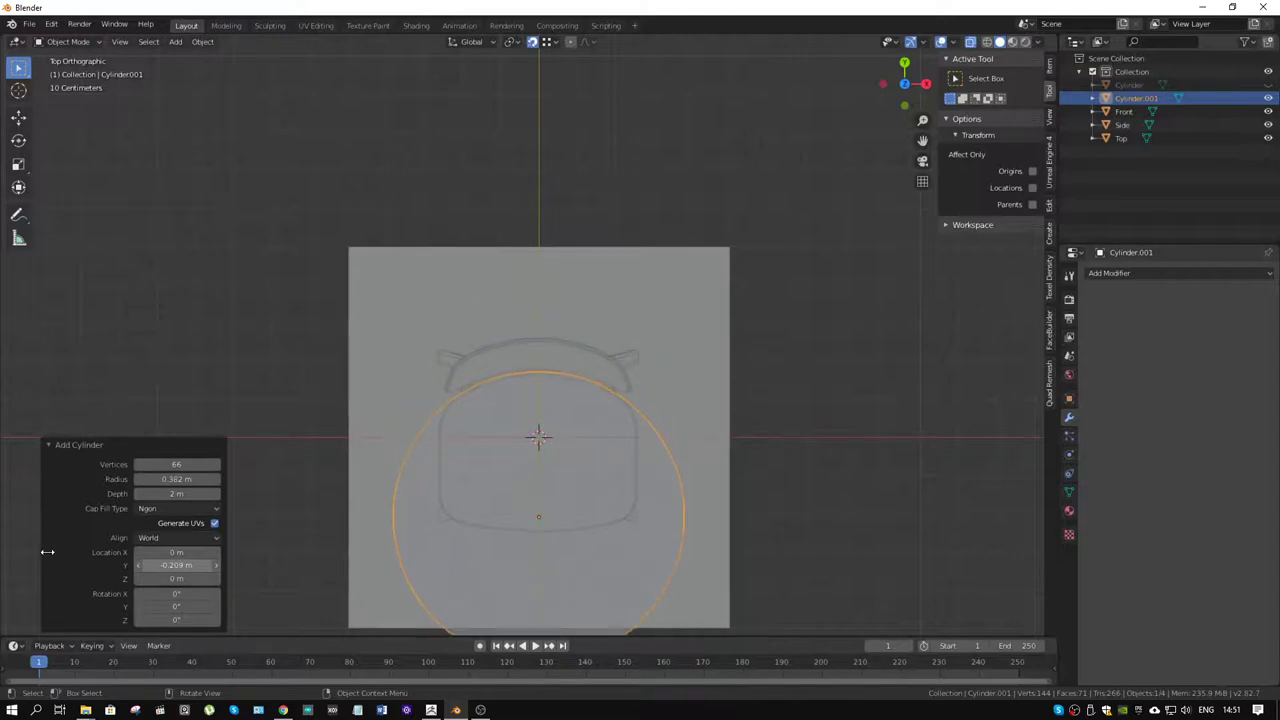
{"action": "scroll", "coordinate": [578, 460], "scroll_direction": "up", "scroll_amount": 5}
{"action": "scroll", "coordinate": [259, 487], "scroll_direction": "down", "scroll_amount": 3, "text": "shift"}
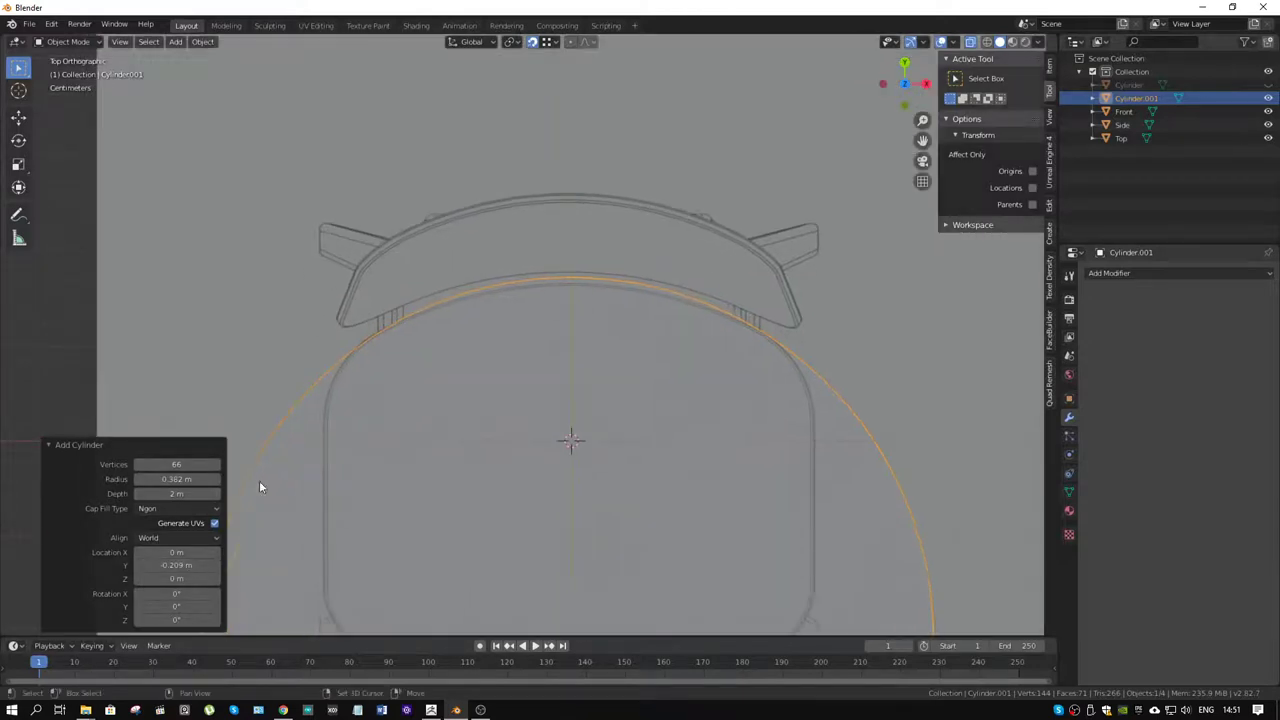
{"action": "left_click_drag", "start_coordinate": [176, 480], "coordinate": [215, 480]}
{"action": "mouse_move", "coordinate": [180, 566]}
{"action": "left_mouse_down"}
{"action": "mouse_move", "coordinate": [160, 566]}
{"action": "mouse_move", "coordinate": [173, 566]}
{"action": "left_mouse_up"}
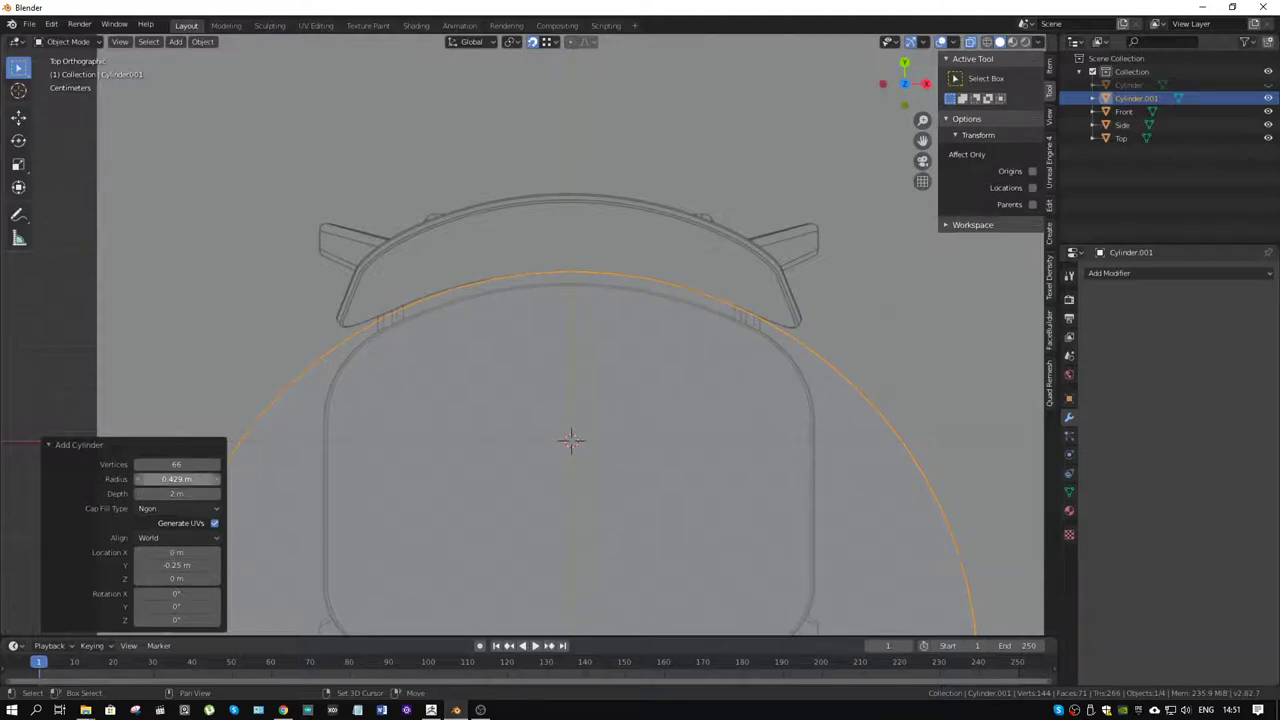
{"action": "left_click_drag", "start_coordinate": [177, 479], "coordinate": [190, 479]}
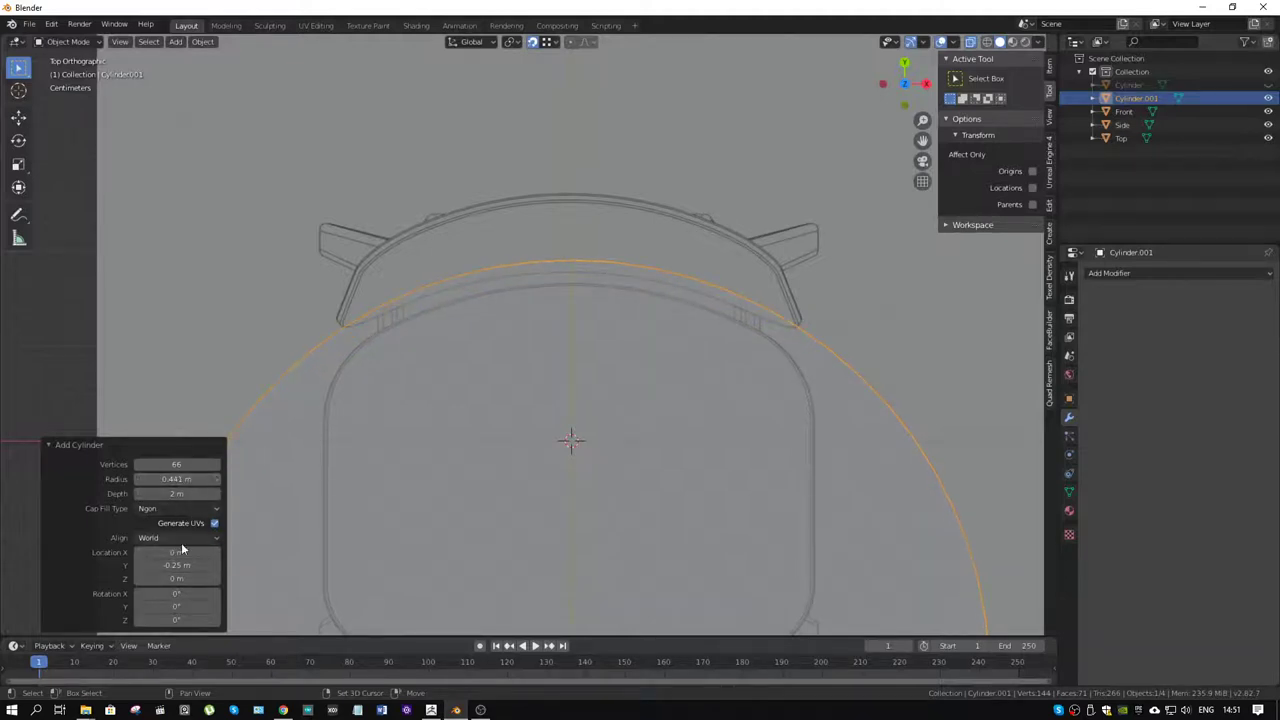
{"action": "left_click_drag", "start_coordinate": [176, 565], "coordinate": [163, 565]}
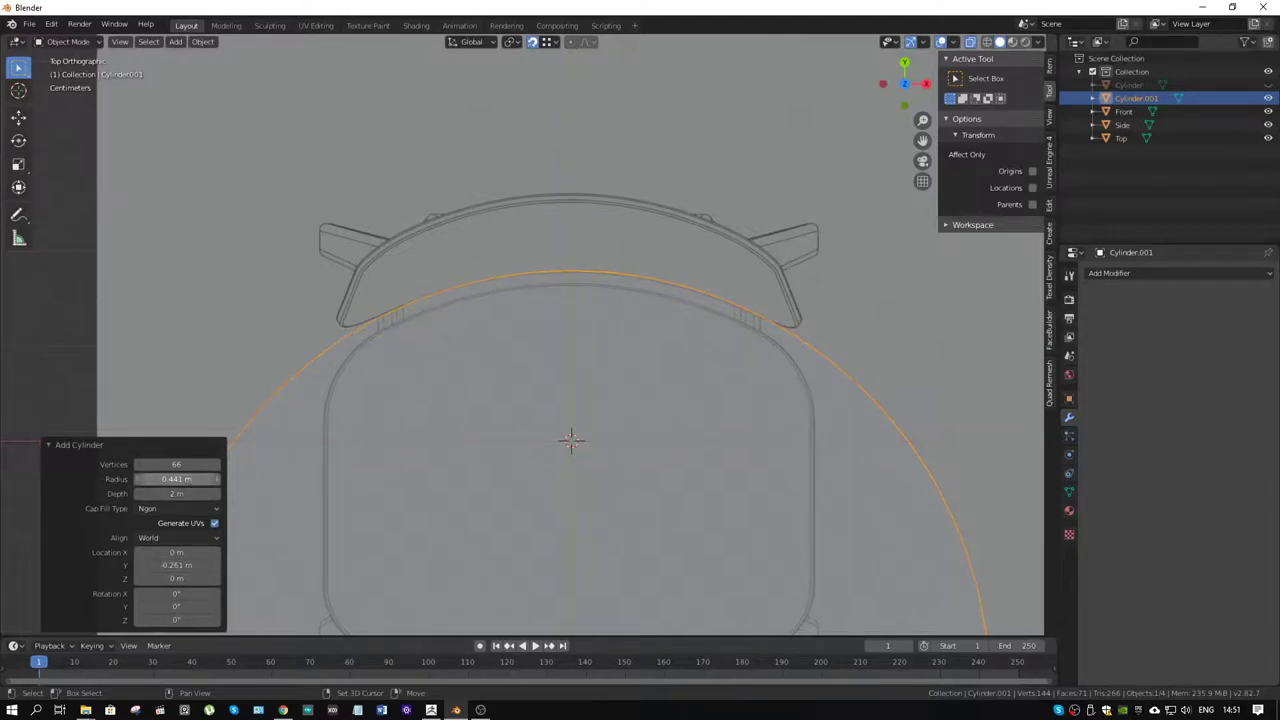
{"action": "left_click_drag", "start_coordinate": [176, 479], "coordinate": [178, 479]}
{"action": "left_click_drag", "start_coordinate": [190, 565], "coordinate": [190, 563]}
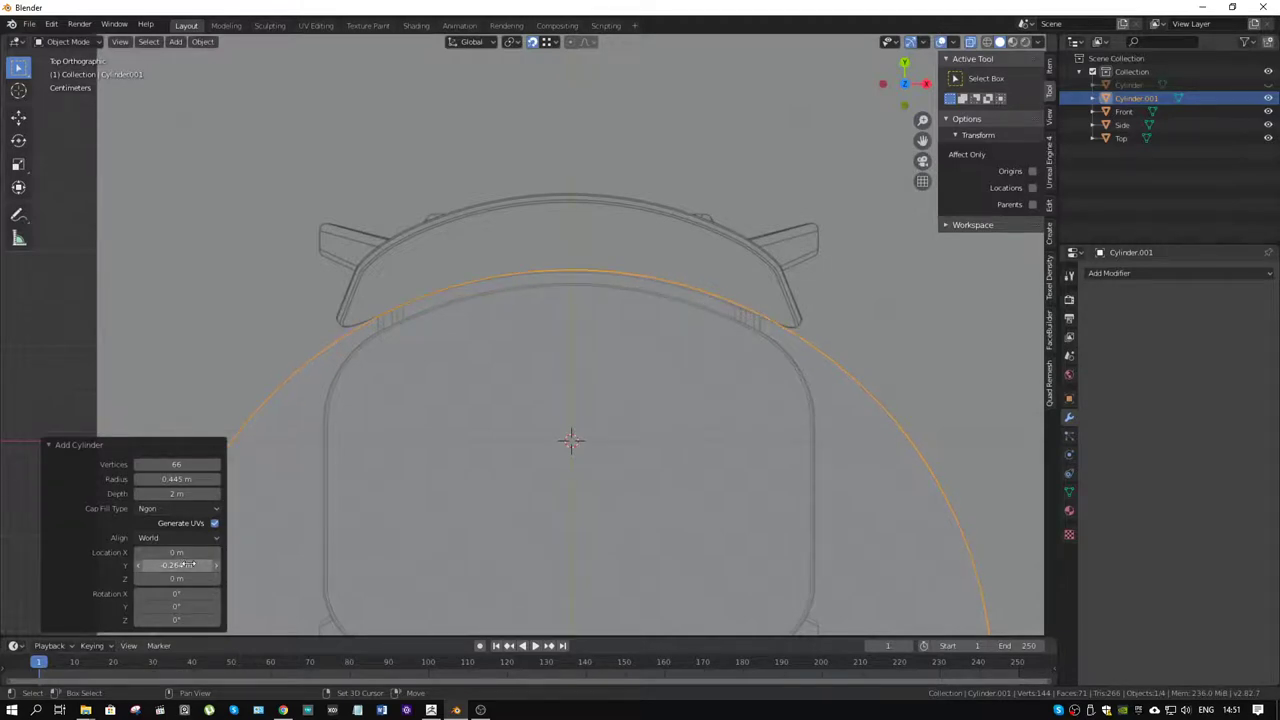
{"action": "scroll", "coordinate": [518, 446], "scroll_direction": "down", "scroll_amount": 5}
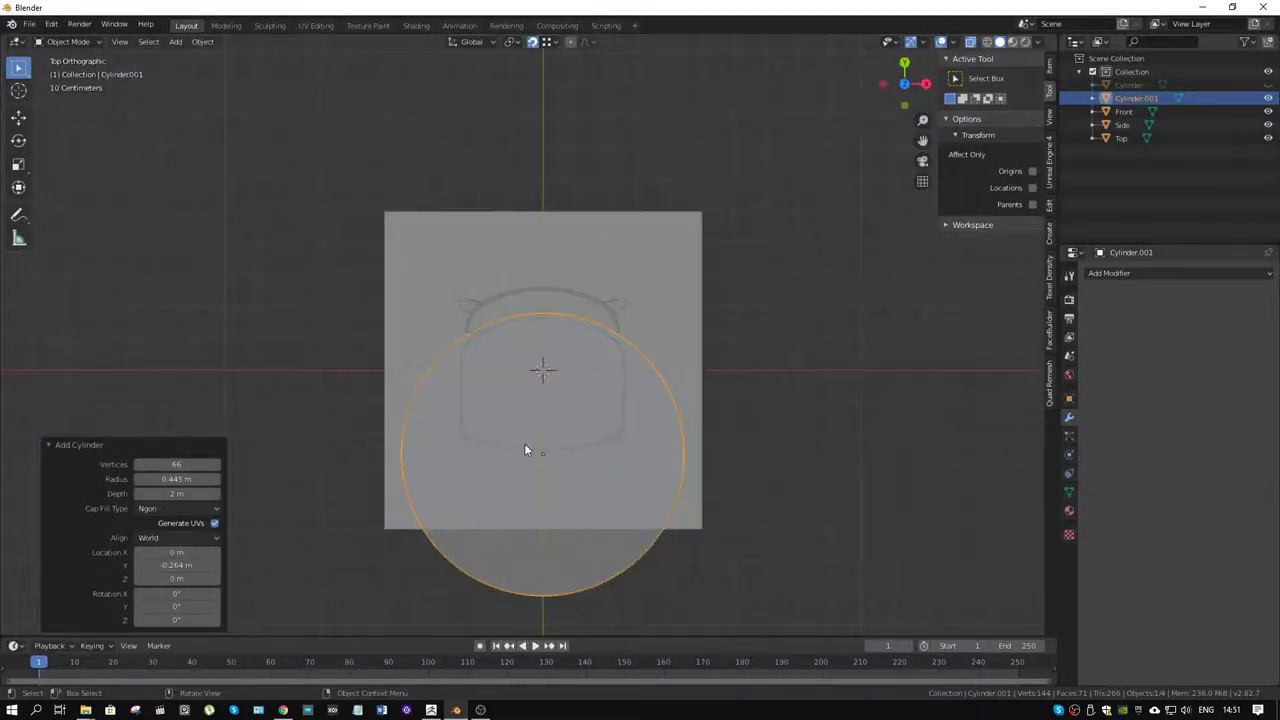
- In Edit Mode with X-ray, select the cylinder's top rim vertices from the side and lower them along Z
{"action": "key", "text": "ctrl+Tab"}
{"action": "left_click", "coordinate": [650, 449]}
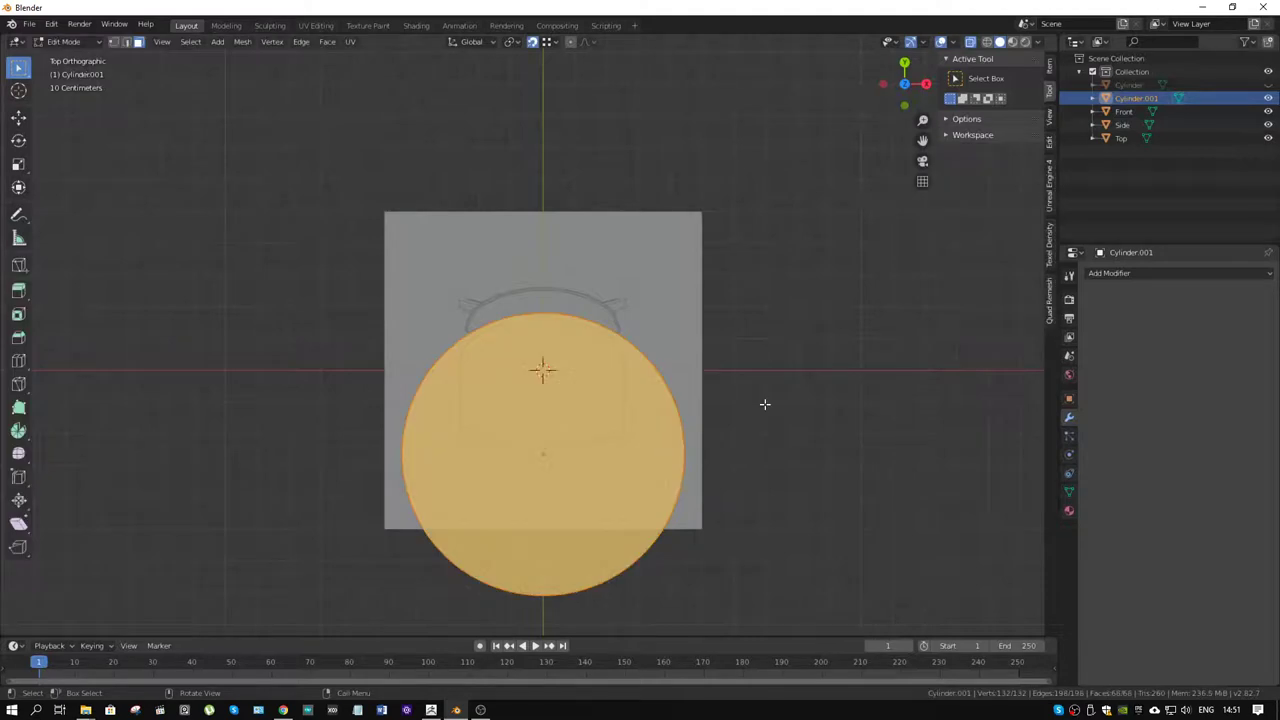
{"action": "key", "text": "KP_3"}
{"action": "key", "text": "1"}
{"action": "key", "text": "alt+z"}
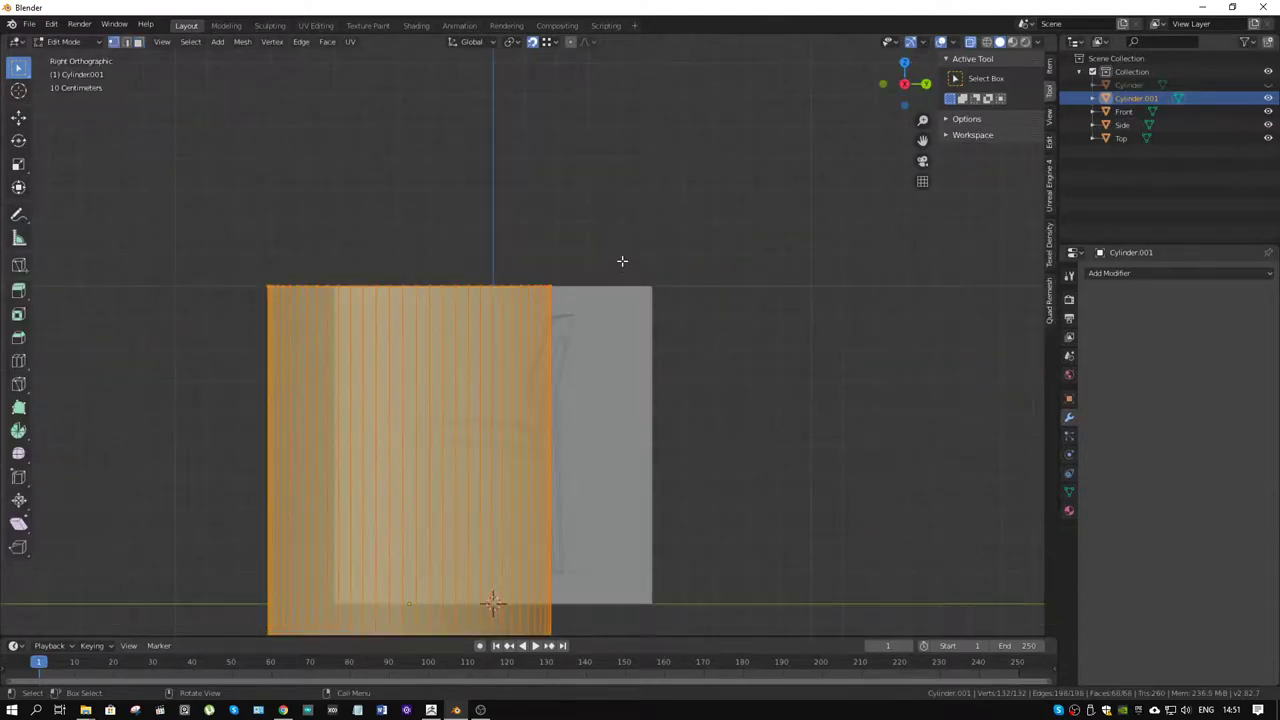
{"action": "left_click_drag", "start_coordinate": [623, 263], "coordinate": [118, 341]}
{"action": "scroll", "coordinate": [595, 400], "scroll_direction": "up", "scroll_amount": 3}
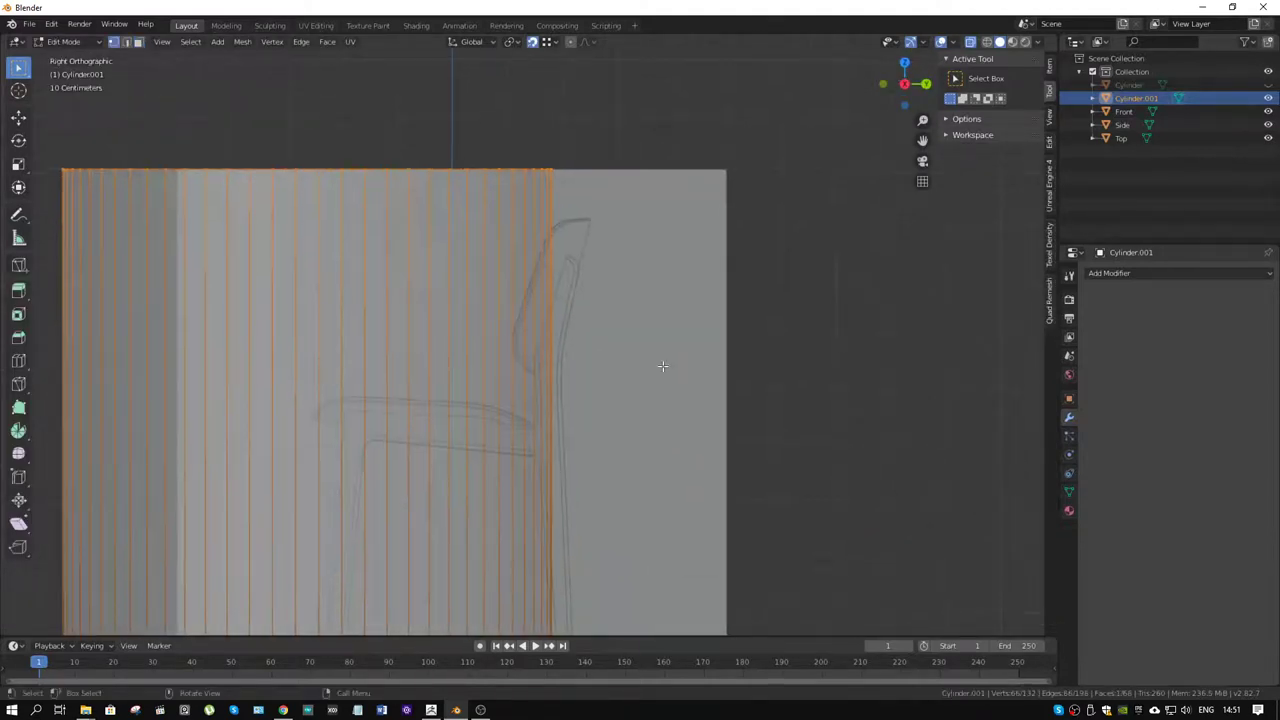
{"action": "key", "text": "g"}
{"action": "key", "text": "z"}
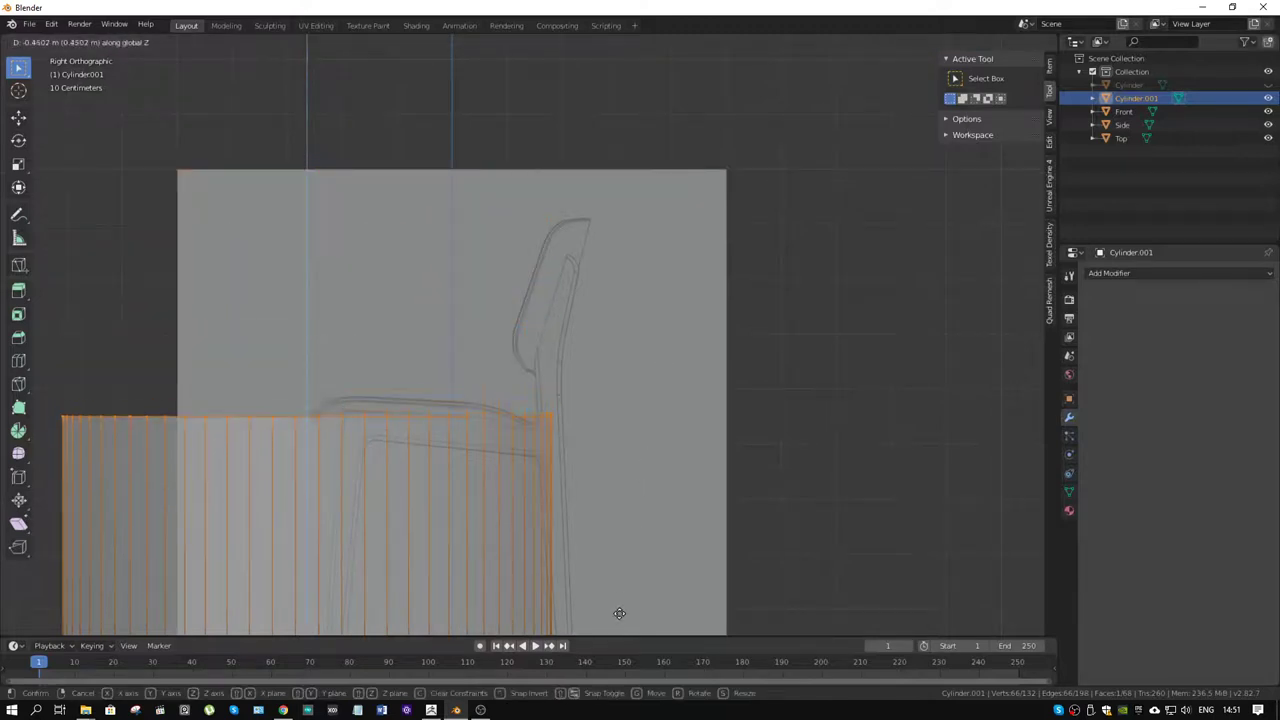
{"action": "left_click", "coordinate": [626, 570]}
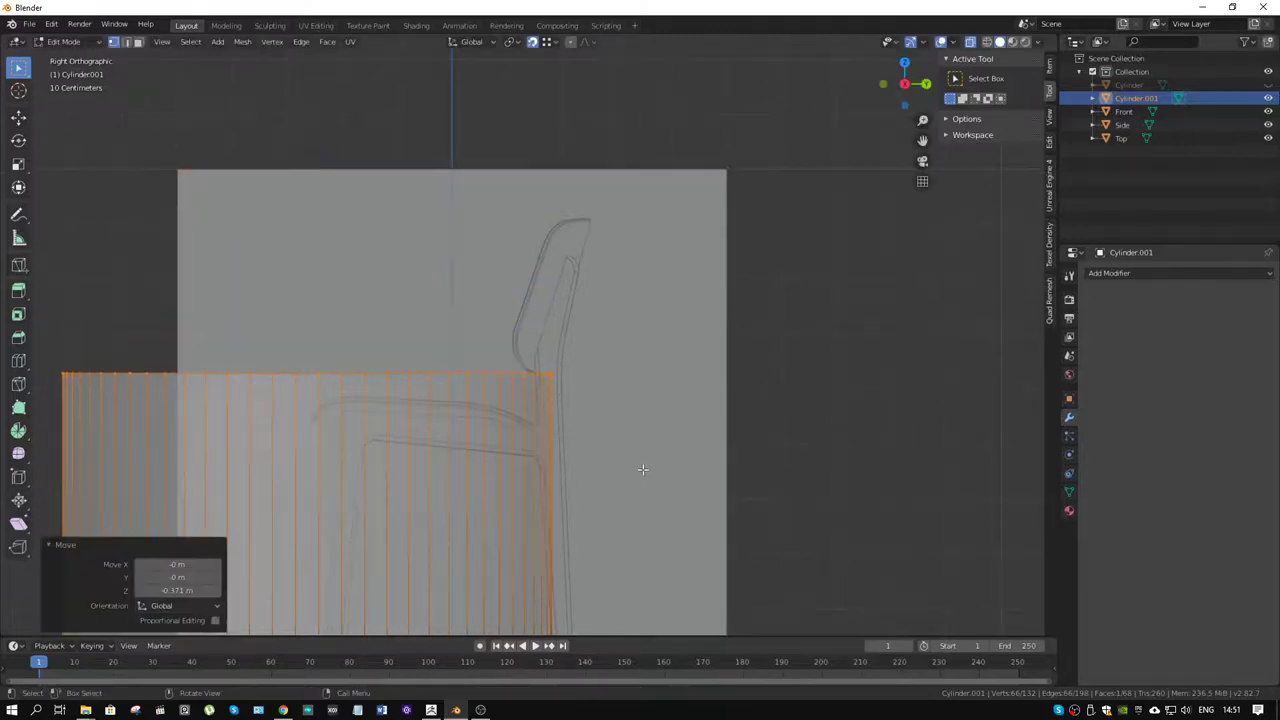
- In Front view, readjust the rim along Z until it sits just under the backrest outline
{"action": "key", "text": "KP_1"}
{"action": "scroll", "coordinate": [859, 327], "scroll_direction": "up", "scroll_amount": 1}
{"action": "scroll", "coordinate": [859, 327], "scroll_direction": "up", "scroll_amount": 2}
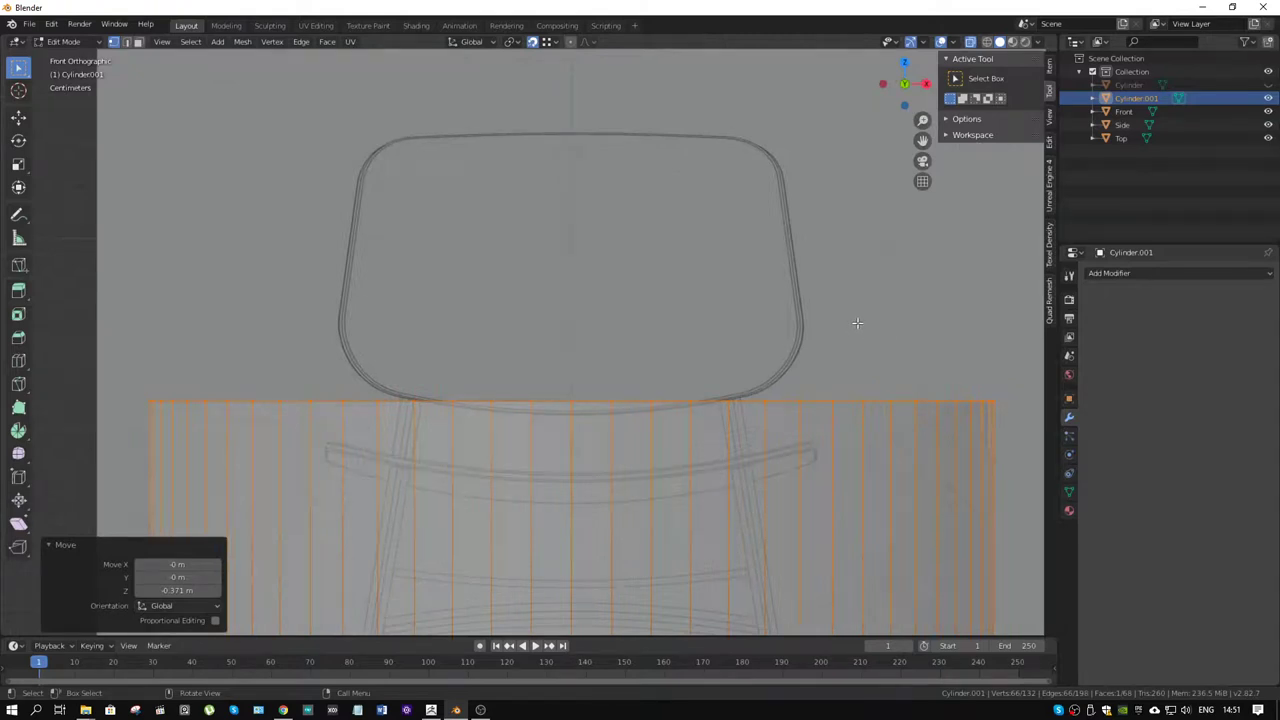
{"action": "key", "text": "g"}
{"action": "key", "text": "z"}
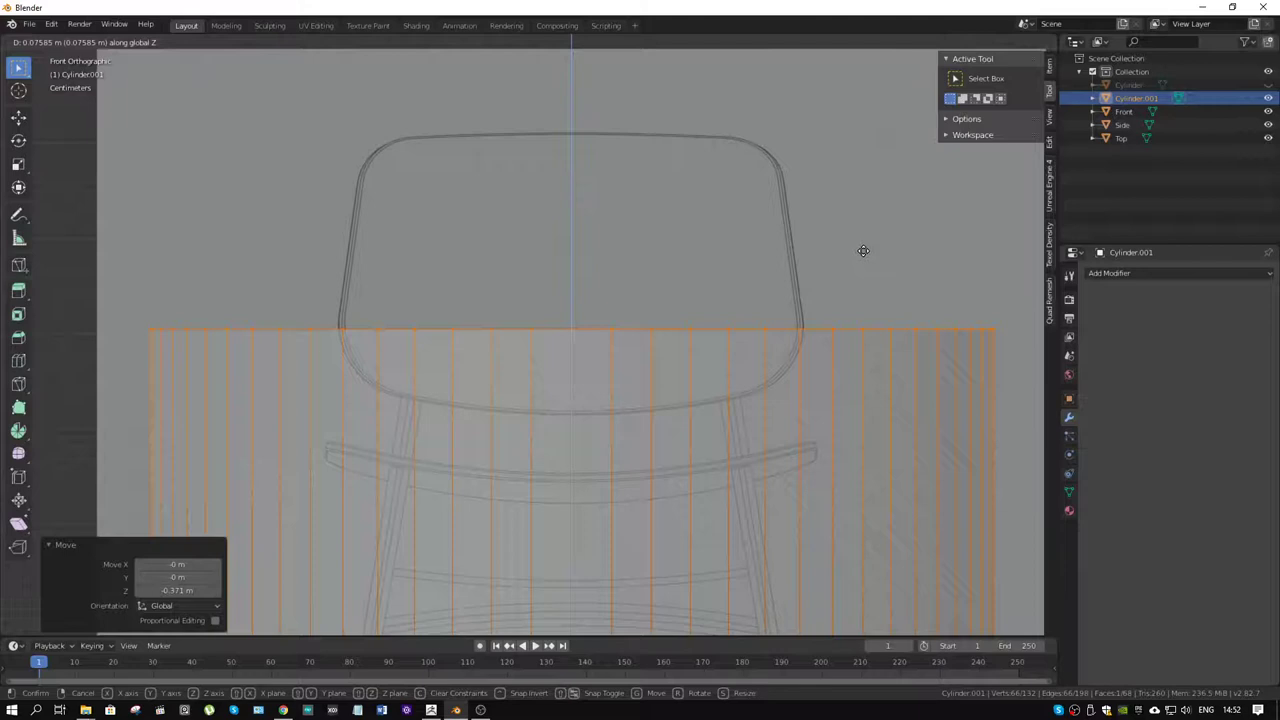
{"action": "left_click", "coordinate": [863, 251]}
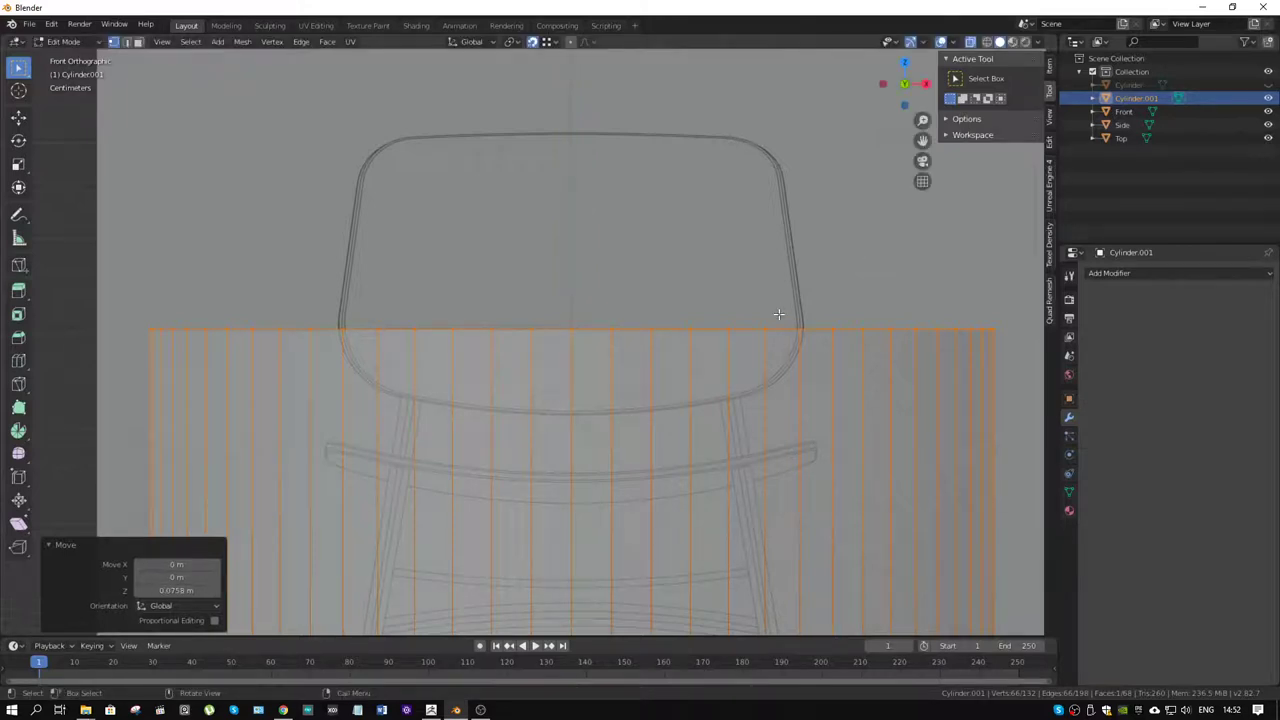
{"action": "key", "text": "g"}
{"action": "key", "text": "z"}
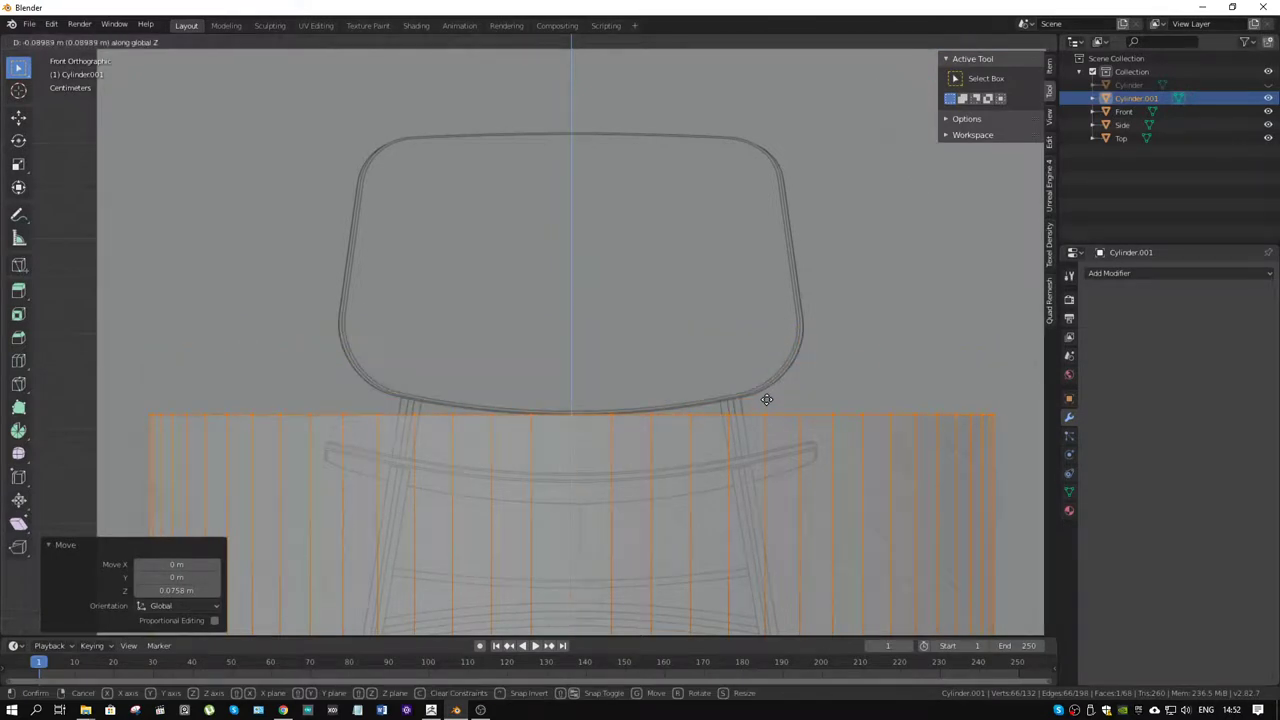
{"action": "left_click", "coordinate": [766, 399]}
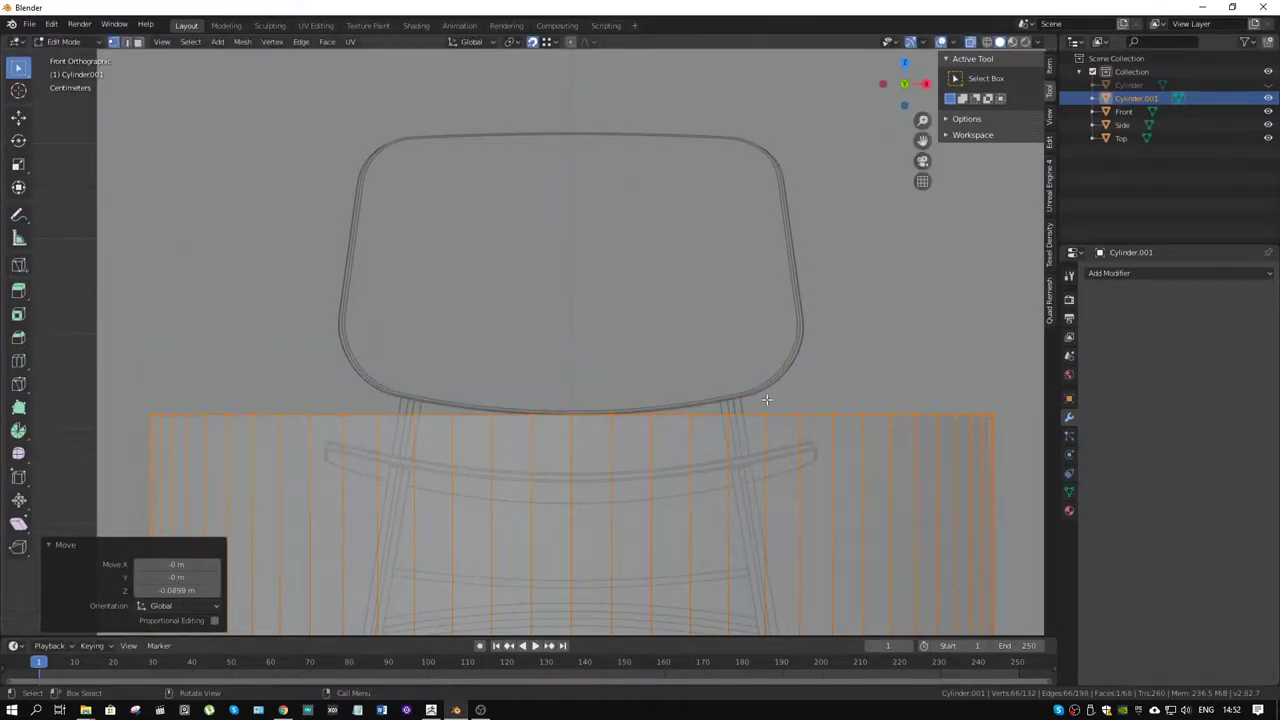
{"action": "scroll", "coordinate": [748, 393], "scroll_direction": "down", "scroll_amount": 5}
{"action": "middle_click_drag", "start_coordinate": [743, 386], "coordinate": [731, 487]}
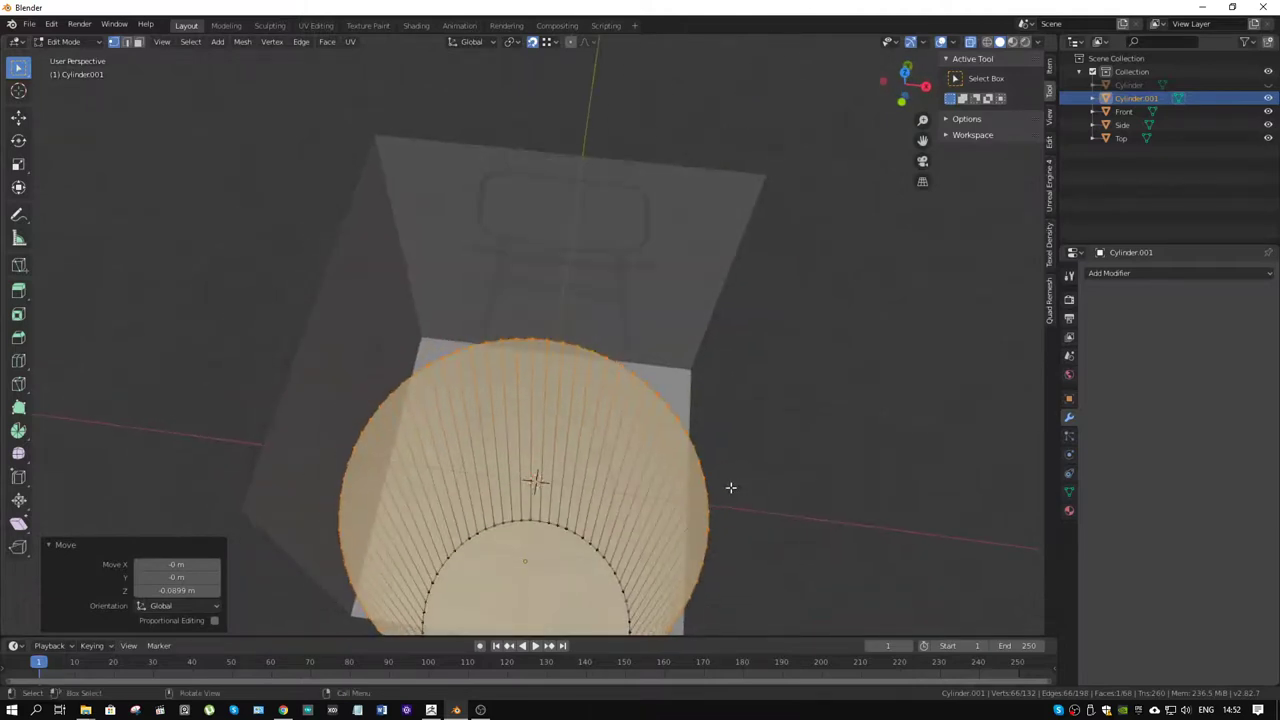
- Invert the selection to the cylinder's sides and bottom, delete those faces, and return to Object Mode
{"action": "key", "text": "KP_7"}
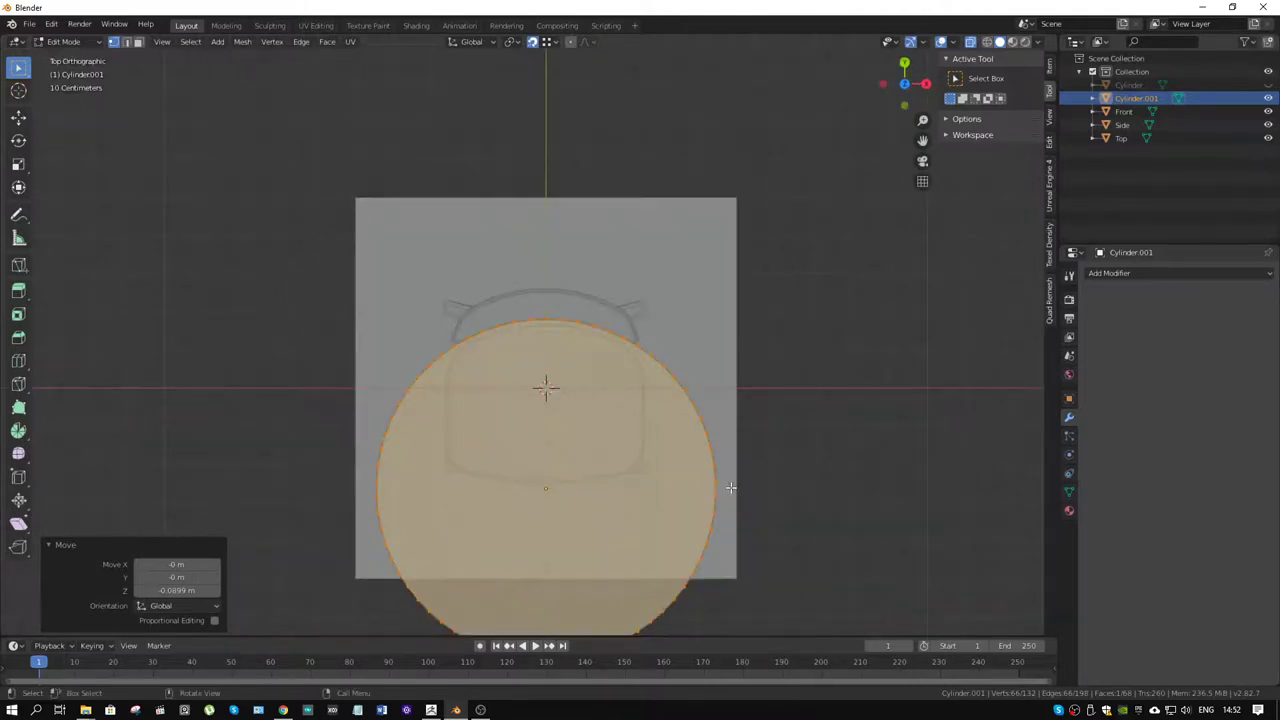
{"action": "key", "text": "grave"}
{"action": "key", "text": "Escape"}
{"action": "scroll", "coordinate": [634, 455], "scroll_direction": "down", "scroll_amount": 2}
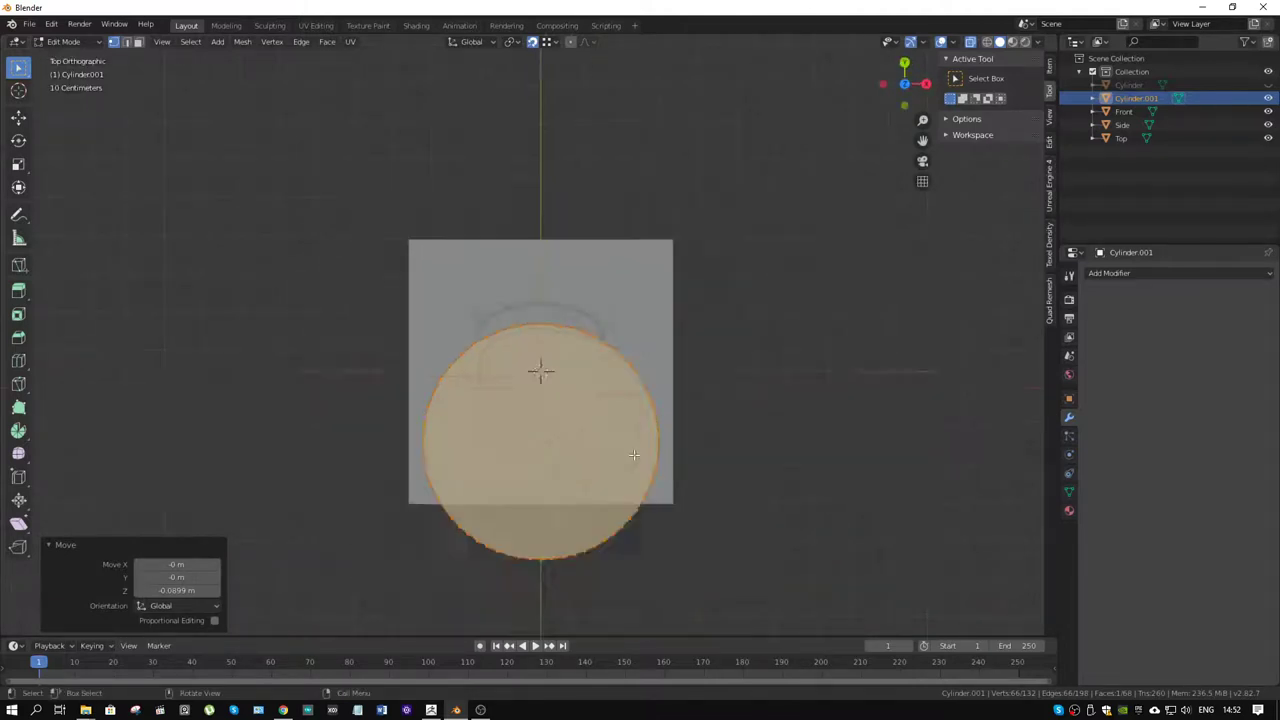
{"action": "mouse_move", "coordinate": [634, 455]}
{"action": "middle_mouse_down"}
{"action": "mouse_move", "coordinate": [649, 340]}
{"action": "mouse_move", "coordinate": [611, 477]}
{"action": "middle_mouse_up"}
{"action": "key", "text": "ctrl+z"}
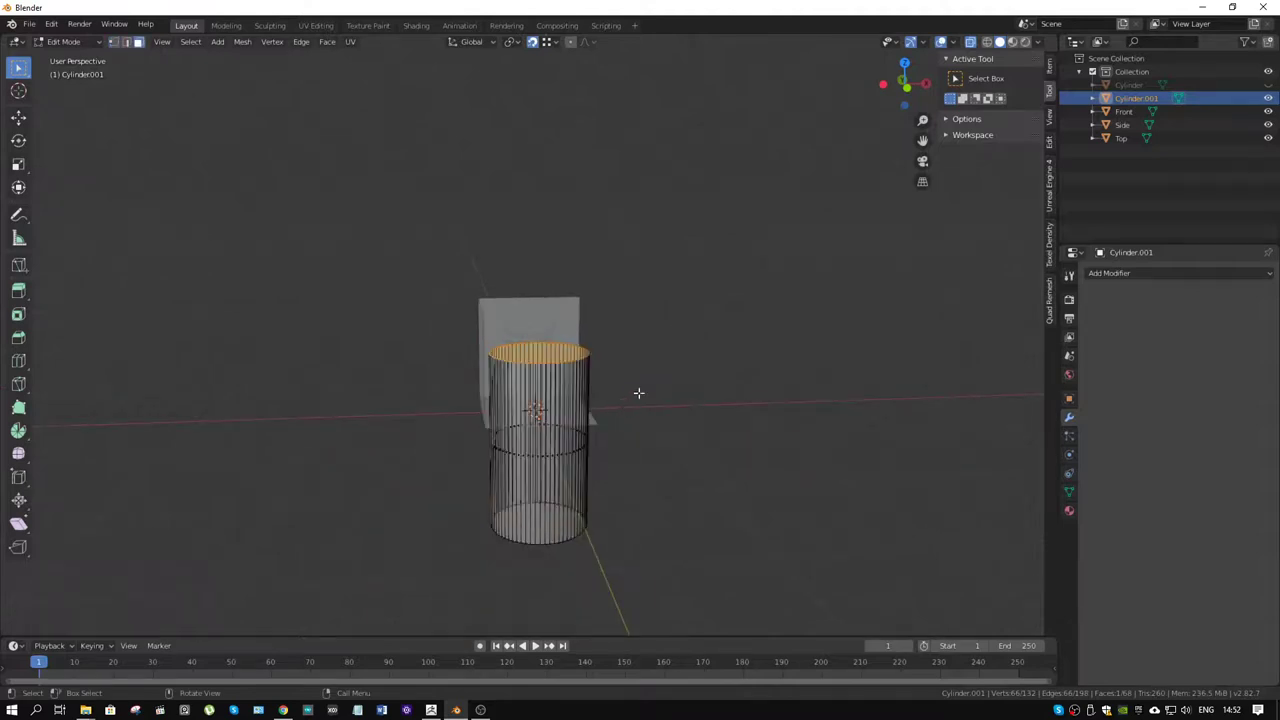
{"action": "key", "text": "ctrl+i"}
{"action": "key", "text": "x"}
{"action": "left_click", "coordinate": [557, 476]}
{"action": "scroll", "coordinate": [592, 390], "scroll_direction": "up", "scroll_amount": 4}
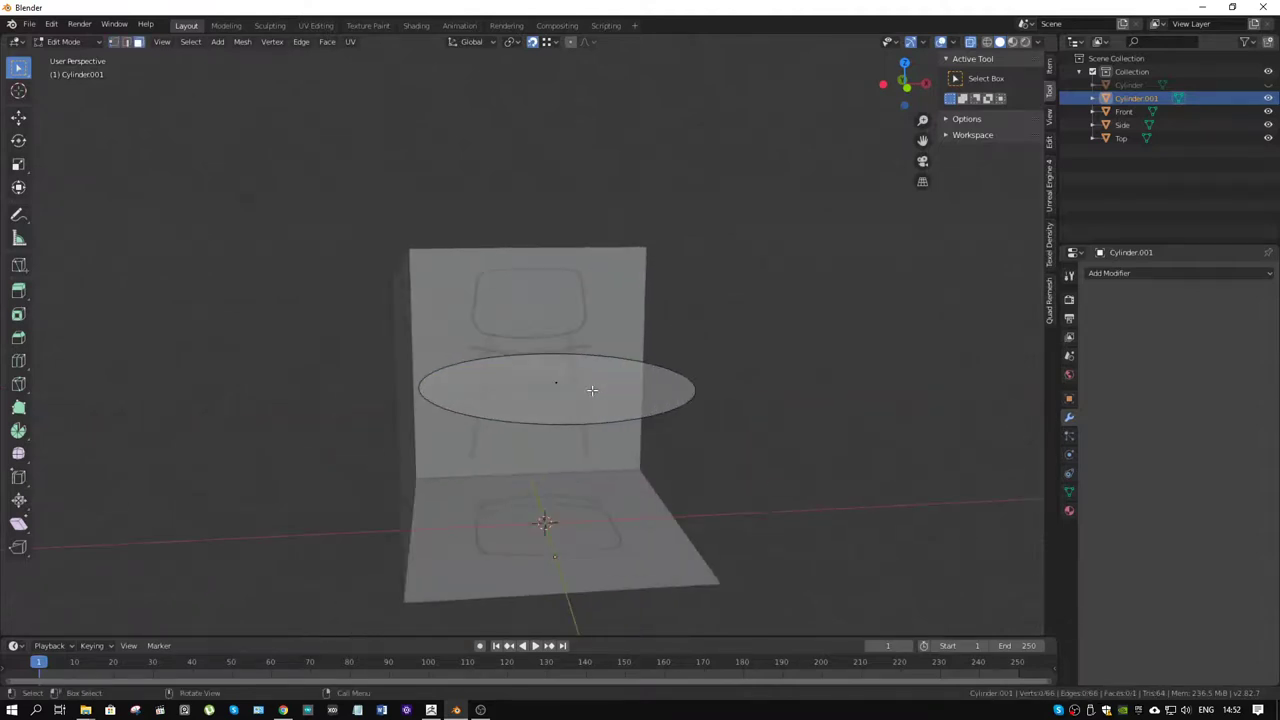
{"action": "key", "text": "ctrl+Tab"}
{"action": "left_click", "coordinate": [533, 398]}
- Unhide the first disc so both discs are visible
{"action": "key", "text": "alt+h"}
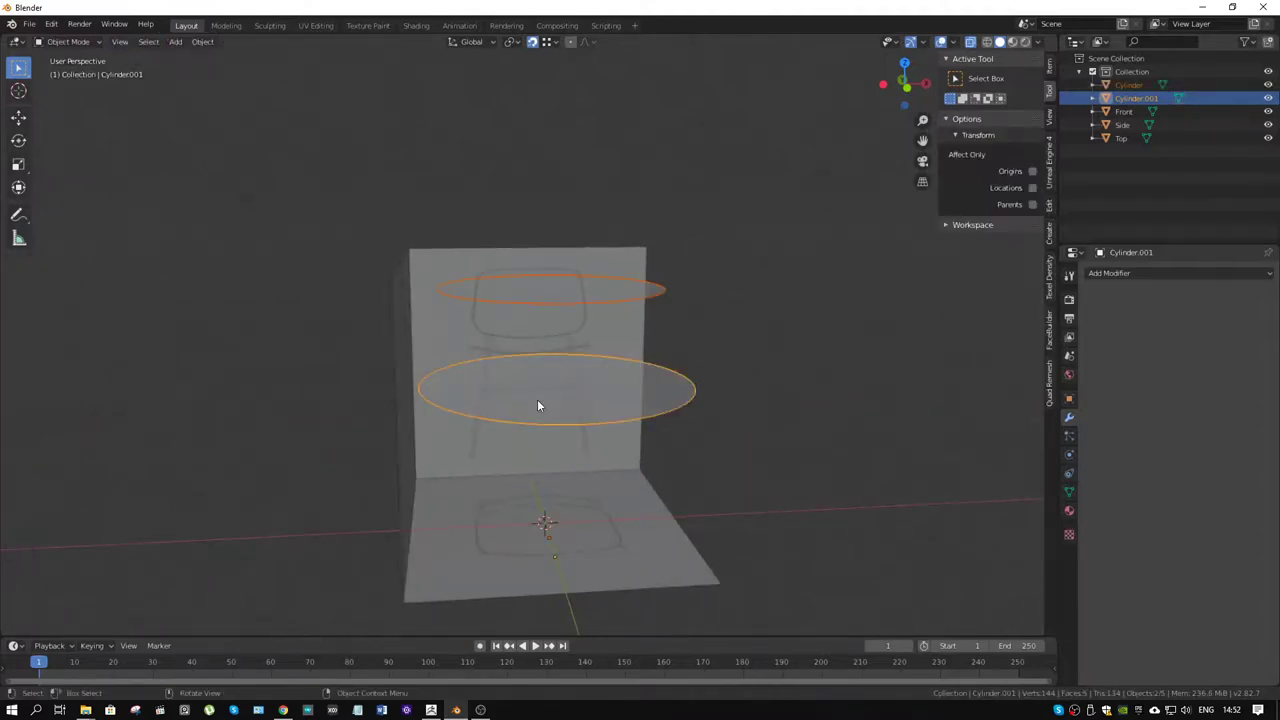
{"action": "middle_click_drag", "start_coordinate": [537, 405], "coordinate": [598, 417], "text": "alt"}
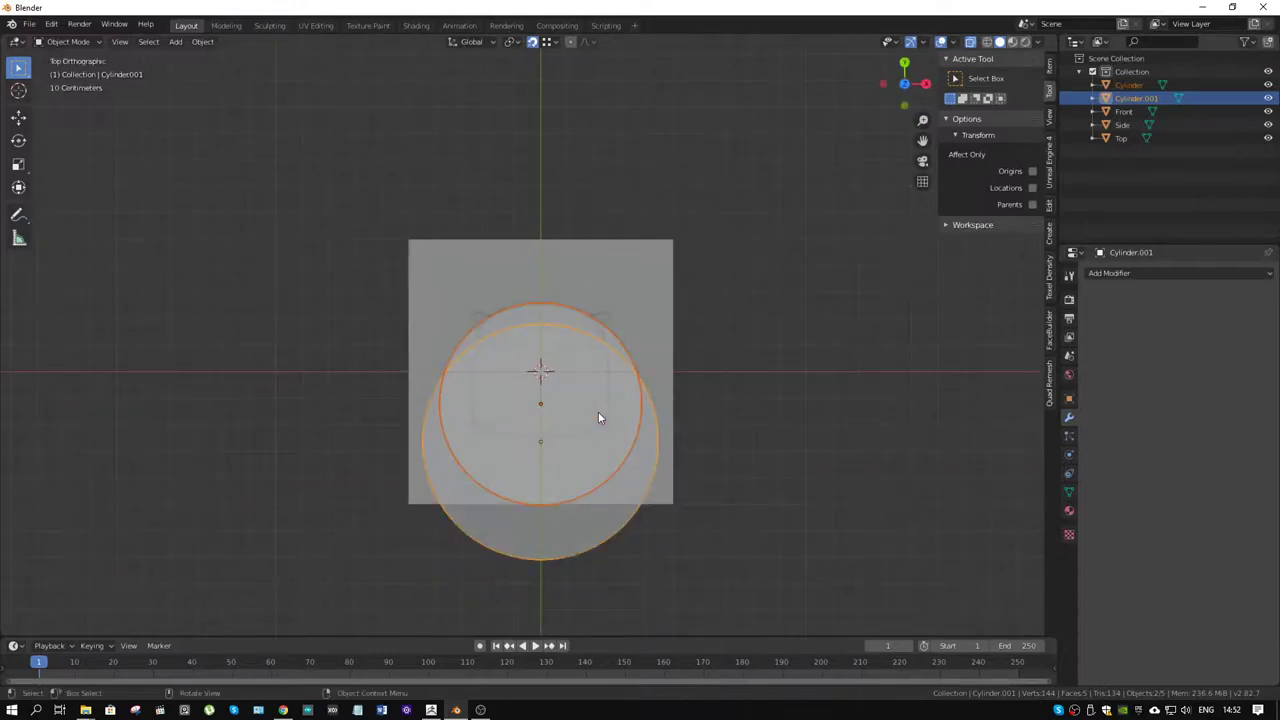
{"action": "scroll", "coordinate": [598, 418], "scroll_direction": "up", "scroll_amount": 5}
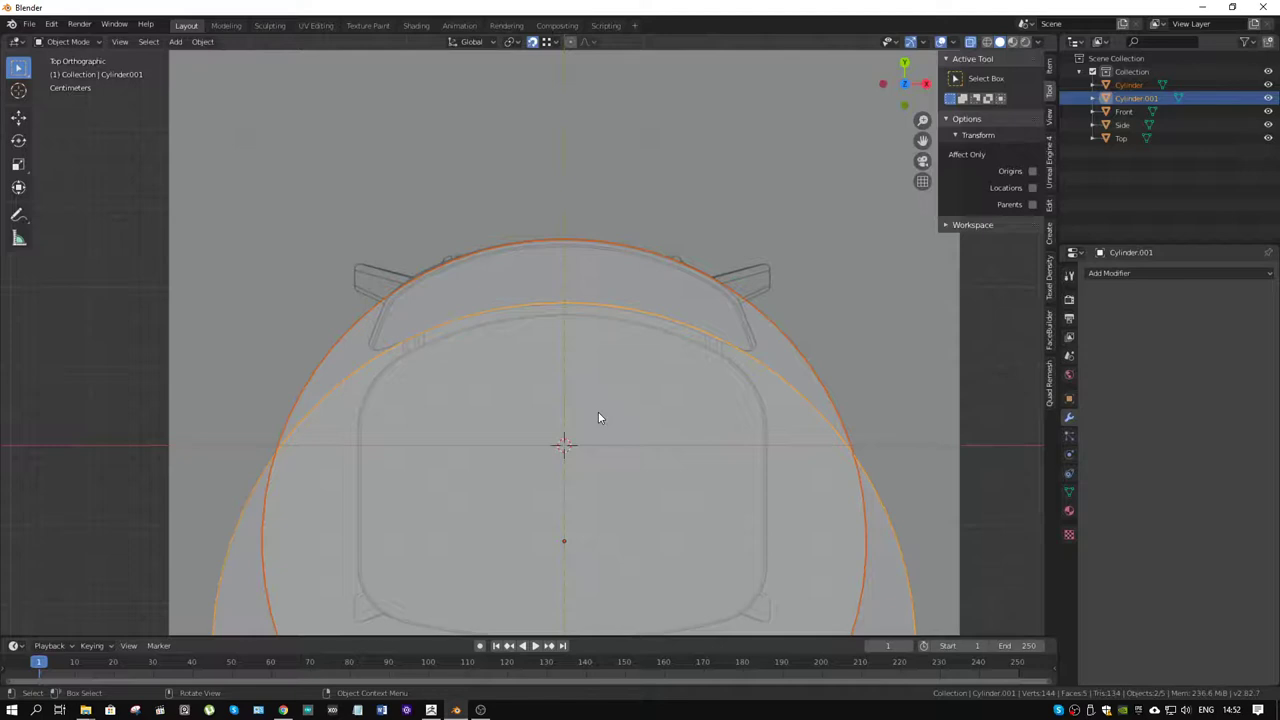
{"action": "scroll", "coordinate": [598, 418], "scroll_direction": "down", "scroll_amount": 4}
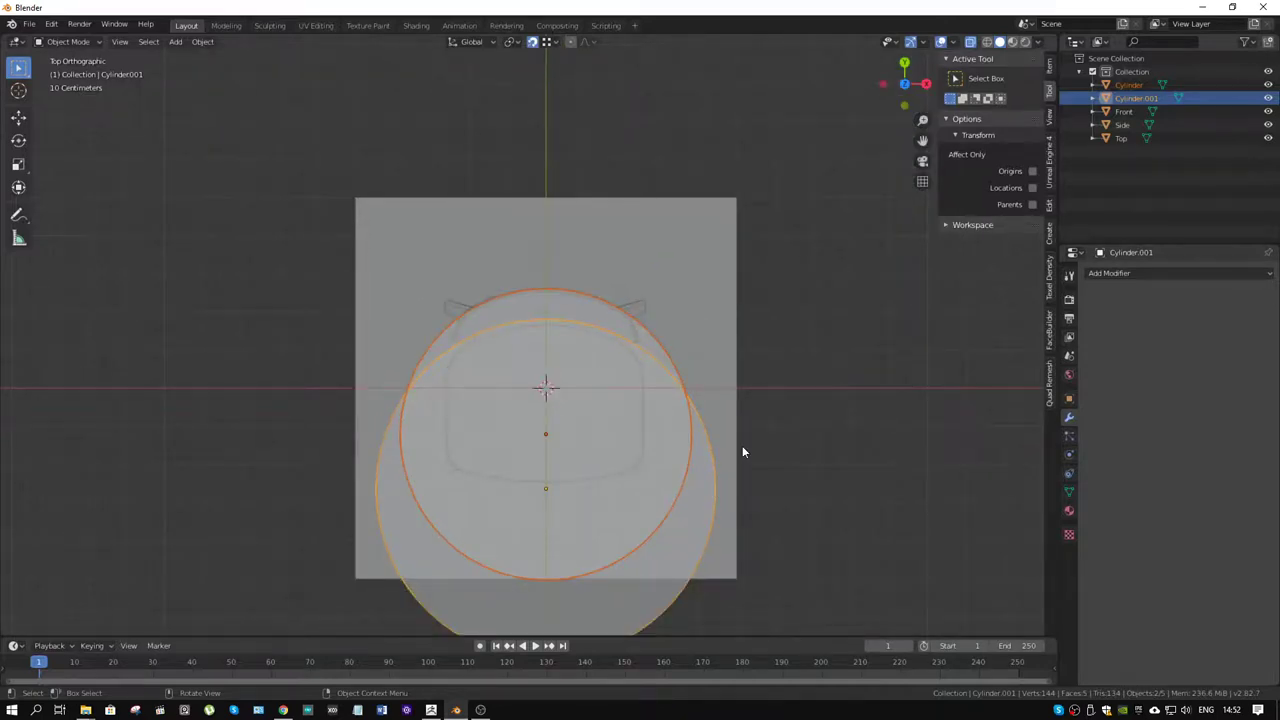
{"action": "mouse_move", "coordinate": [806, 452]}
{"action": "middle_mouse_down"}
{"action": "mouse_move", "coordinate": [681, 342]}
{"action": "mouse_move", "coordinate": [563, 391]}
{"action": "middle_mouse_up"}
- Select the upper and lower discs, join them into Cylinder.001 and enter Edit Mode
{"action": "left_click", "coordinate": [511, 293]}
{"action": "left_click", "coordinate": [298, 292]}
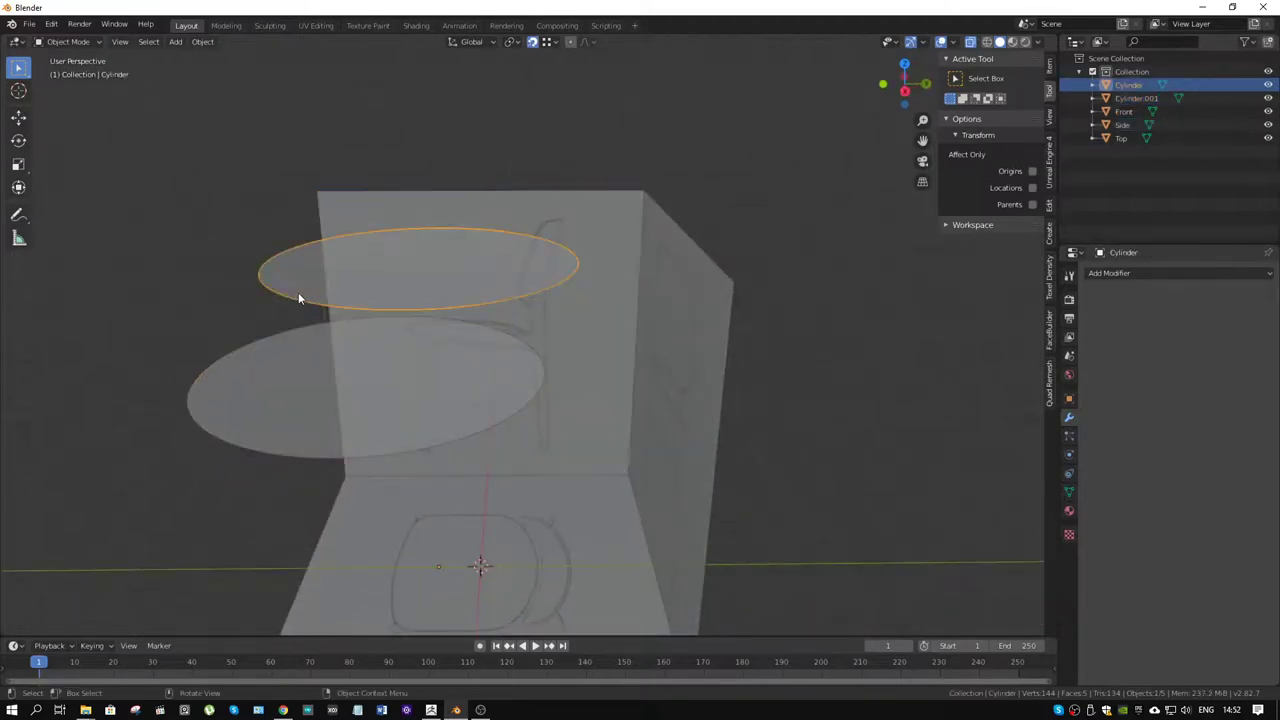
{"action": "left_click", "coordinate": [250, 375], "text": "shift"}
{"action": "key", "text": "ctrl+j"}
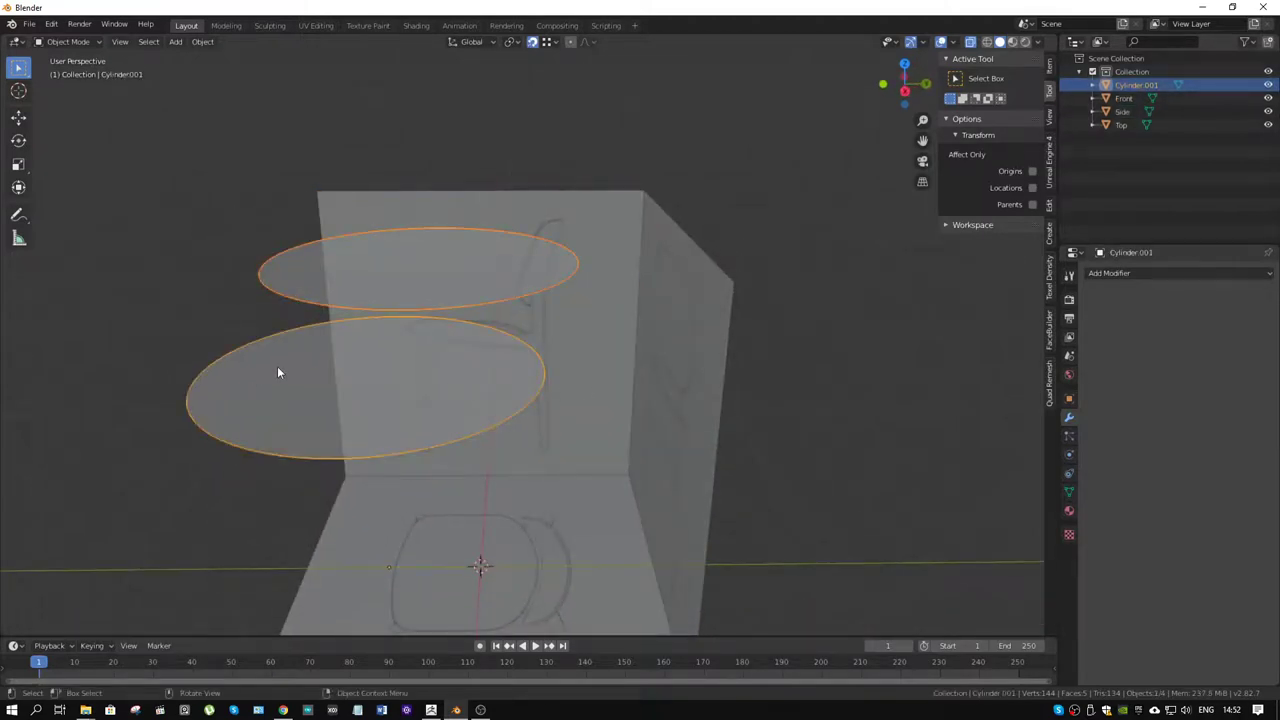
{"action": "key", "text": "Tab"}
- Select both disc rim loops and run Bridge Edge Loops to form a 66-face tapered shell
{"action": "key", "text": "2"}
{"action": "left_click", "coordinate": [500, 305], "text": "alt"}
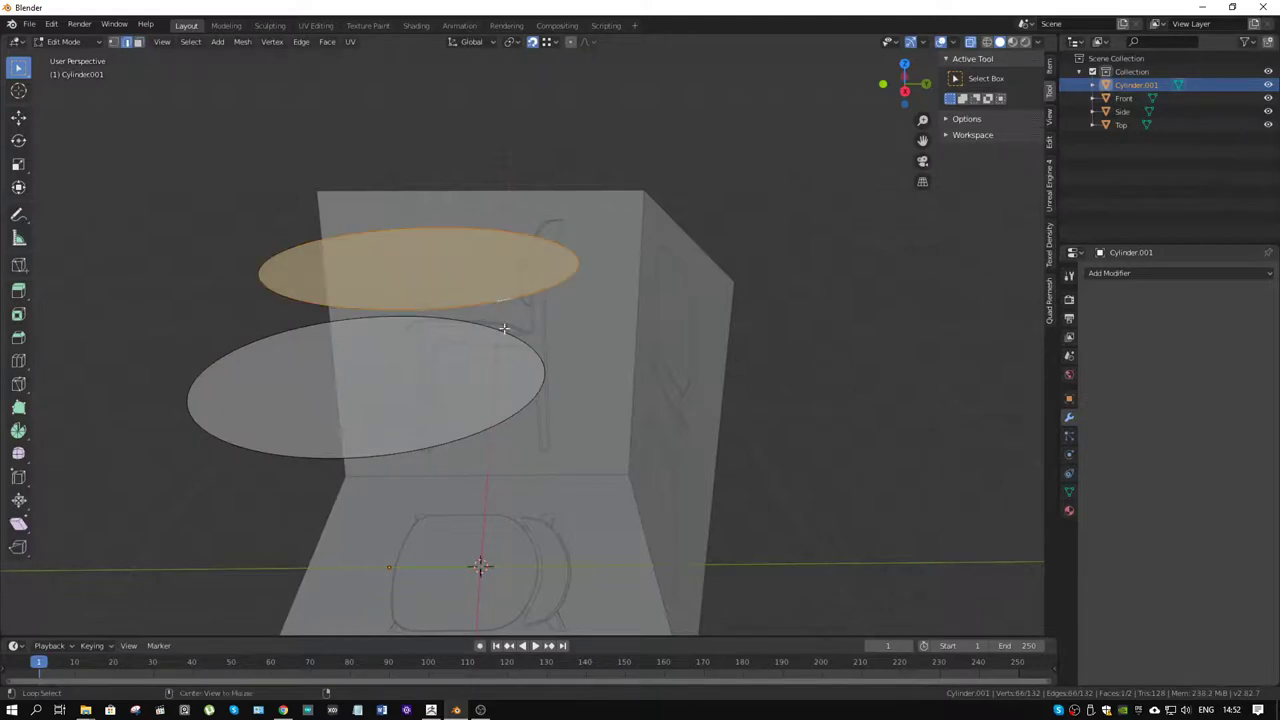
{"action": "left_click", "coordinate": [519, 410], "text": "alt+shift"}
{"action": "key", "text": "F3"}
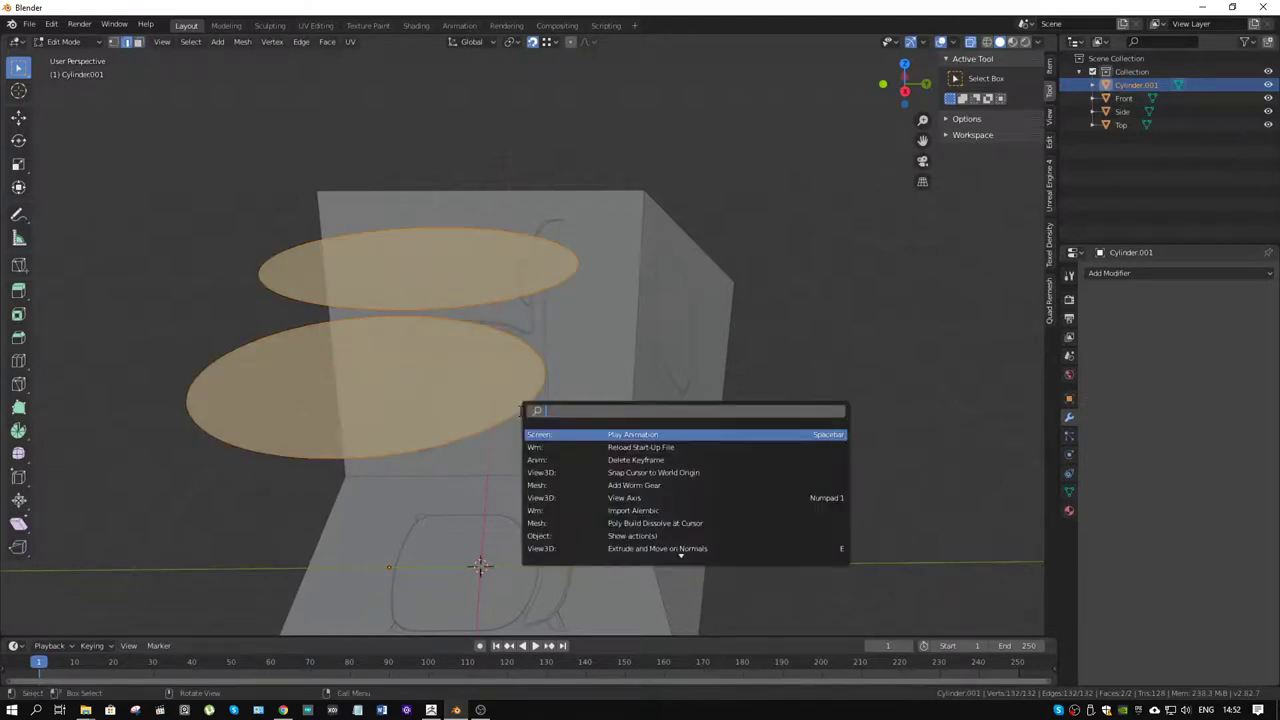
{"action": "type", "text": "bri"}
{"action": "key", "text": "Down"}
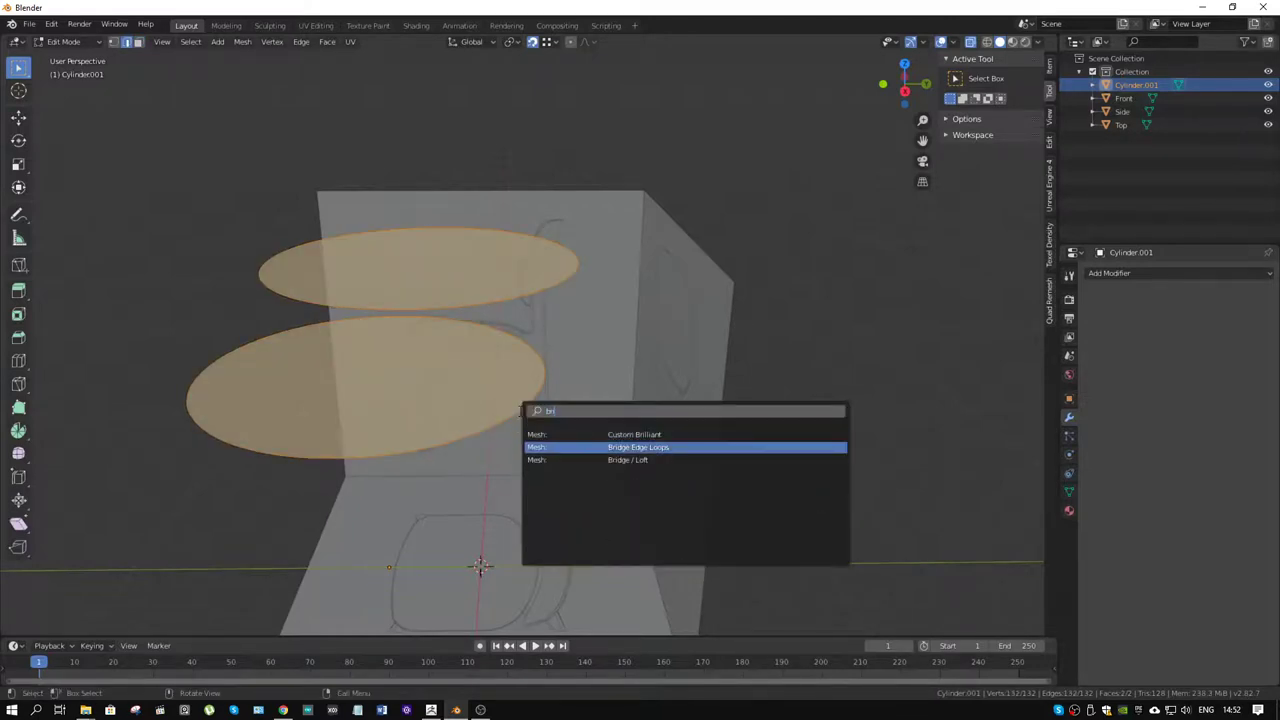
{"action": "key", "text": "Return"}
{"action": "middle_click_drag", "start_coordinate": [501, 353], "coordinate": [641, 411]}
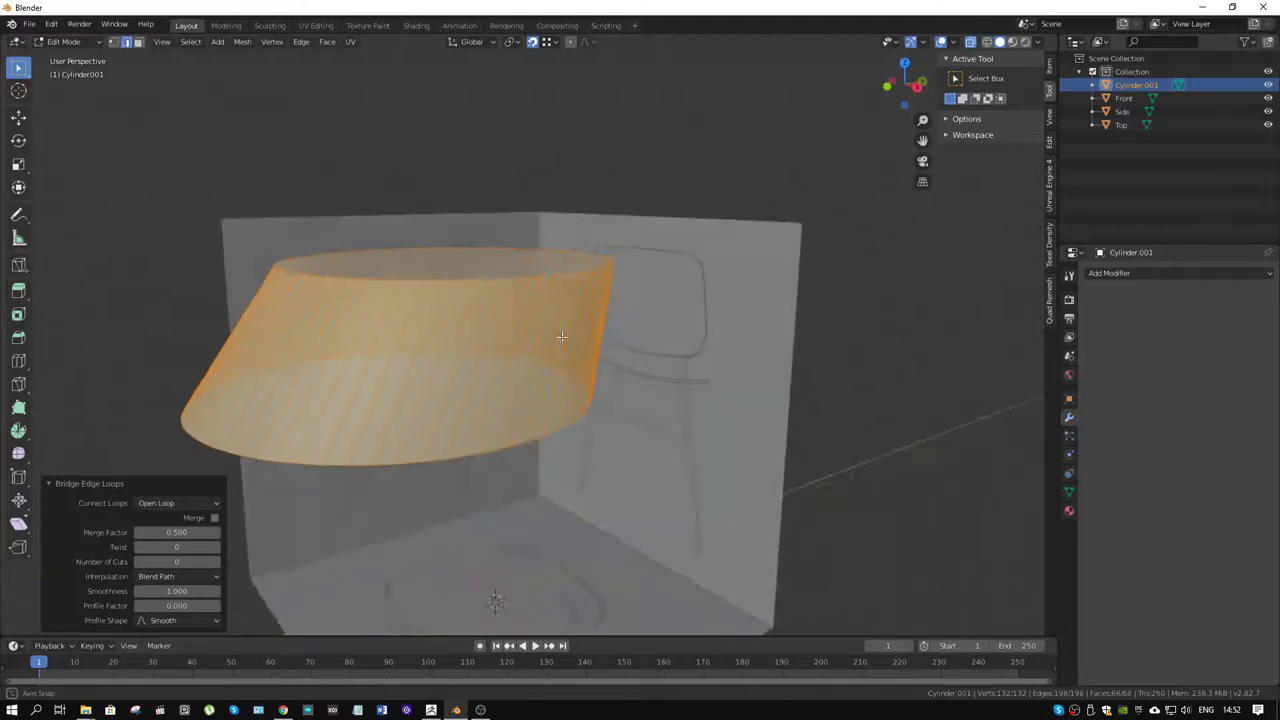
{"action": "scroll", "coordinate": [630, 398], "scroll_direction": "down", "scroll_amount": 2}
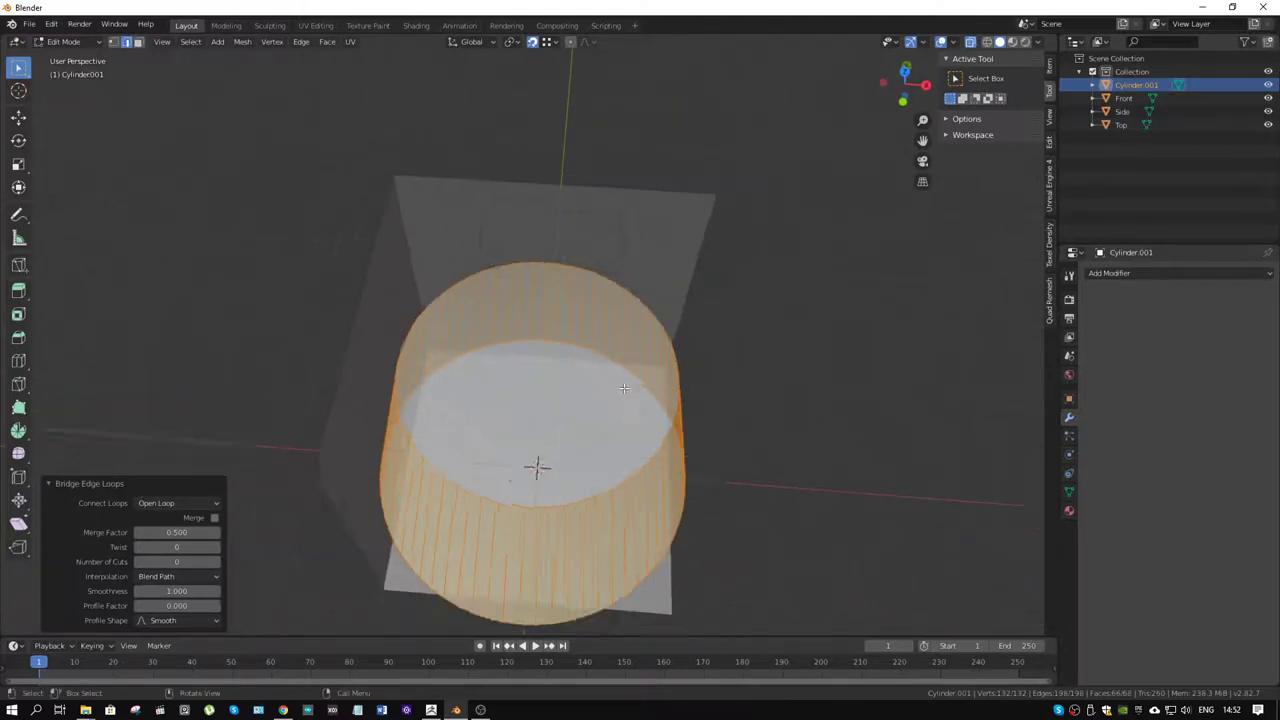
{"action": "scroll", "coordinate": [624, 388], "scroll_direction": "down", "scroll_amount": 1}
{"action": "middle_click_drag", "start_coordinate": [611, 410], "coordinate": [550, 378]}
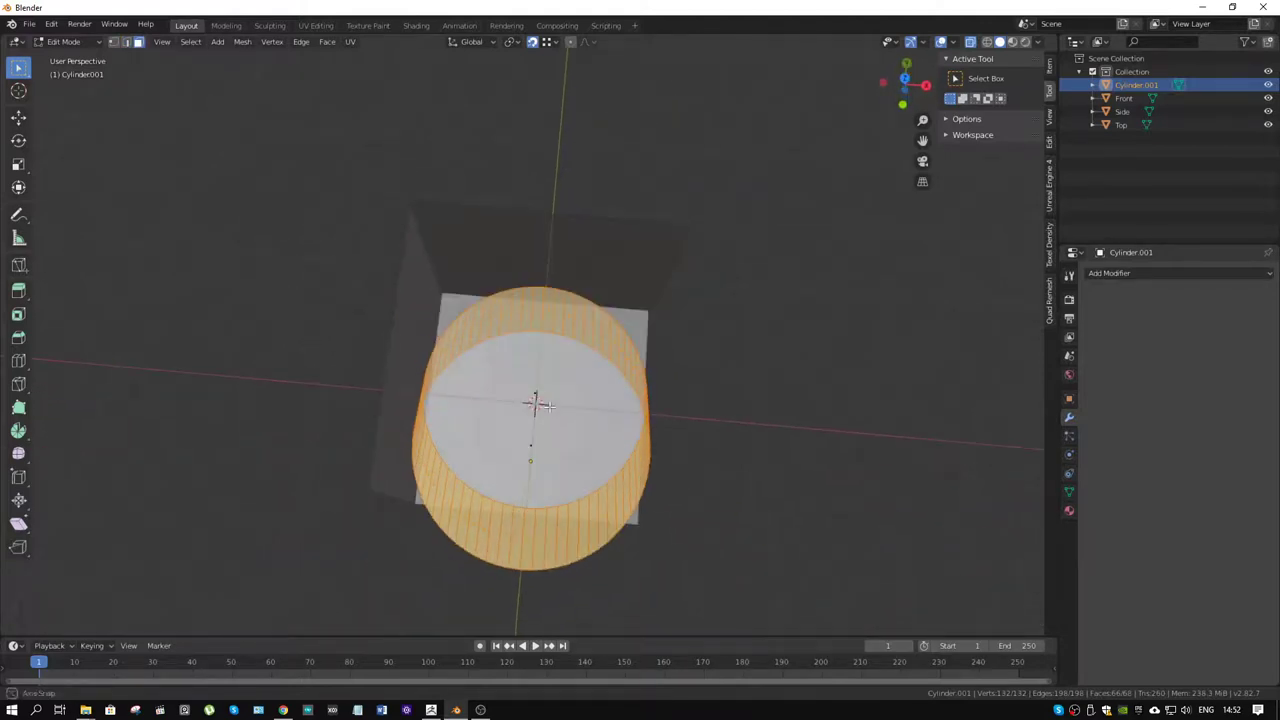
- Delete the discs' inner cap faces, leaving an open shell
{"action": "left_click_drag", "start_coordinate": [550, 378], "coordinate": [514, 461]}
{"action": "key", "text": "x"}
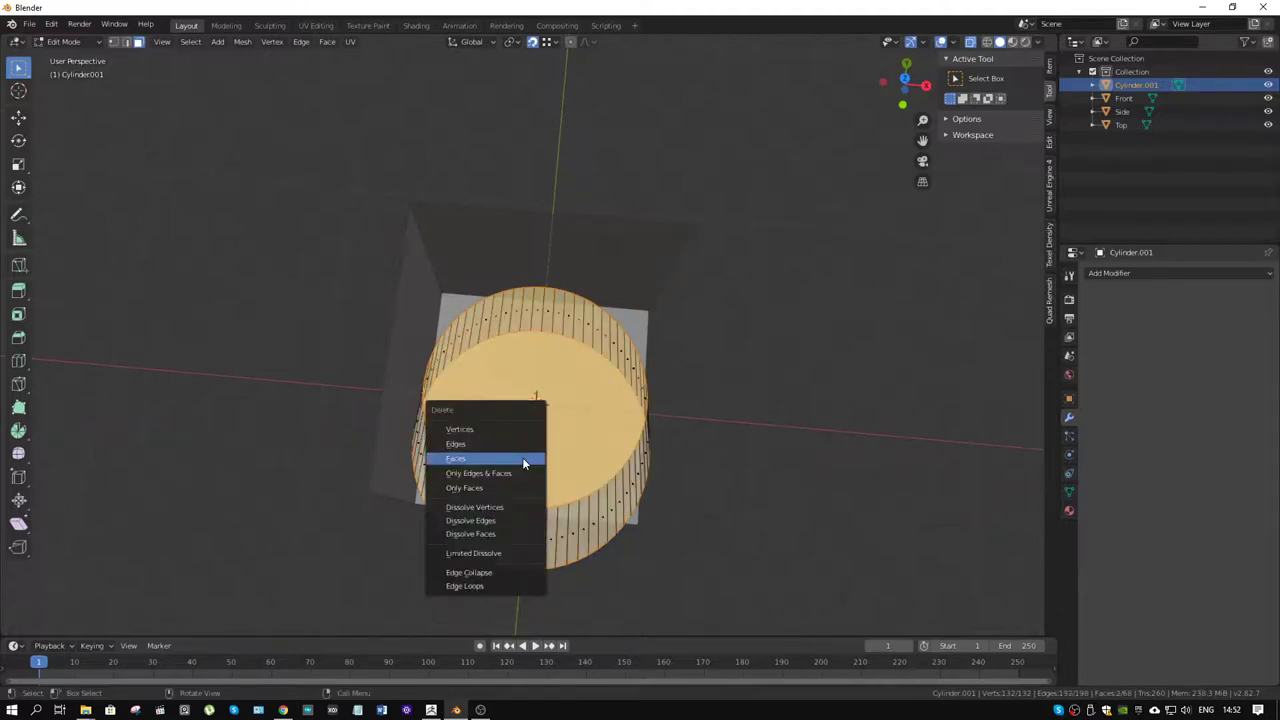
{"action": "left_click", "coordinate": [523, 458]}
- Box-select the crescent faces outside the backrest arc and delete them, leaving a 14-face band
{"action": "middle_click_drag", "start_coordinate": [585, 468], "coordinate": [584, 483]}
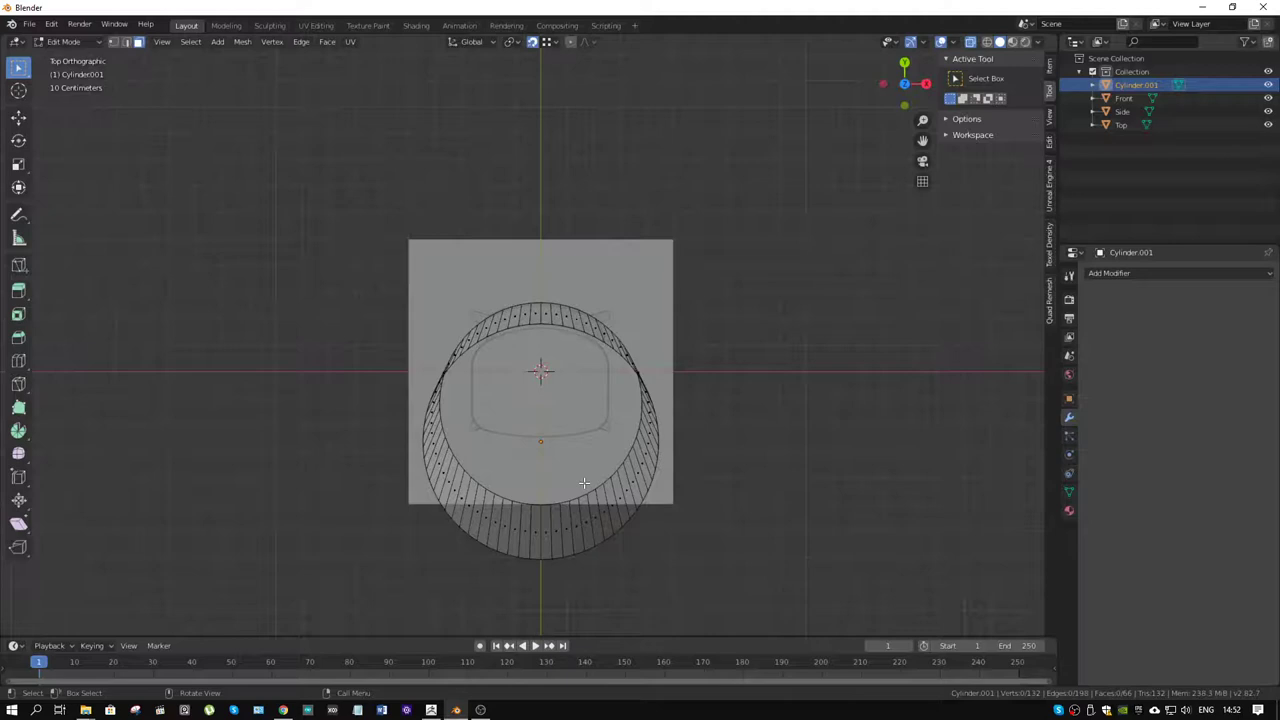
{"action": "left_click_drag", "start_coordinate": [721, 598], "coordinate": [295, 390]}
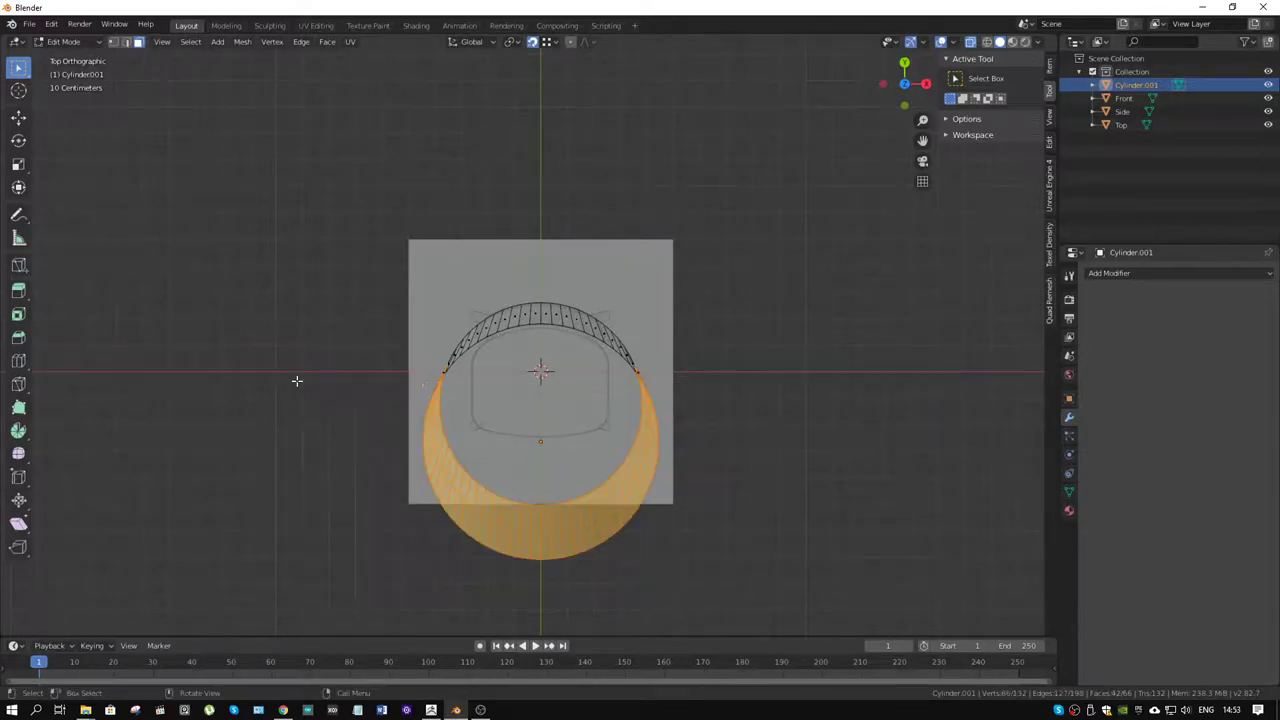
{"action": "scroll", "coordinate": [494, 369], "scroll_direction": "up", "scroll_amount": 5}
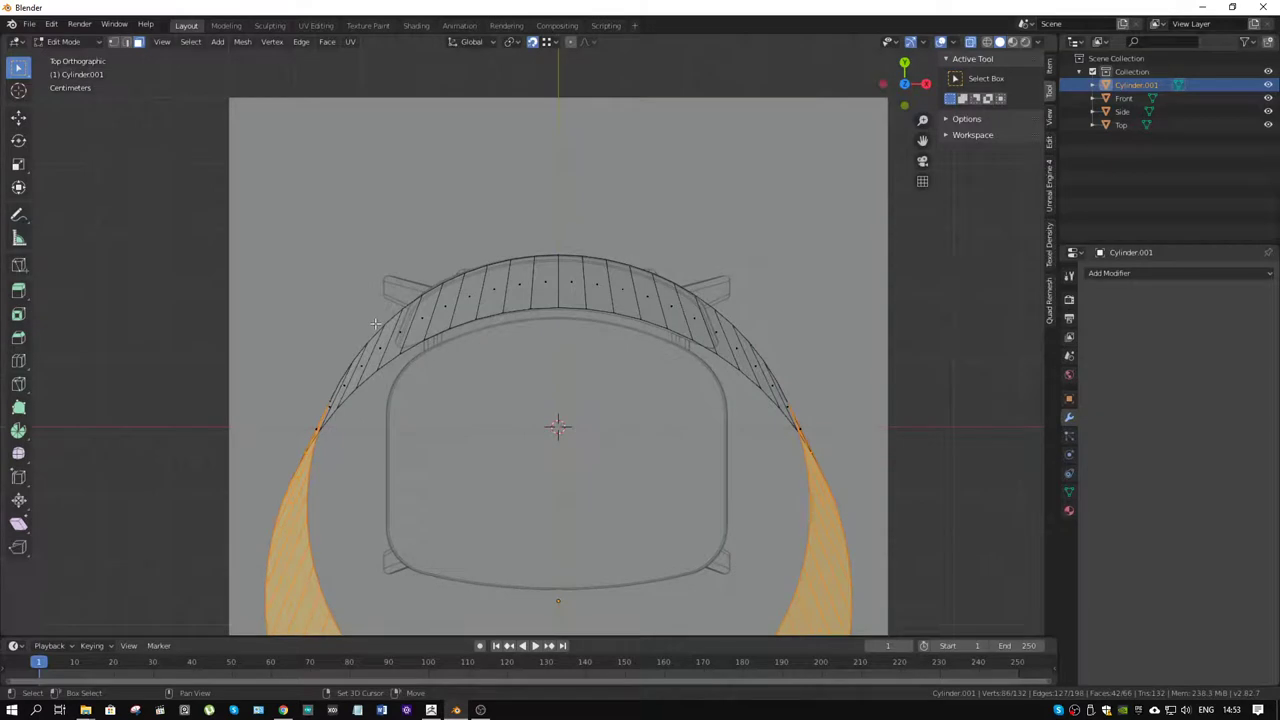
{"action": "left_click_drag", "start_coordinate": [375, 323], "coordinate": [277, 443], "text": "shift"}
{"action": "left_click_drag", "start_coordinate": [887, 305], "coordinate": [735, 505], "text": "shift"}
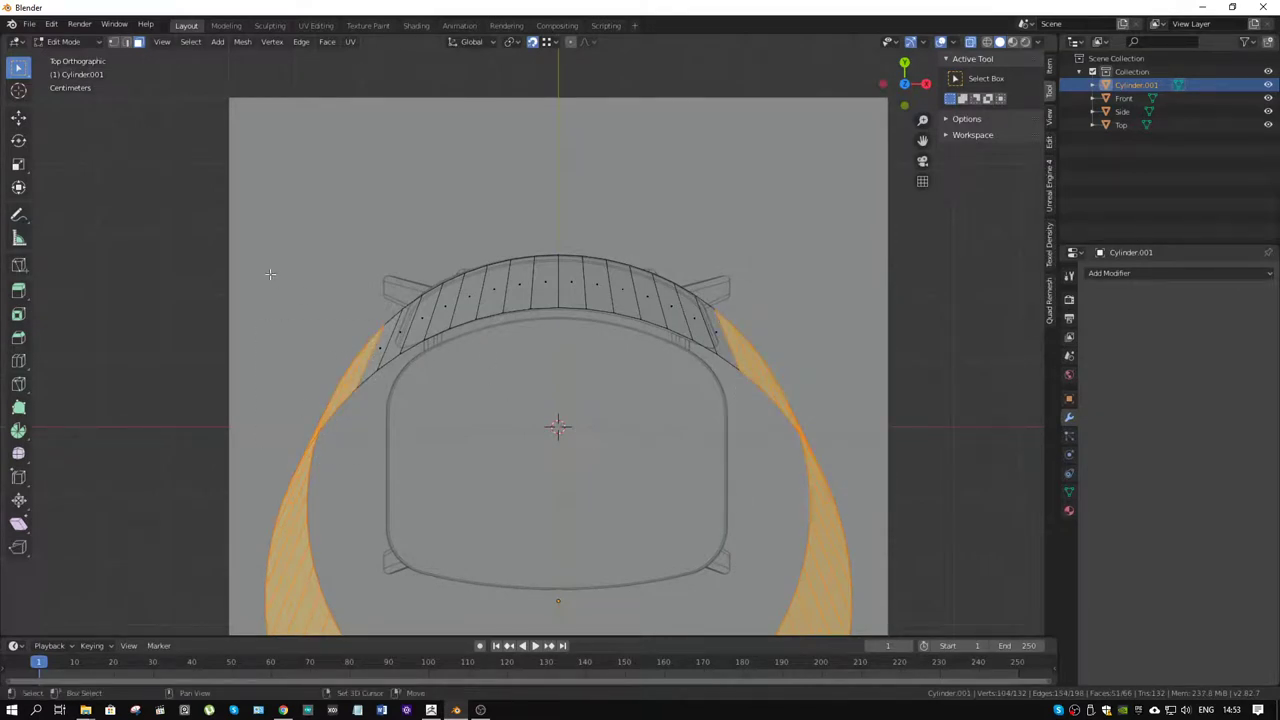
{"action": "left_click_drag", "start_coordinate": [270, 273], "coordinate": [381, 436], "text": "shift"}
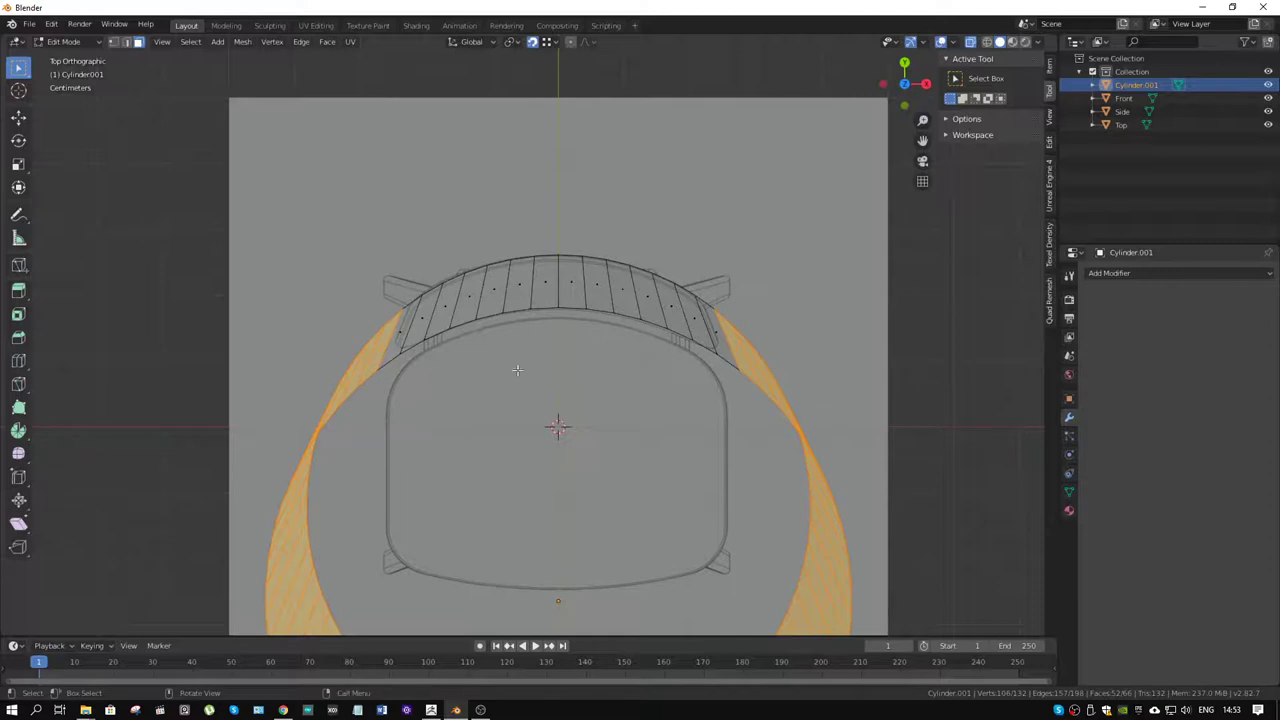
{"action": "key", "text": "x"}
{"action": "left_click", "coordinate": [601, 372]}
- In Front view, knife-cut along the outline from the bottom centre around the lower-right corner
{"action": "scroll", "coordinate": [601, 372], "scroll_direction": "down", "scroll_amount": 3}
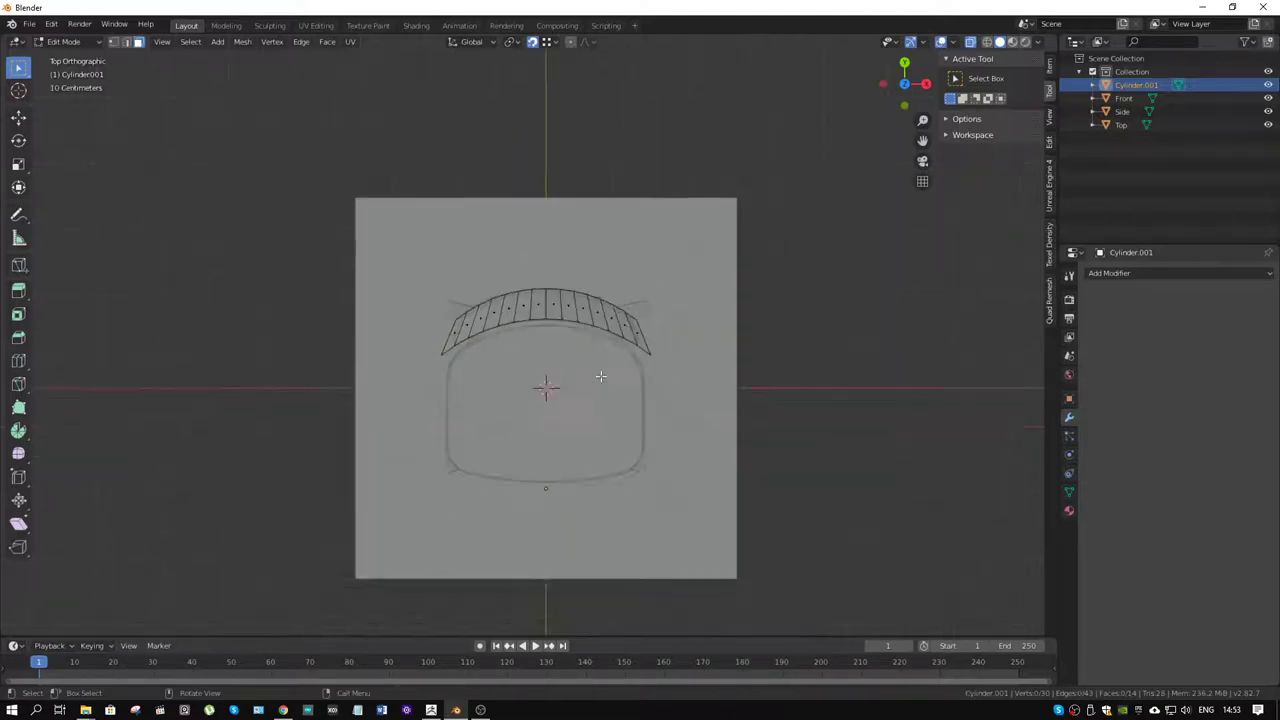
{"action": "middle_click_drag", "start_coordinate": [601, 372], "coordinate": [613, 249]}
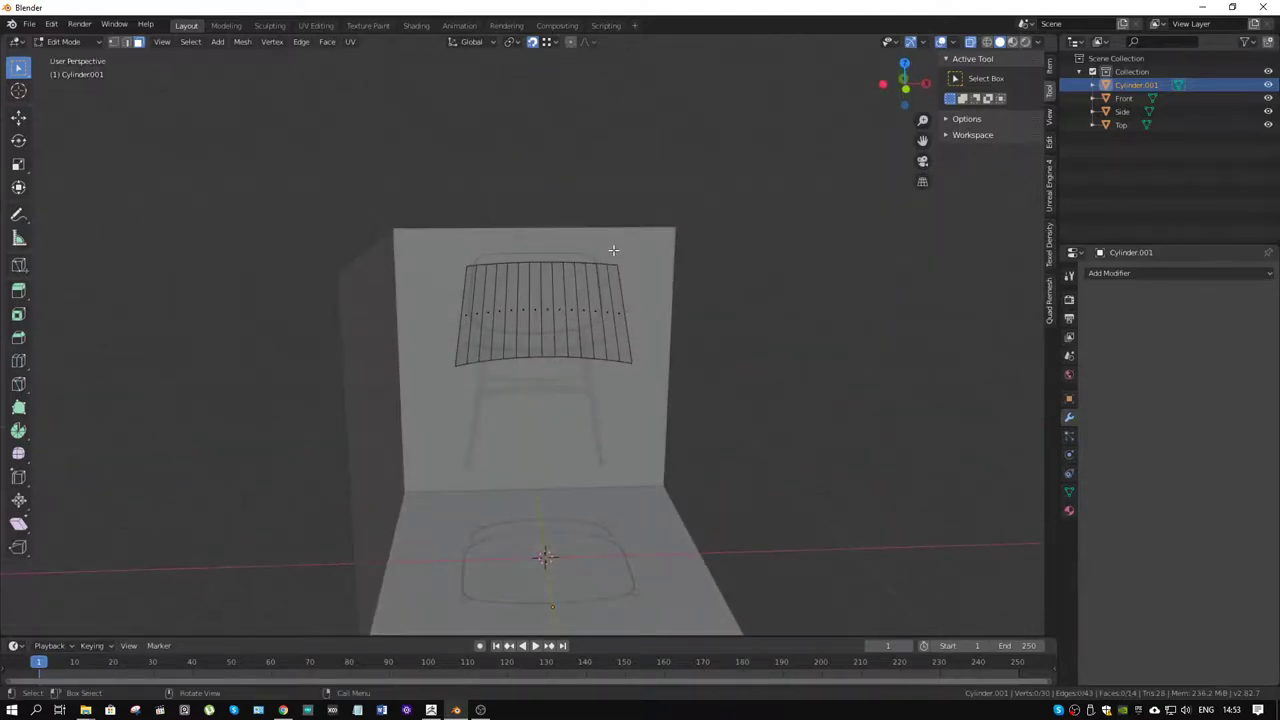
{"action": "key", "text": "KP_1"}
{"action": "scroll", "coordinate": [629, 329], "scroll_direction": "up", "scroll_amount": 2}
{"action": "scroll", "coordinate": [629, 329], "scroll_direction": "up", "scroll_amount": 2}
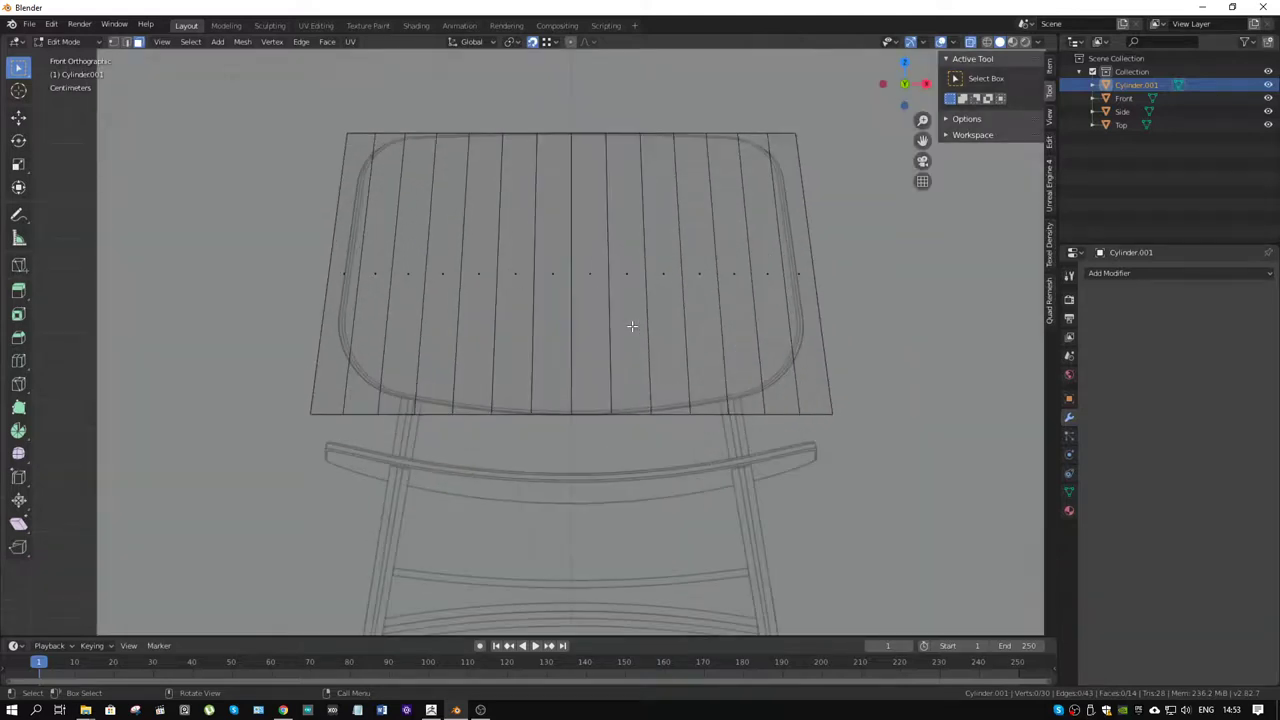
{"action": "scroll", "coordinate": [703, 309], "scroll_direction": "up", "scroll_amount": 1}
{"action": "scroll", "coordinate": [667, 344], "scroll_direction": "up", "scroll_amount": 1}
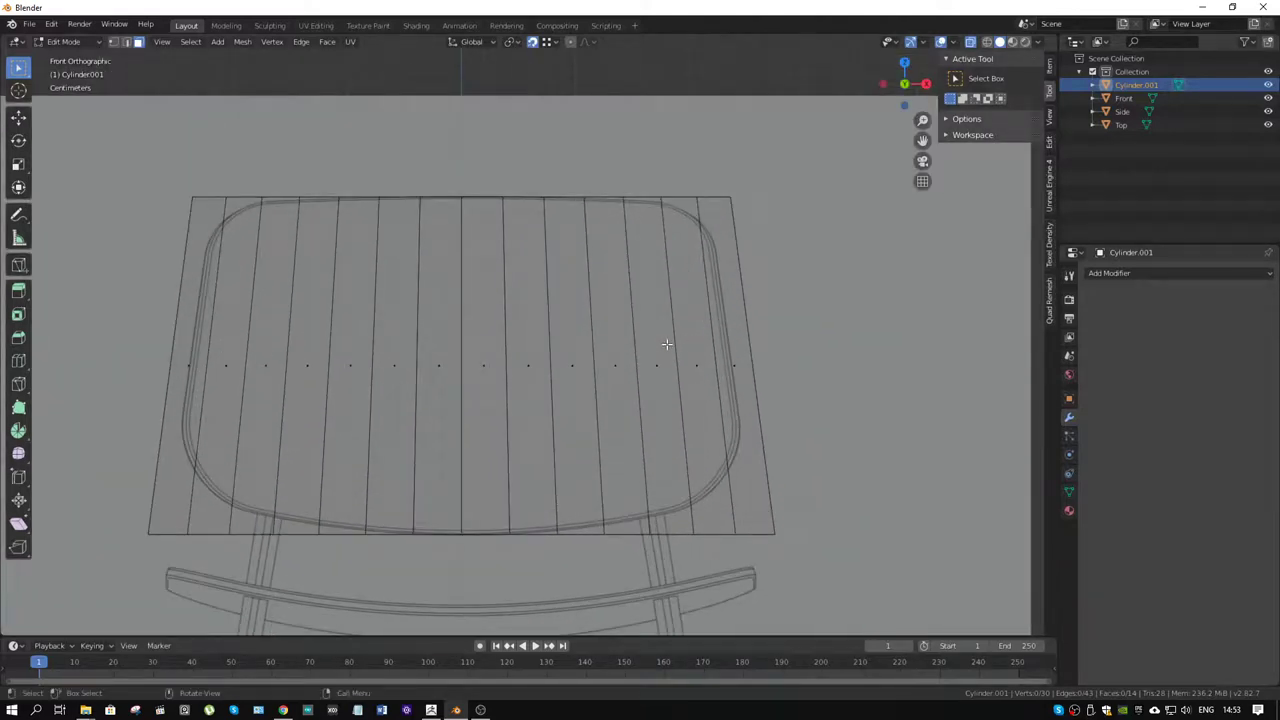
{"action": "scroll", "coordinate": [537, 538], "scroll_direction": "up", "scroll_amount": 2}
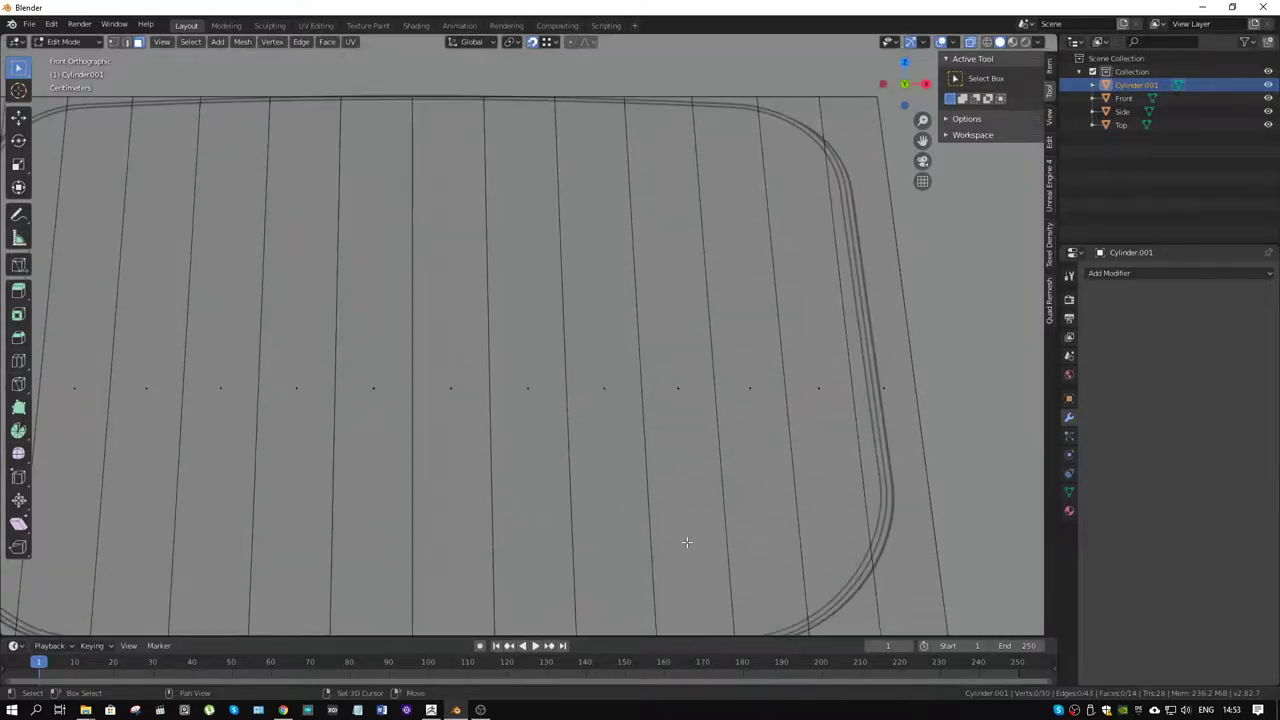
{"action": "scroll", "coordinate": [535, 540], "scroll_direction": "up", "scroll_amount": 1}
{"action": "key", "text": "k"}
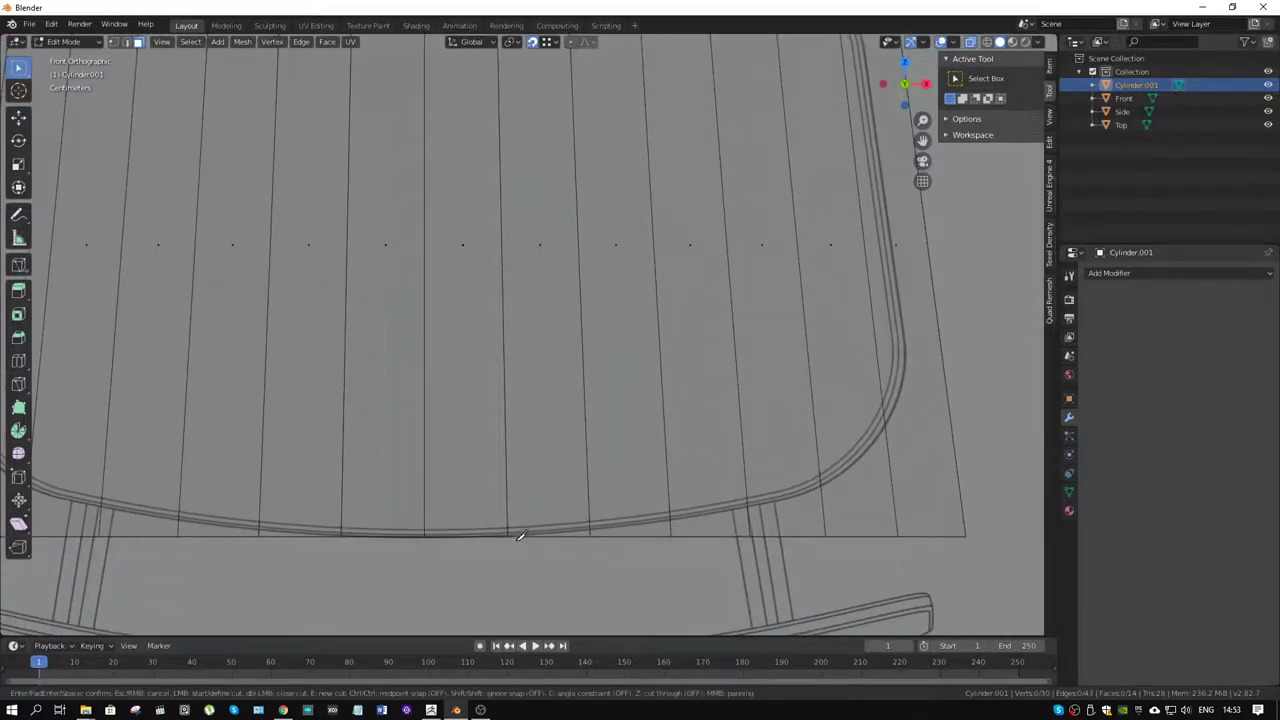
{"action": "left_click", "coordinate": [508, 536]}
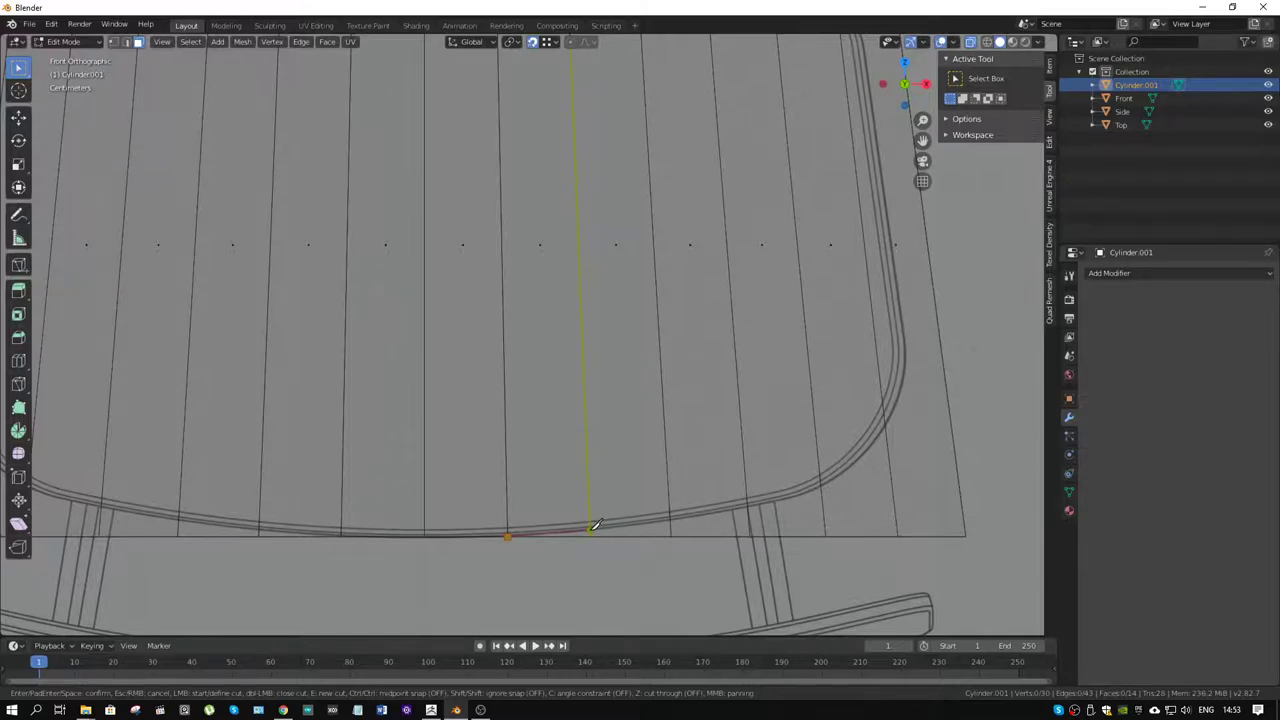
{"action": "left_click", "coordinate": [591, 529]}
{"action": "left_click", "coordinate": [670, 521]}
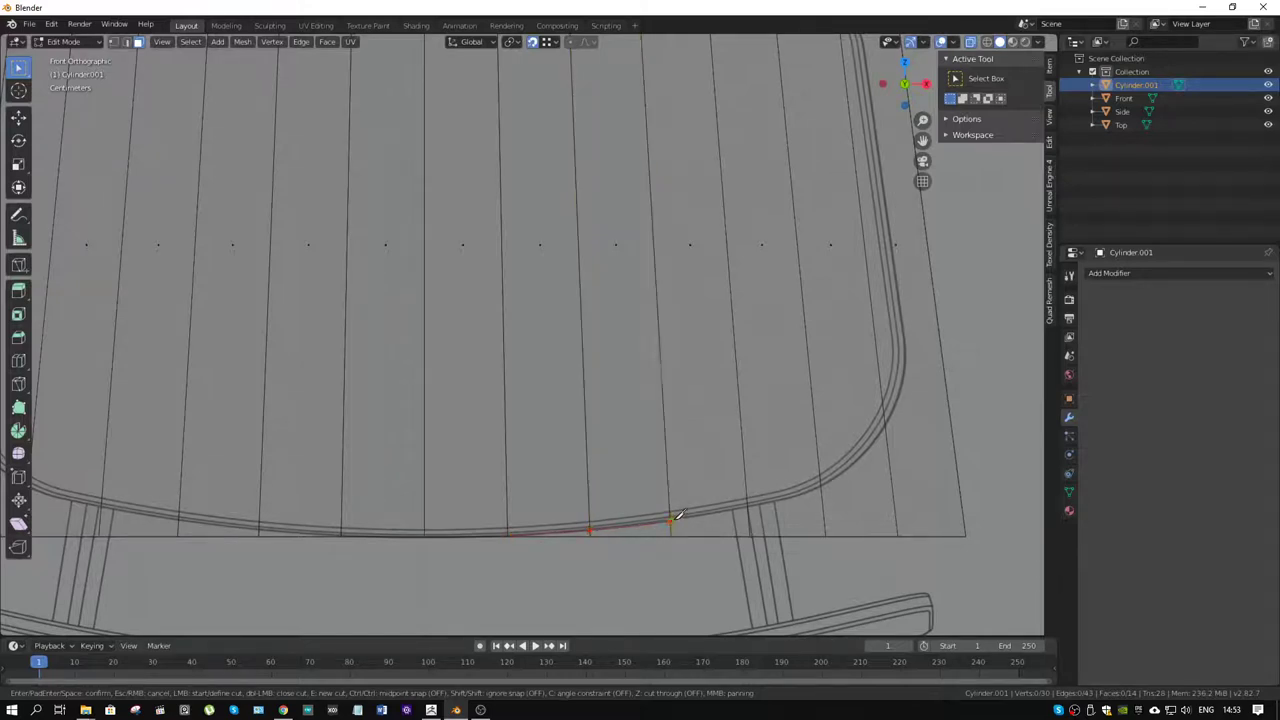
{"action": "left_click", "coordinate": [748, 507]}
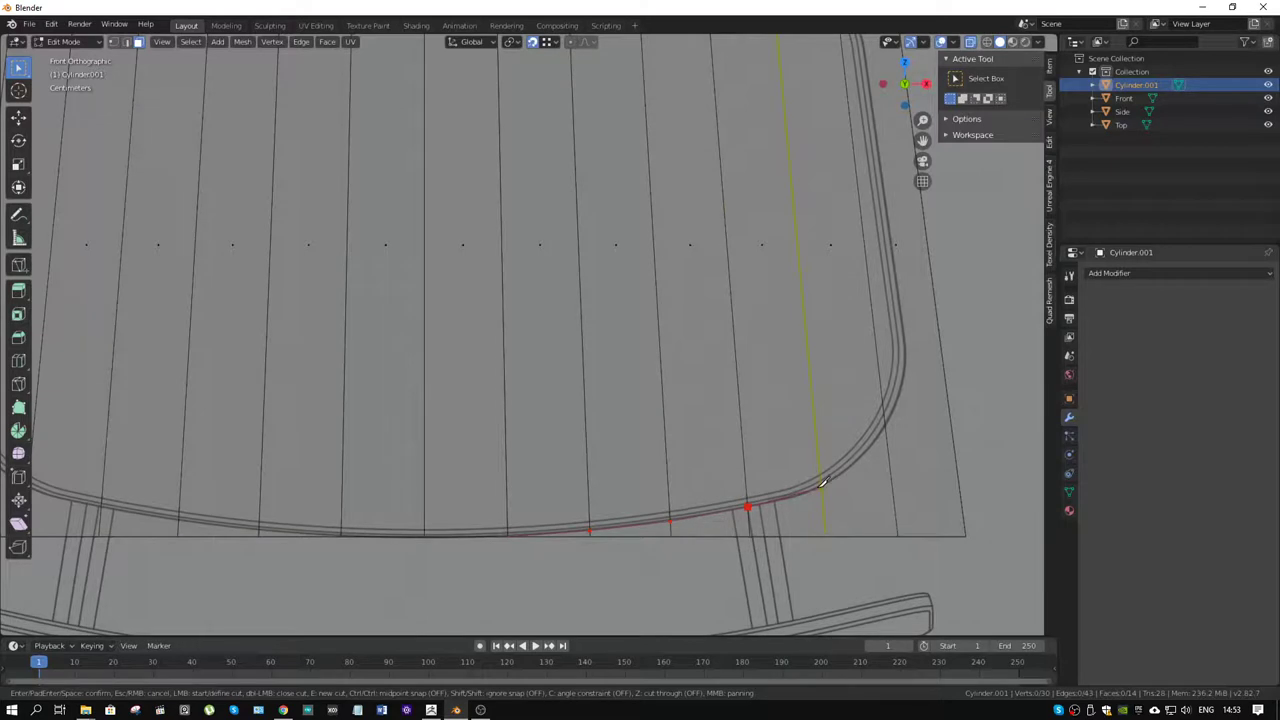
{"action": "left_click", "coordinate": [821, 486]}
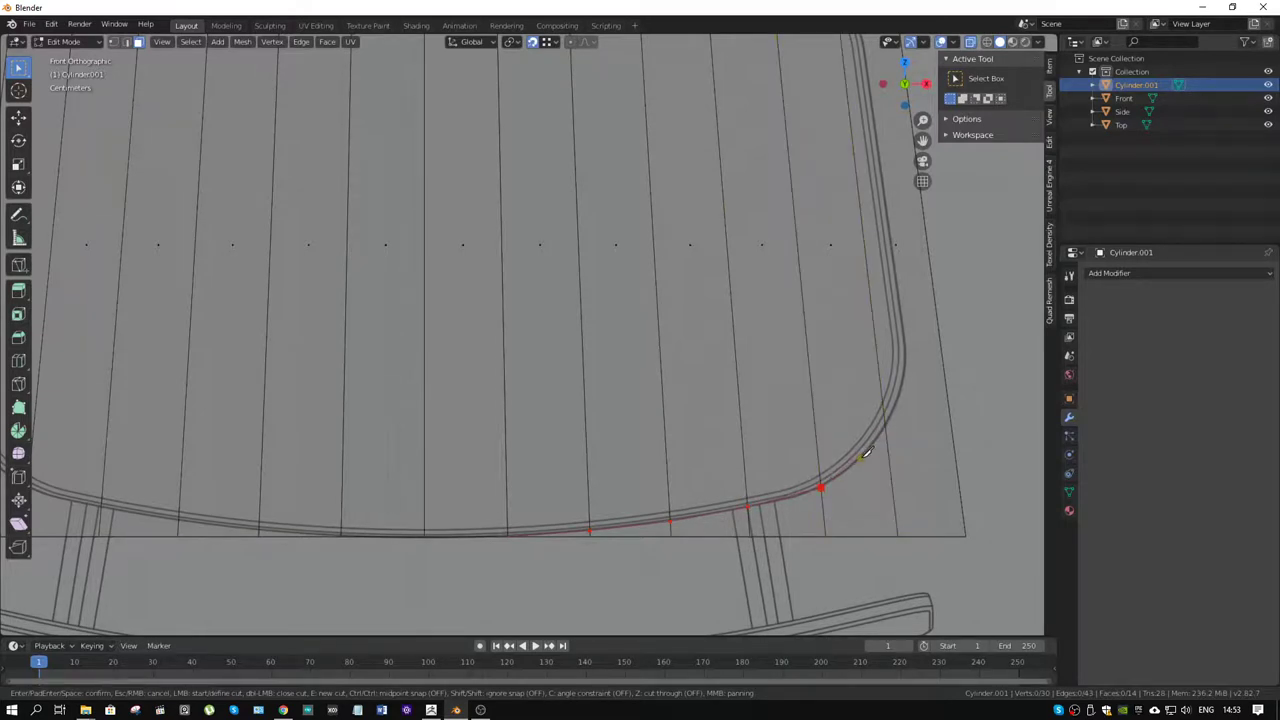
{"action": "left_click", "coordinate": [860, 458]}
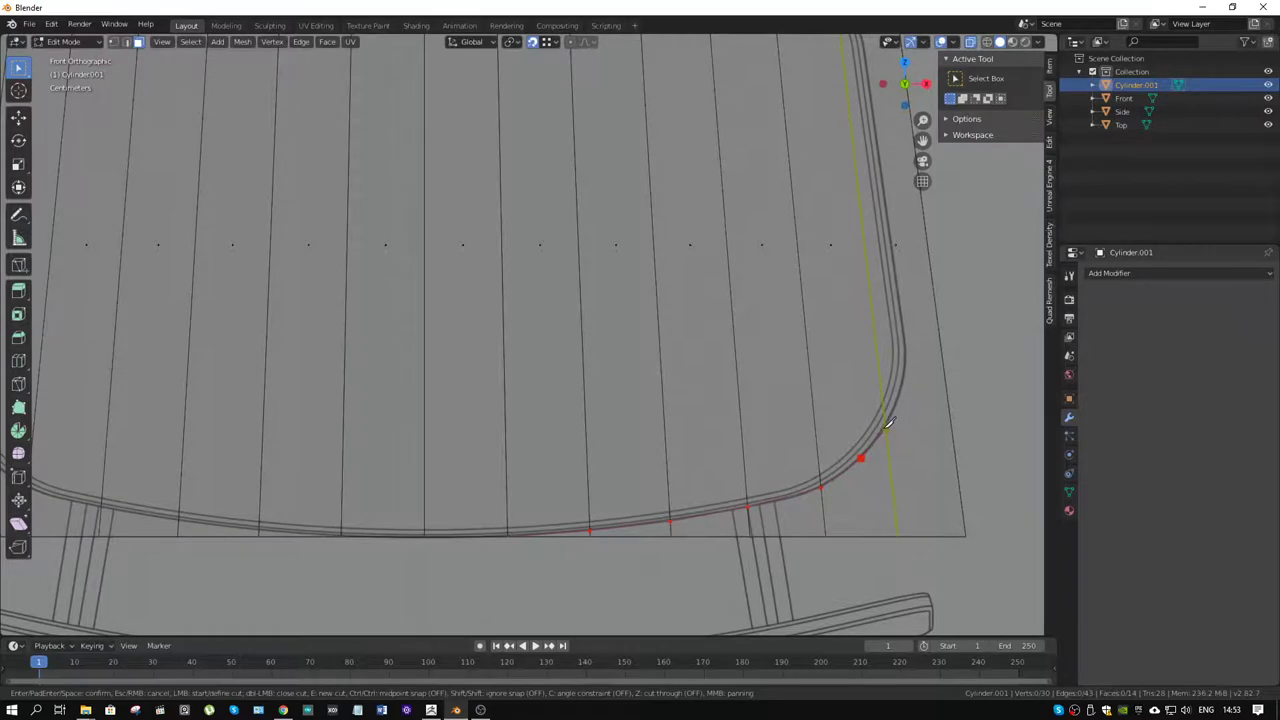
{"action": "left_click", "coordinate": [886, 424]}
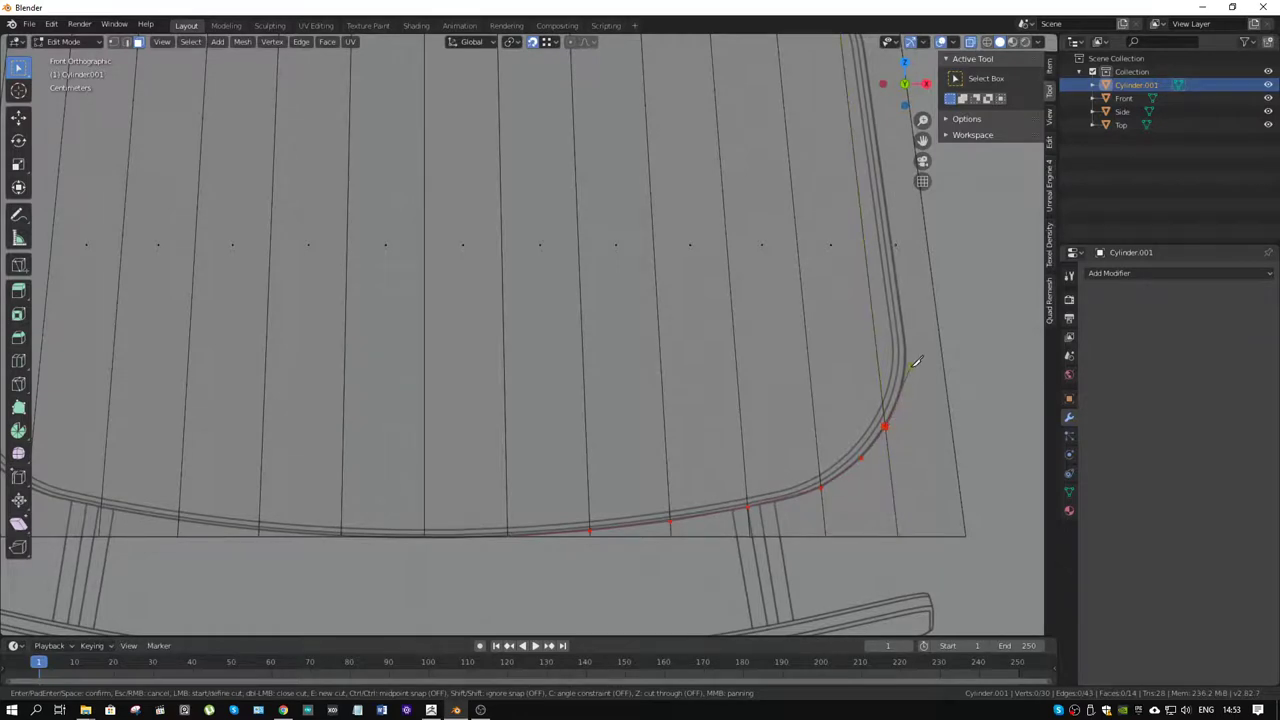
{"action": "left_click", "coordinate": [904, 372]}
- Continue the knife cut around the upper-right corner to the top edge centre and confirm it
{"action": "scroll", "coordinate": [906, 330], "scroll_direction": "down", "scroll_amount": 2}
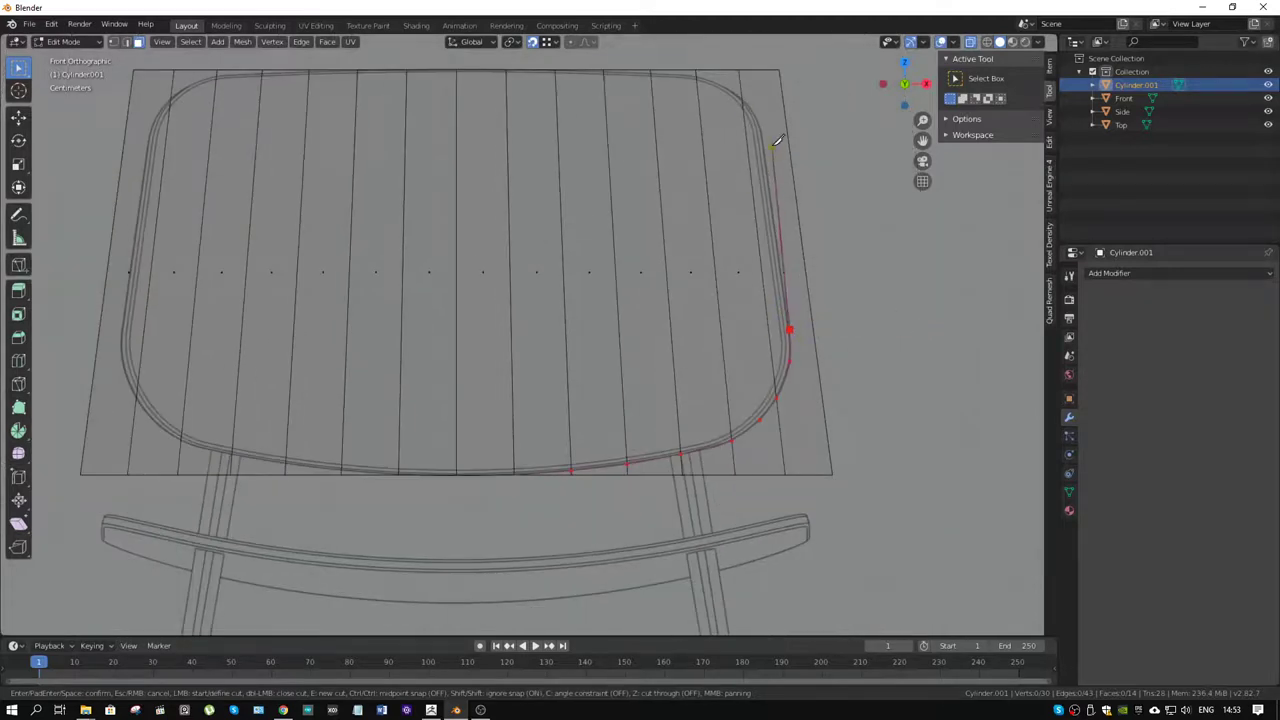
{"action": "scroll", "coordinate": [770, 330], "scroll_direction": "up", "scroll_amount": 2}
{"action": "scroll", "coordinate": [760, 338], "scroll_direction": "up", "scroll_amount": 2}
{"action": "scroll", "coordinate": [760, 338], "scroll_direction": "up", "scroll_amount": 2}
{"action": "middle_click_drag", "start_coordinate": [900, 323], "coordinate": [537, 337], "text": "shift"}
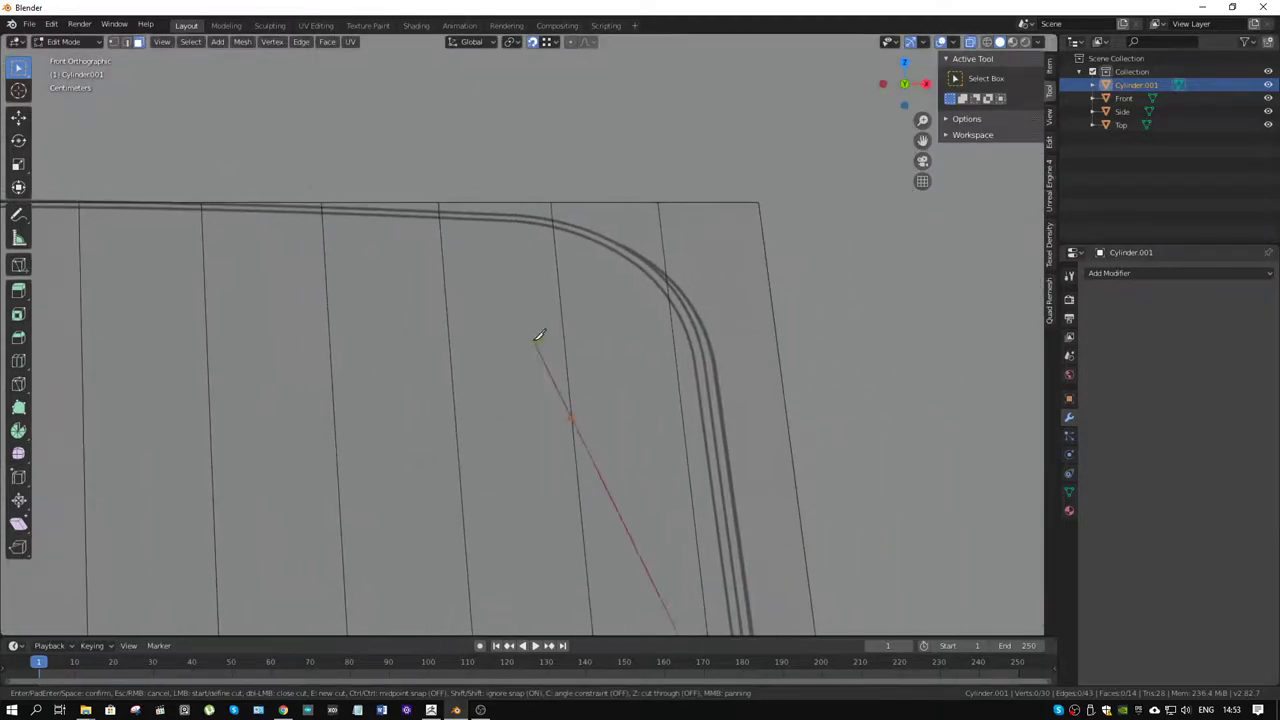
{"action": "left_click", "coordinate": [713, 359]}
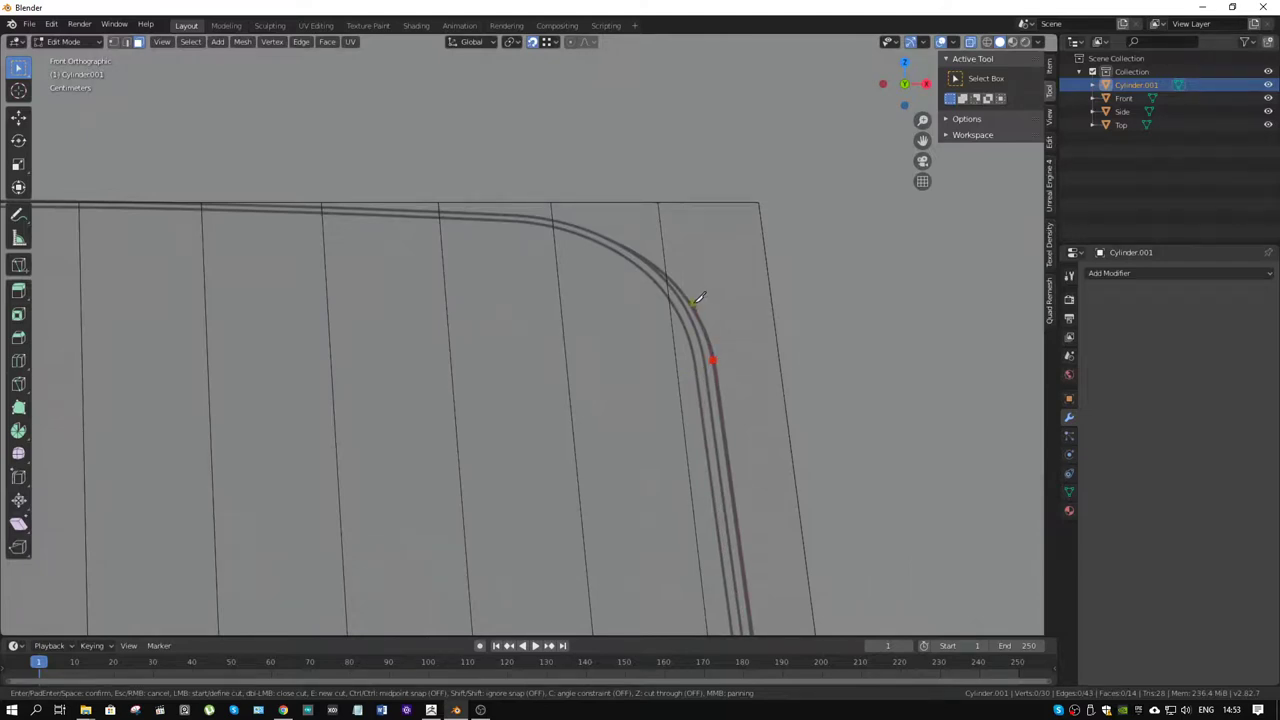
{"action": "left_click", "coordinate": [695, 311]}
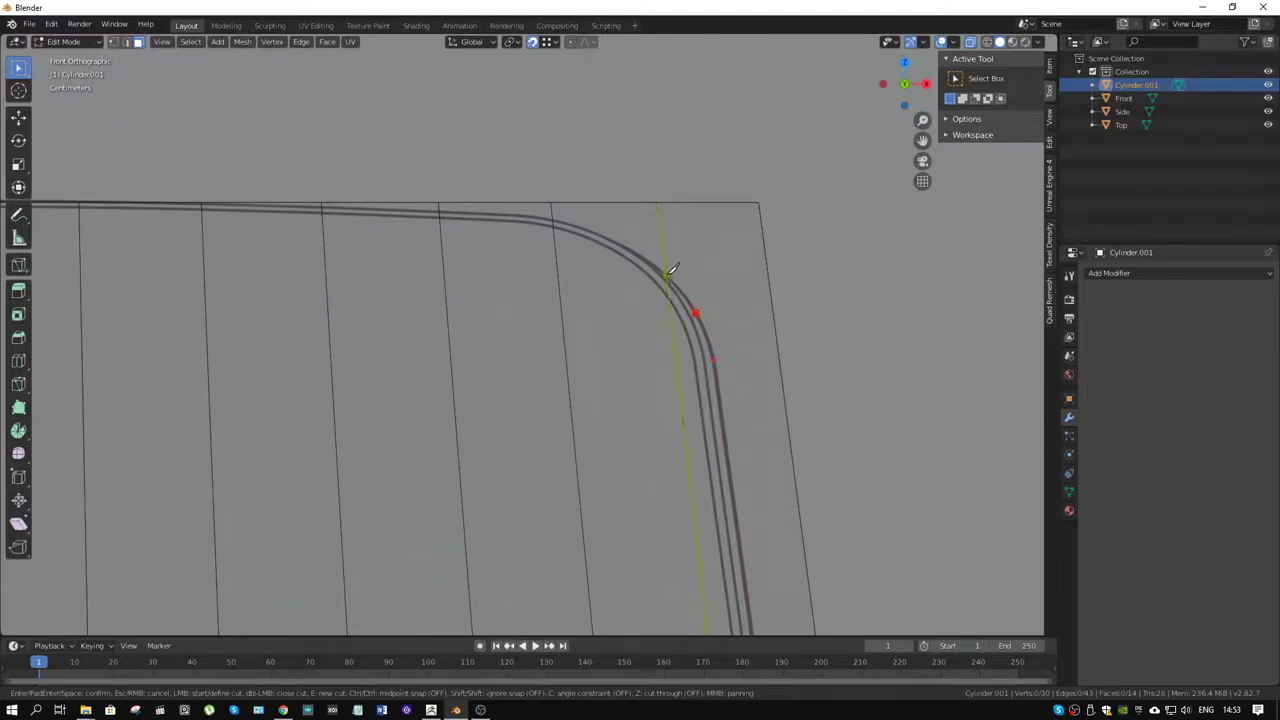
{"action": "left_click", "coordinate": [666, 275]}
{"action": "left_click", "coordinate": [609, 239]}
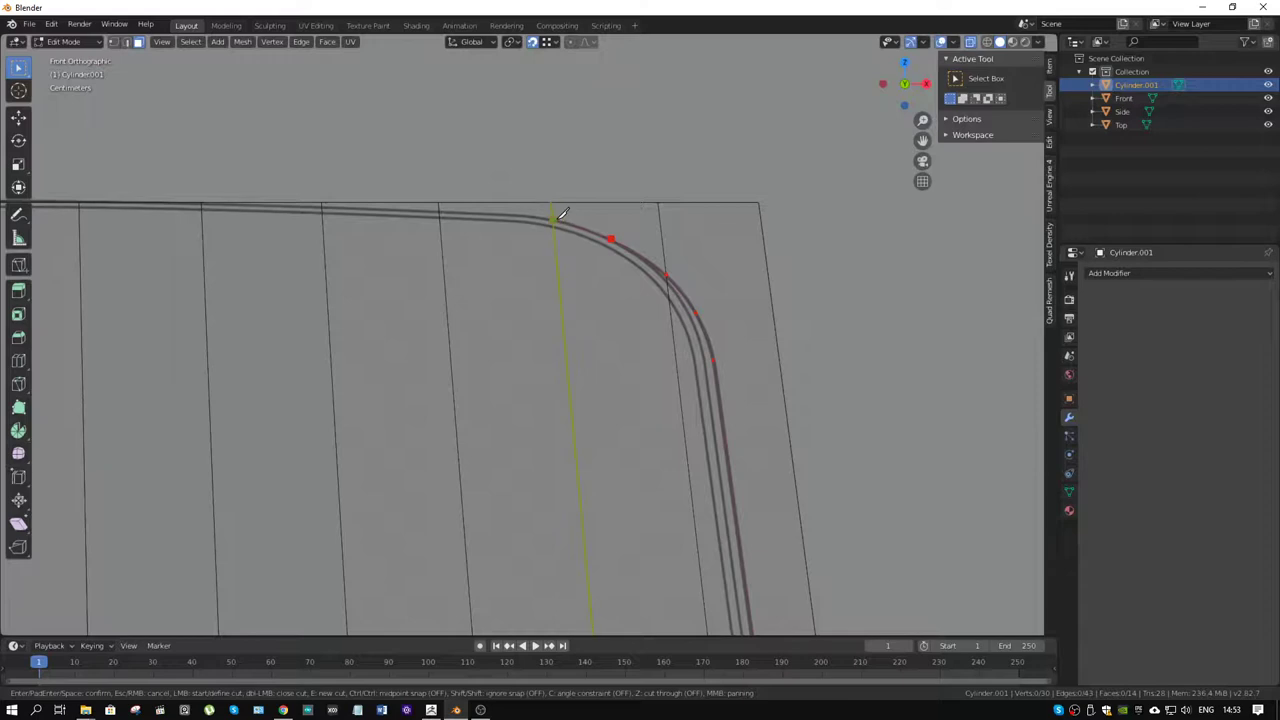
{"action": "left_click", "coordinate": [552, 219]}
{"action": "left_click", "coordinate": [440, 210]}
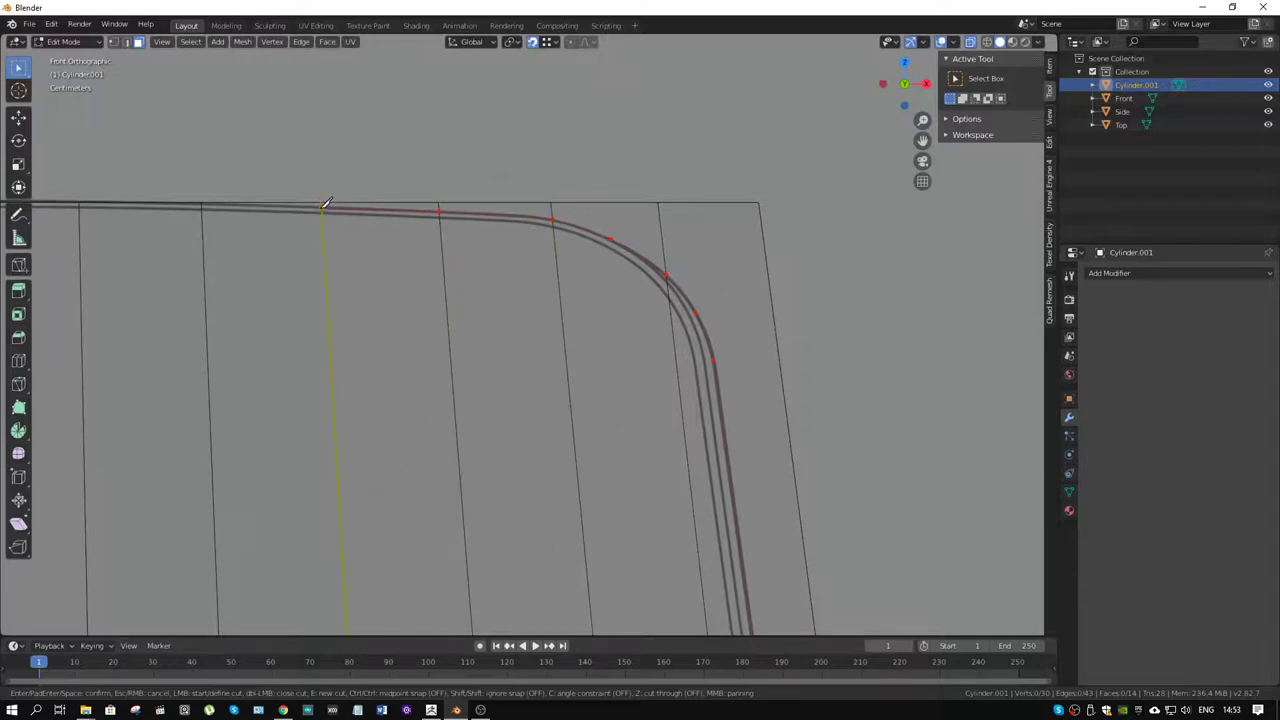
{"action": "left_click", "coordinate": [325, 204]}
{"action": "key", "text": "Return"}
- Select the faces outside the rounded outline on the right, bottom and top, and delete them
{"action": "scroll", "coordinate": [615, 273], "scroll_direction": "down", "scroll_amount": 5}
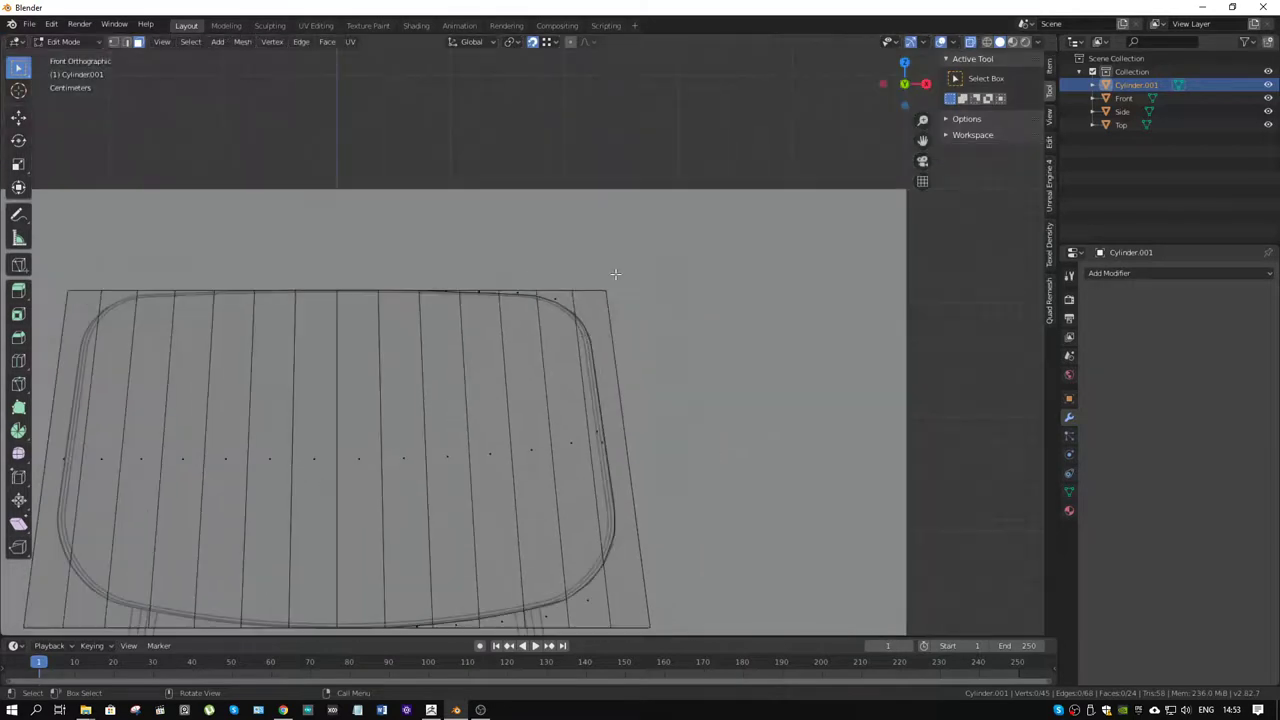
{"action": "left_click", "coordinate": [620, 458]}
{"action": "middle_click_drag", "start_coordinate": [663, 537], "coordinate": [695, 410], "text": "shift"}
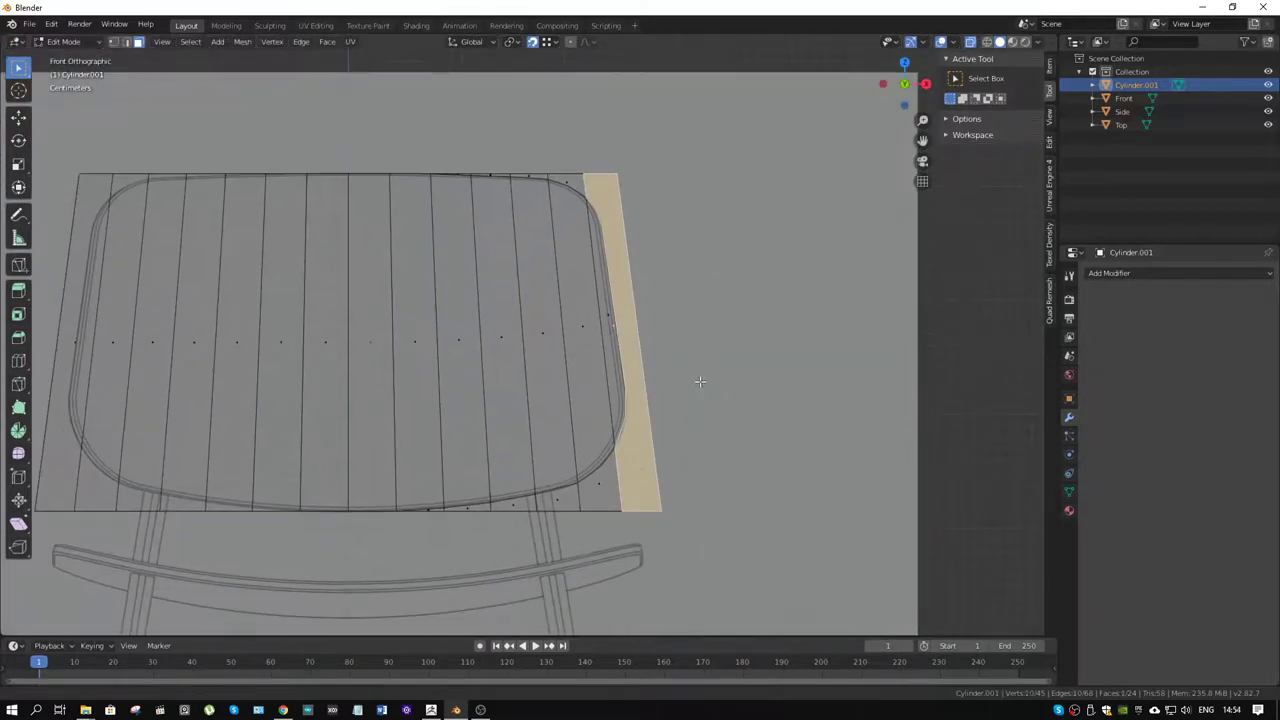
{"action": "left_click", "coordinate": [580, 492], "text": "shift"}
{"action": "left_click", "coordinate": [560, 498], "text": "shift"}
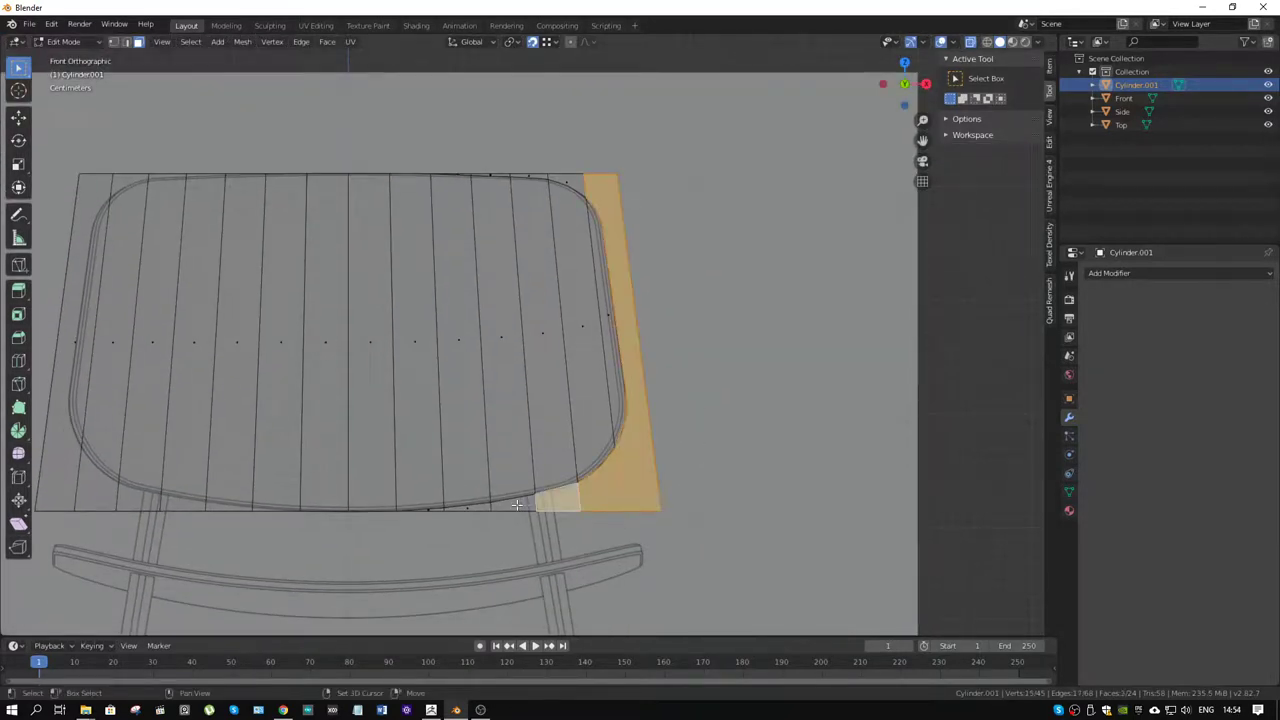
{"action": "left_click", "coordinate": [508, 505], "text": "shift"}
{"action": "left_click", "coordinate": [470, 508], "text": "shift"}
{"action": "left_click", "coordinate": [420, 508], "text": "shift"}
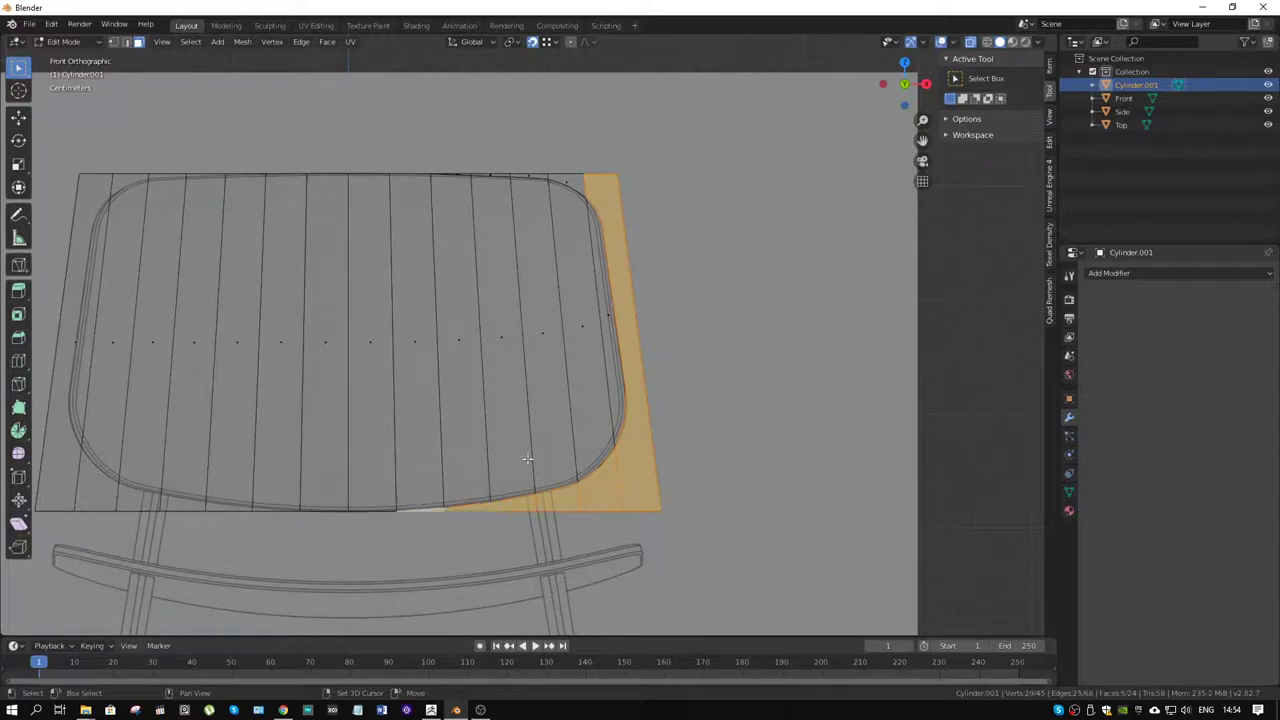
{"action": "left_click", "coordinate": [567, 175], "text": "shift"}
{"action": "left_click", "coordinate": [430, 177], "text": "ctrl"}
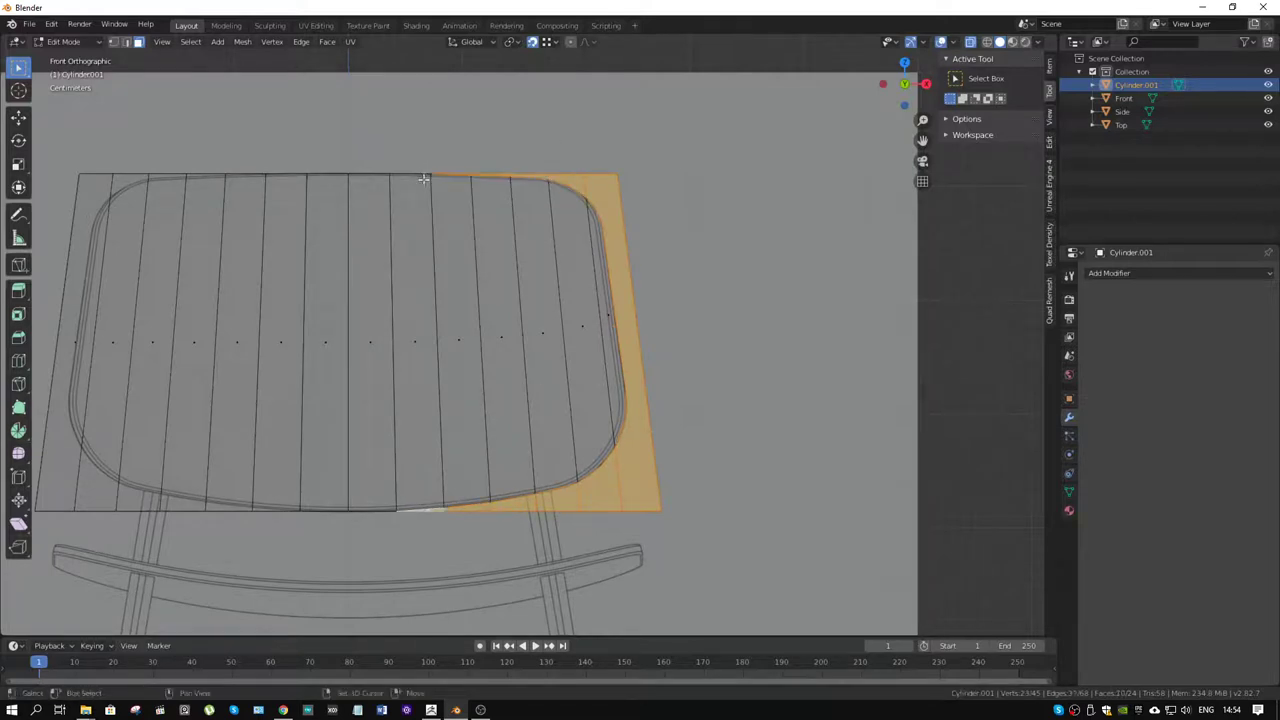
{"action": "key", "text": "x"}
{"action": "left_click", "coordinate": [523, 214]}
- Box-select the whole left half of the backrest
{"action": "scroll", "coordinate": [371, 229], "scroll_direction": "down", "scroll_amount": 3}
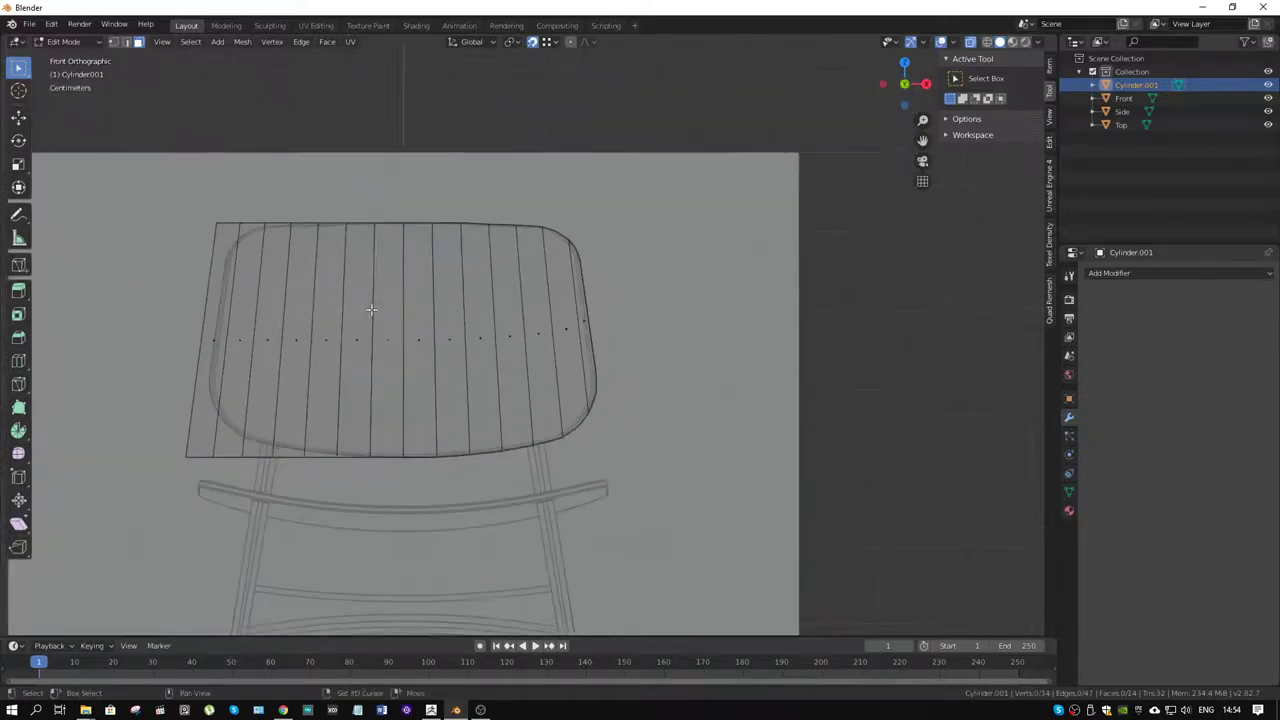
{"action": "scroll", "coordinate": [460, 216], "scroll_direction": "up", "scroll_amount": 1}
{"action": "left_click_drag", "start_coordinate": [470, 190], "coordinate": [130, 515]}
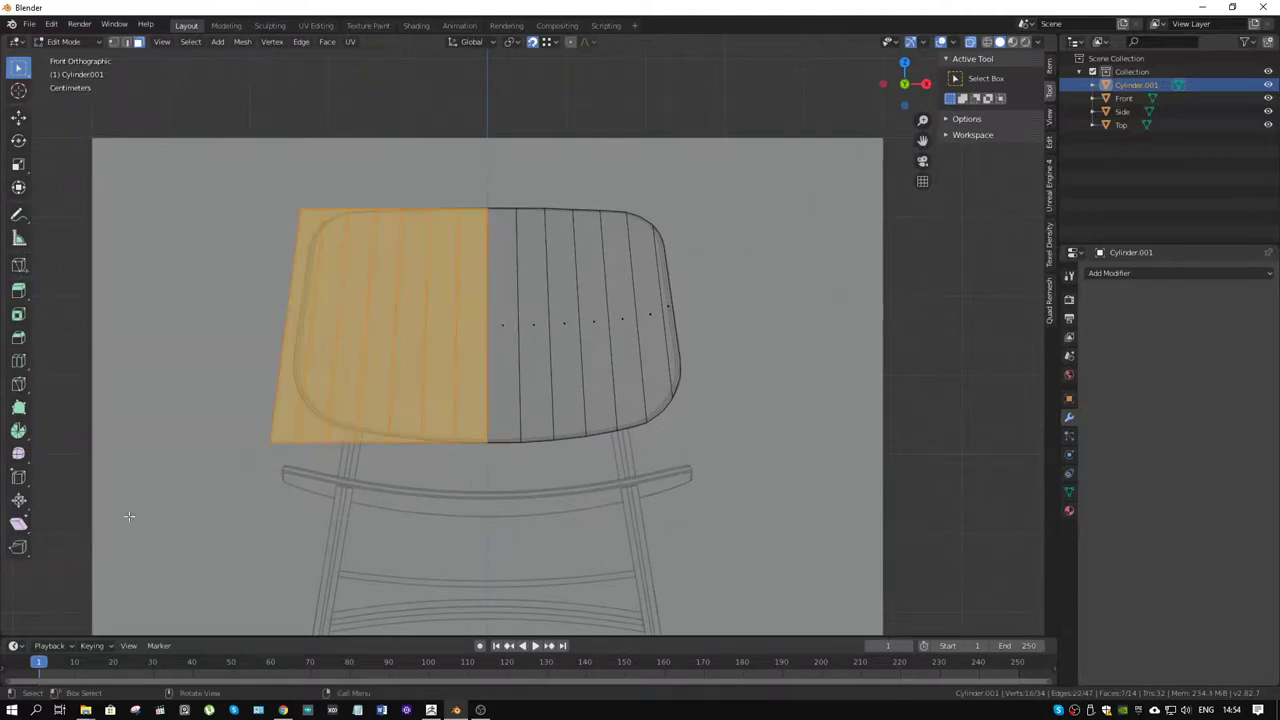
- Delete the left-half backrest faces, add an X-axis Mirror modifier, and return to Object Mode
{"action": "key", "text": "x"}
{"action": "left_click", "coordinate": [445, 418]}
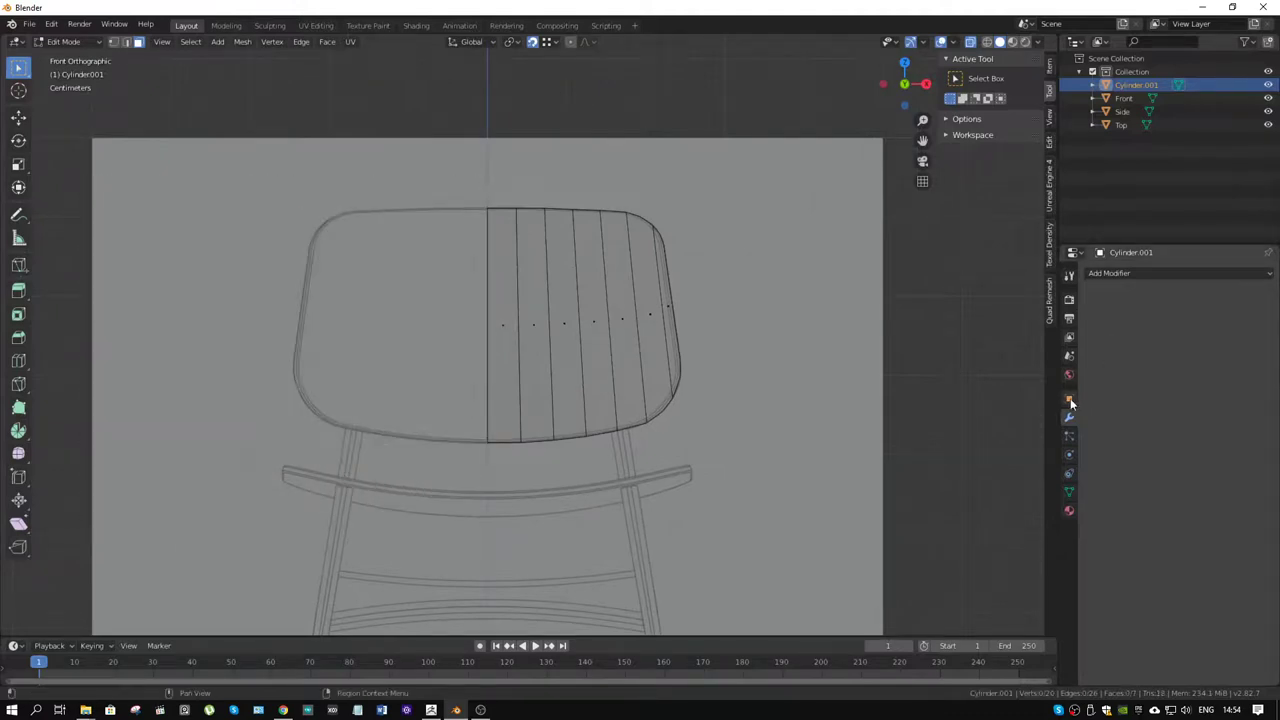
{"action": "left_click", "coordinate": [1148, 279]}
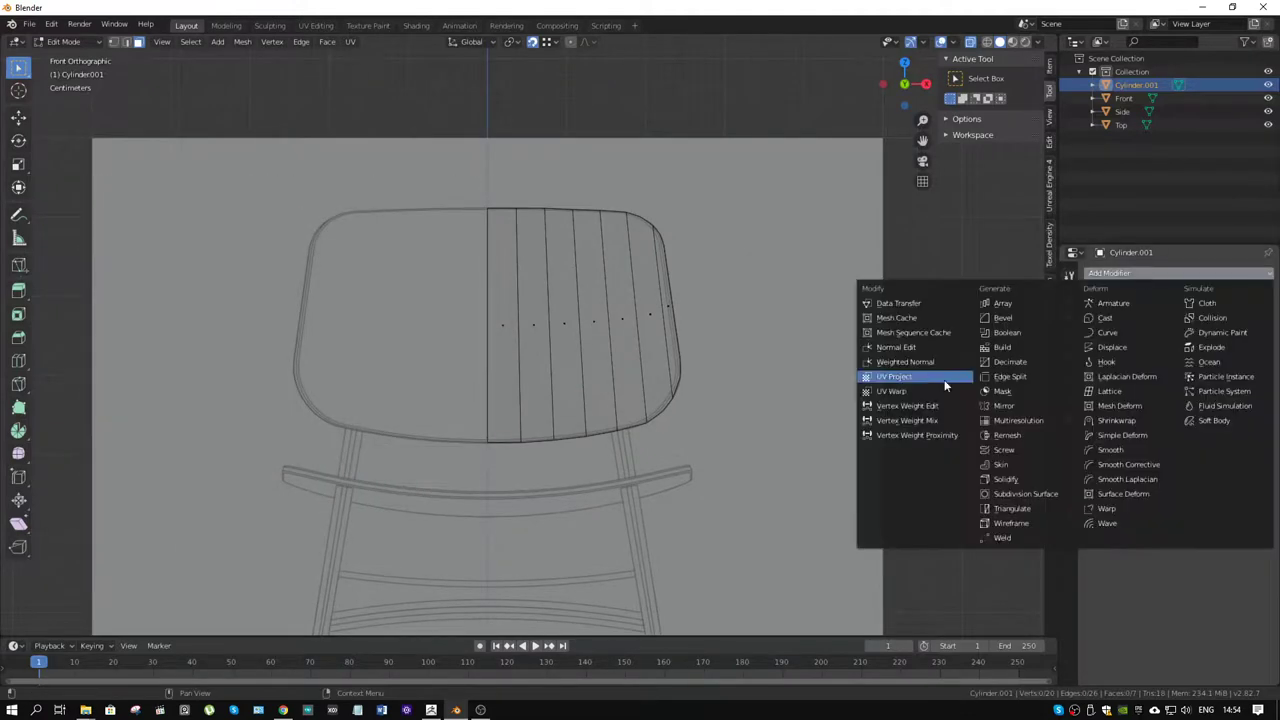
{"action": "left_click", "coordinate": [1004, 406]}
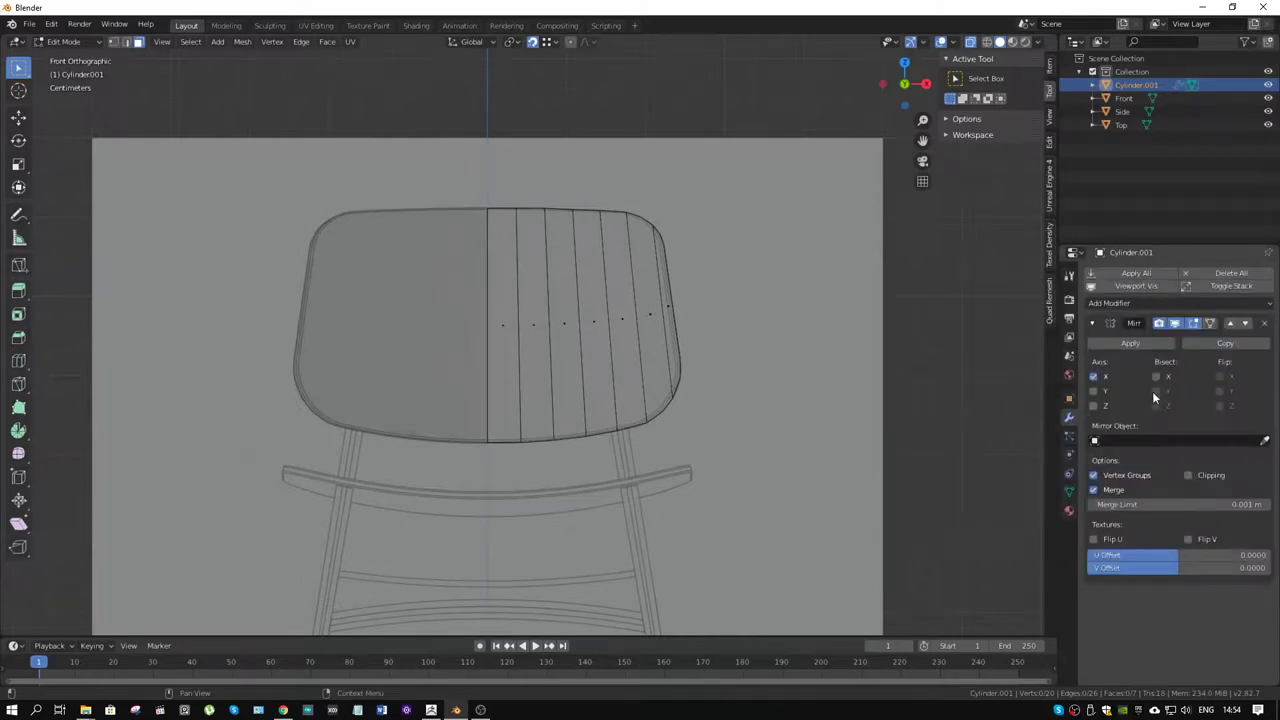
{"action": "key", "text": "ctrl+Tab"}
{"action": "left_click", "coordinate": [620, 345]}
{"action": "mouse_move", "coordinate": [786, 305]}
{"action": "middle_mouse_down"}
{"action": "mouse_move", "coordinate": [667, 317]}
{"action": "mouse_move", "coordinate": [629, 277]}
{"action": "mouse_move", "coordinate": [617, 380]}
{"action": "mouse_move", "coordinate": [651, 306]}
{"action": "mouse_move", "coordinate": [759, 262]}
{"action": "mouse_move", "coordinate": [627, 354]}
{"action": "middle_mouse_up"}
- Enter Edit Mode with vertex selection and snap to the right side view
{"action": "key", "text": "ctrl+Tab"}
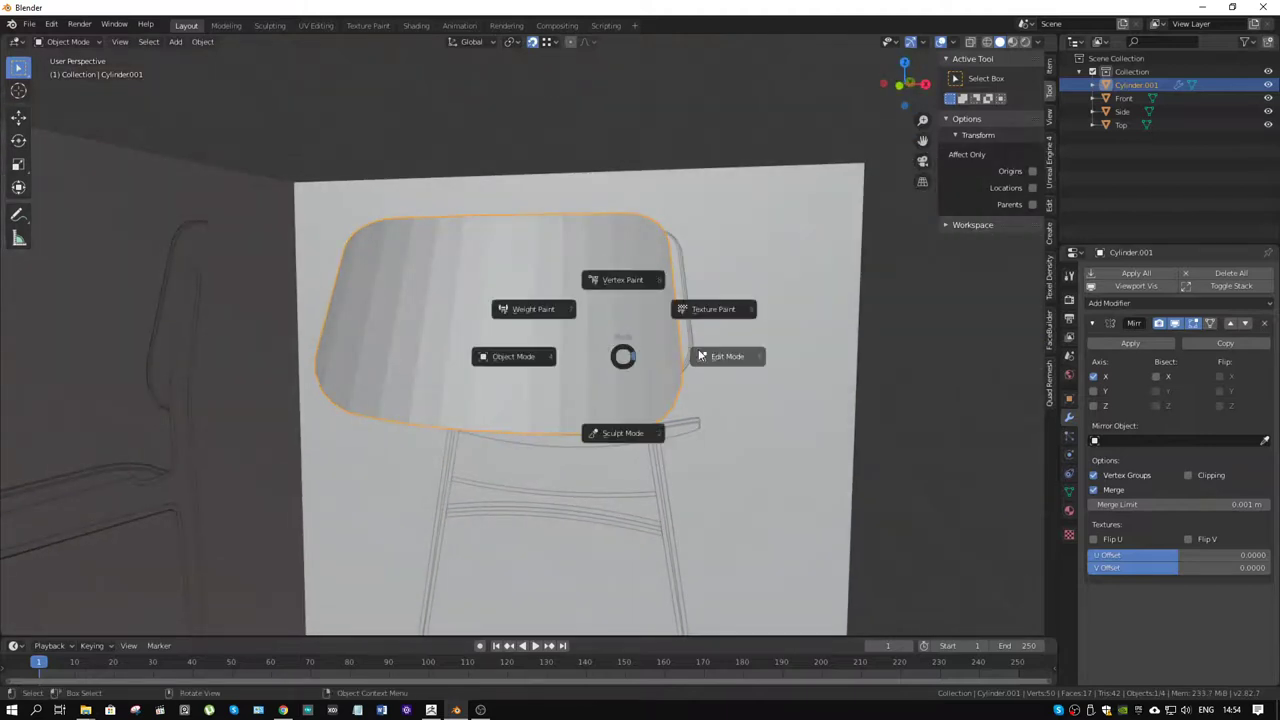
{"action": "left_click", "coordinate": [670, 316]}
{"action": "scroll", "coordinate": [670, 316], "scroll_direction": "up", "scroll_amount": 3}
{"action": "key", "text": "1"}
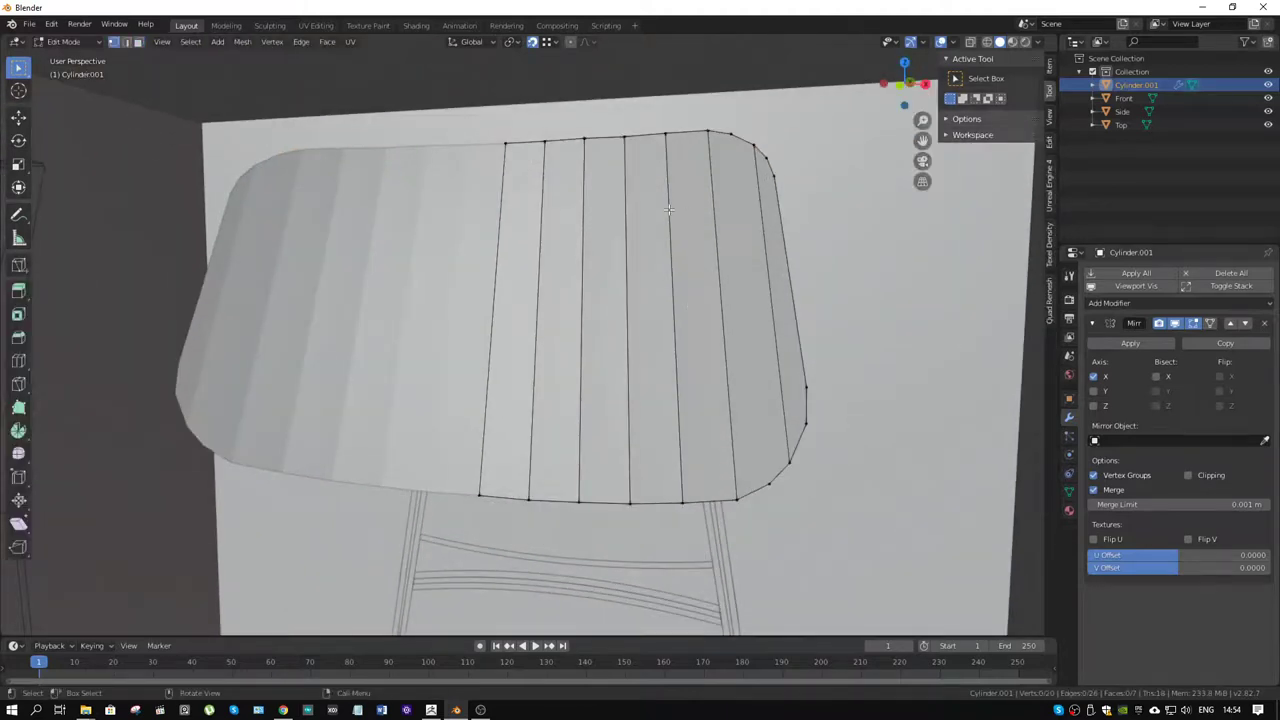
{"action": "key", "text": "ctrl+r"}
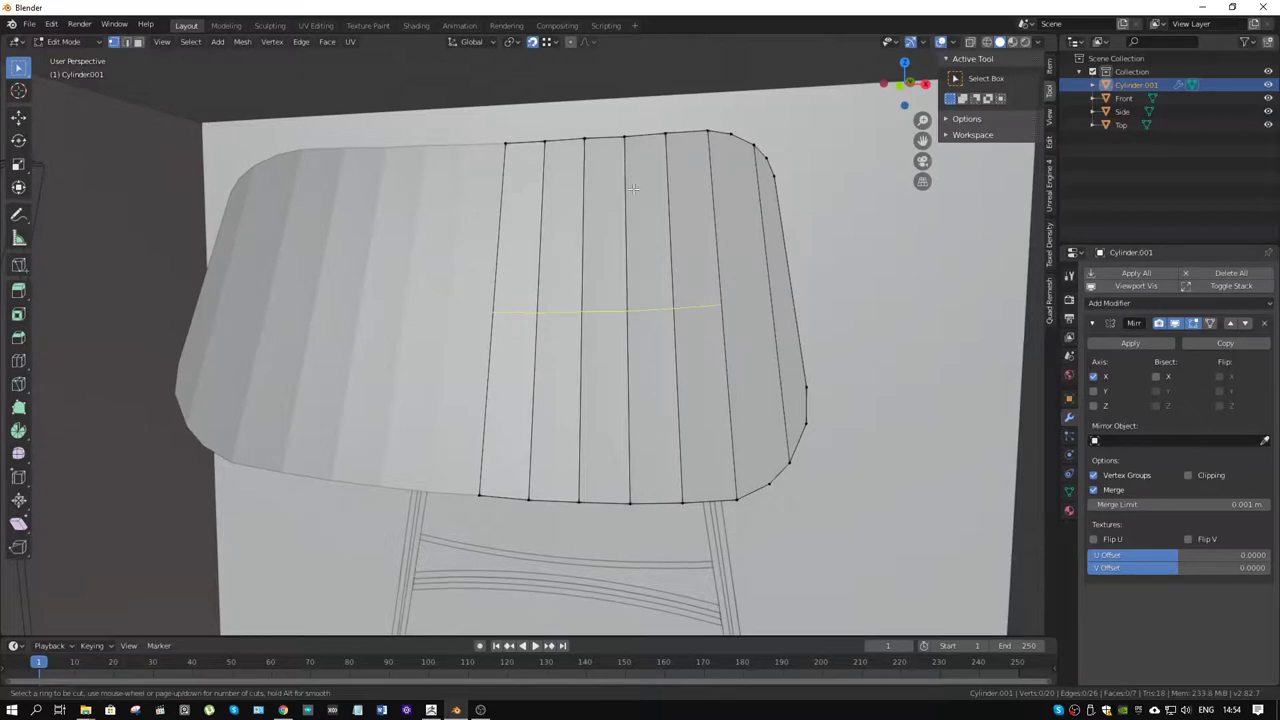
{"action": "middle_click_drag", "start_coordinate": [701, 281], "coordinate": [579, 276]}
{"action": "key", "text": "KP_1"}
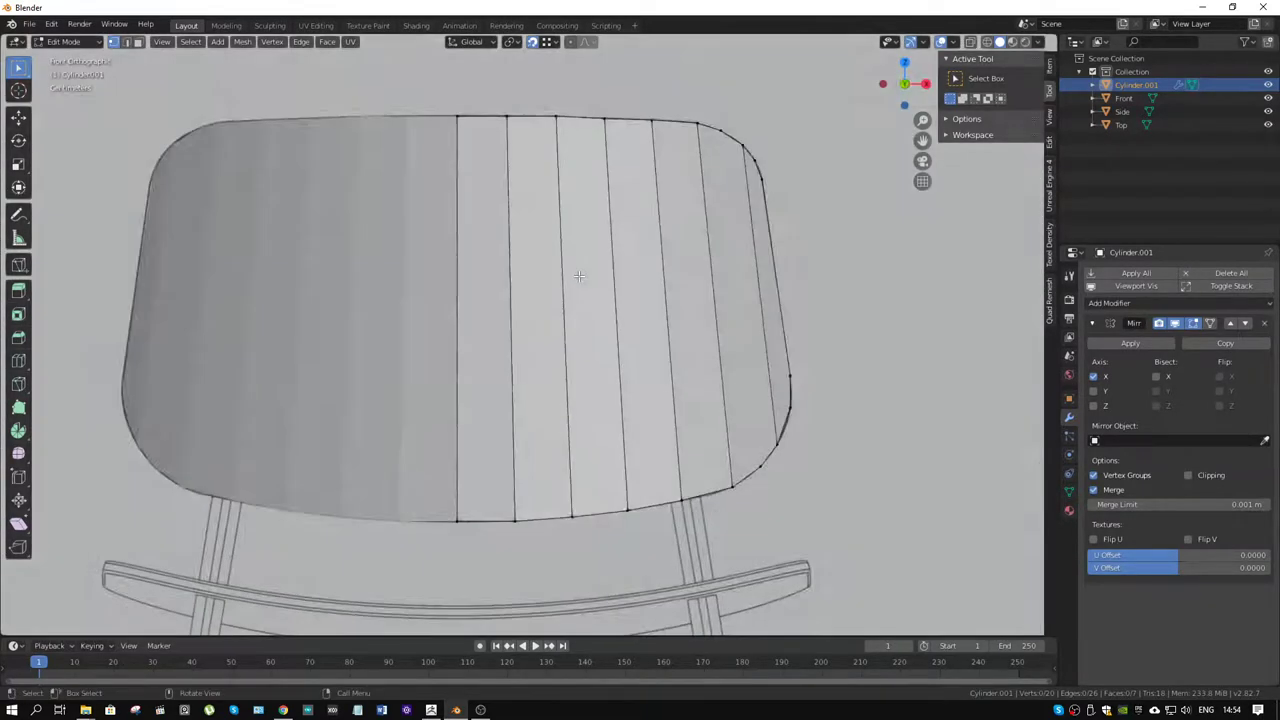
{"action": "key", "text": "KP_3"}
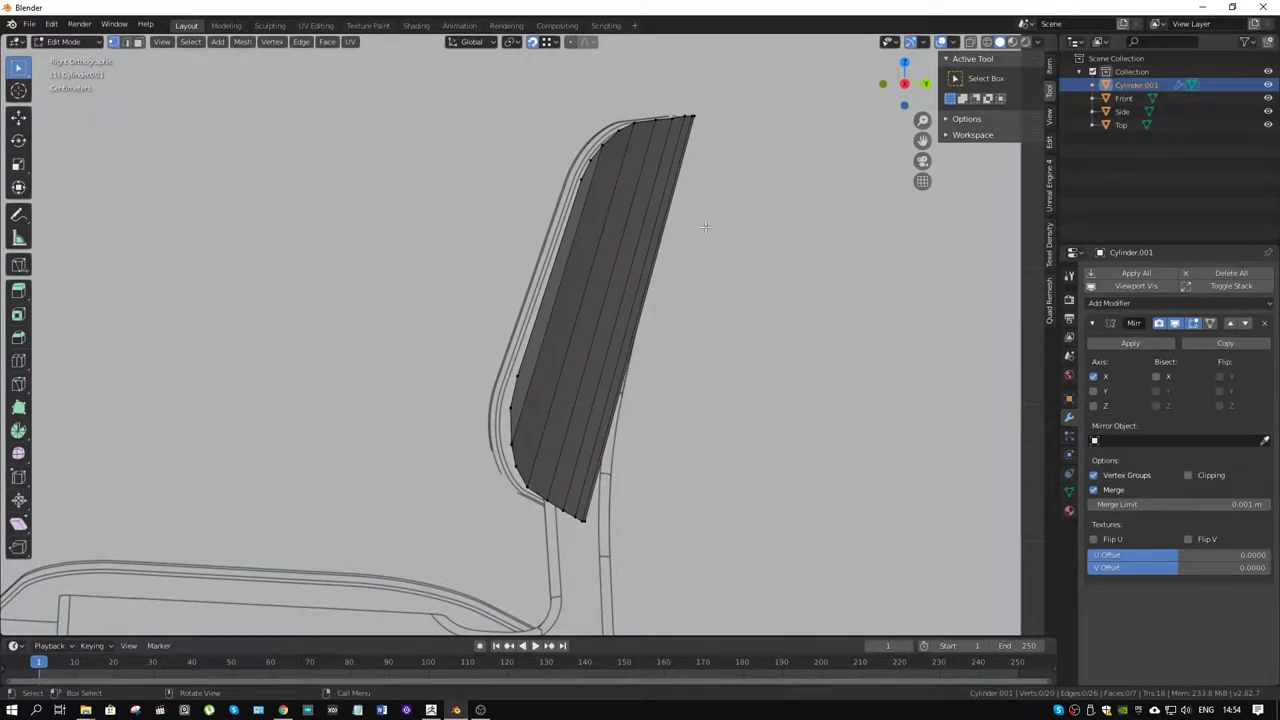
- Select the whole backrest mesh and shift it about -0.0078 m along Y
{"action": "key", "text": "a"}
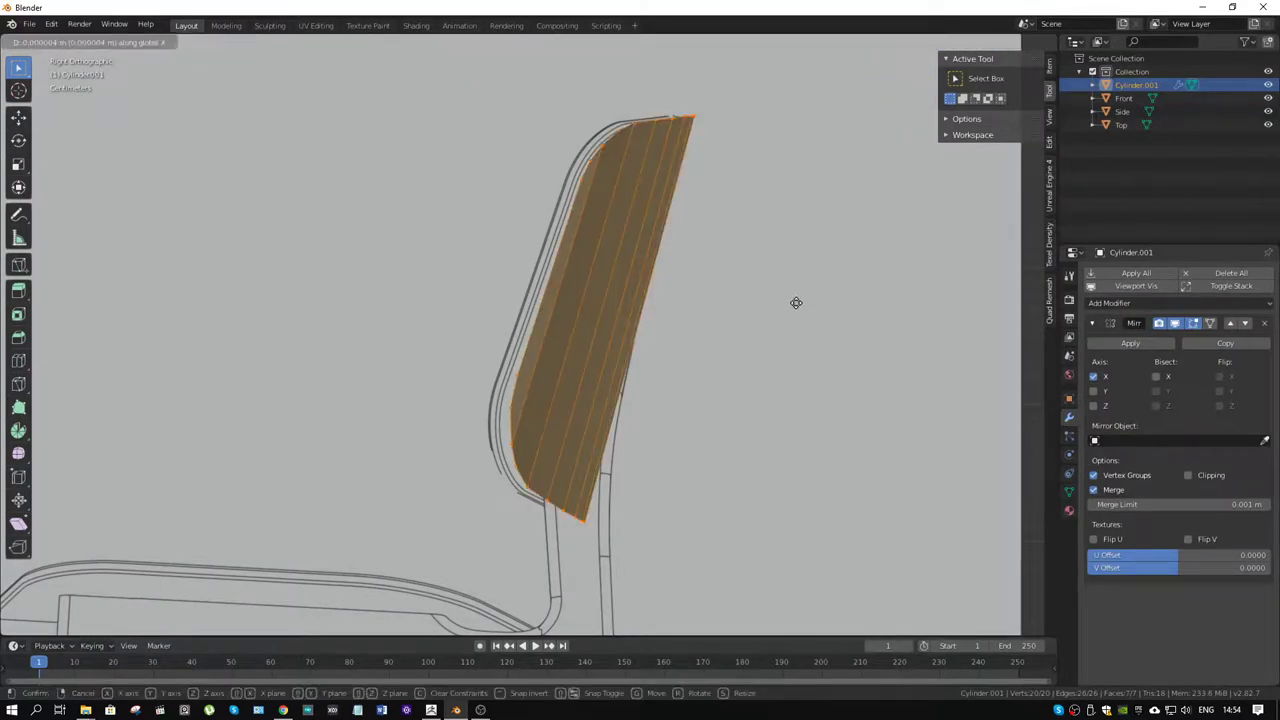
{"action": "key", "text": "g"}
{"action": "key", "text": "y"}
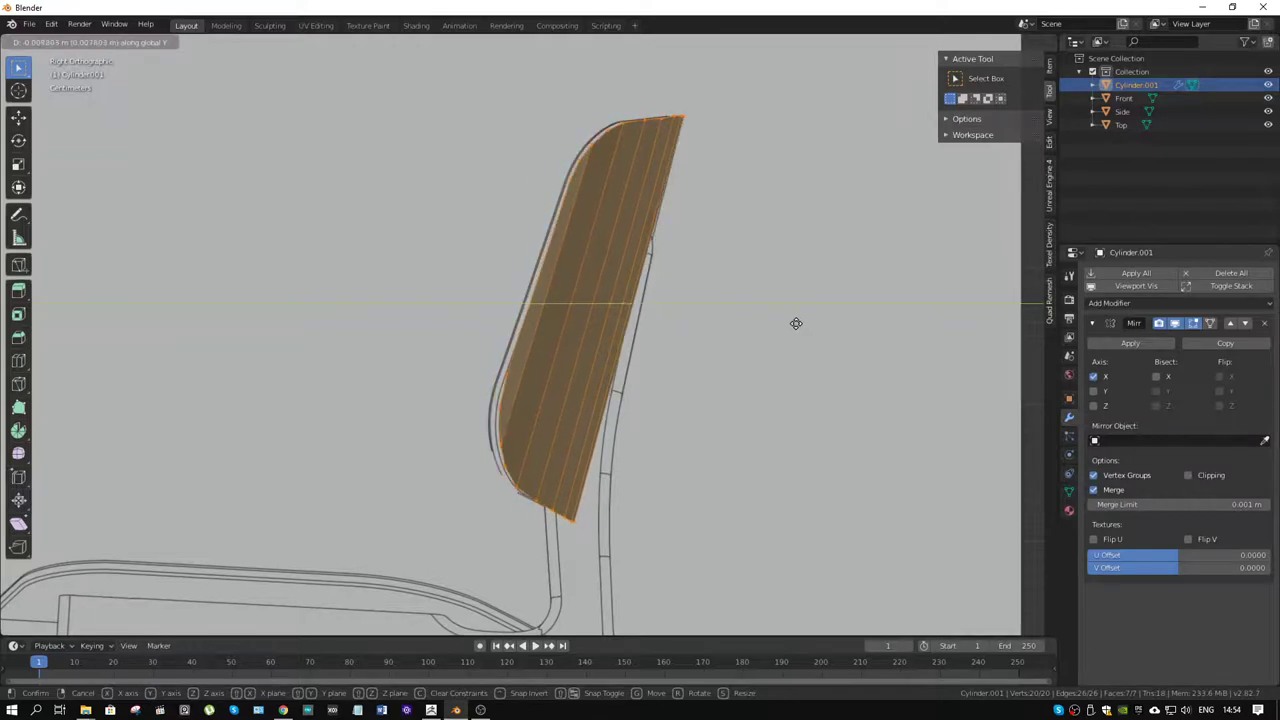
{"action": "left_click", "coordinate": [796, 323]}
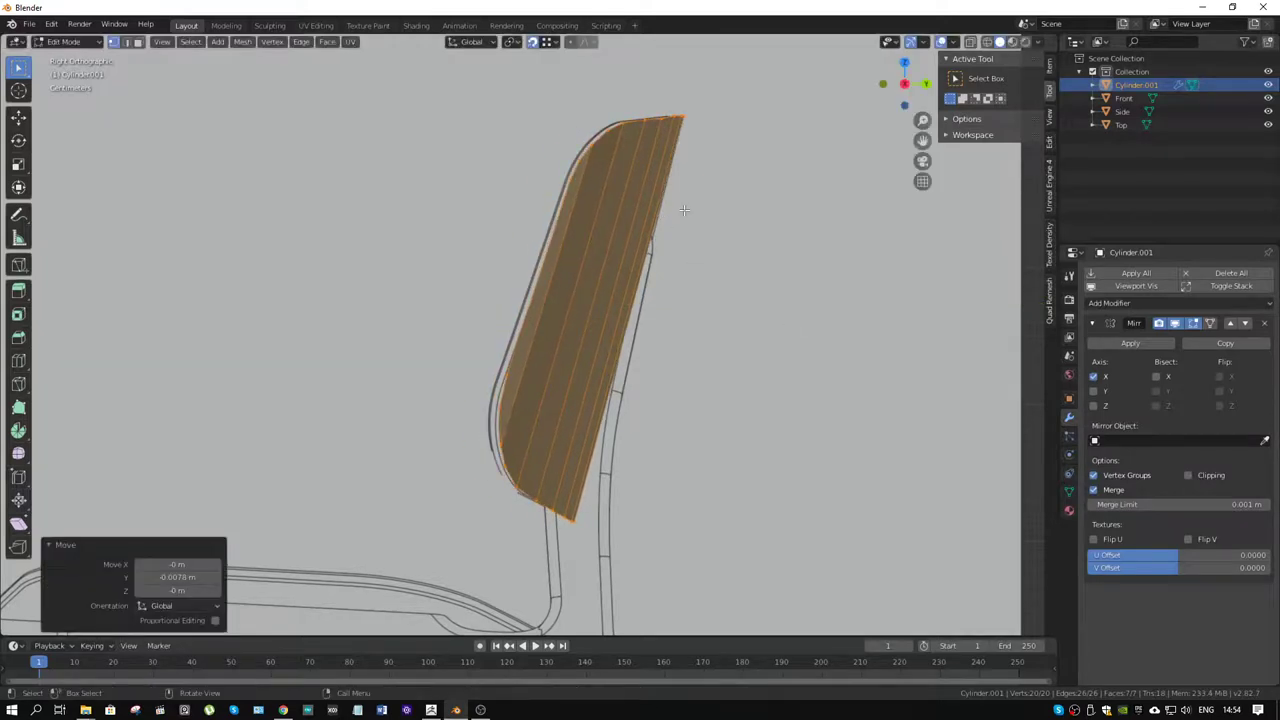
{"action": "mouse_move", "coordinate": [685, 210]}
{"action": "middle_mouse_down"}
{"action": "mouse_move", "coordinate": [858, 229]}
{"action": "mouse_move", "coordinate": [836, 231]}
{"action": "middle_mouse_up"}
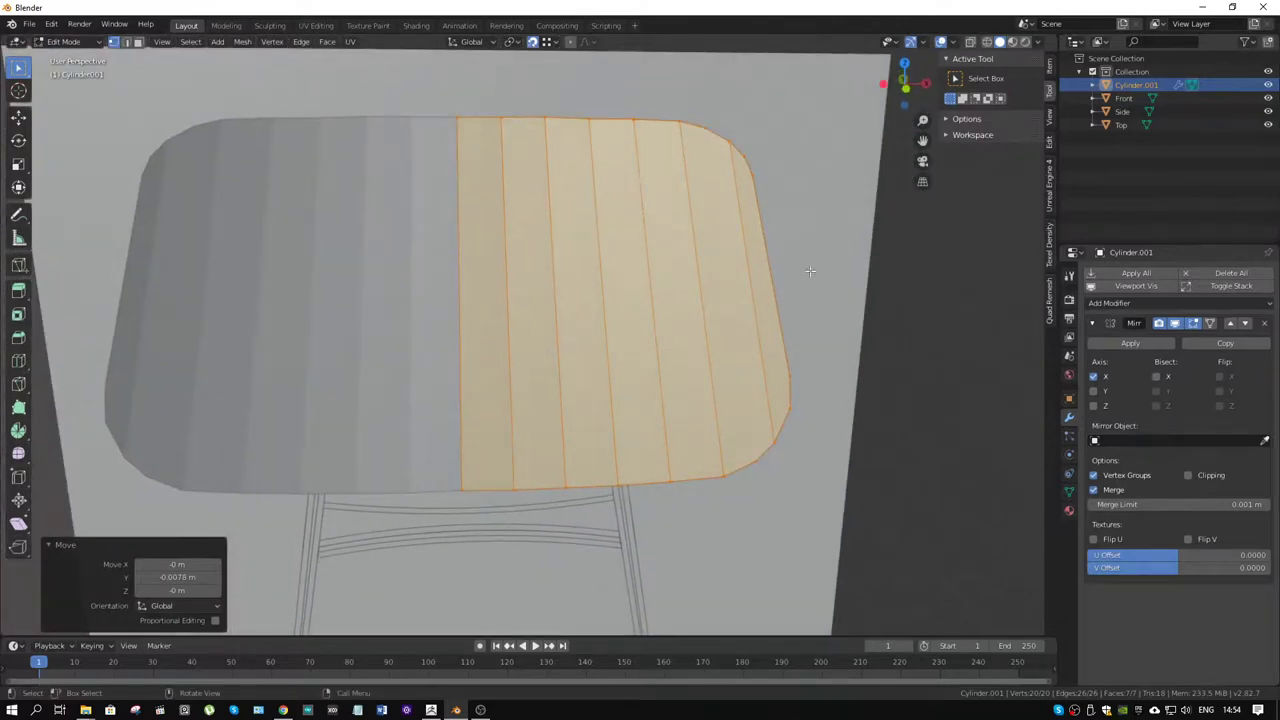
- Try a centred horizontal loop cut across the backrest, then discard it
{"action": "key", "text": "ctrl"}
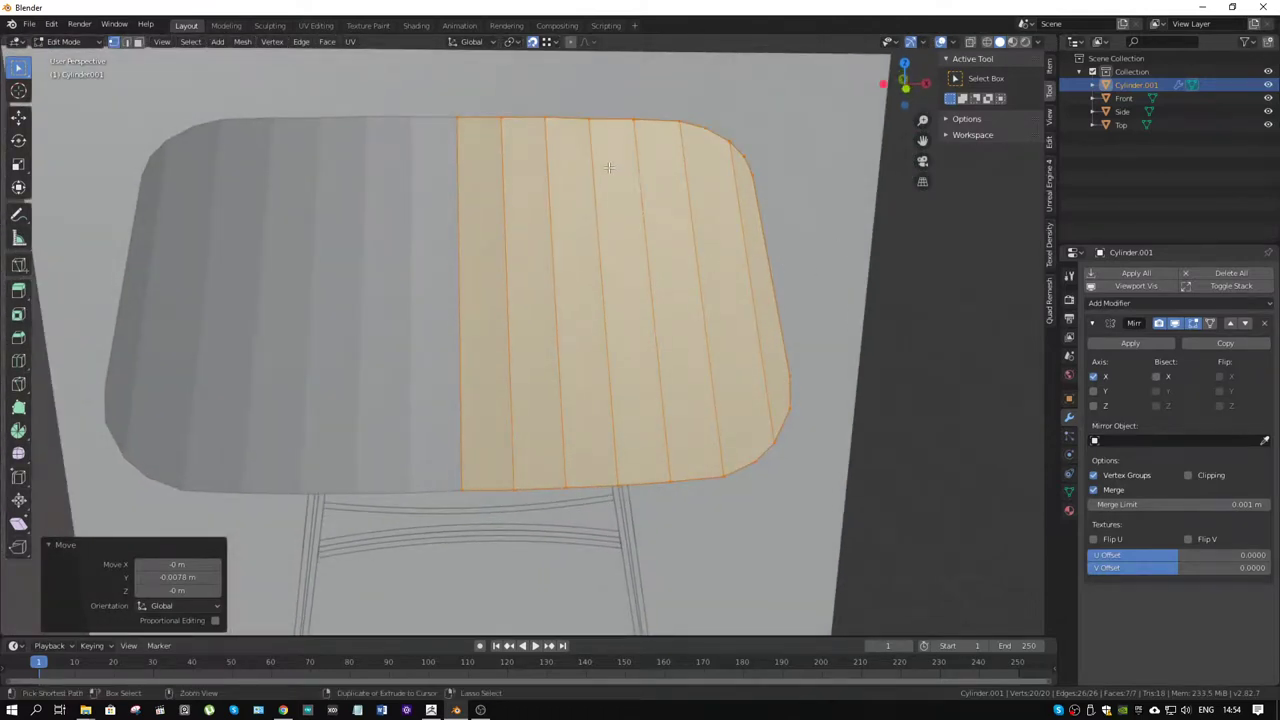
{"action": "key", "text": "ctrl+r"}
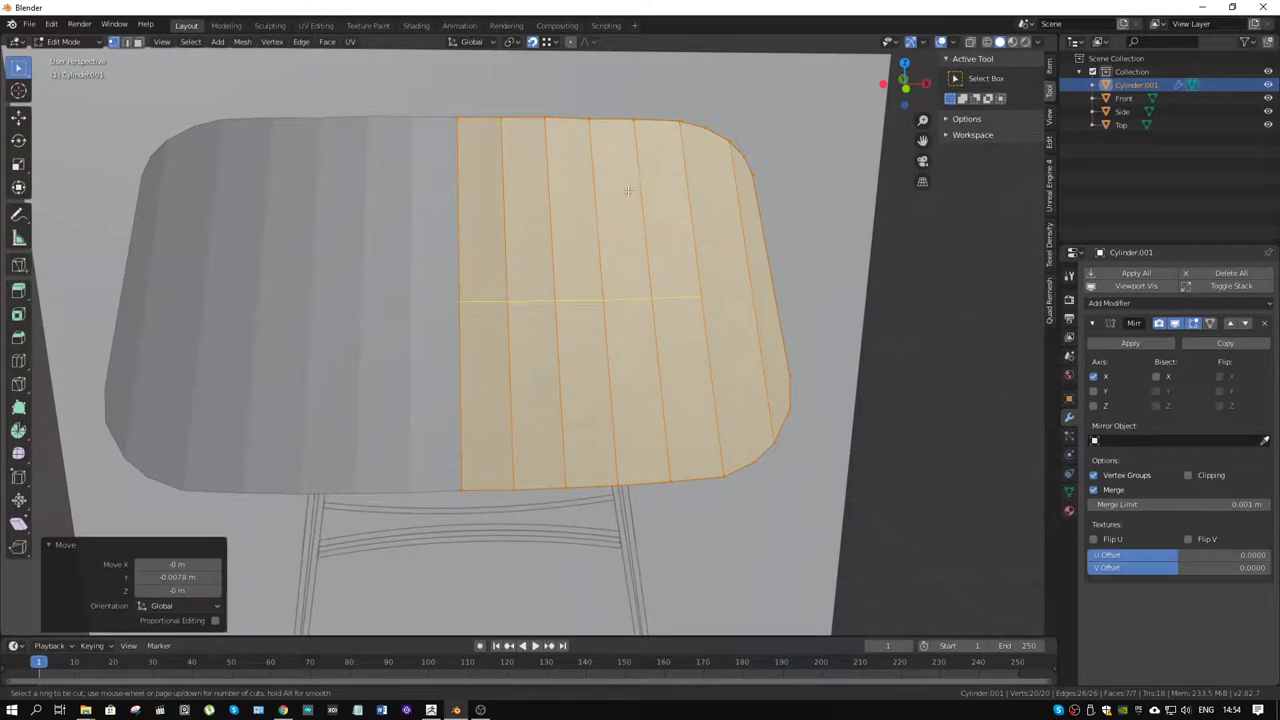
{"action": "left_click", "coordinate": [628, 194]}
{"action": "right_click", "coordinate": [628, 170]}
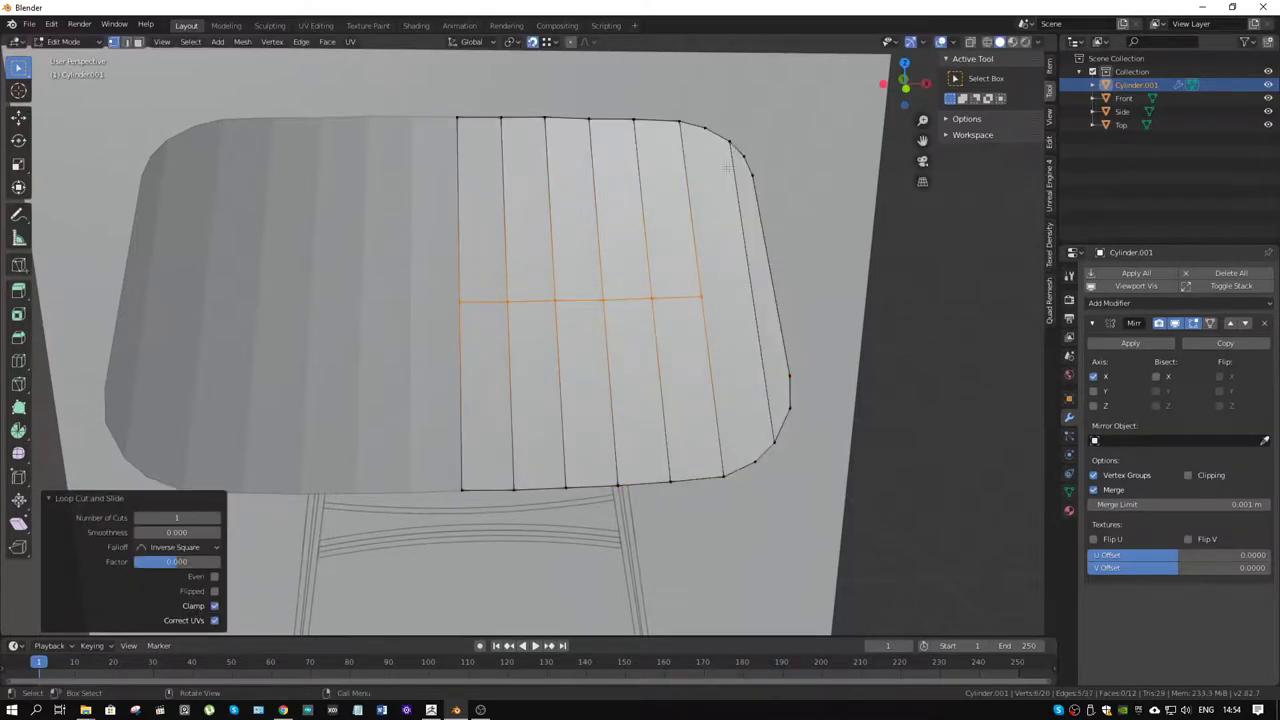
{"action": "key", "text": "a"}
- Connect the top-right and bottom-right corner vertices with a new edge
{"action": "left_click", "coordinate": [714, 119]}
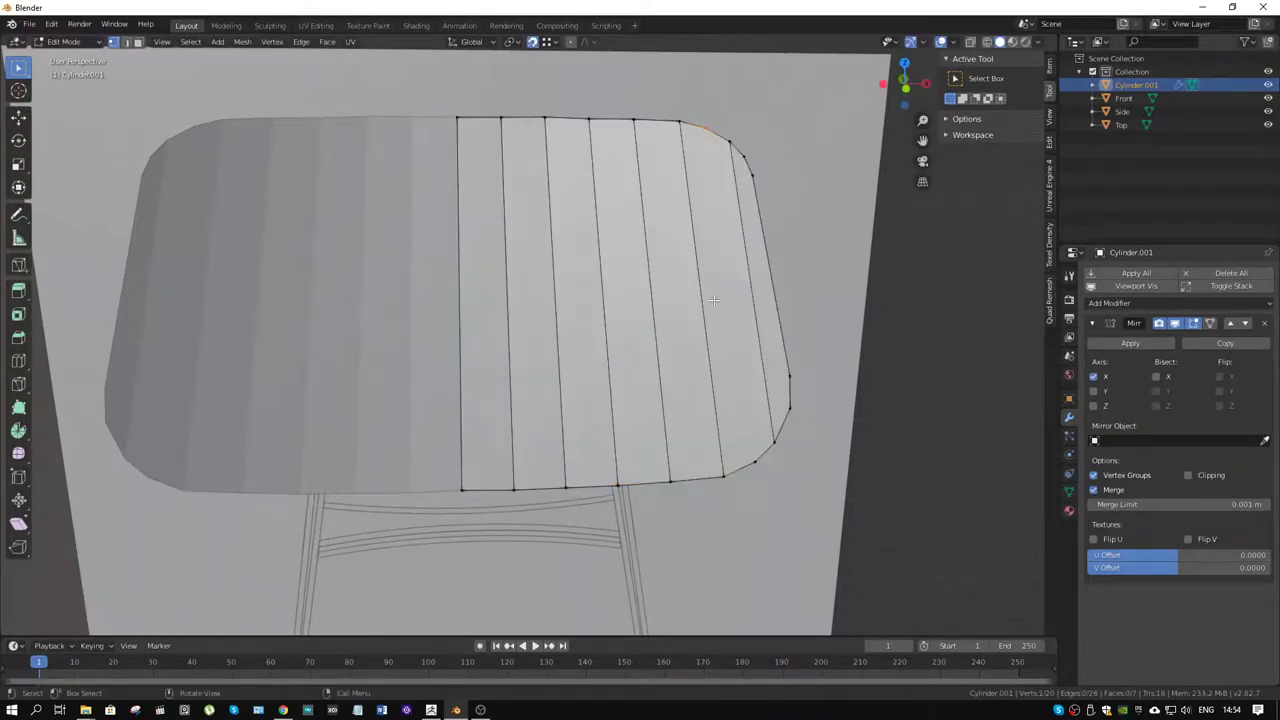
{"action": "left_click", "coordinate": [741, 465], "text": "shift"}
{"action": "key", "text": "j"}
{"action": "middle_click_drag", "start_coordinate": [800, 287], "coordinate": [769, 203]}
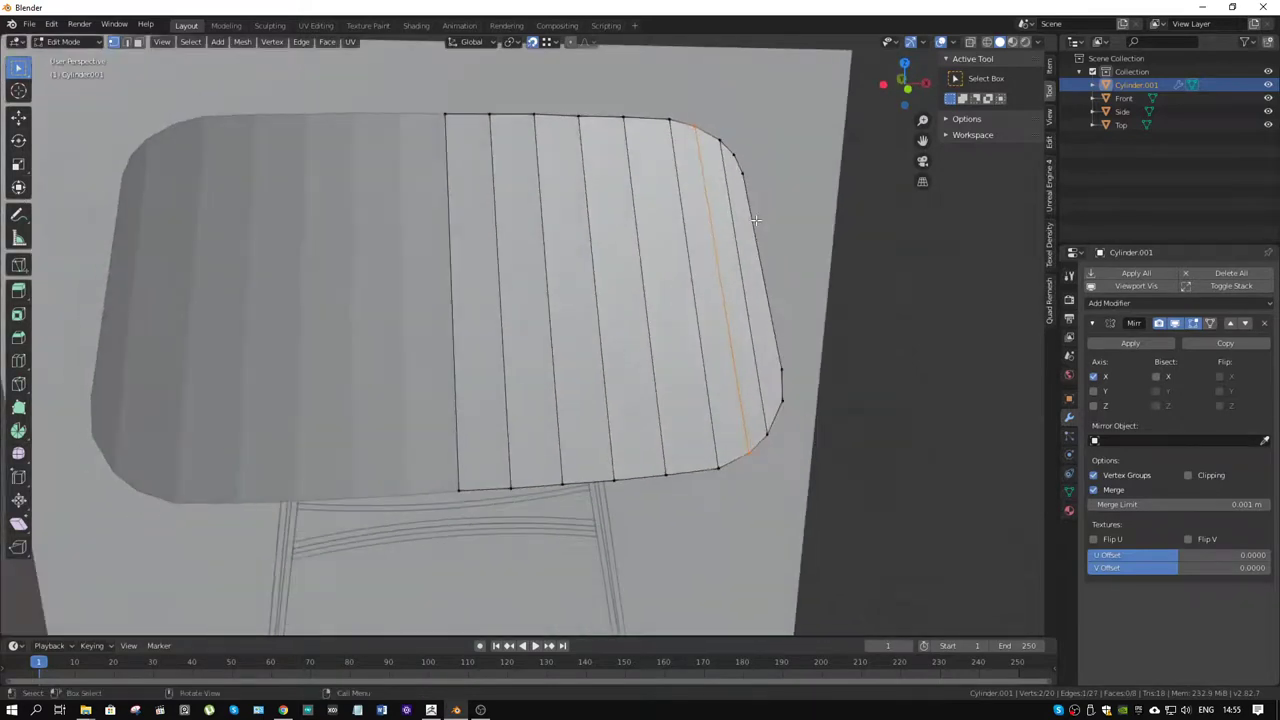
- Add an evenly slid edge loop just above the backrest's bottom rim
{"action": "left_click", "coordinate": [735, 157]}
{"action": "key", "text": "ctrl+r"}
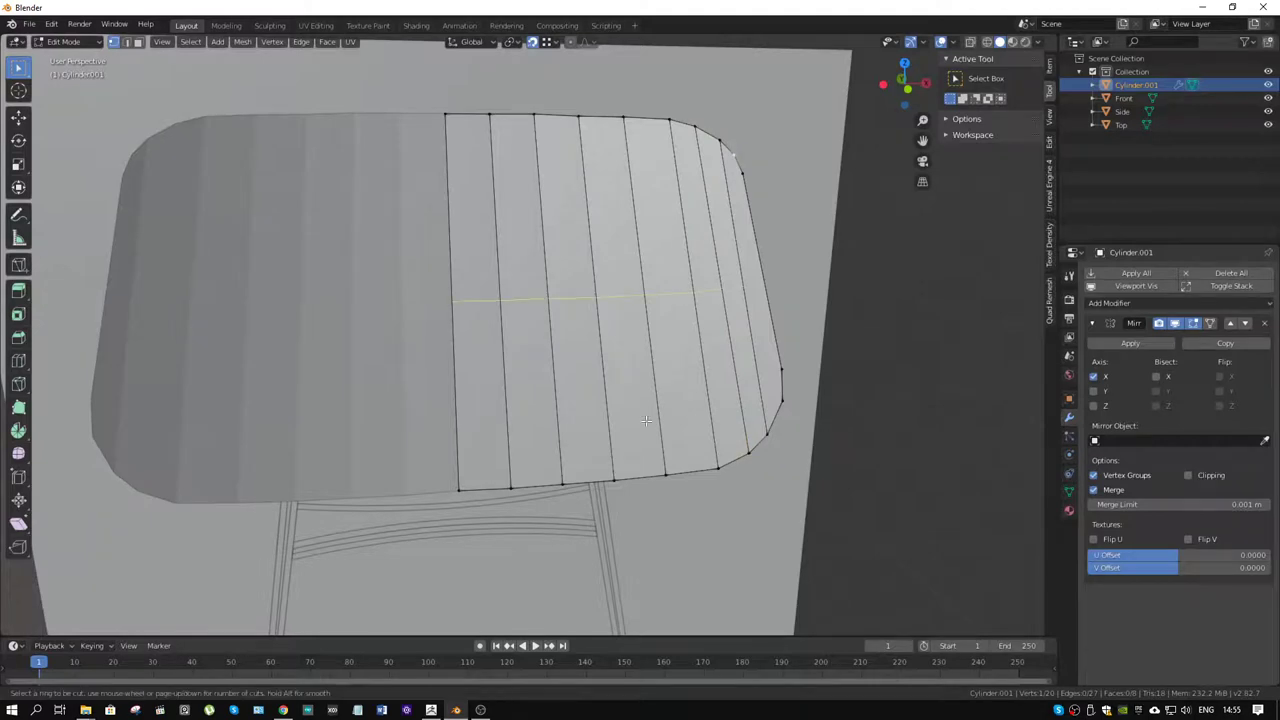
{"action": "left_click", "coordinate": [646, 421]}
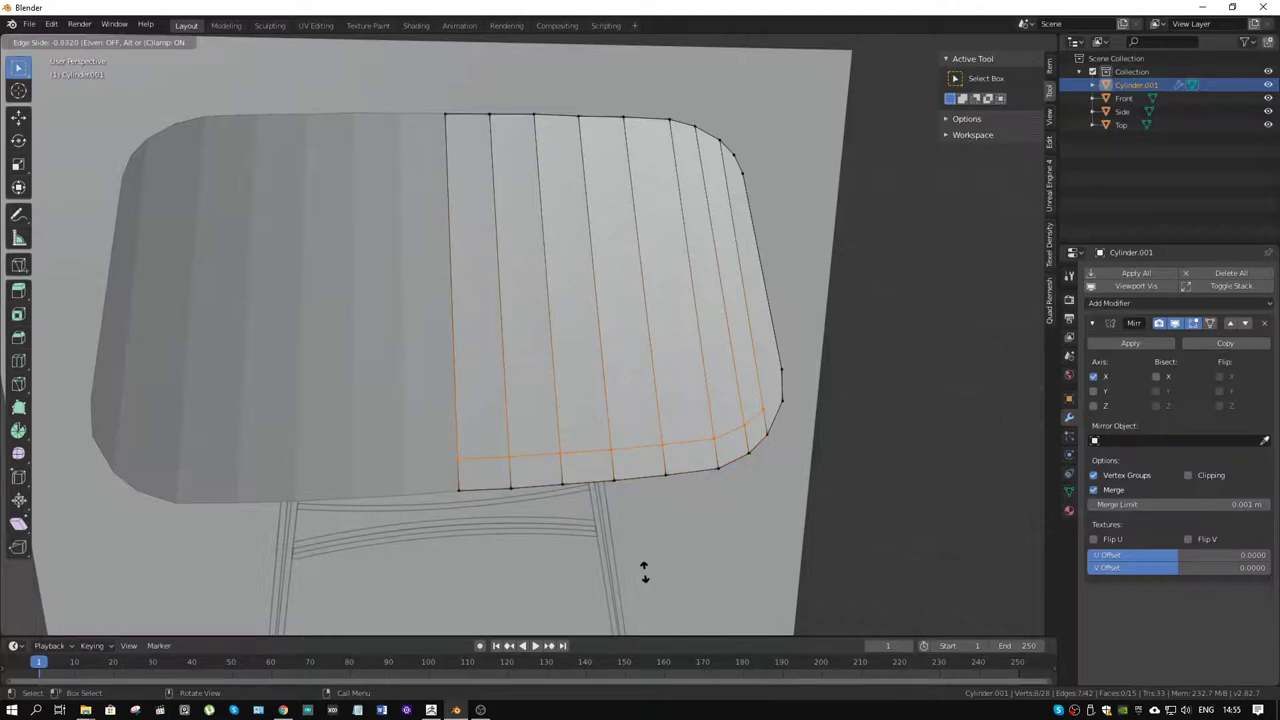
{"action": "key", "text": "e"}
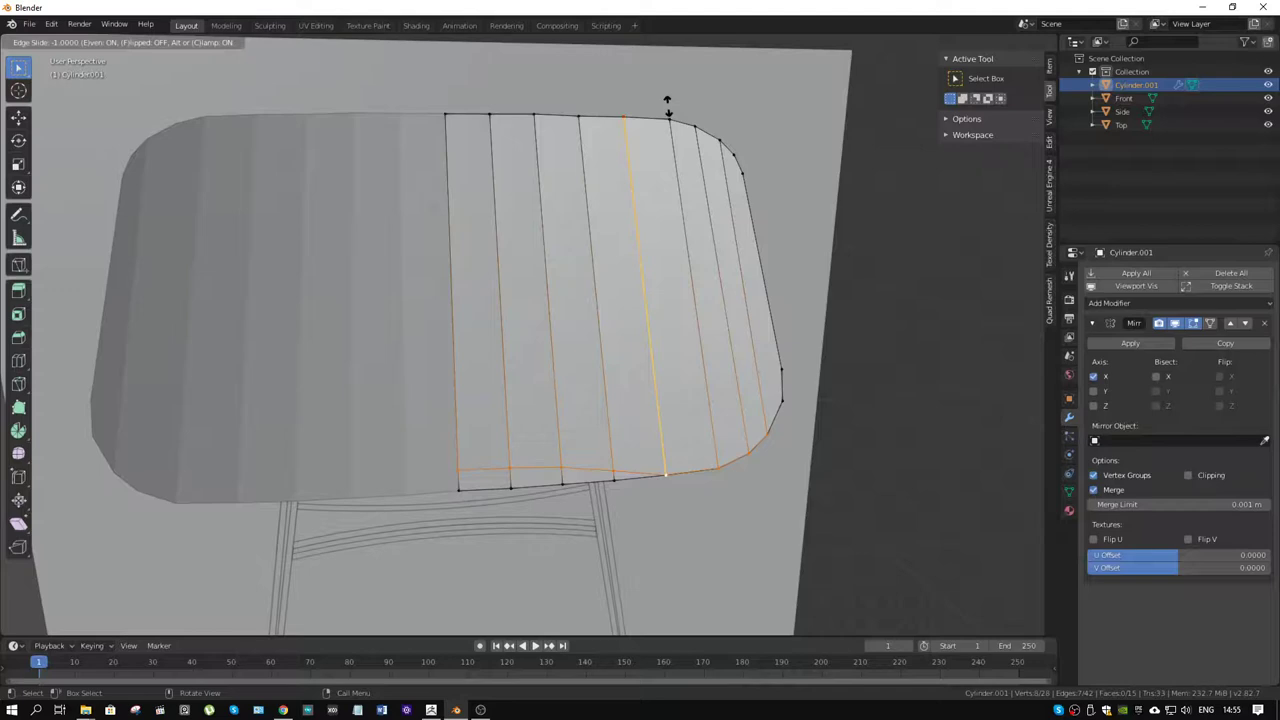
{"action": "key", "text": "e"}
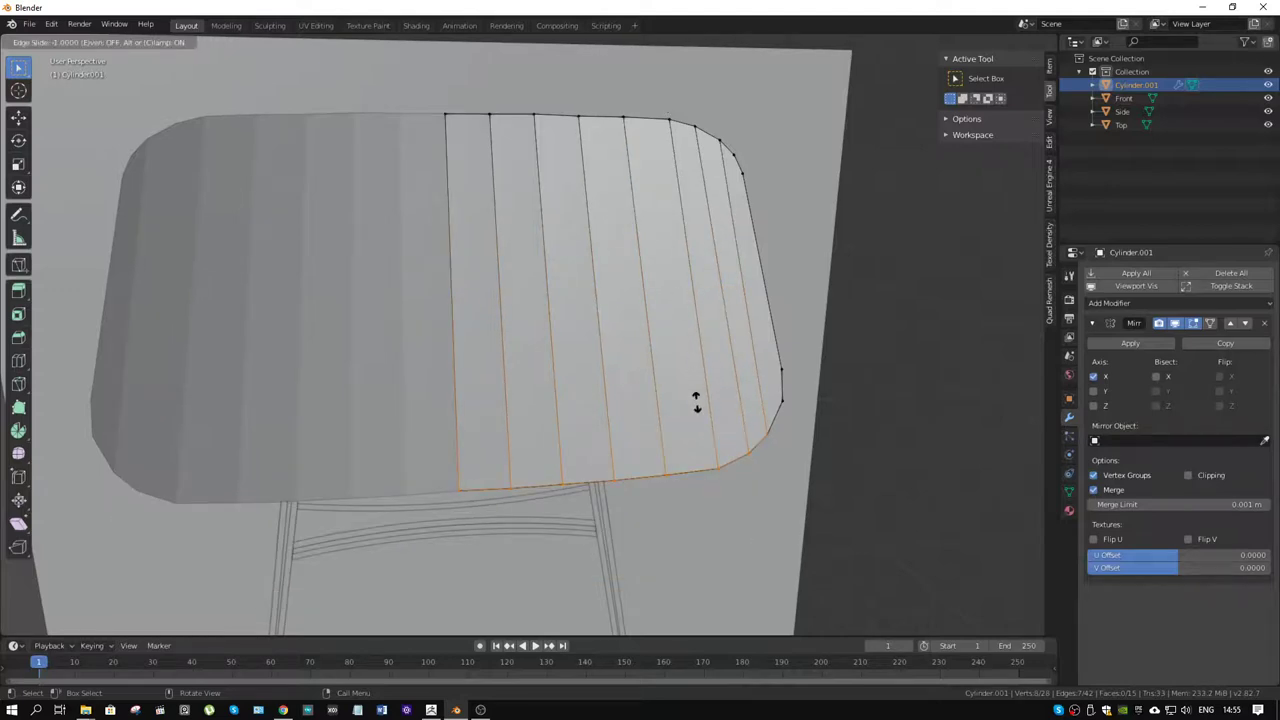
{"action": "key", "text": "e"}
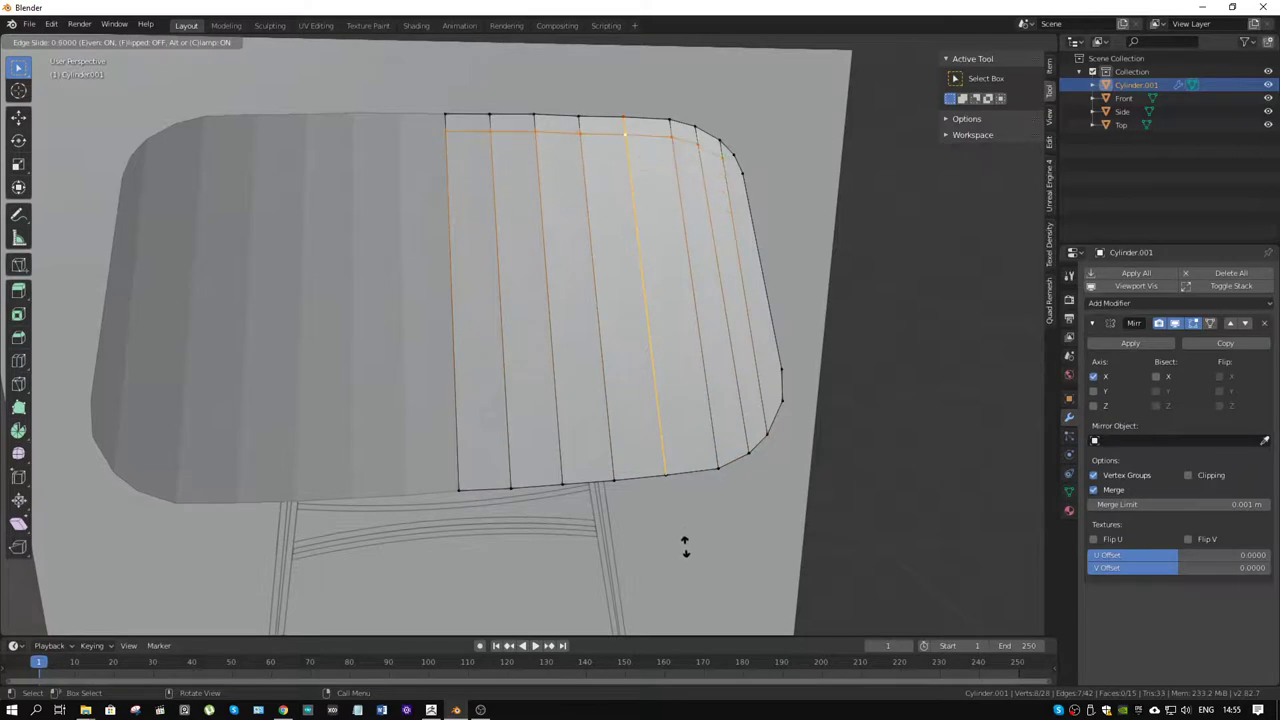
{"action": "key", "text": "f"}
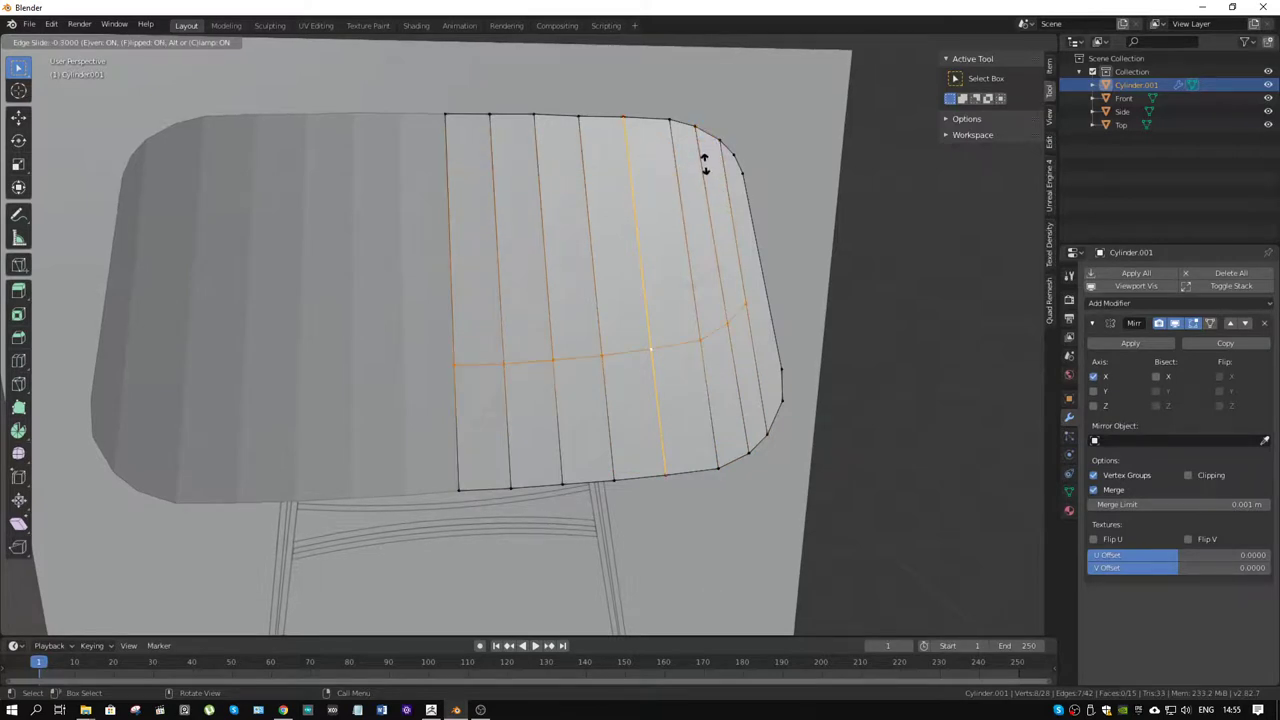
{"action": "left_click", "coordinate": [708, 250]}
{"action": "left_click", "coordinate": [759, 398]}
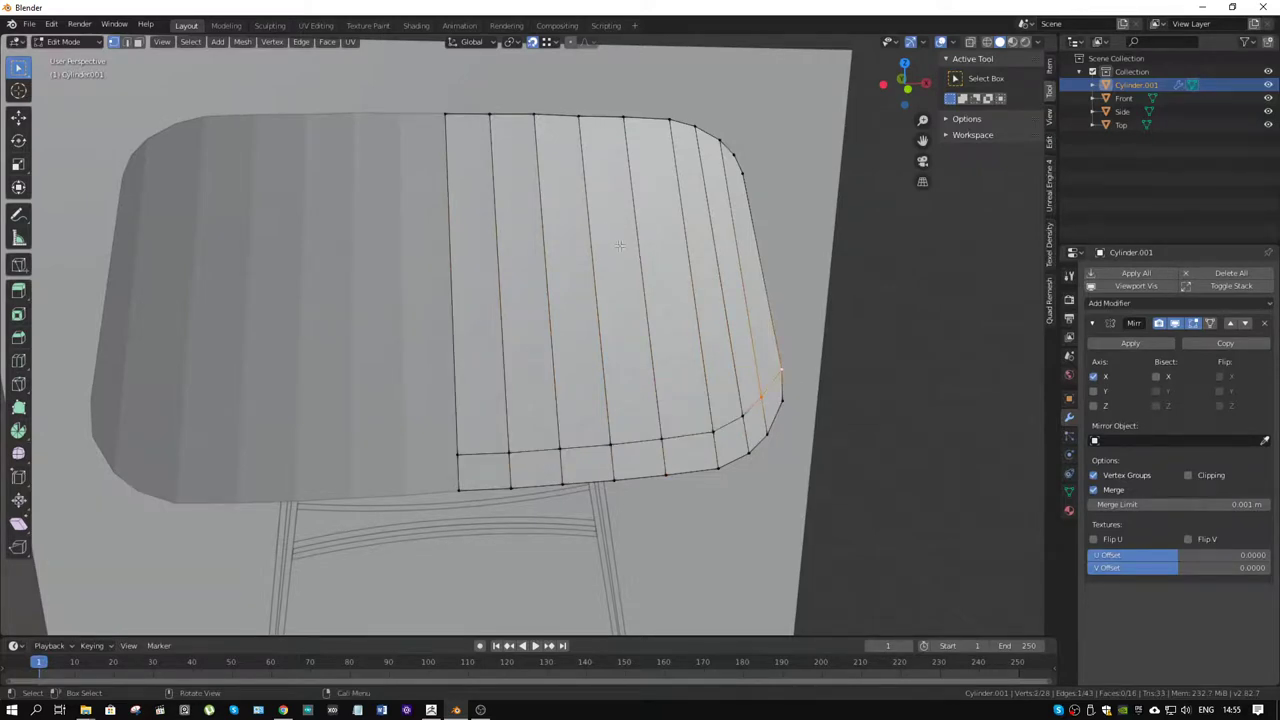
- Cut an edge loop across the vertical strips and slide it just below the top rim
{"action": "key", "text": "ctrl+r"}
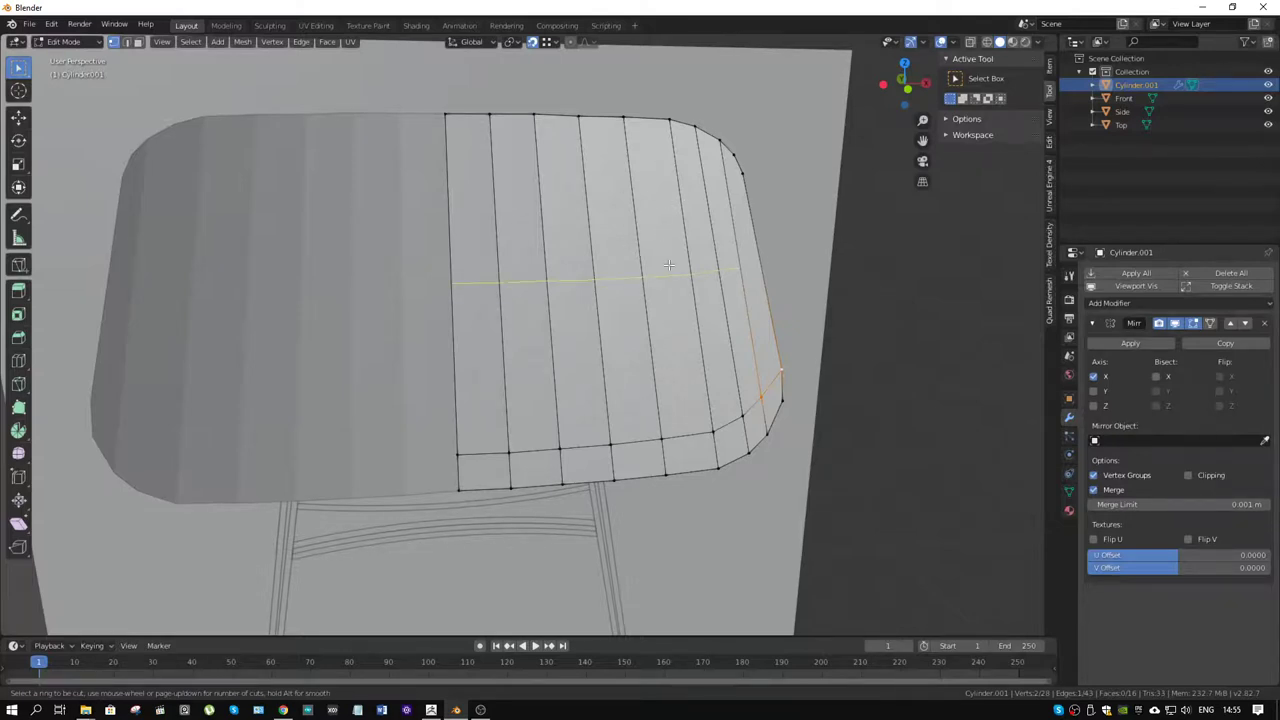
{"action": "left_click", "coordinate": [663, 270]}
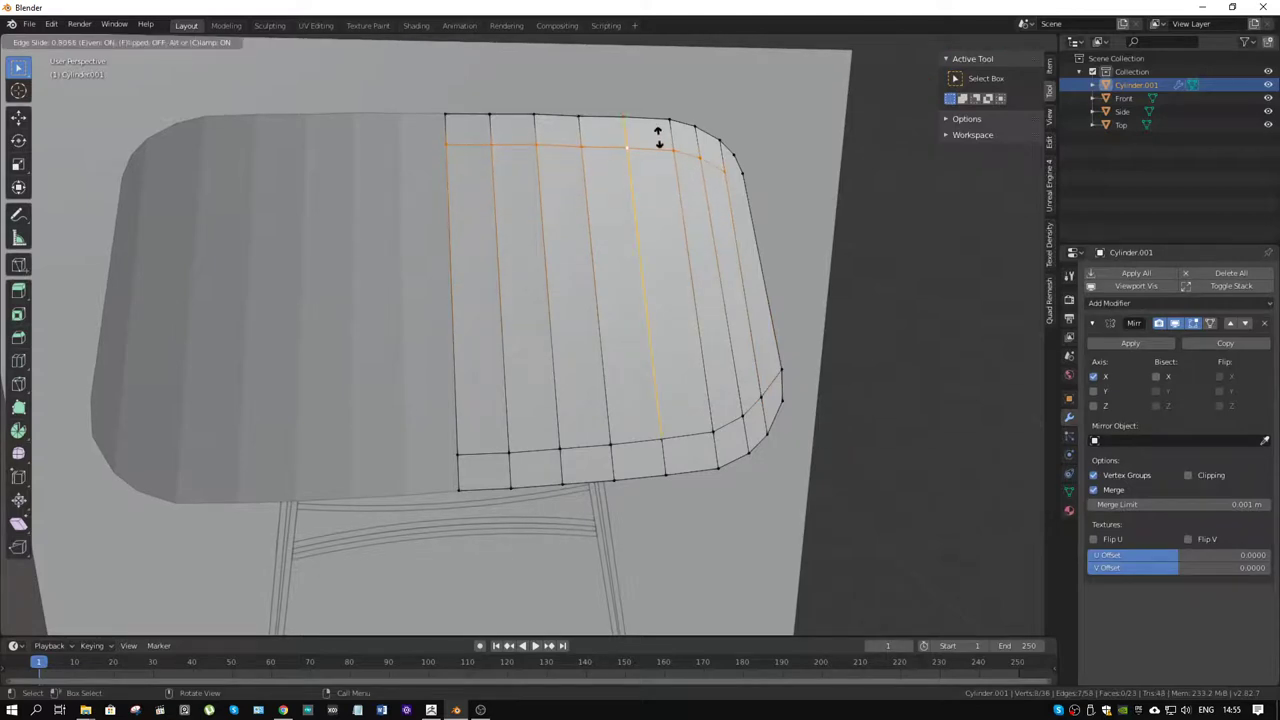
{"action": "left_click", "coordinate": [659, 134]}
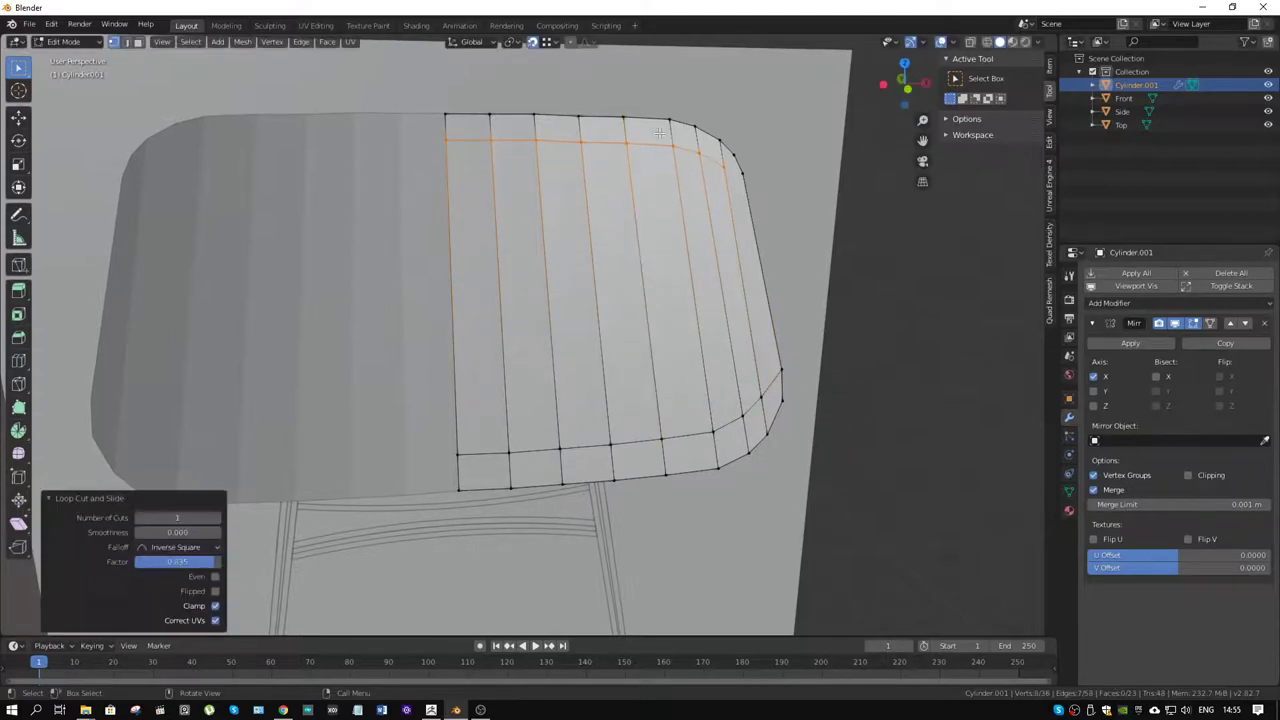
{"action": "left_click", "coordinate": [730, 170]}
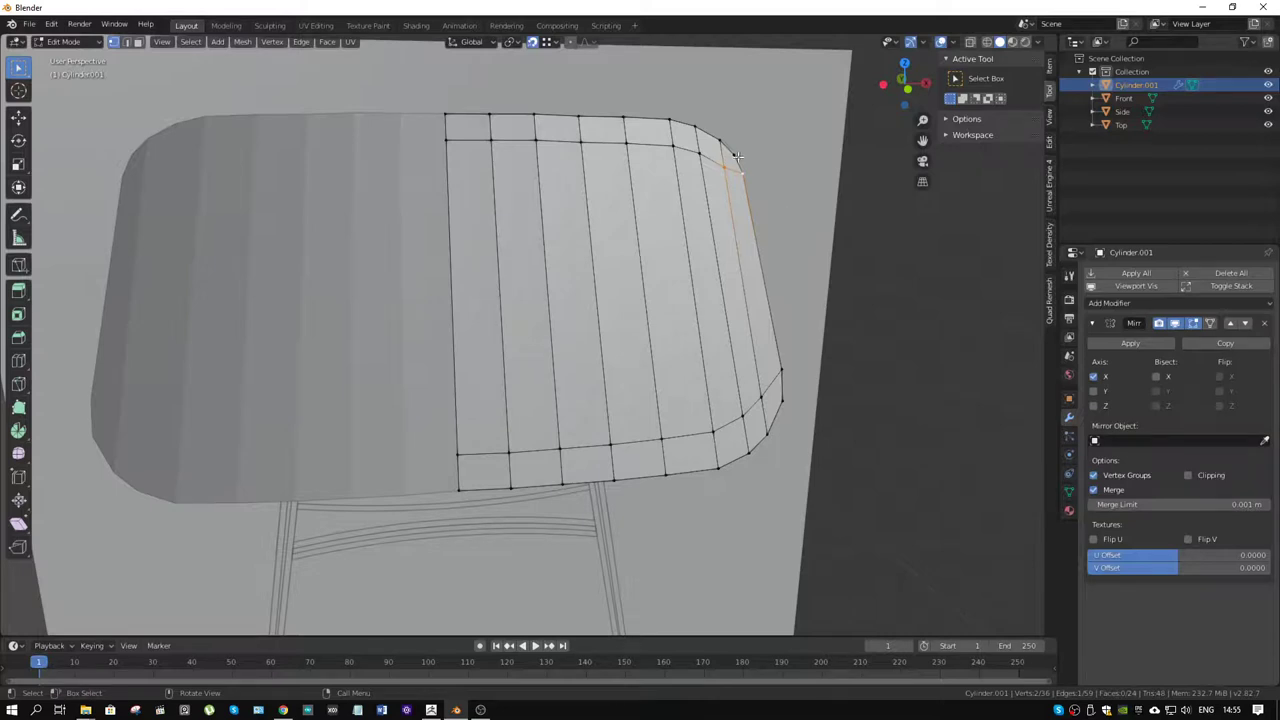
- Knife-cut an edge from the top-right corner to the lower-right corner vertex
{"action": "key", "text": "k"}
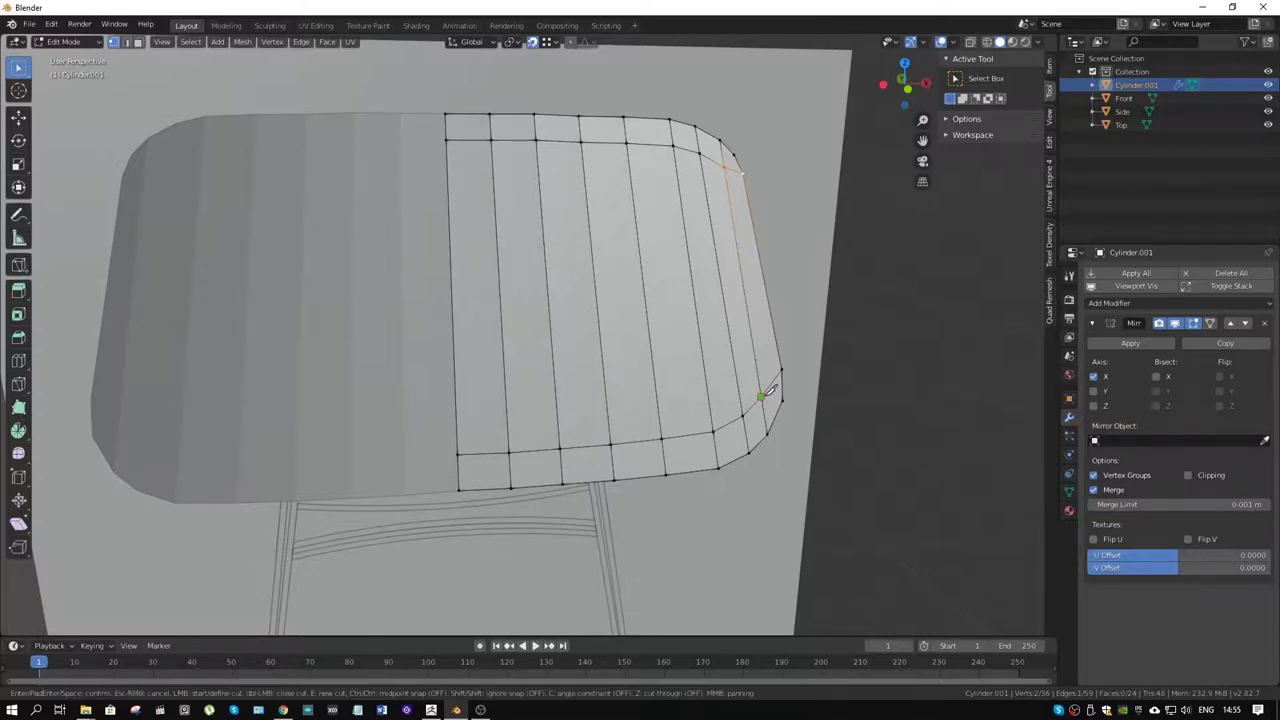
{"action": "left_click", "coordinate": [785, 397]}
{"action": "key", "text": "Return"}
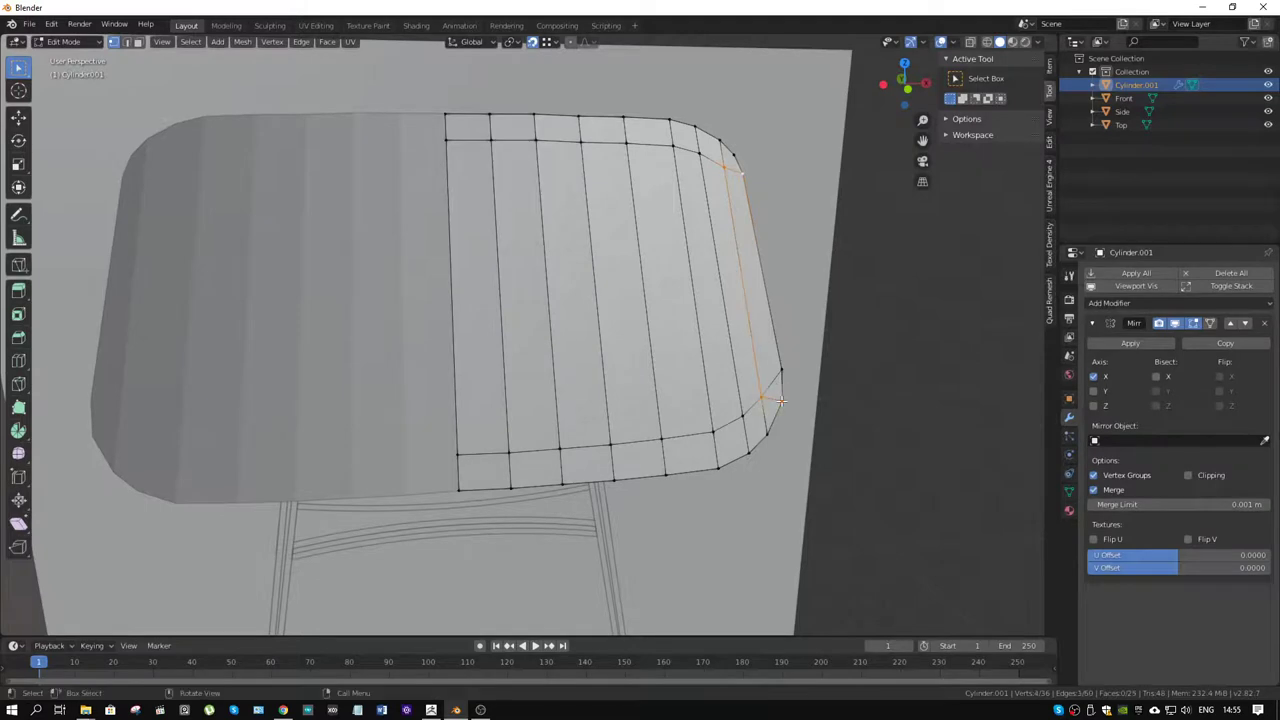
{"action": "key", "text": "k"}
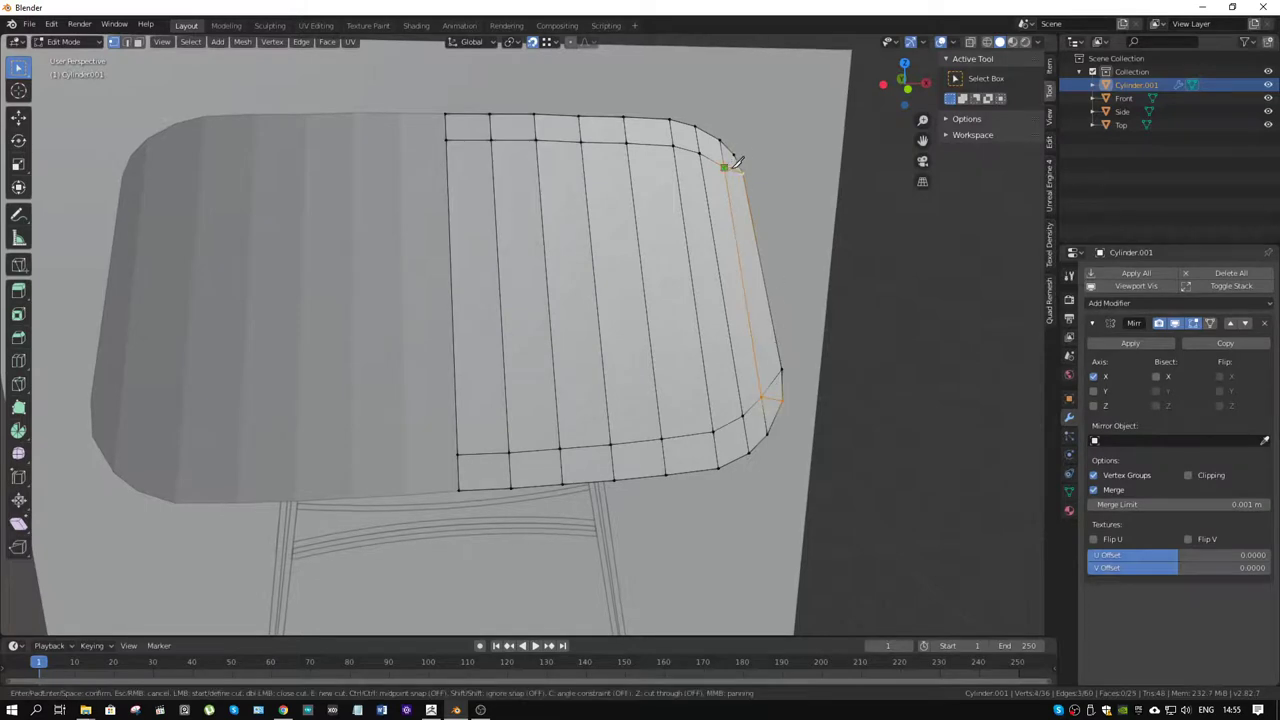
{"action": "key", "text": "Escape"}
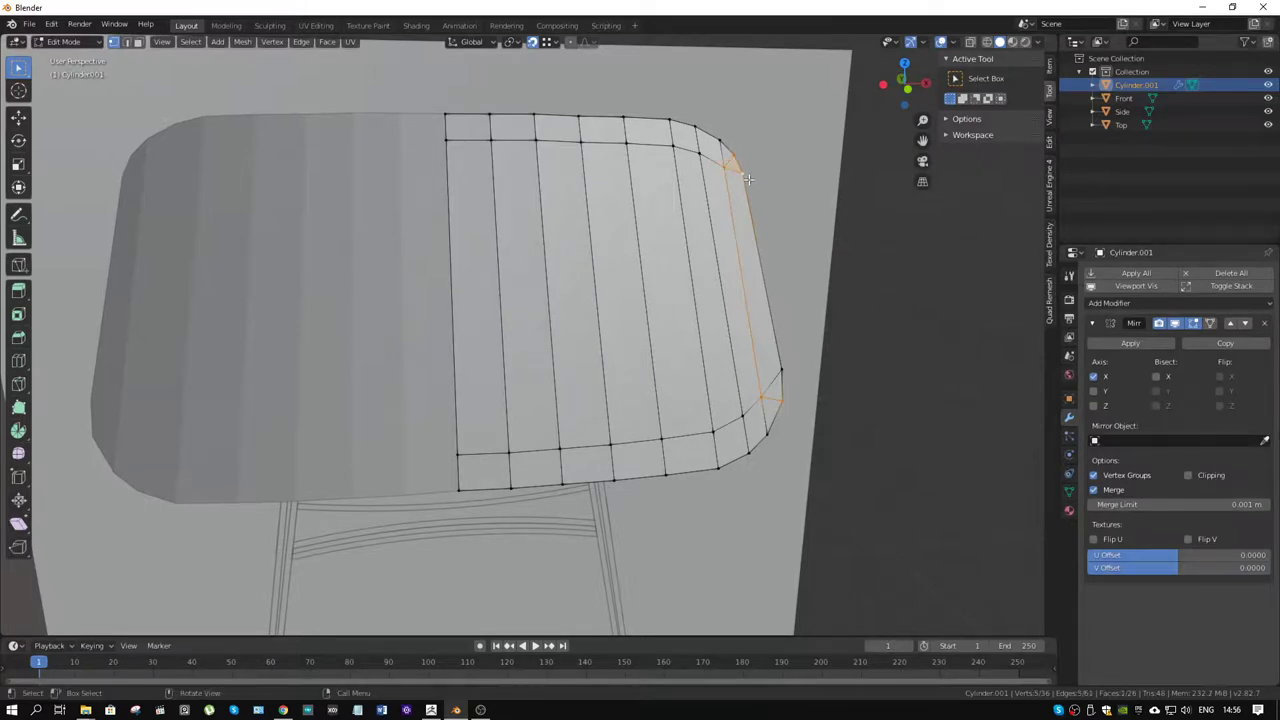
- In edge select, select the right-side vertical edge and small lower-right corner edge
{"action": "key", "text": "2"}
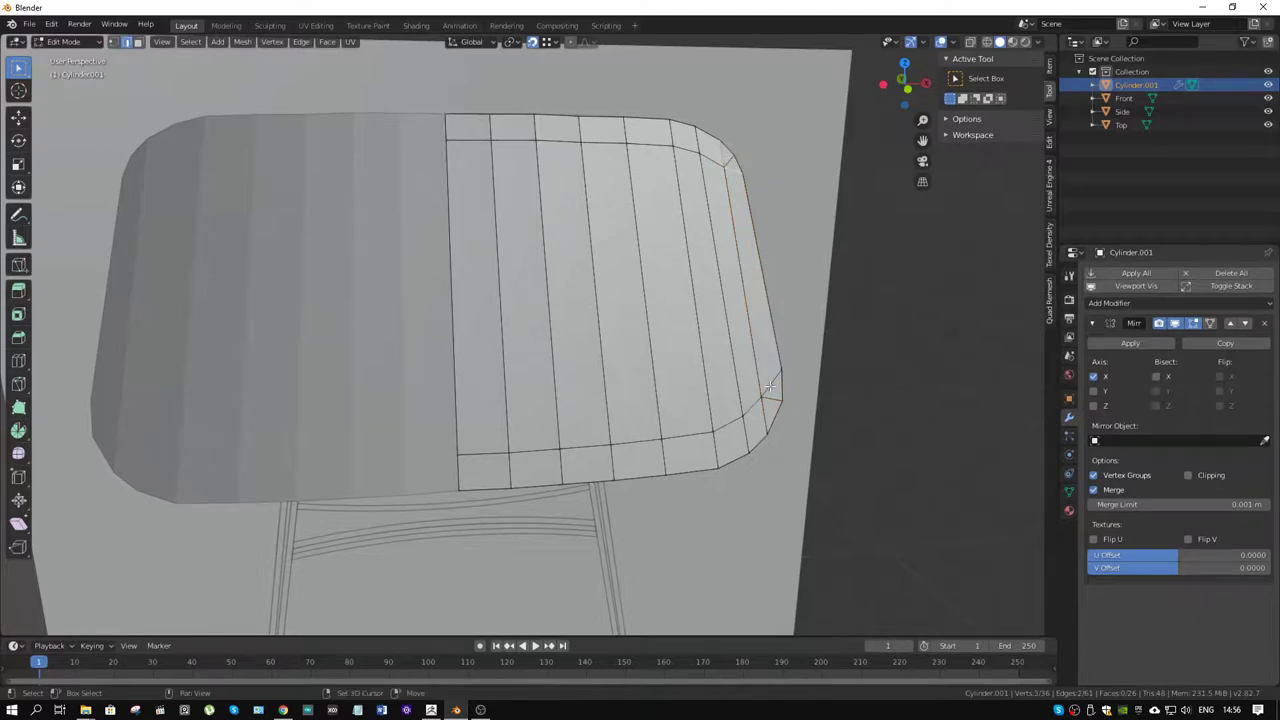
{"action": "left_click", "coordinate": [770, 387], "text": "shift"}
{"action": "left_click", "coordinate": [768, 418], "text": "shift"}
{"action": "middle_click_drag", "start_coordinate": [811, 382], "coordinate": [762, 373]}
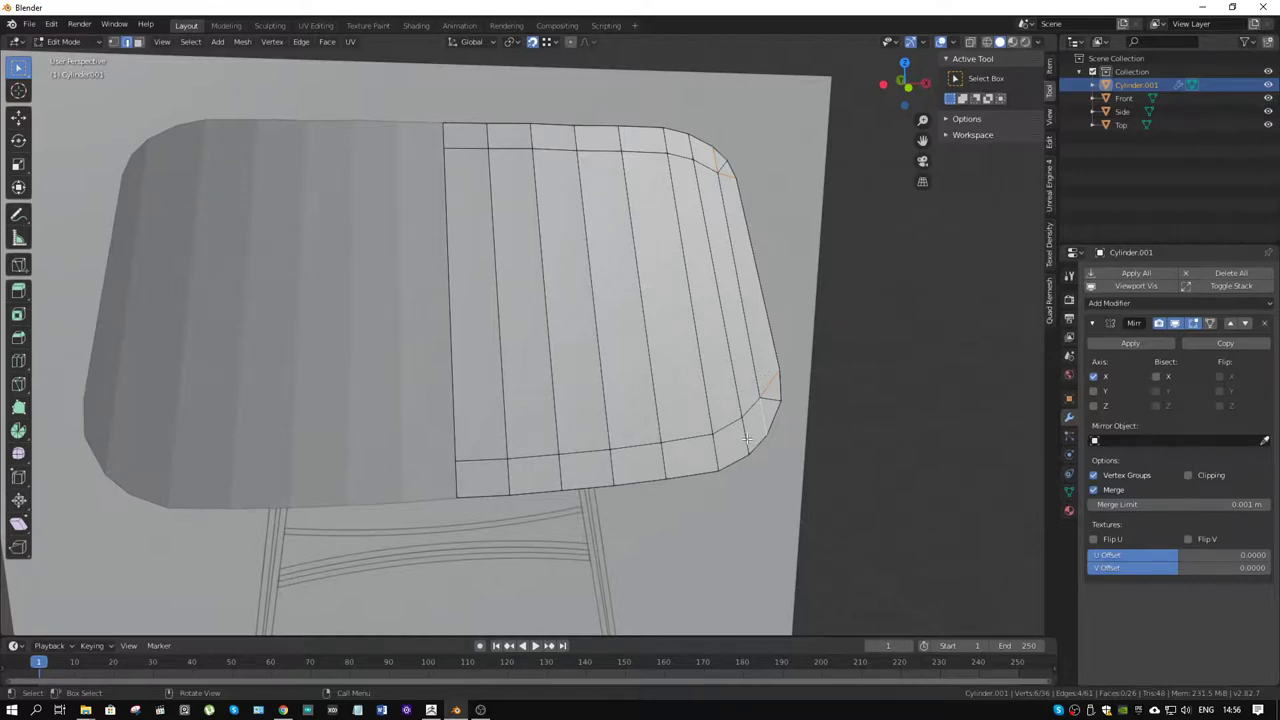
{"action": "left_click", "coordinate": [772, 381]}
{"action": "left_click", "coordinate": [770, 381]}
{"action": "left_click", "coordinate": [774, 400]}
- Try dissolving the selected corner edges, then undo back to vertex selection
{"action": "left_click", "coordinate": [724, 165], "text": "shift"}
{"action": "key", "text": "x"}
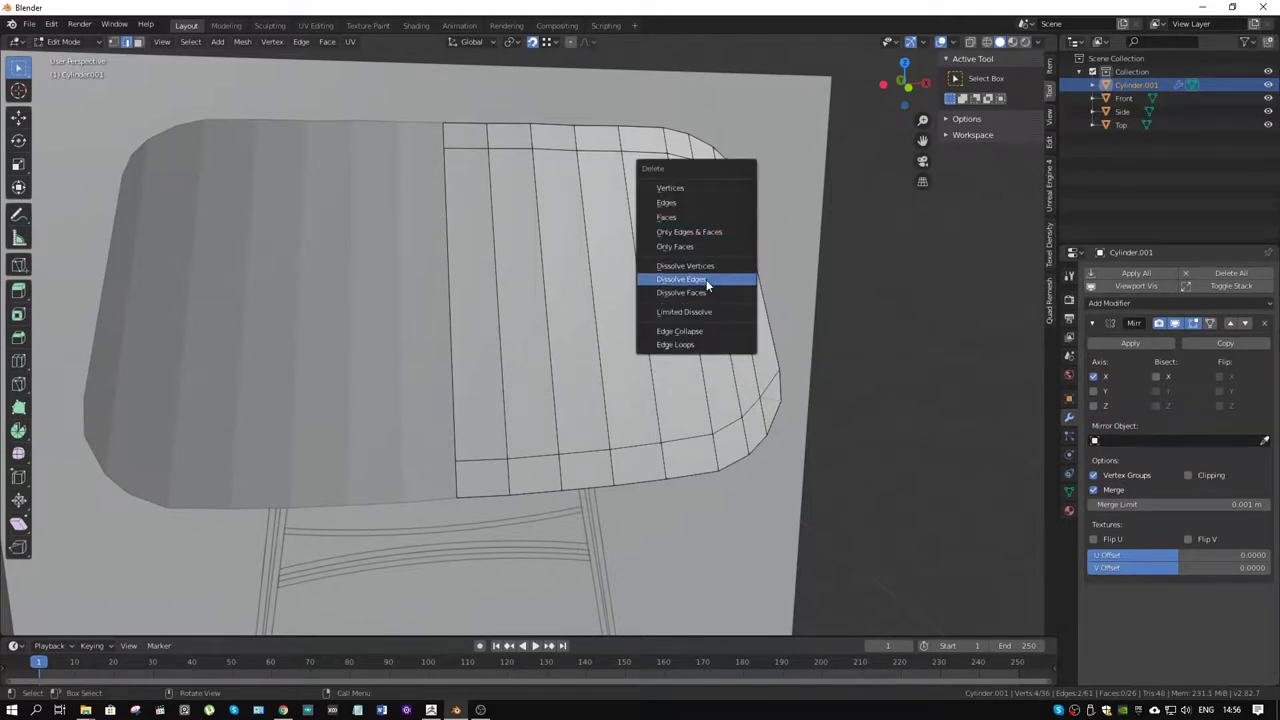
{"action": "left_click", "coordinate": [706, 279]}
{"action": "mouse_move", "coordinate": [706, 279]}
{"action": "middle_mouse_down"}
{"action": "mouse_move", "coordinate": [678, 286]}
{"action": "mouse_move", "coordinate": [689, 286]}
{"action": "middle_mouse_up"}
{"action": "key", "text": "ctrl+z"}
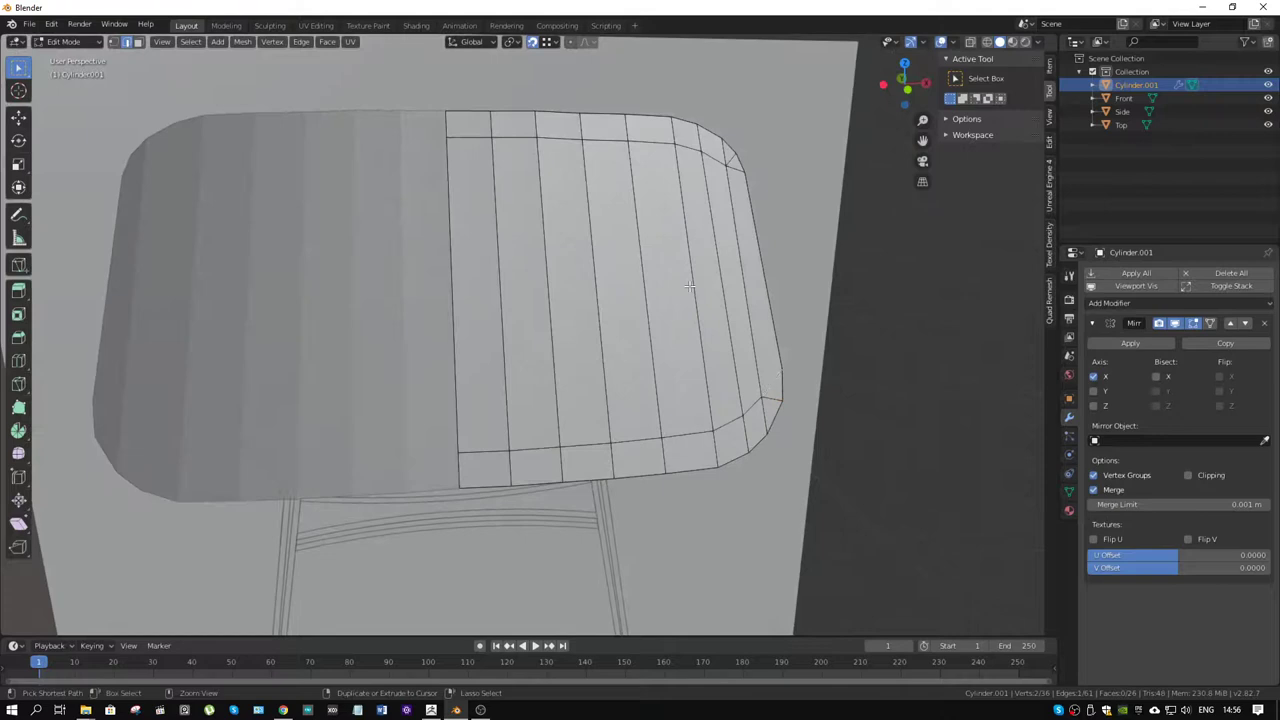
{"action": "key", "text": "ctrl+z"}
{"action": "key", "text": "ctrl+z"}
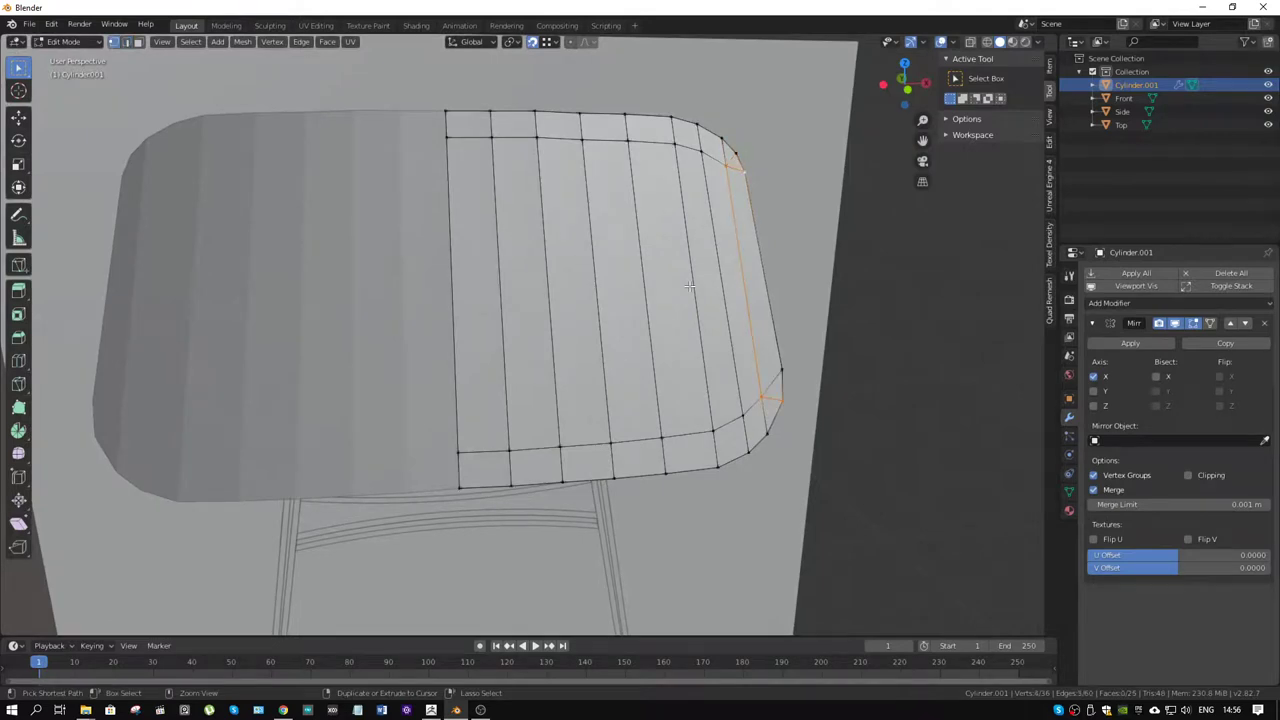
{"action": "key", "text": "ctrl+z"}
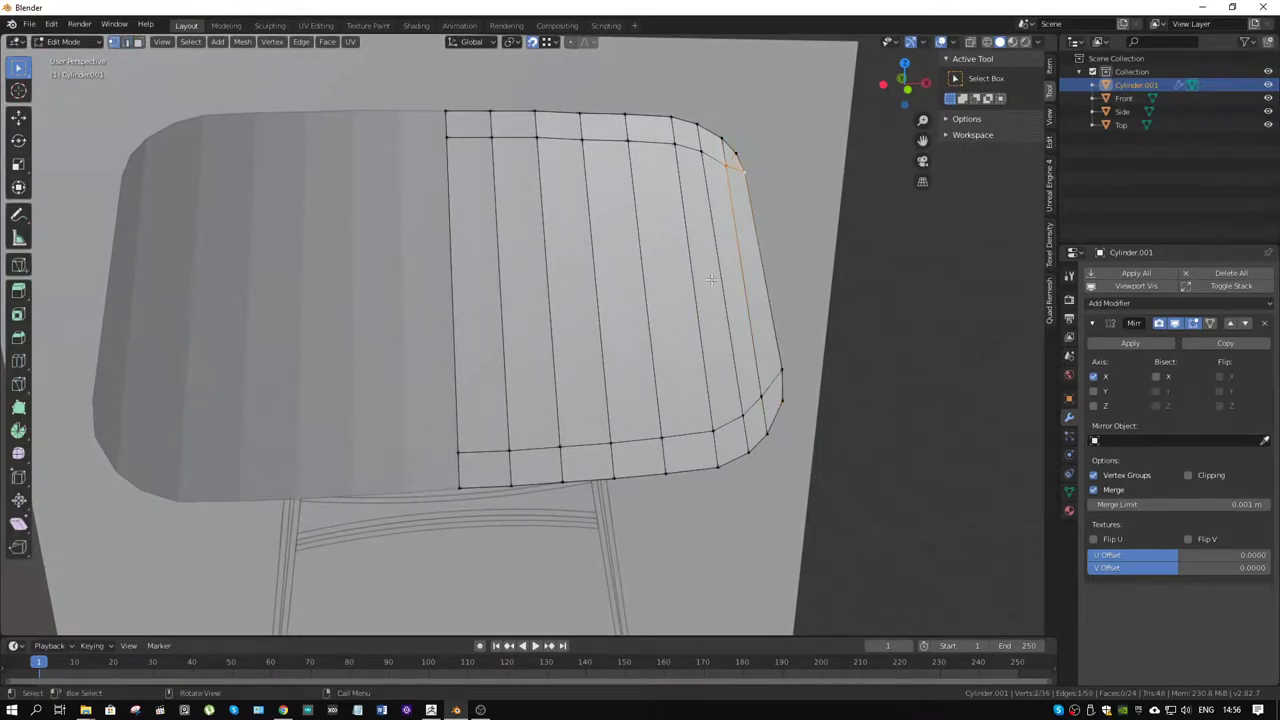
- Add a three-cut loop cut across the middle of the backrest and return to Object Mode
{"action": "key", "text": "z"}
{"action": "middle_click_drag", "start_coordinate": [669, 269], "coordinate": [714, 277]}
{"action": "key", "text": "ctrl+r"}
{"action": "scroll", "coordinate": [586, 237], "scroll_direction": "up", "scroll_amount": 1}
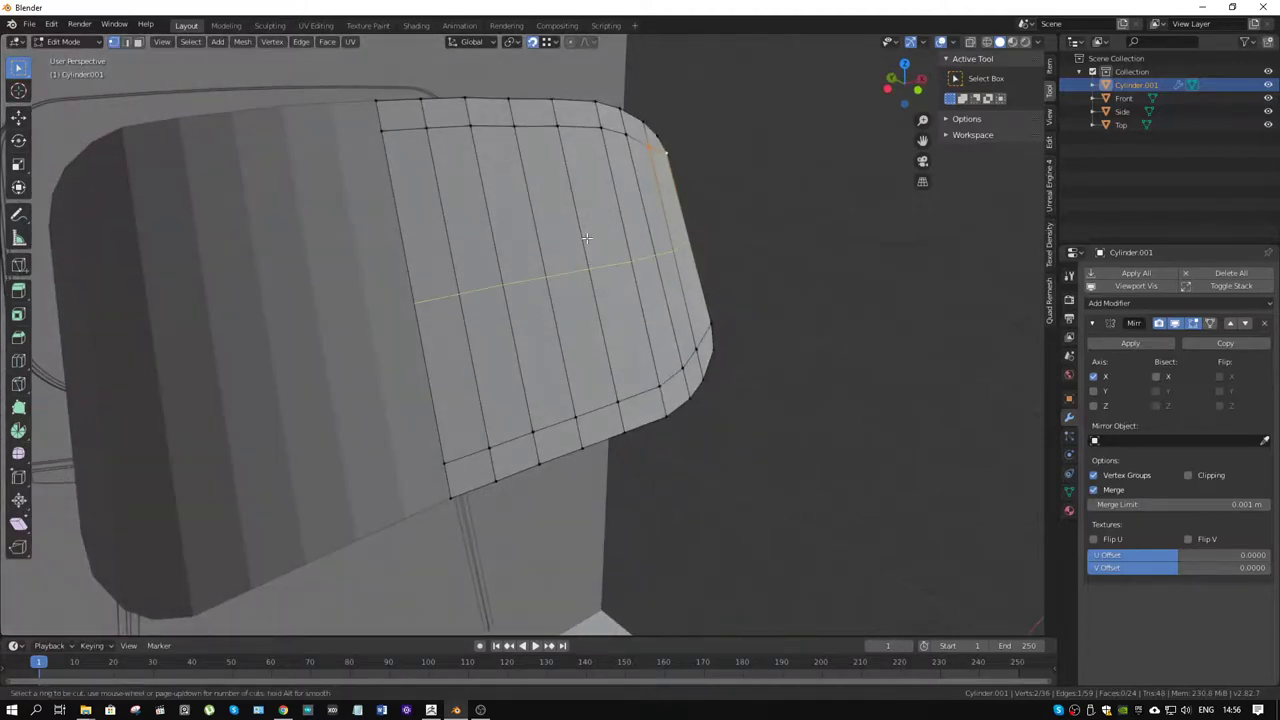
{"action": "scroll", "coordinate": [586, 237], "scroll_direction": "up", "scroll_amount": 1}
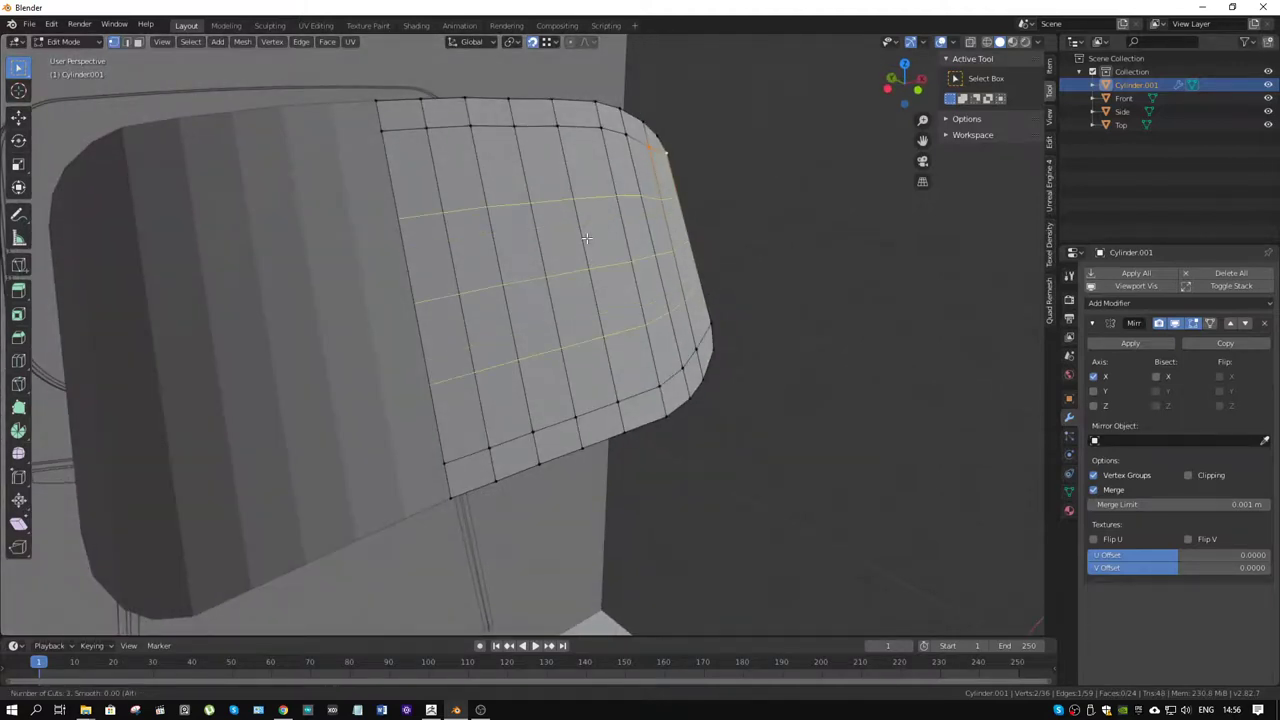
{"action": "left_click", "coordinate": [588, 238]}
{"action": "middle_click_drag", "start_coordinate": [588, 238], "coordinate": [587, 302]}
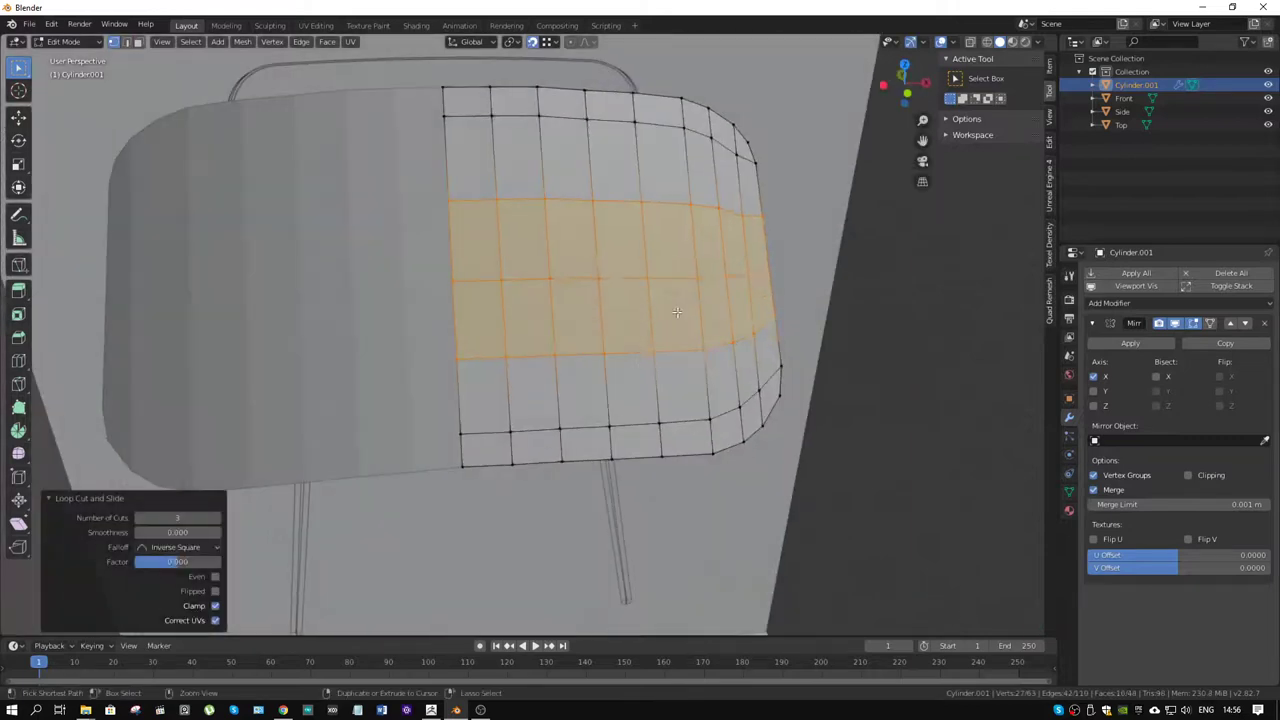
{"action": "key", "text": "Tab"}
- Add a Subdivision Surface modifier at viewport level 2 and shade the backrest smooth
{"action": "left_click", "coordinate": [1178, 303]}
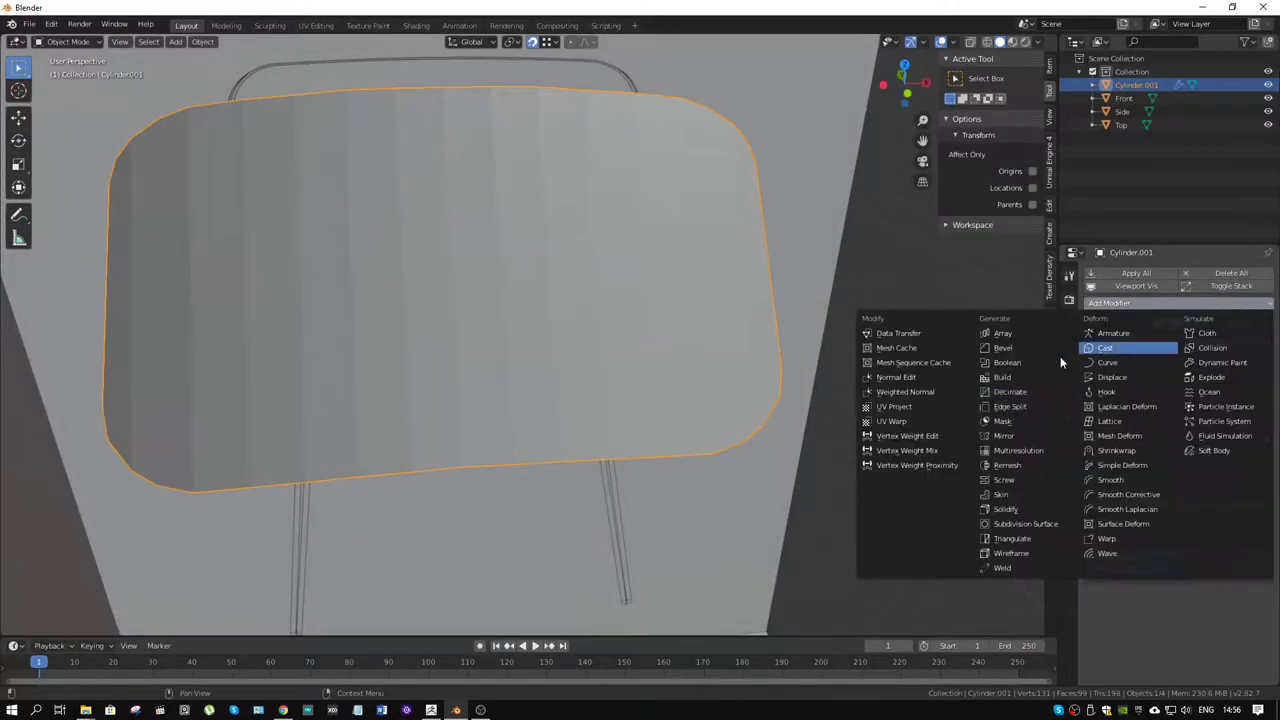
{"action": "left_click", "coordinate": [1000, 510]}
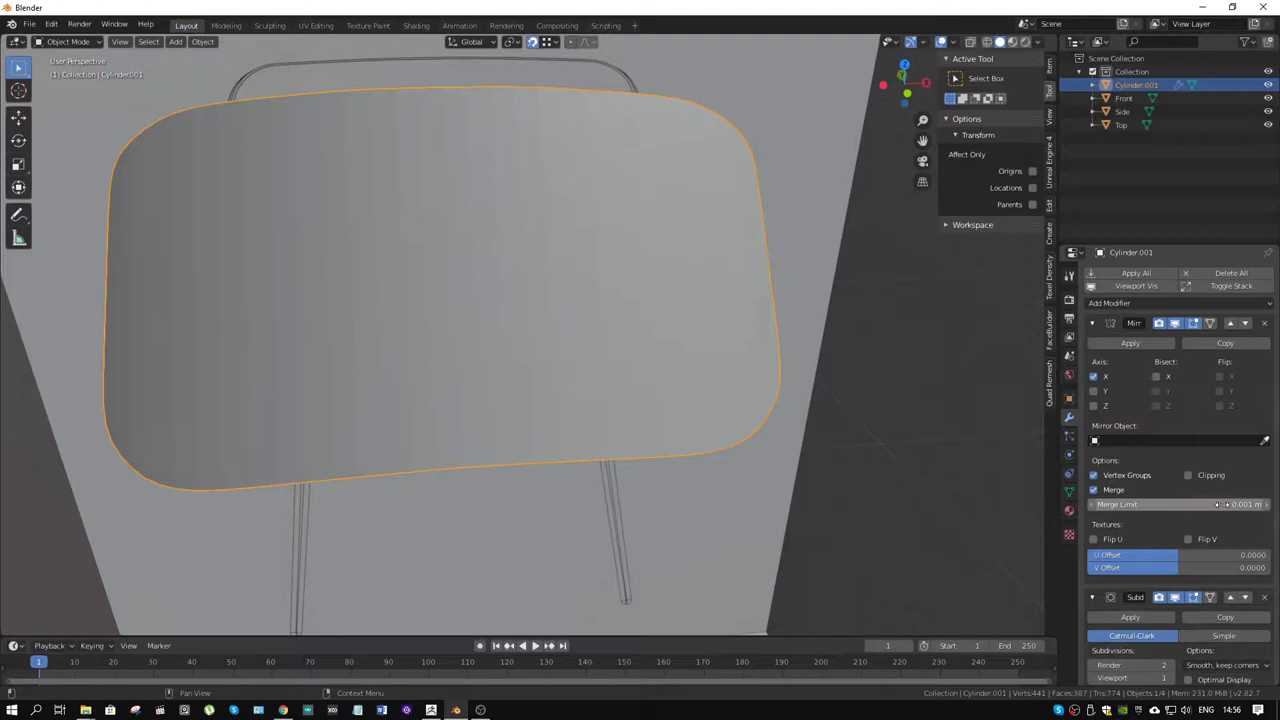
{"action": "scroll", "coordinate": [1200, 510], "scroll_direction": "down", "scroll_amount": 1}
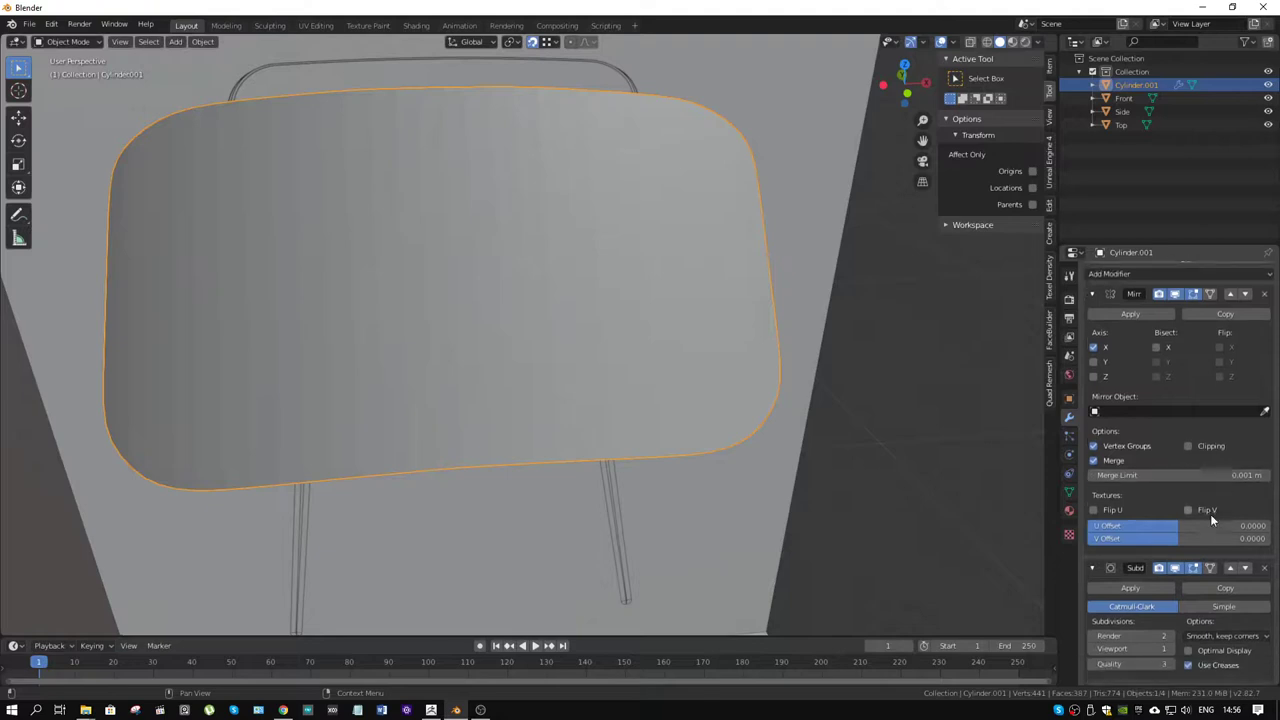
{"action": "left_click", "coordinate": [1170, 648]}
{"action": "mouse_move", "coordinate": [654, 234]}
{"action": "middle_mouse_down"}
{"action": "mouse_move", "coordinate": [655, 213]}
{"action": "mouse_move", "coordinate": [639, 244]}
{"action": "middle_mouse_up"}
{"action": "right_click", "coordinate": [639, 244]}
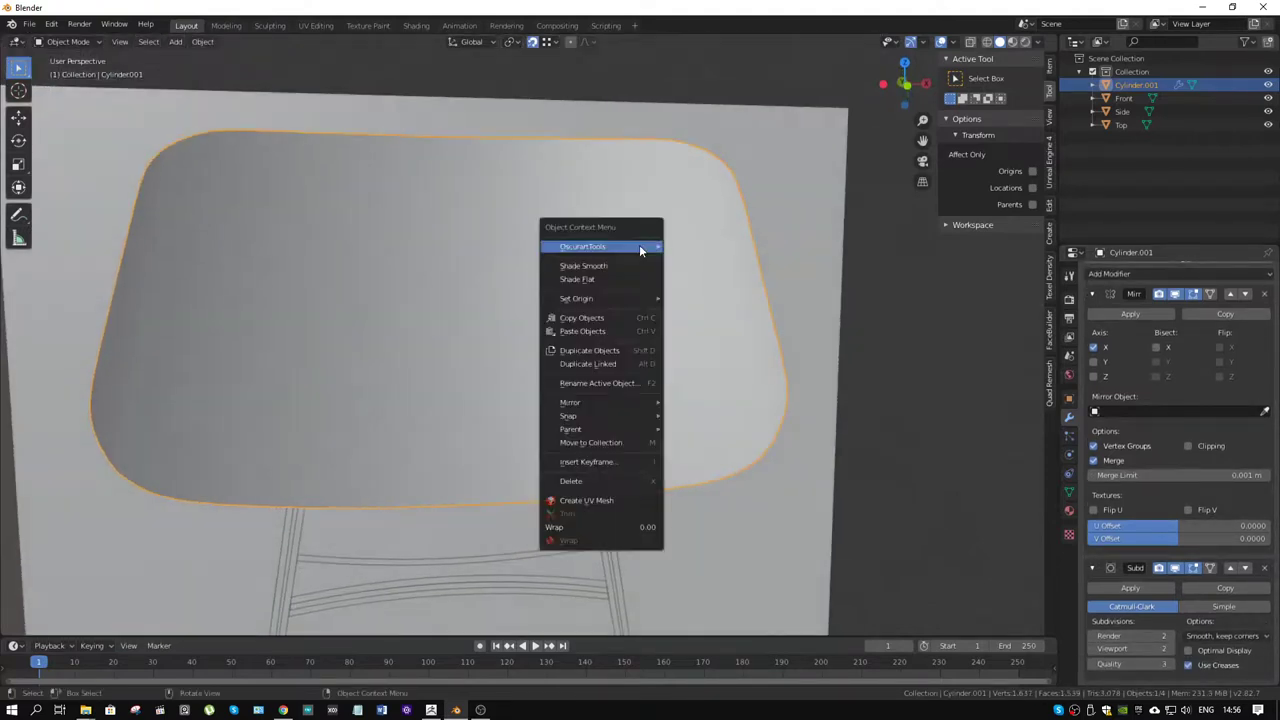
{"action": "left_click", "coordinate": [618, 267]}
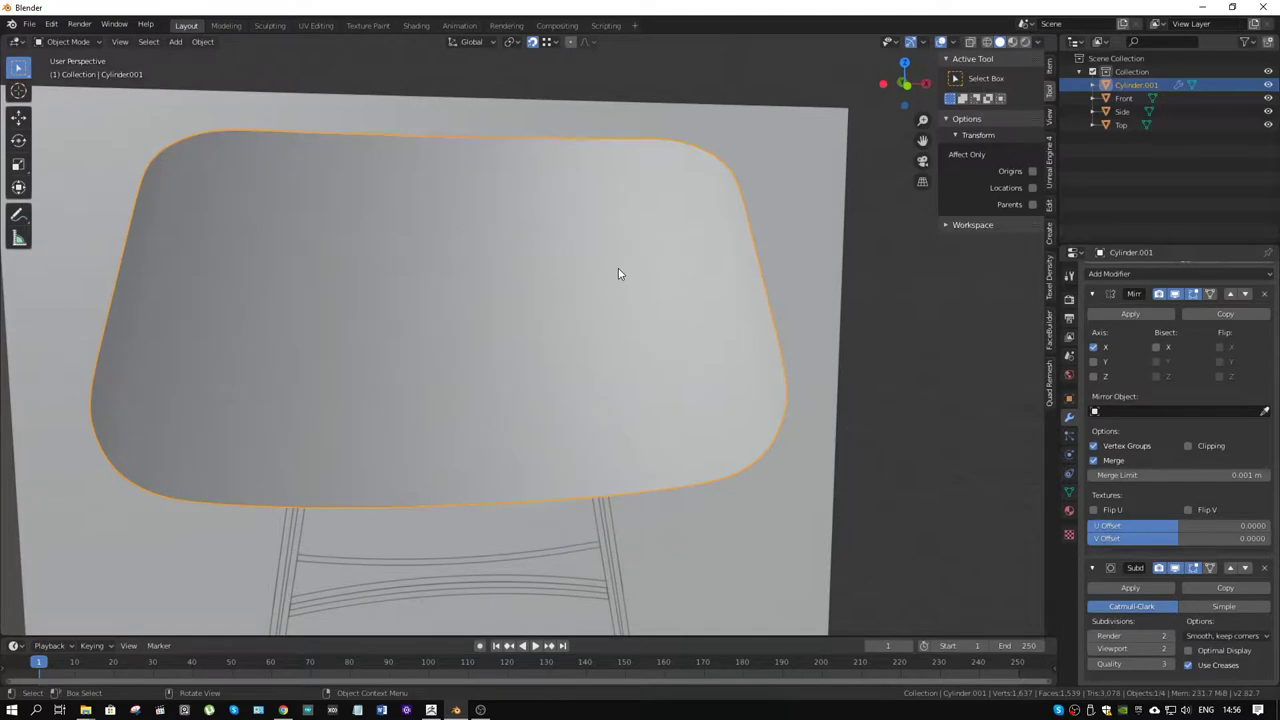
- Add a Solidify modifier, 0.008 m thick, with Even Thickness and High Quality Normals
{"action": "middle_click_drag", "start_coordinate": [786, 284], "coordinate": [704, 288]}
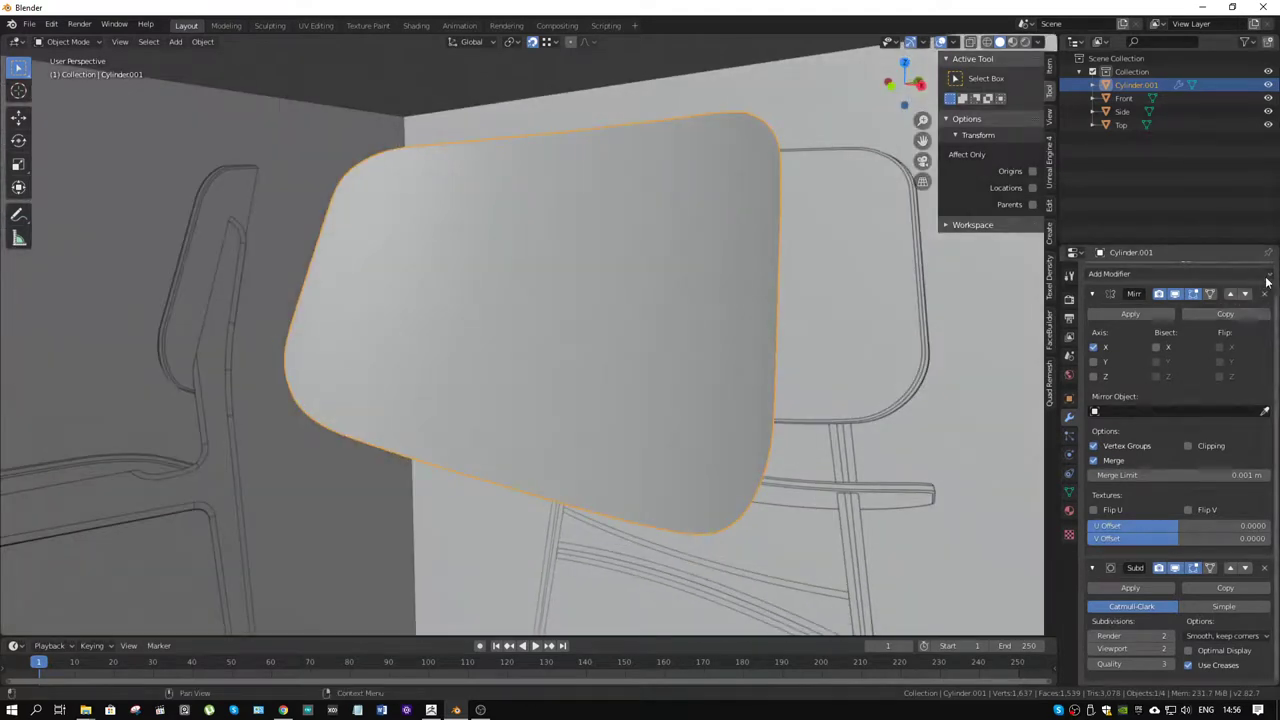
{"action": "left_click", "coordinate": [1180, 274]}
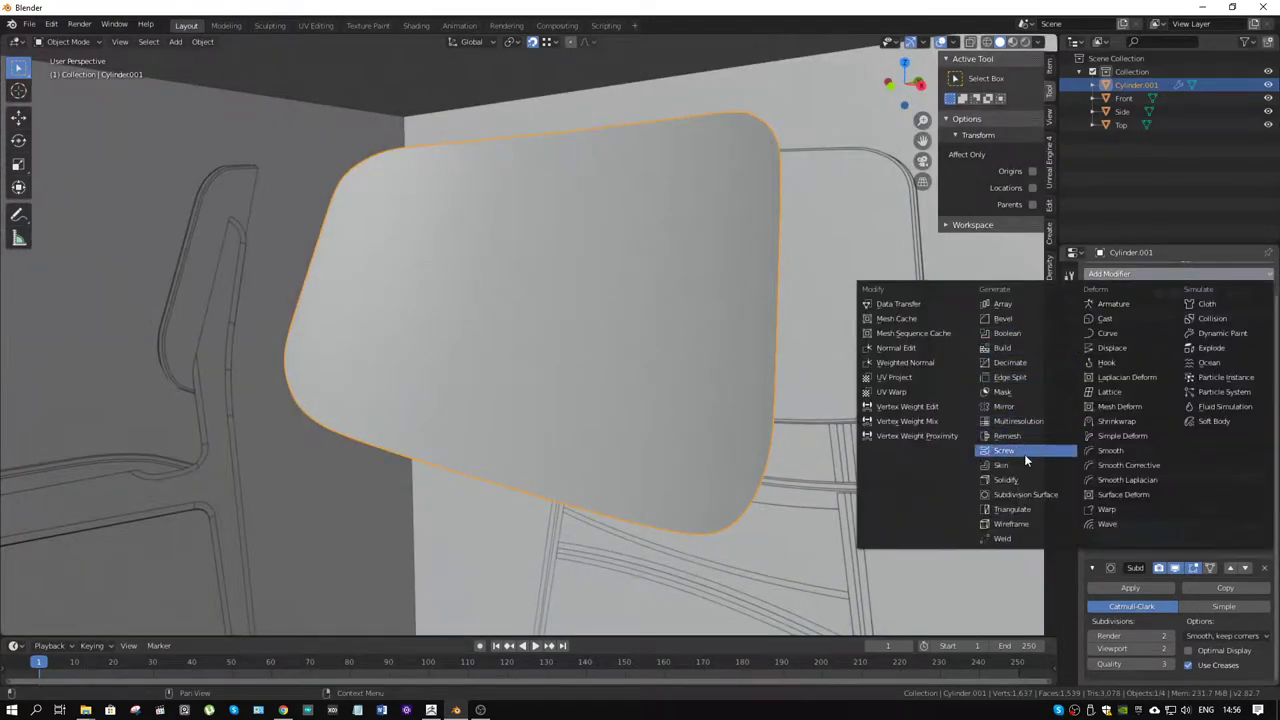
{"action": "left_click", "coordinate": [1025, 482]}
{"action": "mouse_move", "coordinate": [1024, 481]}
{"action": "middle_mouse_down"}
{"action": "mouse_move", "coordinate": [780, 329]}
{"action": "mouse_move", "coordinate": [763, 335]}
{"action": "middle_mouse_up"}
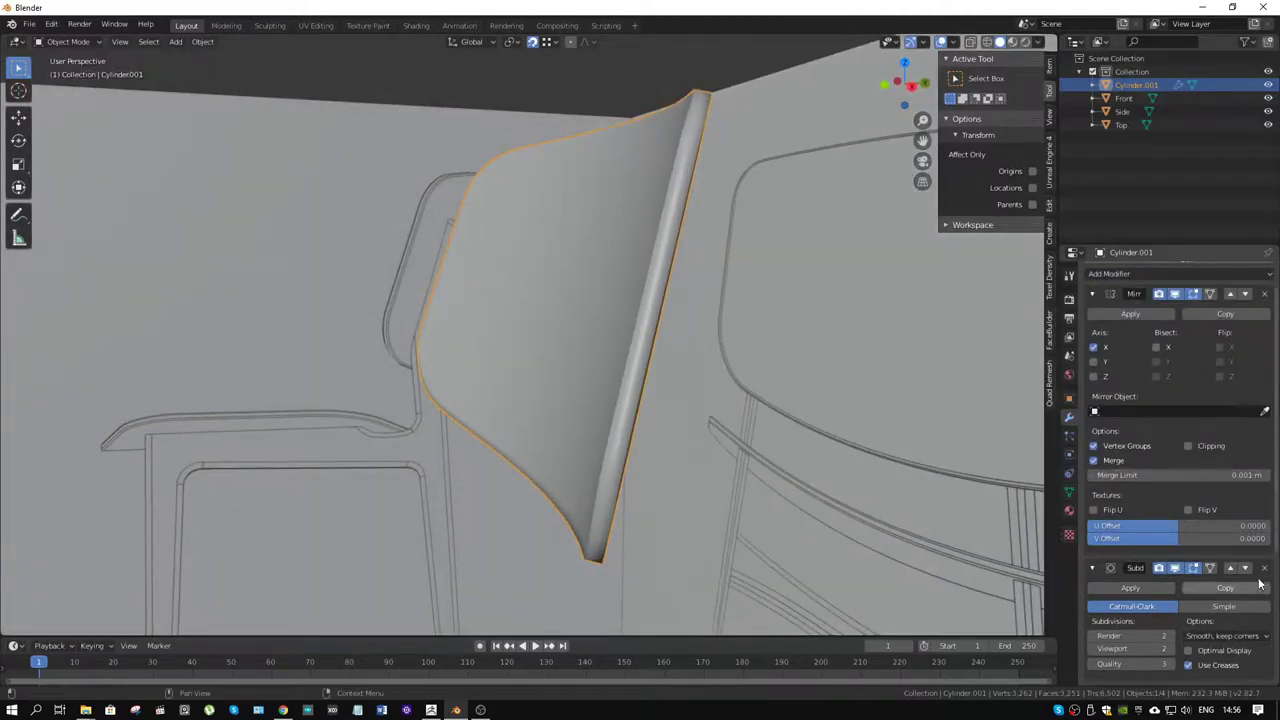
{"action": "scroll", "coordinate": [1237, 604], "scroll_direction": "down", "scroll_amount": 2}
{"action": "scroll", "coordinate": [1237, 604], "scroll_direction": "down", "scroll_amount": 2}
{"action": "scroll", "coordinate": [1224, 591], "scroll_direction": "down", "scroll_amount": 2}
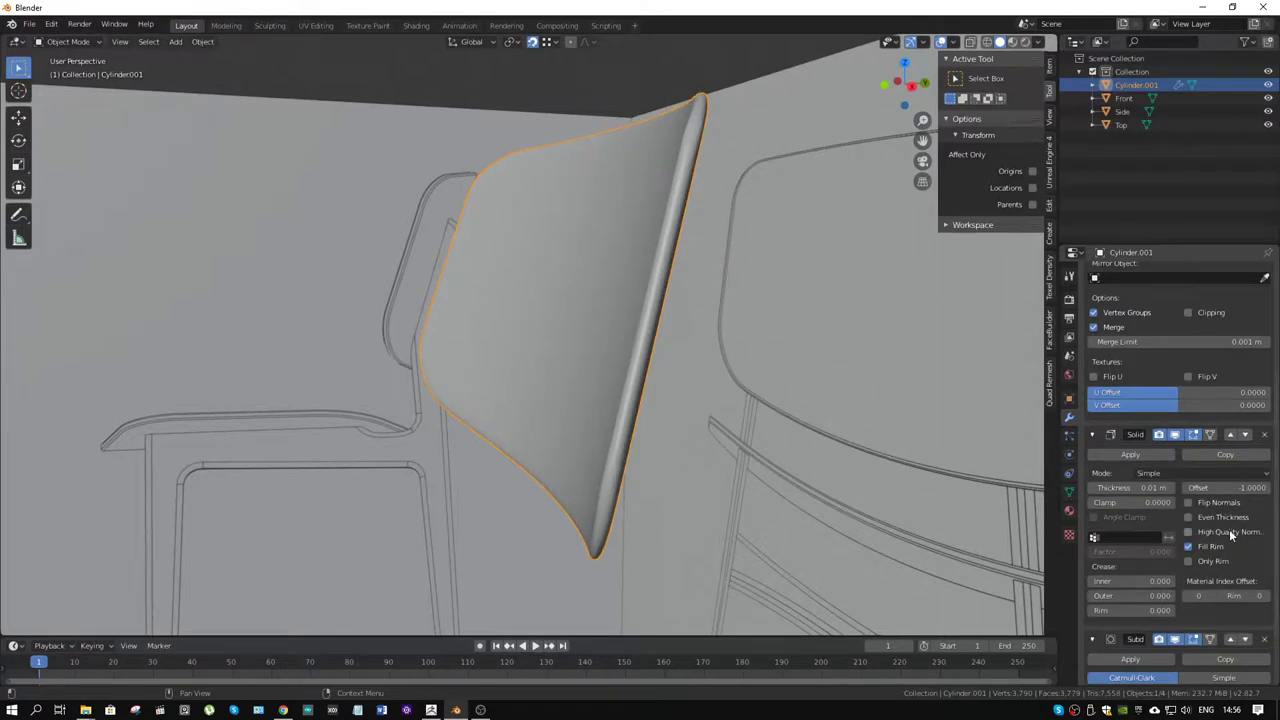
{"action": "scroll", "coordinate": [1230, 534], "scroll_direction": "up", "scroll_amount": 2}
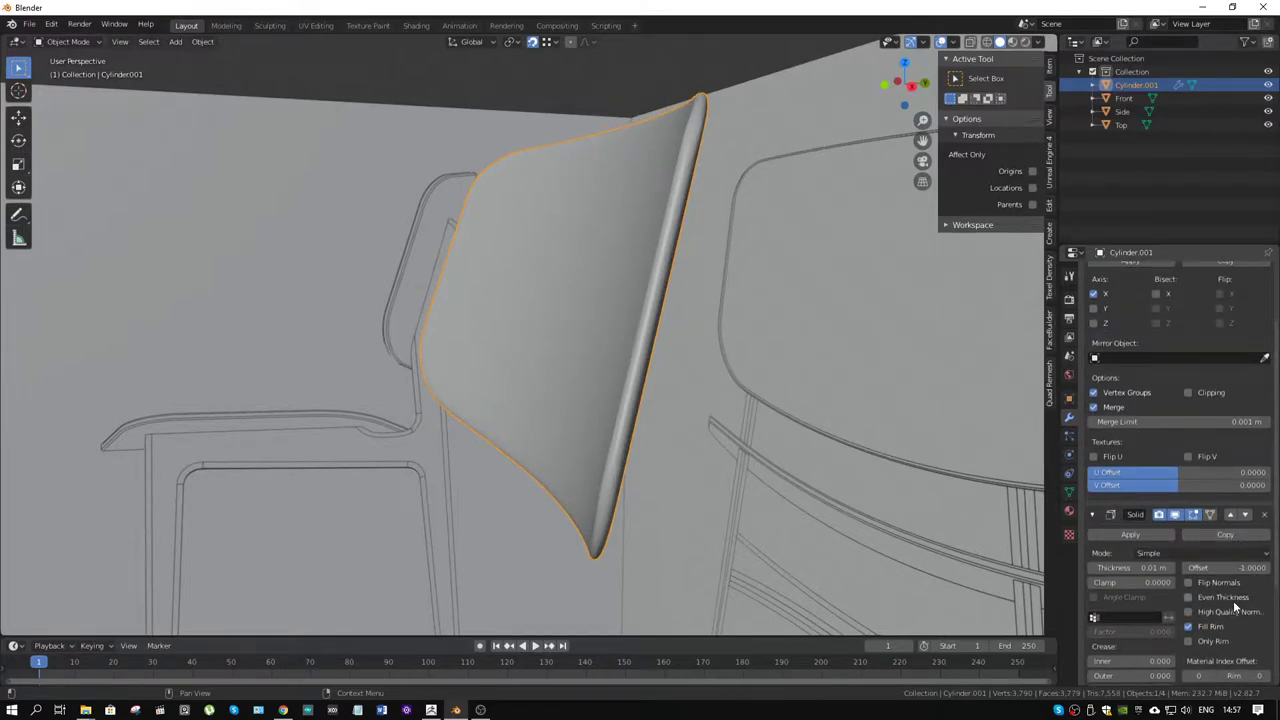
{"action": "scroll", "coordinate": [1208, 599], "scroll_direction": "down", "scroll_amount": 1}
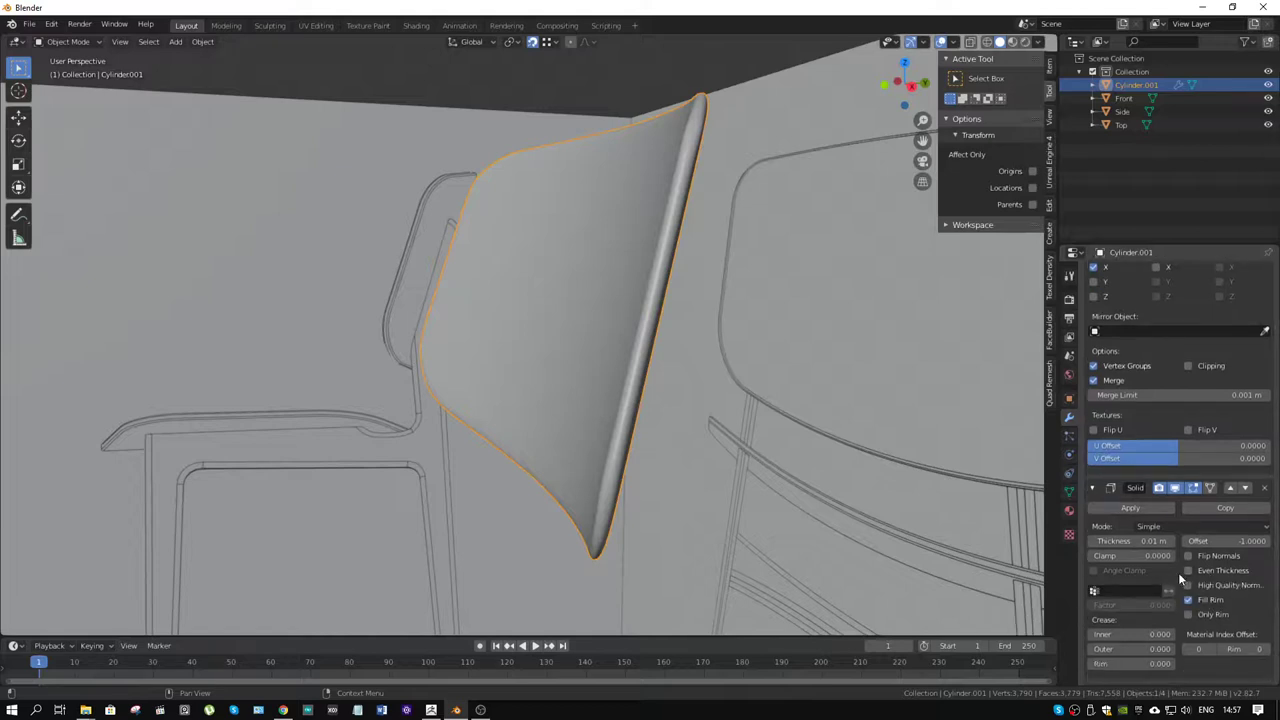
{"action": "left_click_drag", "start_coordinate": [1155, 541], "coordinate": [1150, 541]}
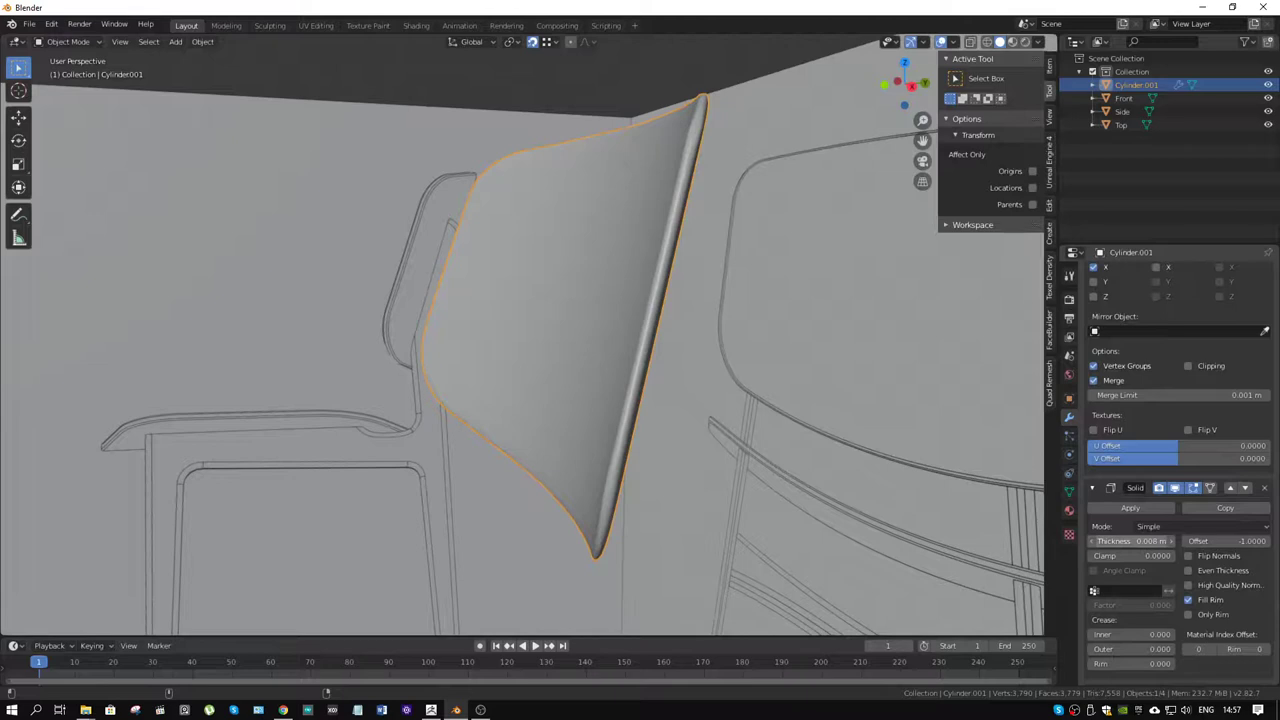
{"action": "left_click", "coordinate": [1224, 571]}
{"action": "left_click", "coordinate": [1228, 585]}
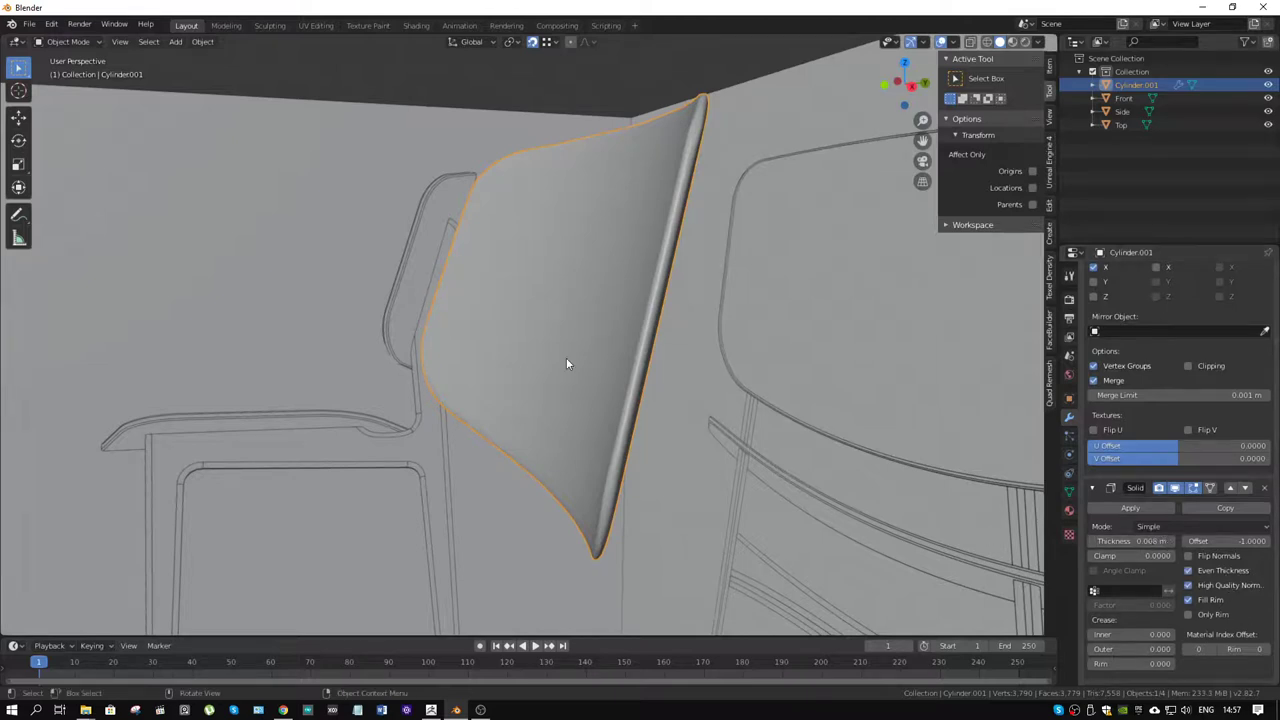
- Switch the backrest back into Edit Mode
{"action": "middle_click_drag", "start_coordinate": [566, 357], "coordinate": [703, 371]}
{"action": "key", "text": "ctrl+Tab"}
{"action": "left_click", "coordinate": [788, 374]}
- Crease the top, right and bottom rim edges to 0.523, then return to Object Mode
{"action": "key", "text": "2"}
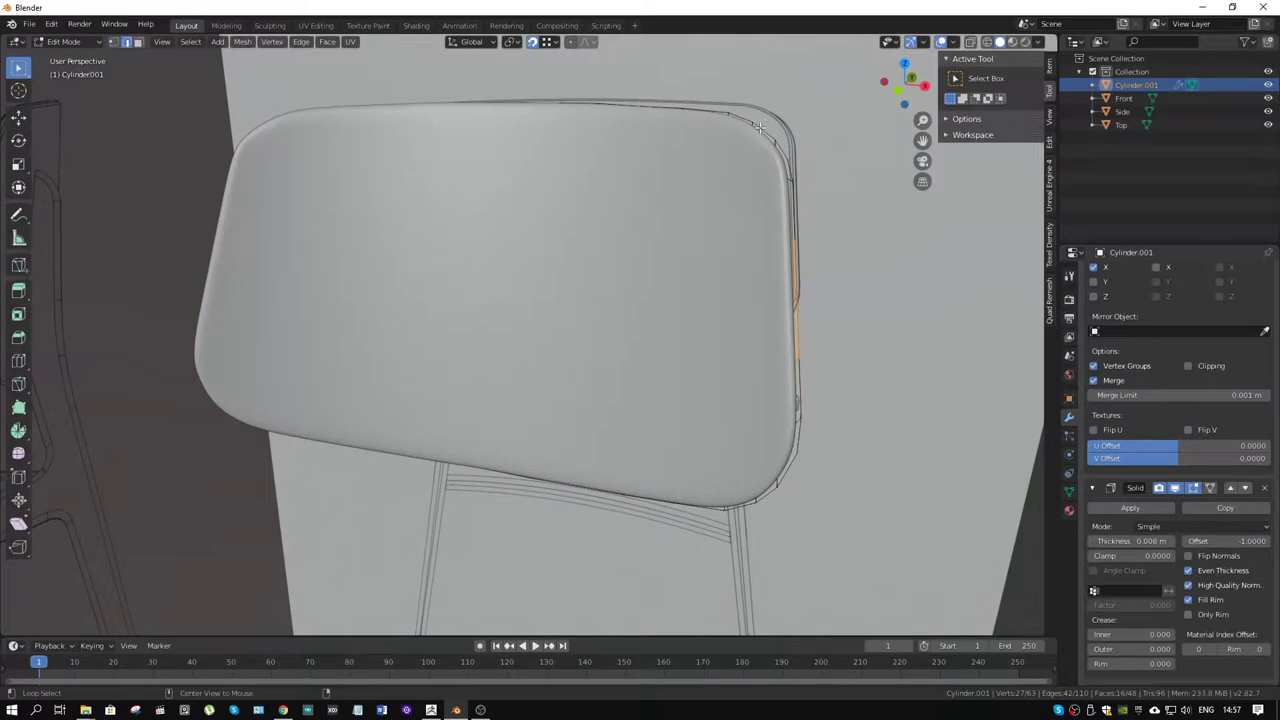
{"action": "left_click", "coordinate": [762, 126], "text": "alt"}
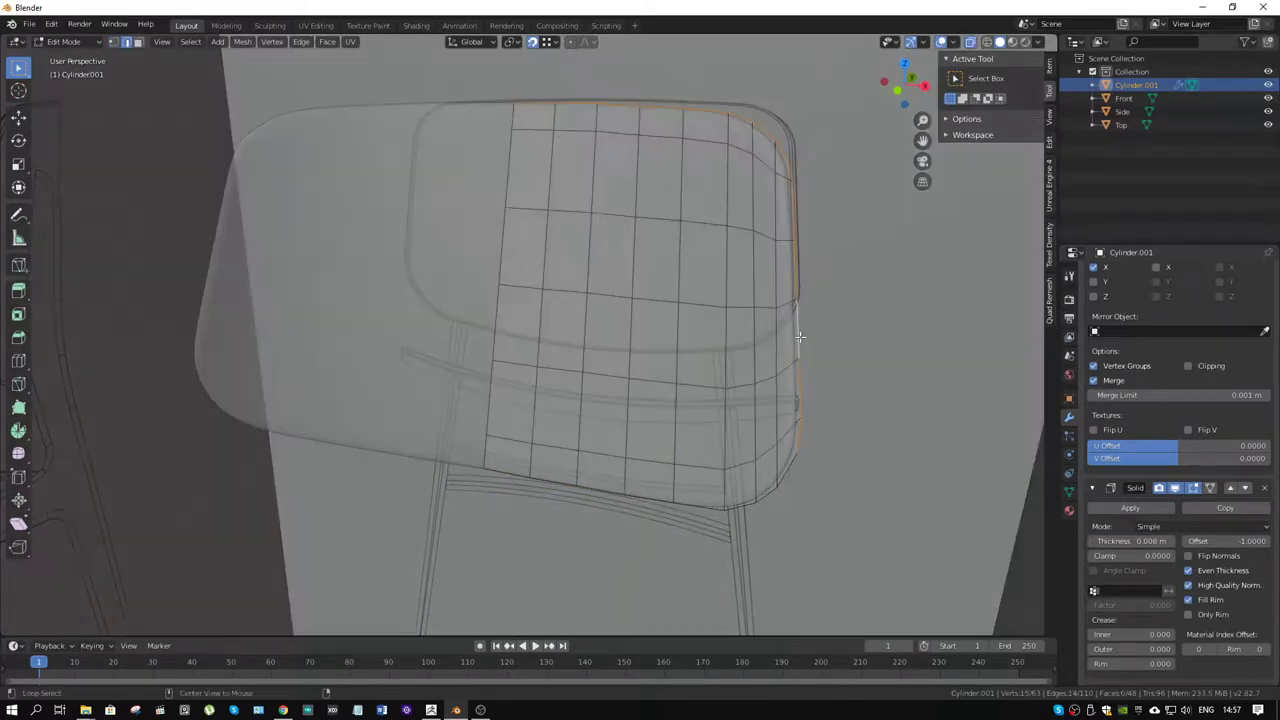
{"action": "key", "text": "alt+z"}
{"action": "left_click", "coordinate": [790, 474], "text": "alt+shift"}
{"action": "key", "text": "shift+e"}
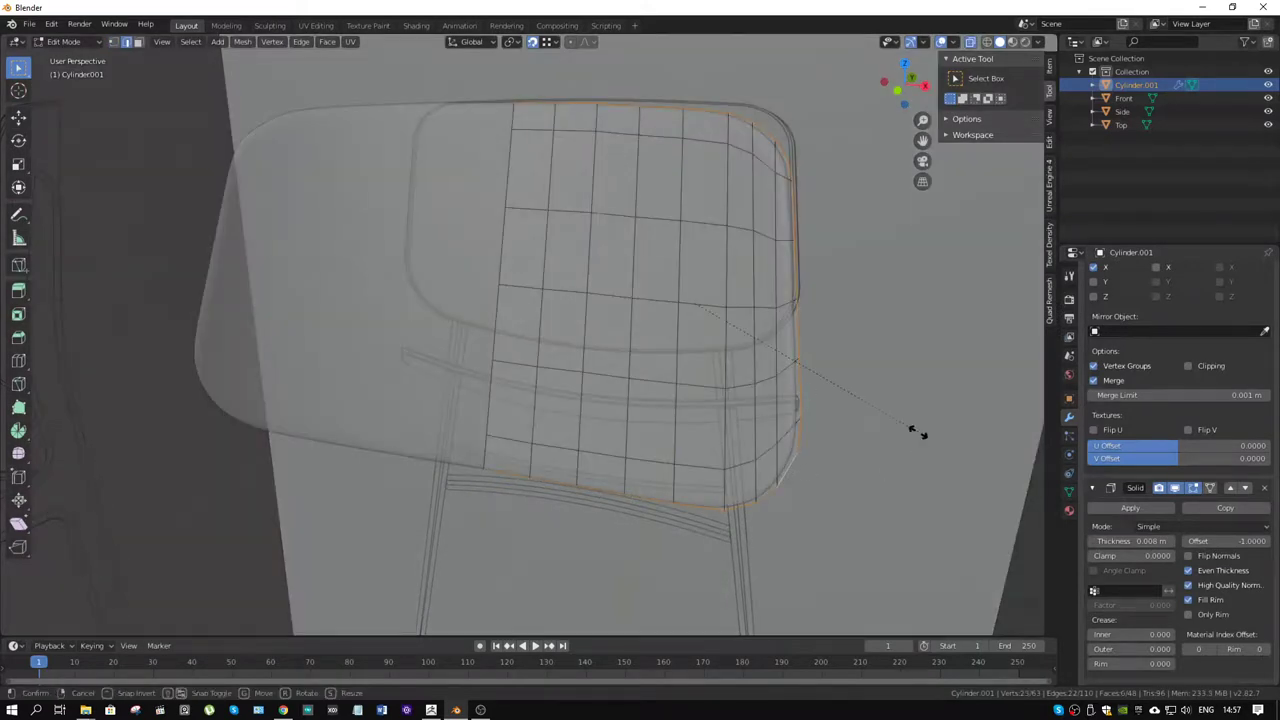
{"action": "left_click", "coordinate": [1013, 483]}
{"action": "key", "text": "alt+z"}
{"action": "middle_click_drag", "start_coordinate": [1013, 483], "coordinate": [808, 357]}
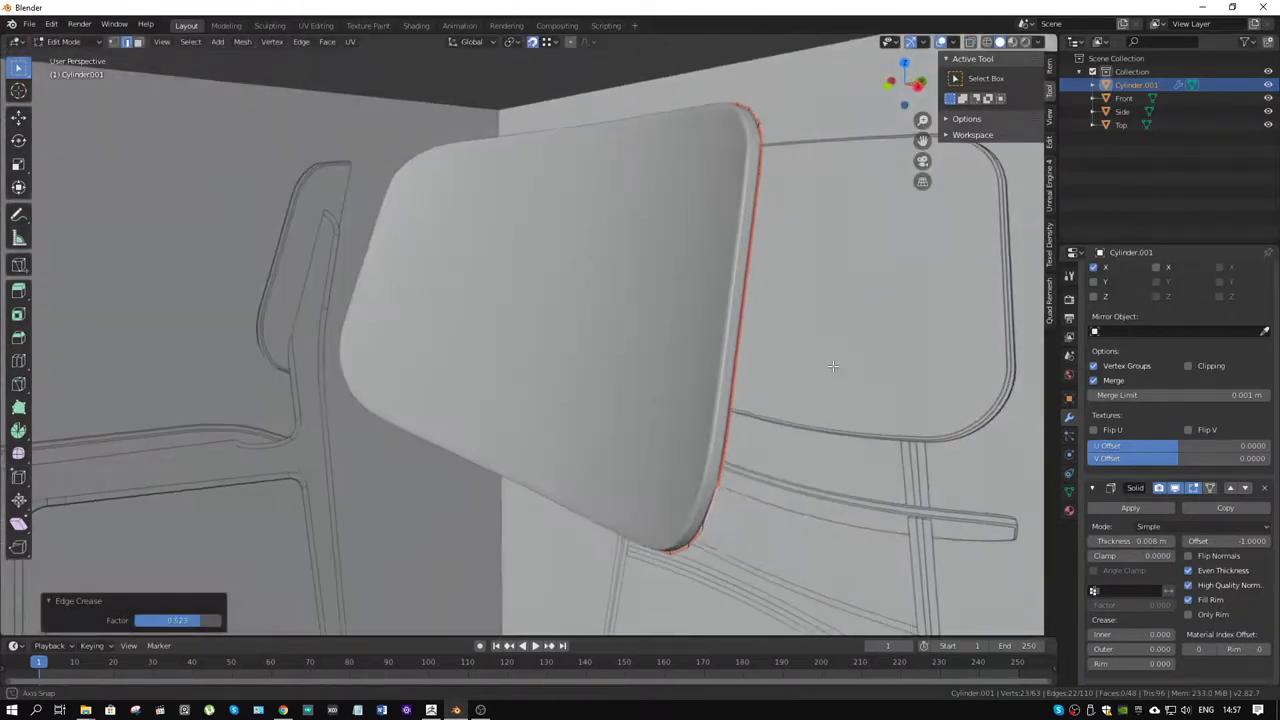
{"action": "key", "text": "ctrl+Tab"}
{"action": "left_click", "coordinate": [680, 374]}
{"action": "mouse_move", "coordinate": [680, 374]}
{"action": "middle_mouse_down"}
{"action": "mouse_move", "coordinate": [772, 389]}
{"action": "mouse_move", "coordinate": [729, 372]}
{"action": "mouse_move", "coordinate": [854, 365]}
{"action": "mouse_move", "coordinate": [1020, 131]}
{"action": "middle_mouse_up"}
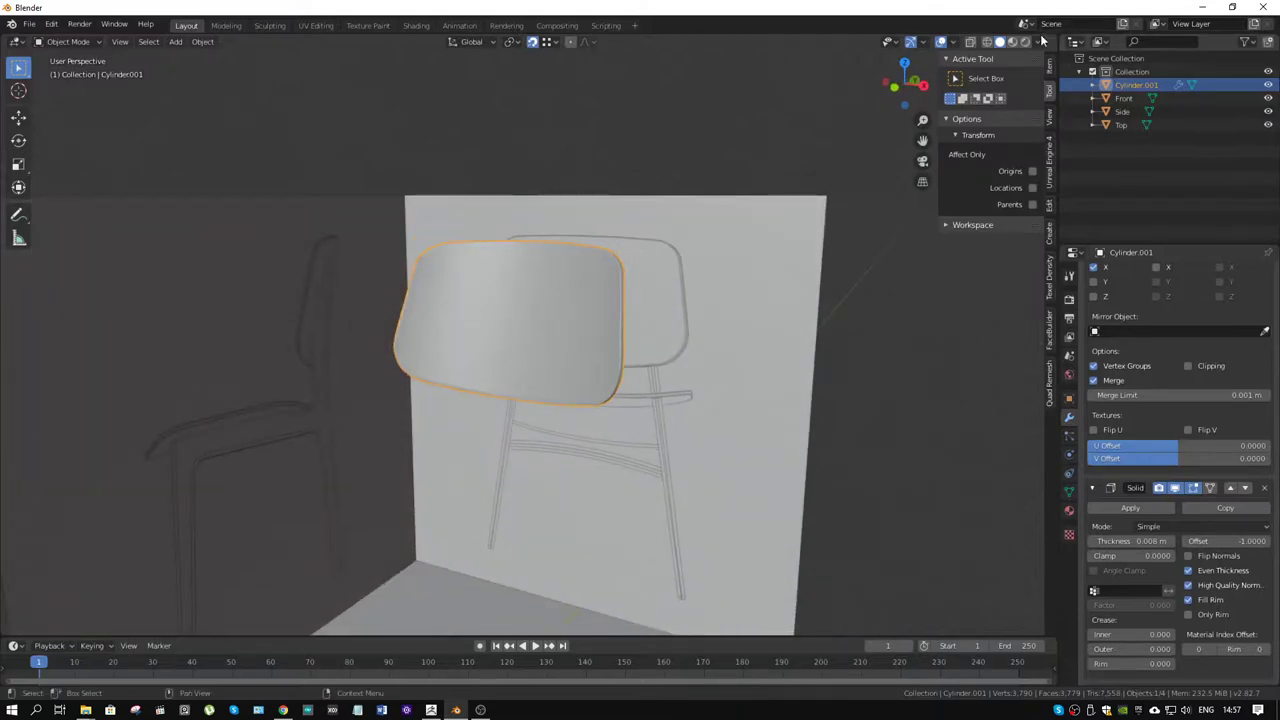
- Switch viewport lighting to MatCap with the red matcap
{"action": "left_click", "coordinate": [1038, 41]}
{"action": "left_click", "coordinate": [1026, 105]}
{"action": "left_click", "coordinate": [1026, 137]}
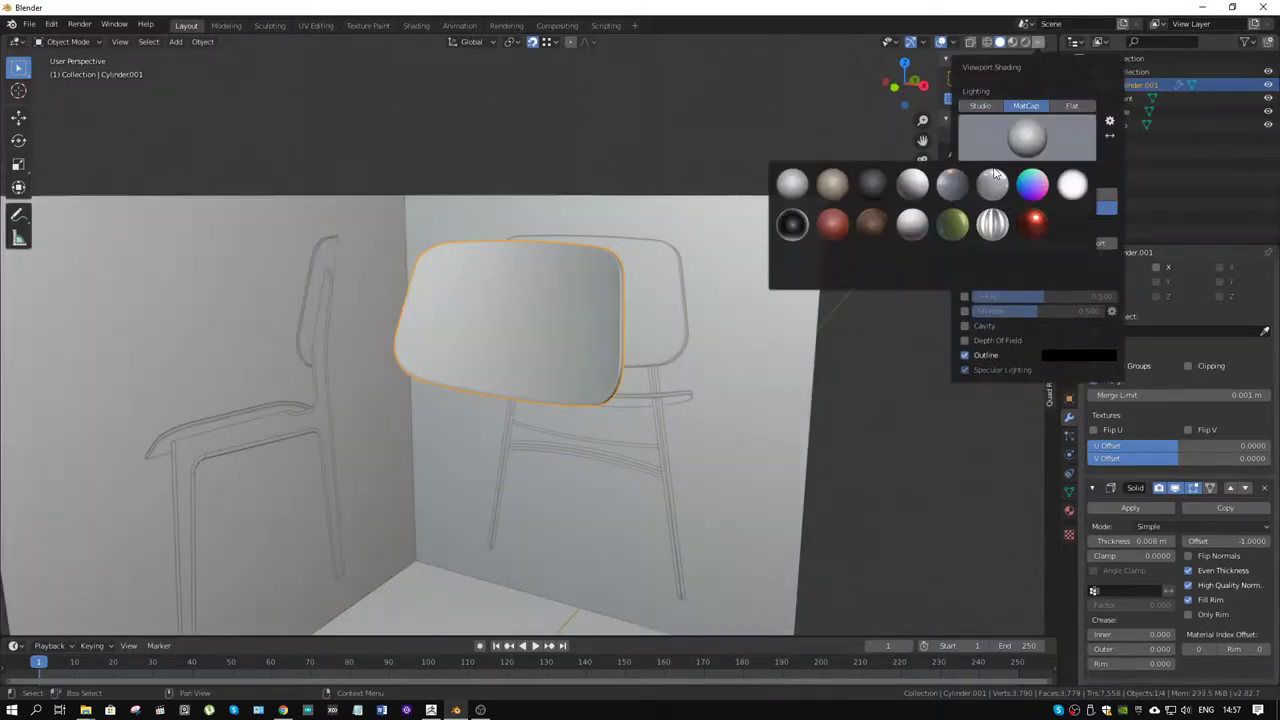
{"action": "left_click", "coordinate": [1033, 224]}
{"action": "mouse_move", "coordinate": [529, 286]}
{"action": "middle_mouse_down"}
{"action": "mouse_move", "coordinate": [581, 245]}
{"action": "mouse_move", "coordinate": [608, 250]}
{"action": "mouse_move", "coordinate": [580, 255]}
{"action": "mouse_move", "coordinate": [594, 251]}
{"action": "mouse_move", "coordinate": [594, 274]}
{"action": "mouse_move", "coordinate": [640, 270]}
{"action": "mouse_move", "coordinate": [509, 277]}
{"action": "middle_mouse_up"}
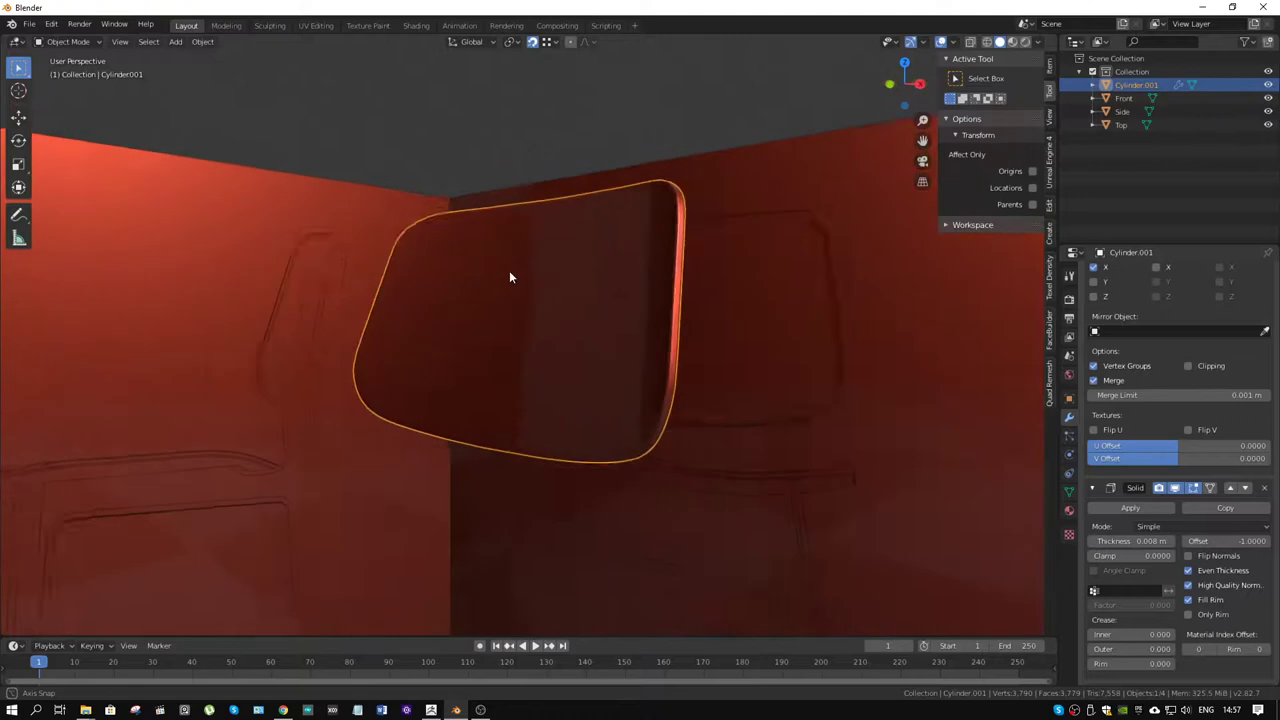
- Replace the red matcap with a soft, light-beige matcap
{"action": "left_click", "coordinate": [1038, 42]}
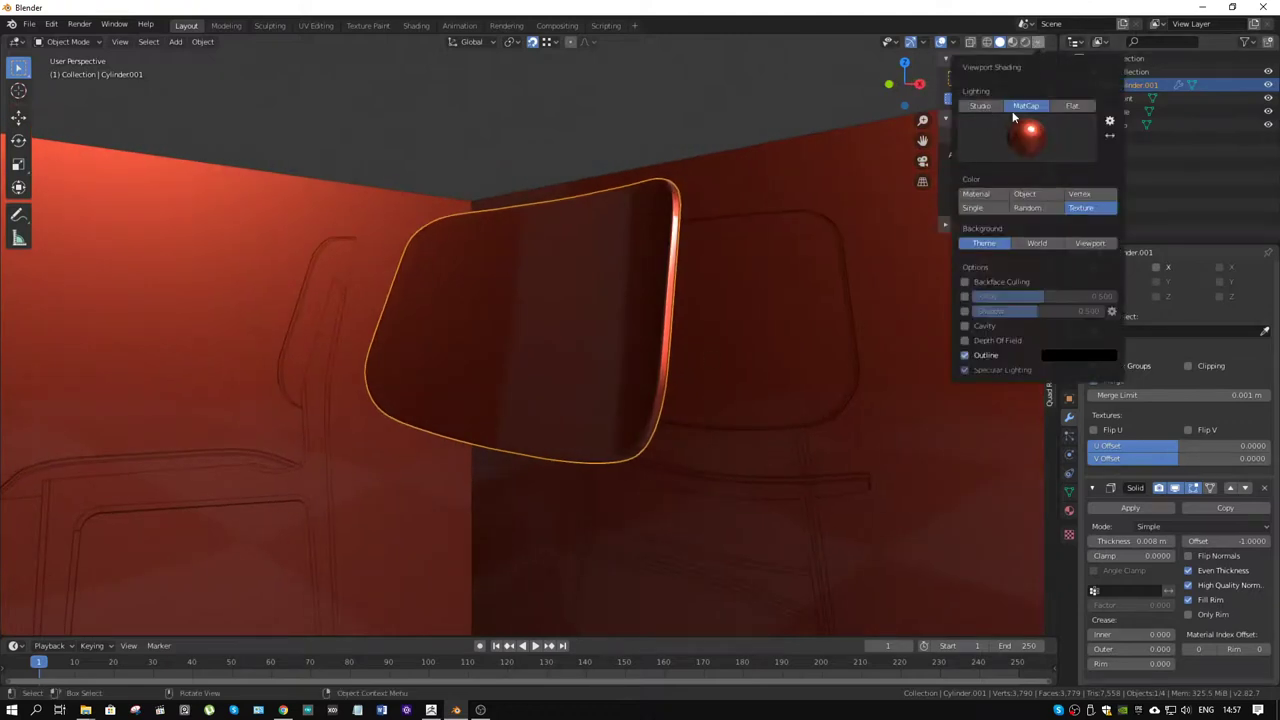
{"action": "left_click", "coordinate": [986, 105]}
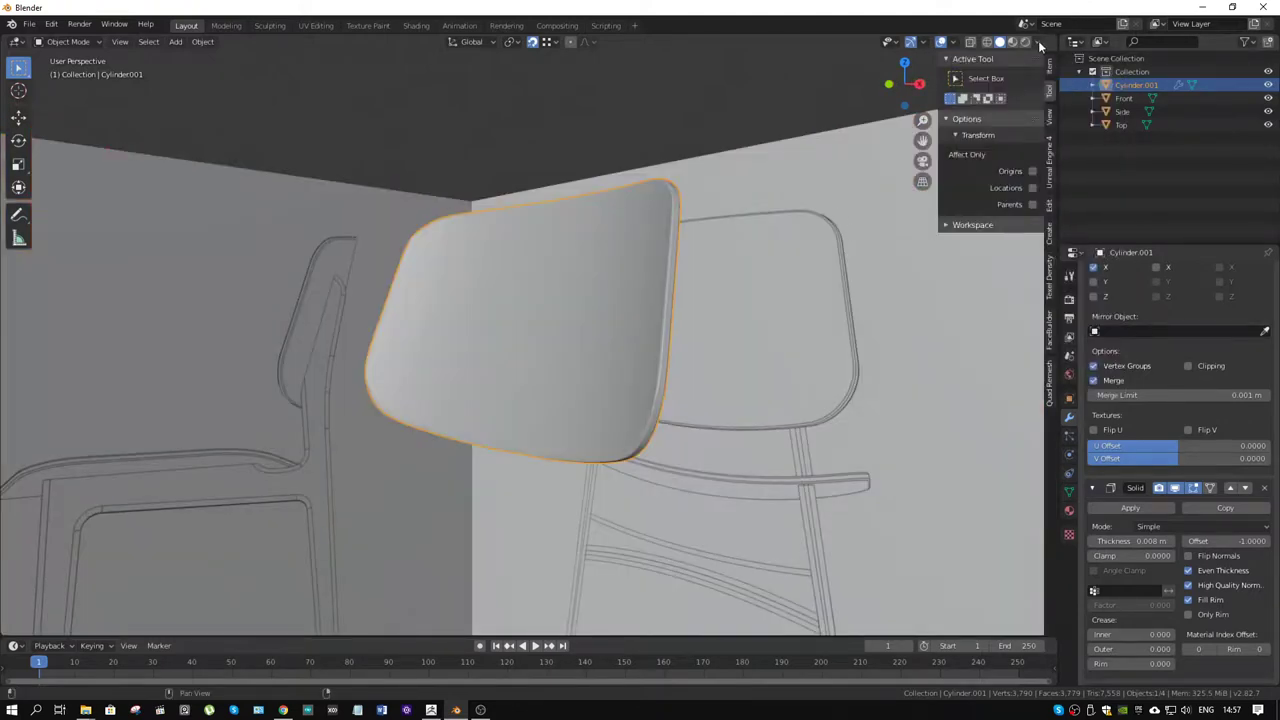
{"action": "left_click", "coordinate": [1038, 42]}
{"action": "left_click", "coordinate": [1020, 140]}
{"action": "left_click", "coordinate": [1026, 105]}
{"action": "left_click", "coordinate": [1027, 137]}
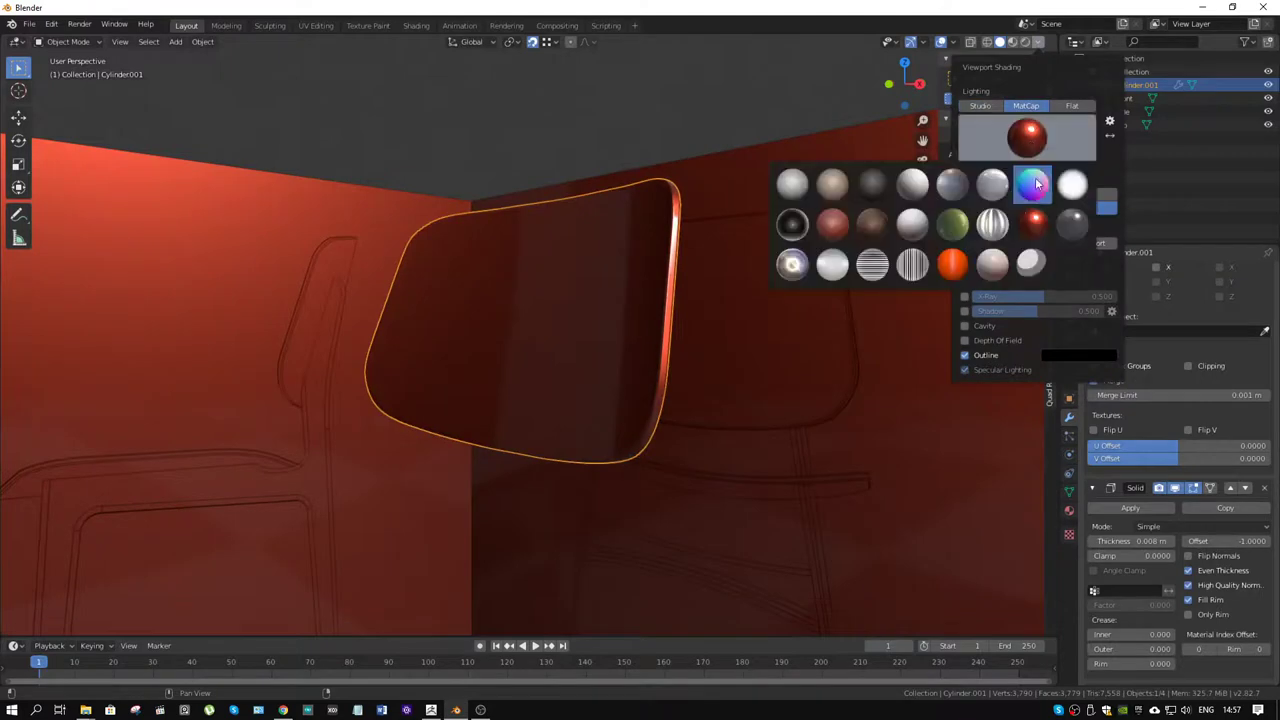
{"action": "left_click", "coordinate": [792, 263]}
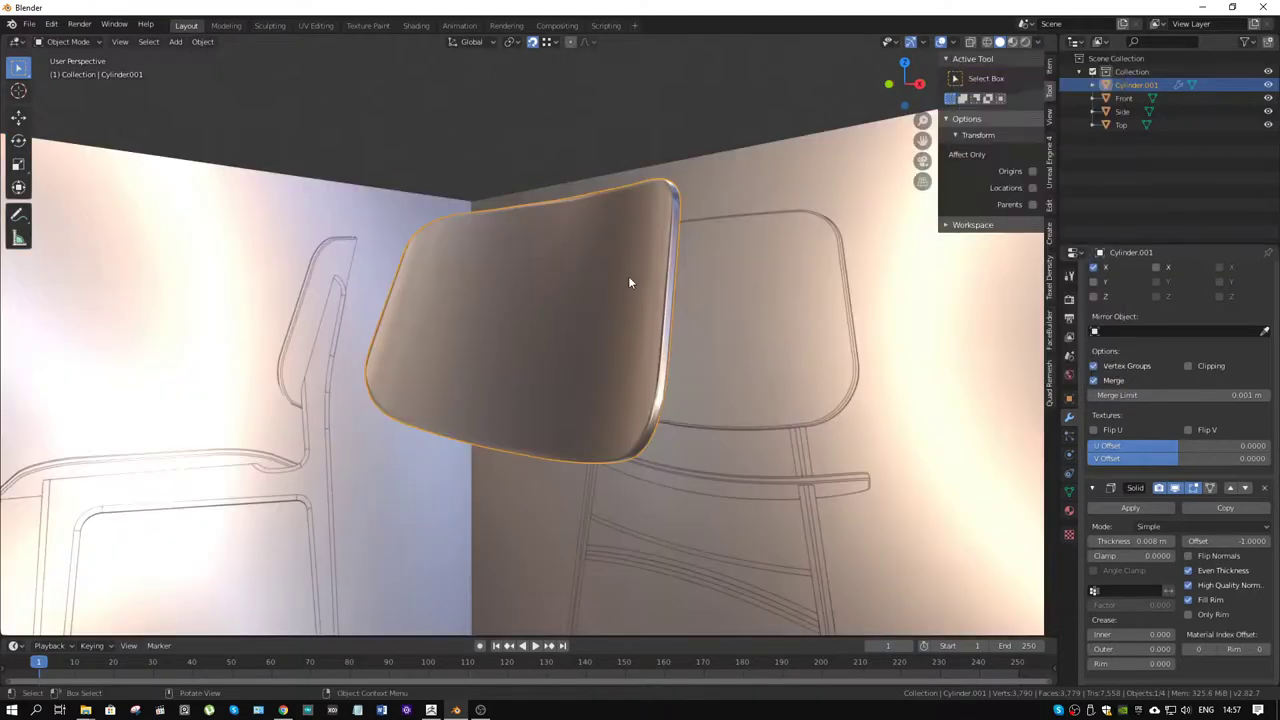
{"action": "mouse_move", "coordinate": [629, 283]}
{"action": "middle_mouse_down"}
{"action": "mouse_move", "coordinate": [747, 240]}
{"action": "mouse_move", "coordinate": [787, 388]}
{"action": "middle_mouse_up"}
- Enter Edit Mode on the backrest with X-ray on and clear the border edge selection
{"action": "key", "text": "ctrl+Tab"}
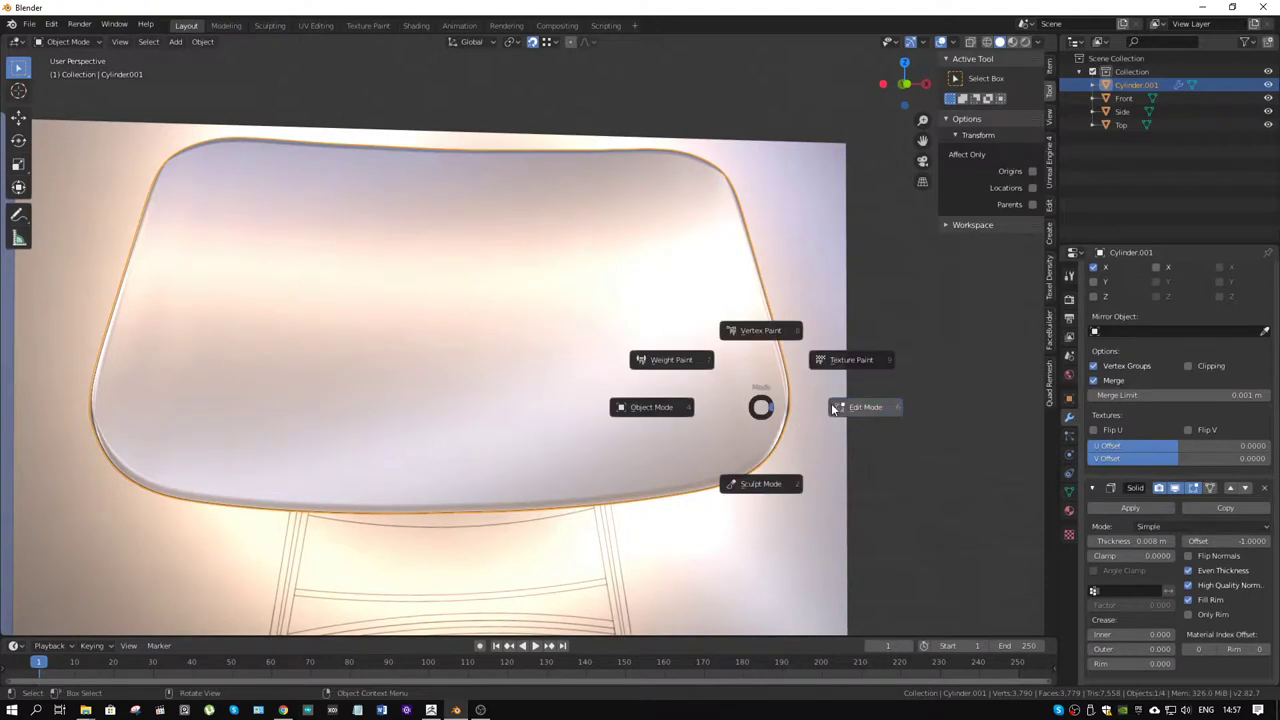
{"action": "left_click", "coordinate": [786, 402]}
{"action": "key", "text": "alt+z"}
{"action": "mouse_move", "coordinate": [759, 402]}
{"action": "middle_mouse_down"}
{"action": "mouse_move", "coordinate": [724, 349]}
{"action": "mouse_move", "coordinate": [686, 370]}
{"action": "middle_mouse_up"}
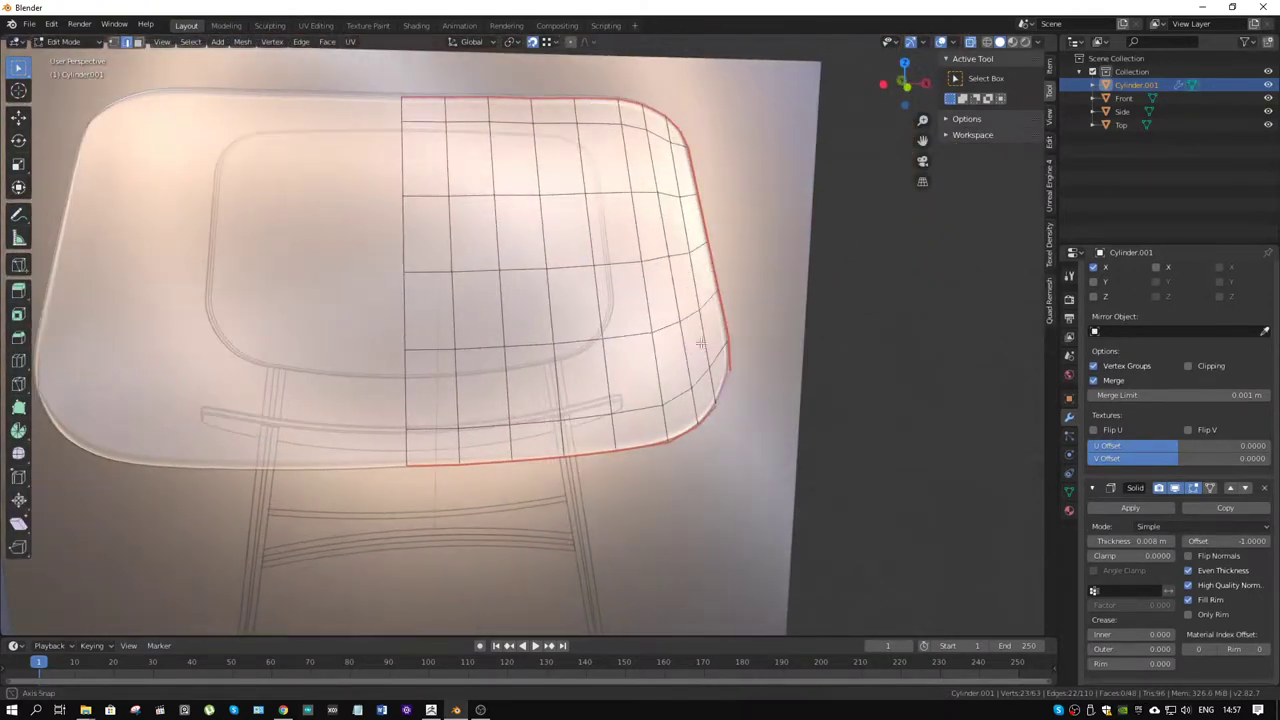
{"action": "left_click", "coordinate": [688, 362]}
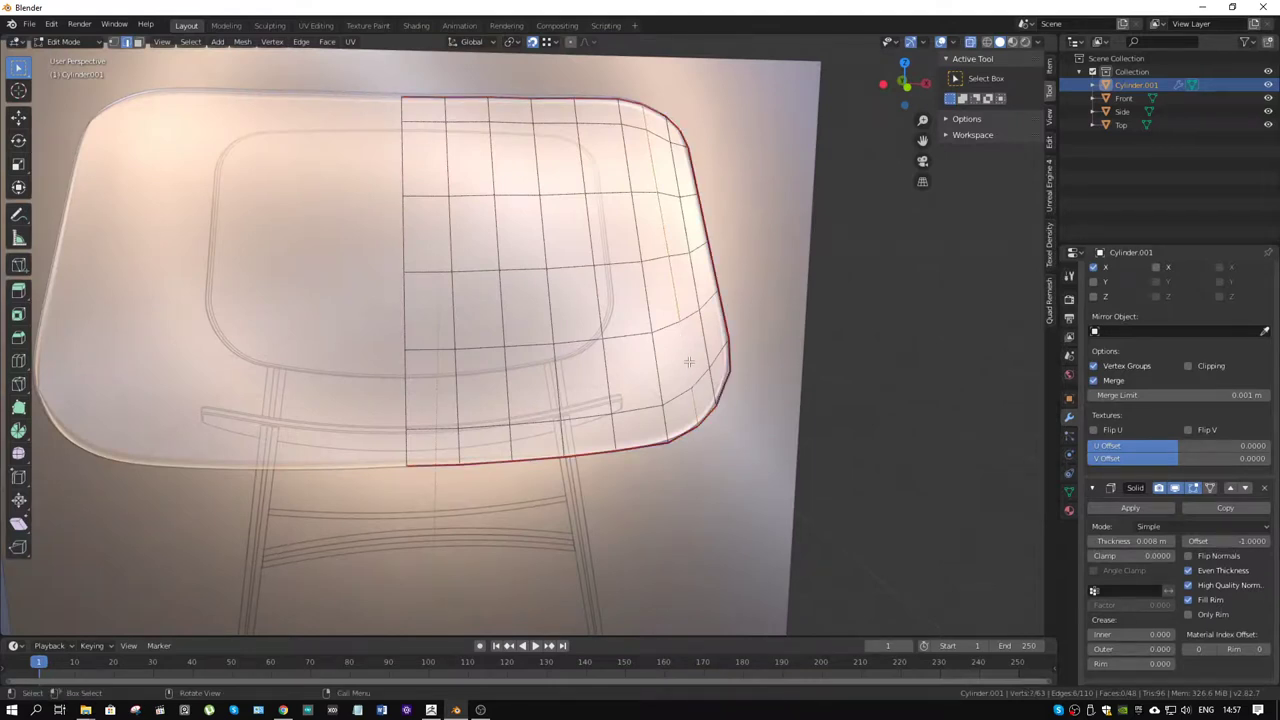
{"action": "scroll", "coordinate": [718, 368], "scroll_direction": "up", "scroll_amount": 4}
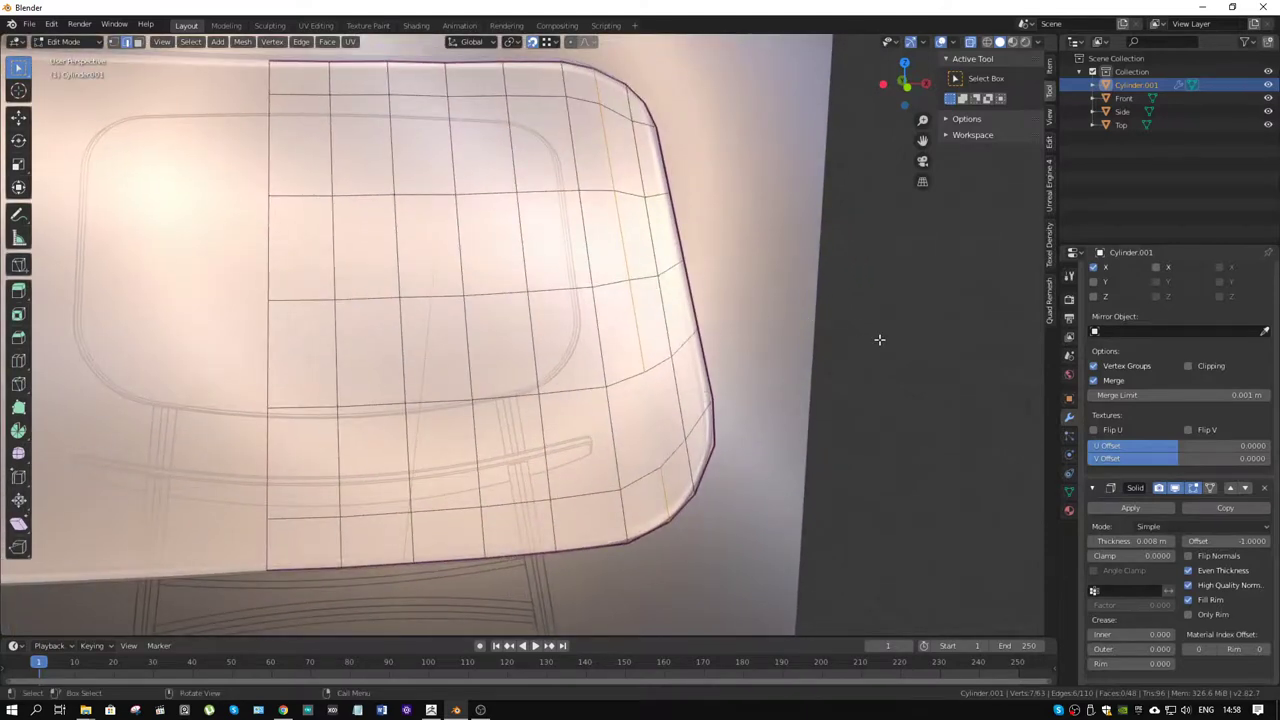
- Edge-slide the loops near the right rim outward, pushing the last one to full extent
{"action": "key", "text": "g"}
{"action": "key", "text": "g"}
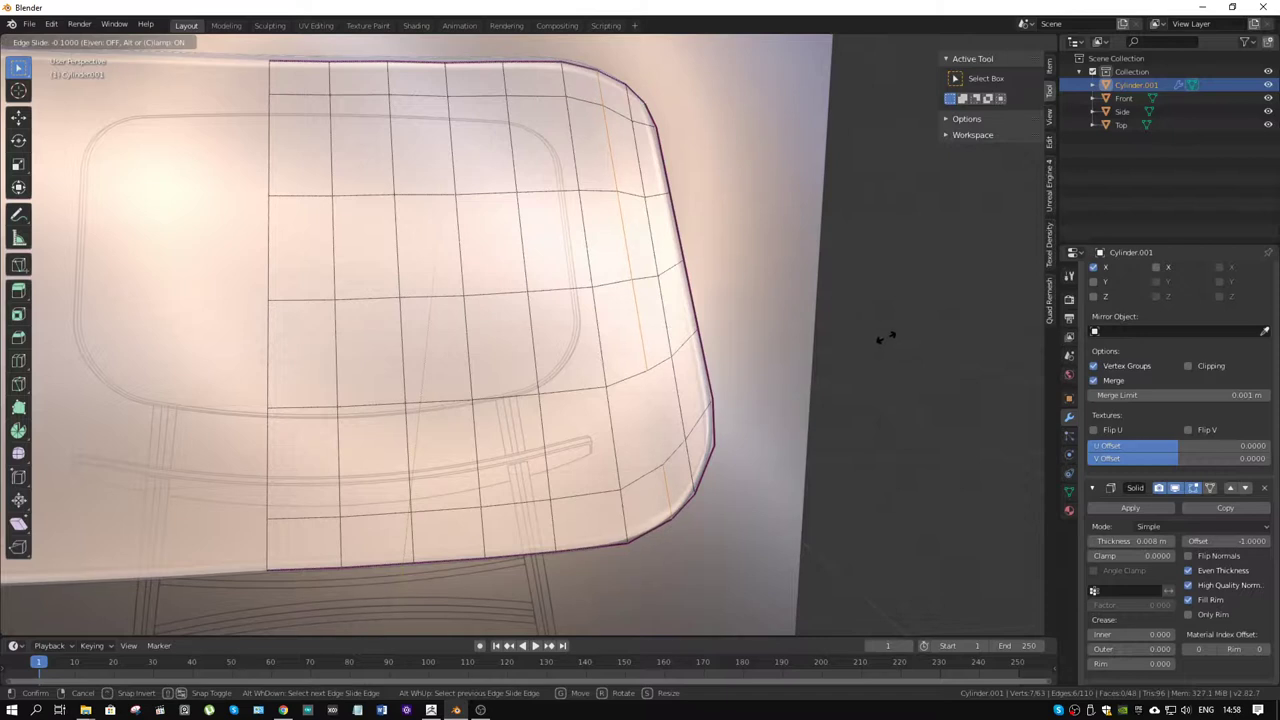
{"action": "left_click", "coordinate": [890, 338]}
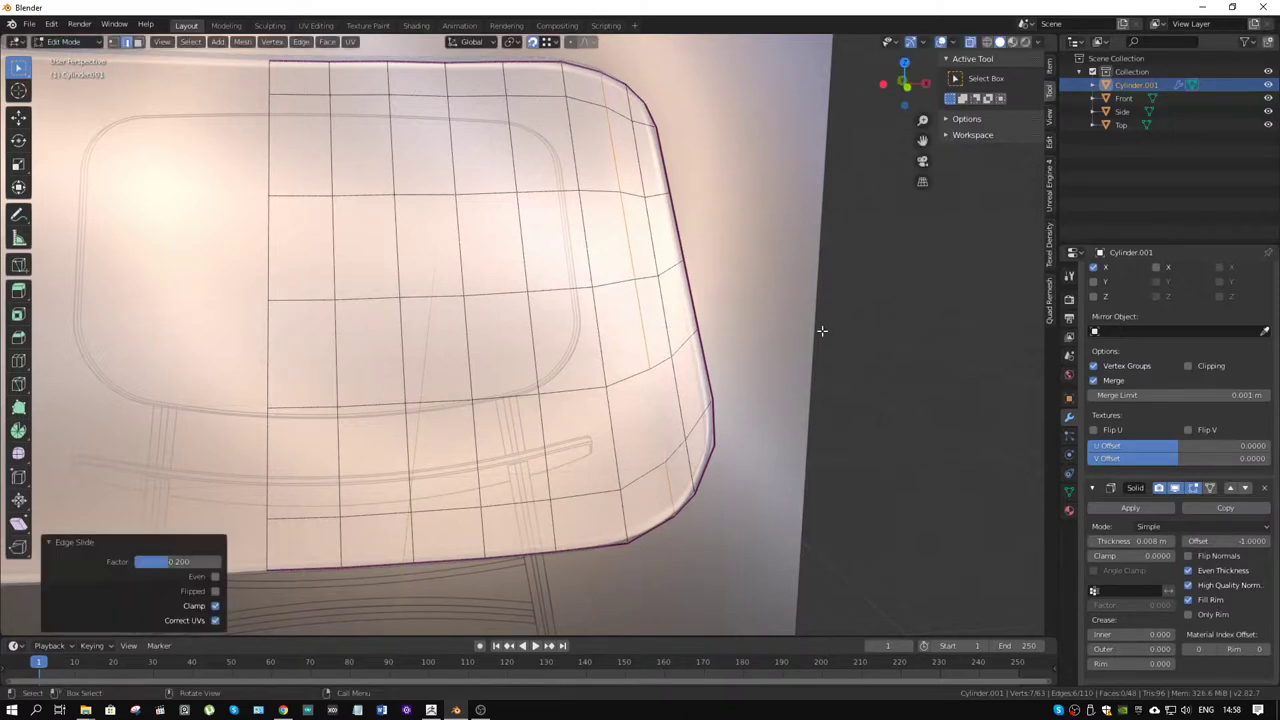
{"action": "key", "text": "alt+a"}
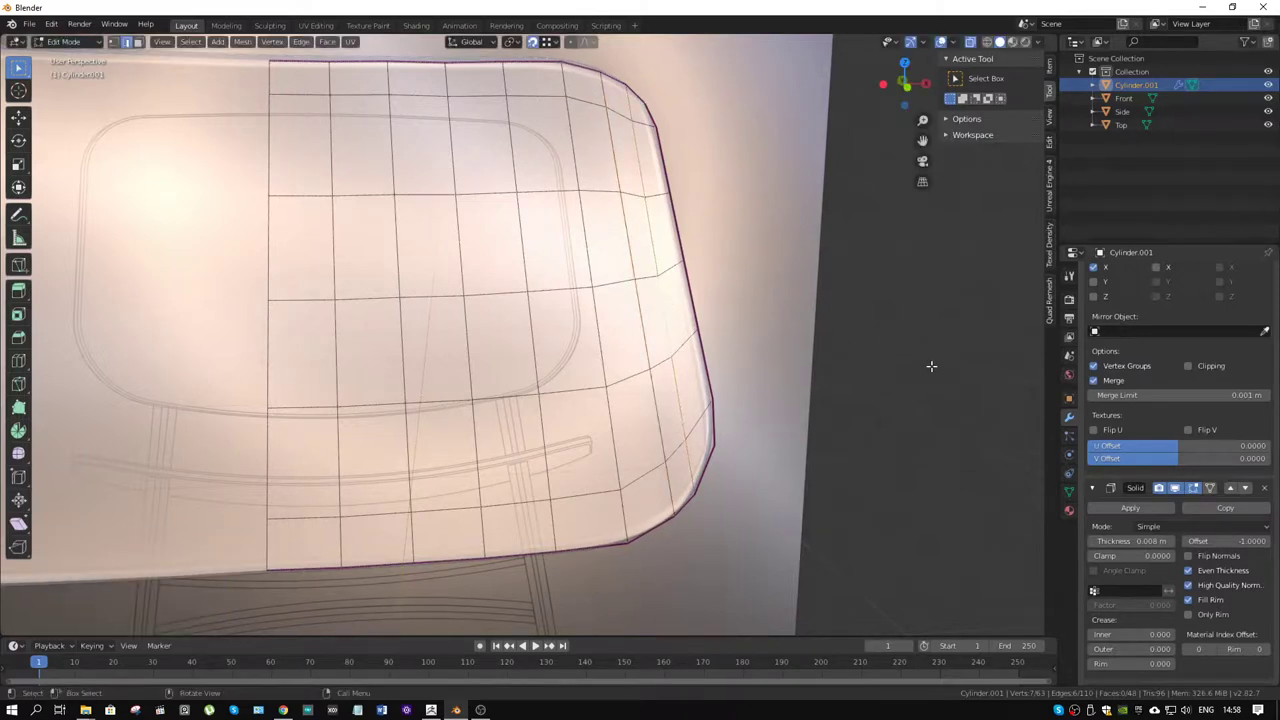
{"action": "key", "text": "g"}
{"action": "key", "text": "g"}
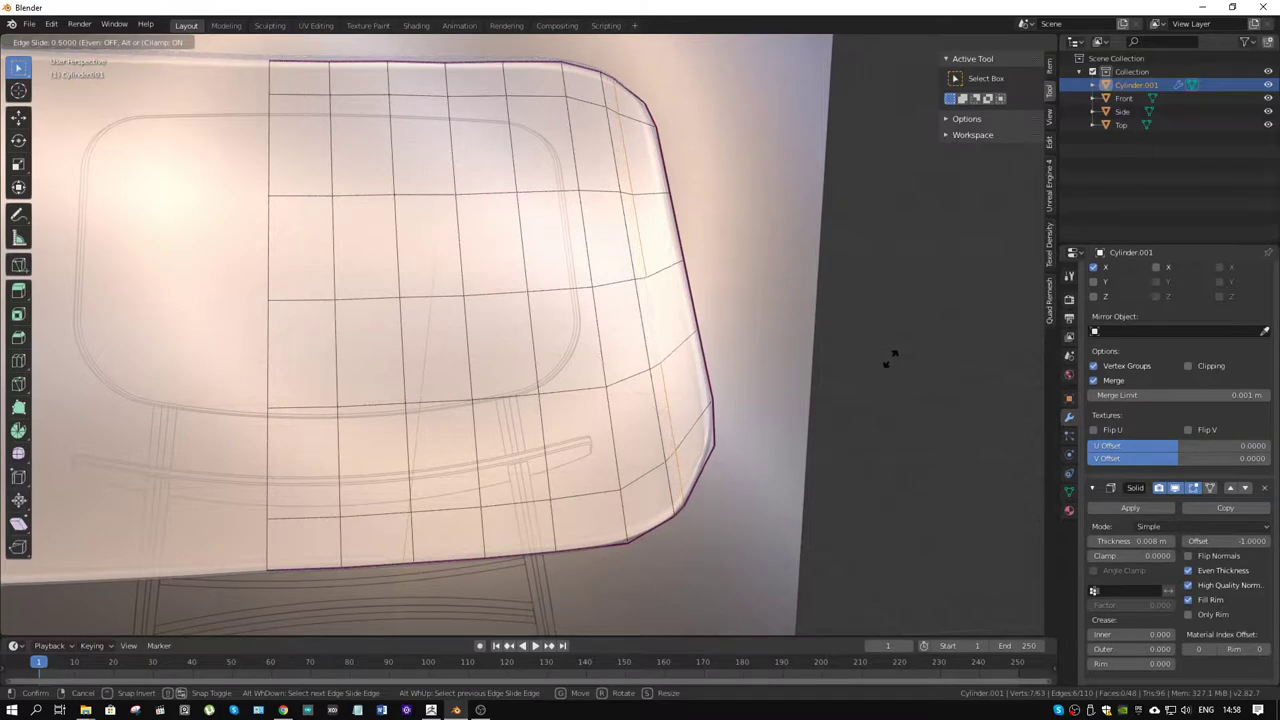
{"action": "left_click", "coordinate": [882, 360]}
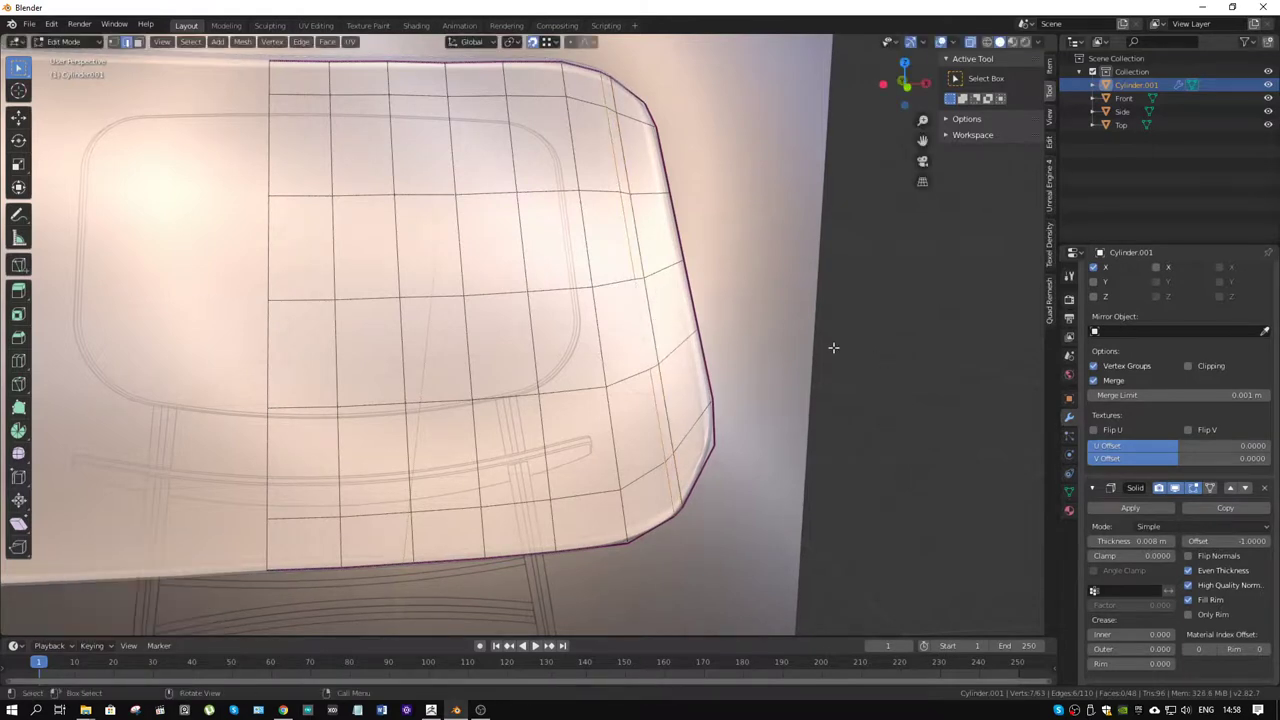
{"action": "key", "text": "g"}
{"action": "key", "text": "g"}
{"action": "left_click", "coordinate": [866, 348]}
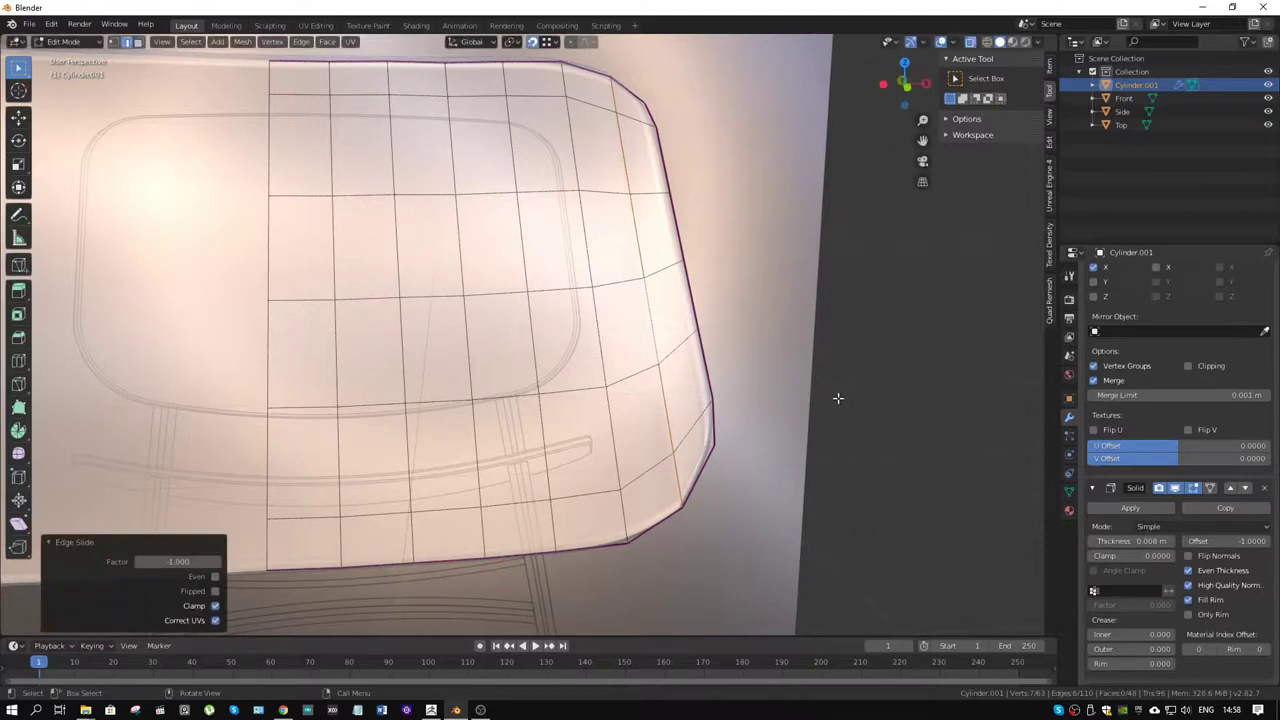
- Select the whole mesh and merge by distance, removing 7 duplicate vertices
{"action": "key", "text": "a"}
{"action": "key", "text": "m"}
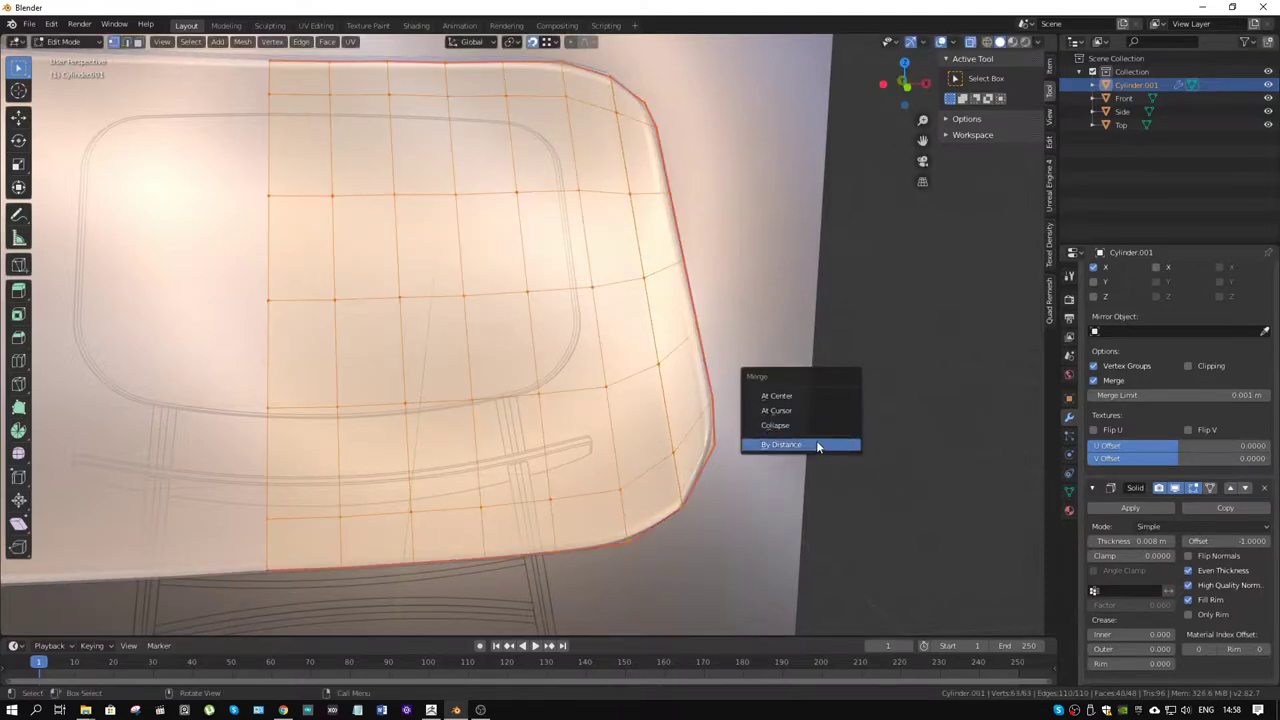
{"action": "left_click", "coordinate": [816, 444]}
{"action": "middle_click_drag", "start_coordinate": [789, 360], "coordinate": [686, 360]}
- Inspect the smoothed backrest in Object Mode, then go back into Edit Mode
{"action": "key", "text": "ctrl+Tab"}
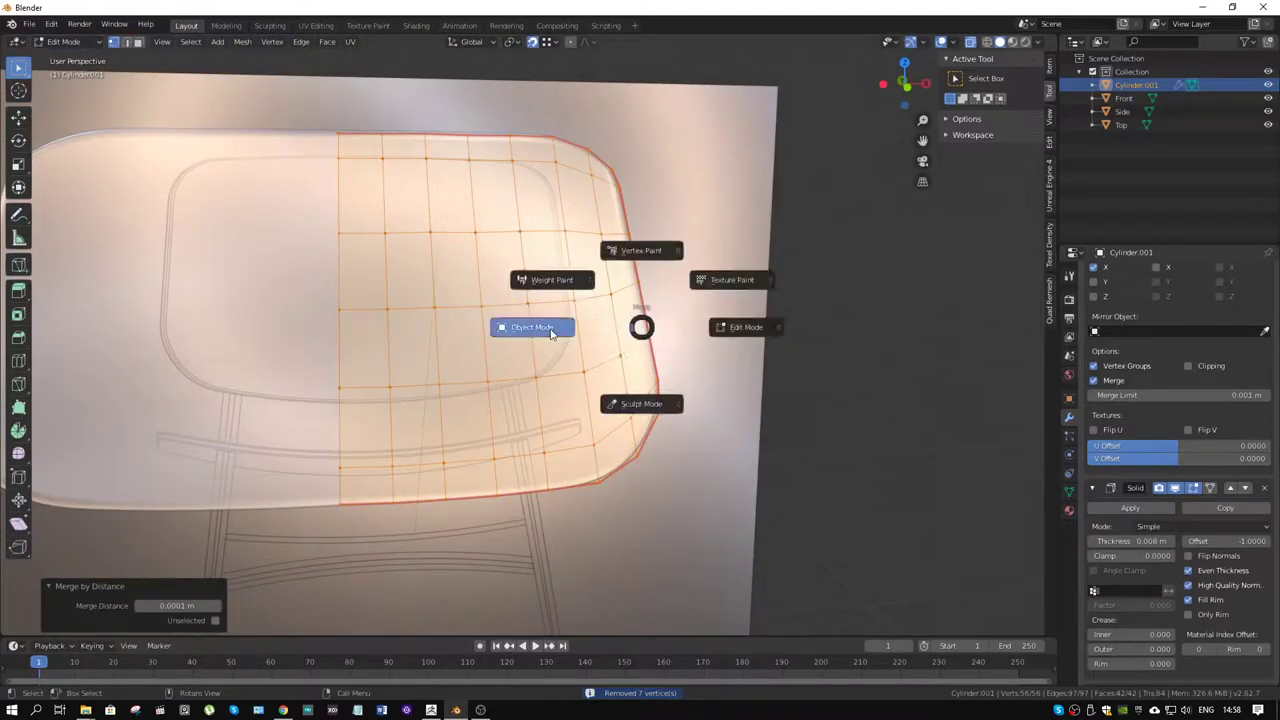
{"action": "left_click", "coordinate": [551, 333]}
{"action": "mouse_move", "coordinate": [634, 323]}
{"action": "middle_mouse_down"}
{"action": "mouse_move", "coordinate": [686, 314]}
{"action": "mouse_move", "coordinate": [677, 289]}
{"action": "mouse_move", "coordinate": [706, 298]}
{"action": "mouse_move", "coordinate": [640, 409]}
{"action": "middle_mouse_up"}
{"action": "key", "text": "ctrl+Tab"}
{"action": "left_click", "coordinate": [714, 413]}
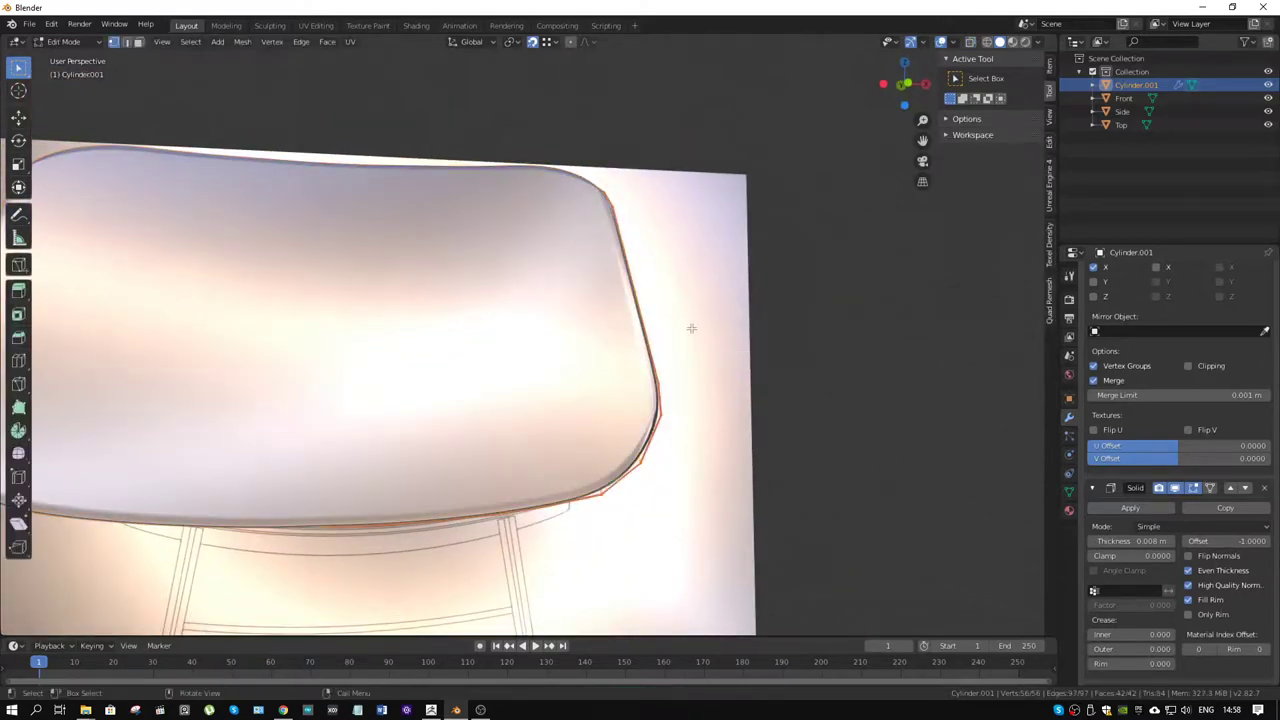
- Toggle X-ray and start a knife cut at the backrest's lower right rim
{"action": "middle_click_drag", "start_coordinate": [702, 323], "coordinate": [660, 360]}
{"action": "key", "text": "ctrl+Tab"}
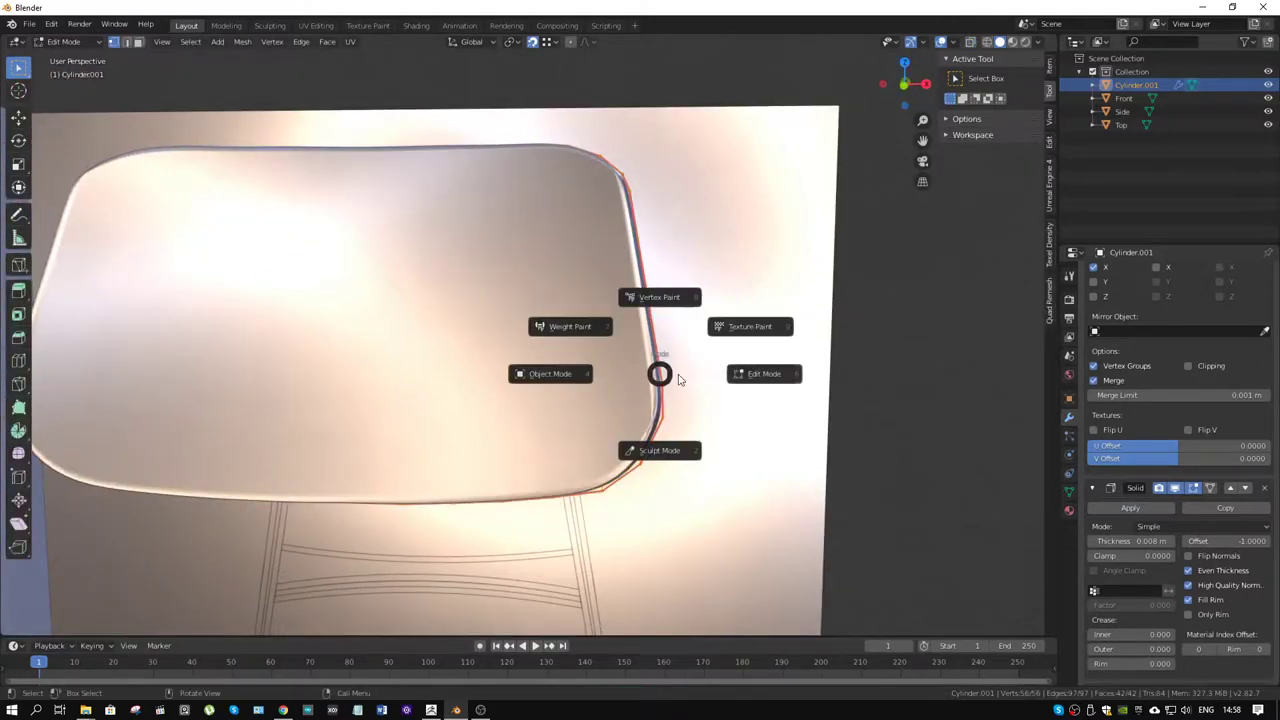
{"action": "left_click", "coordinate": [742, 393]}
{"action": "key", "text": "alt+z"}
{"action": "mouse_move", "coordinate": [742, 393]}
{"action": "middle_mouse_down"}
{"action": "mouse_move", "coordinate": [658, 365]}
{"action": "mouse_move", "coordinate": [645, 396]}
{"action": "middle_mouse_up"}
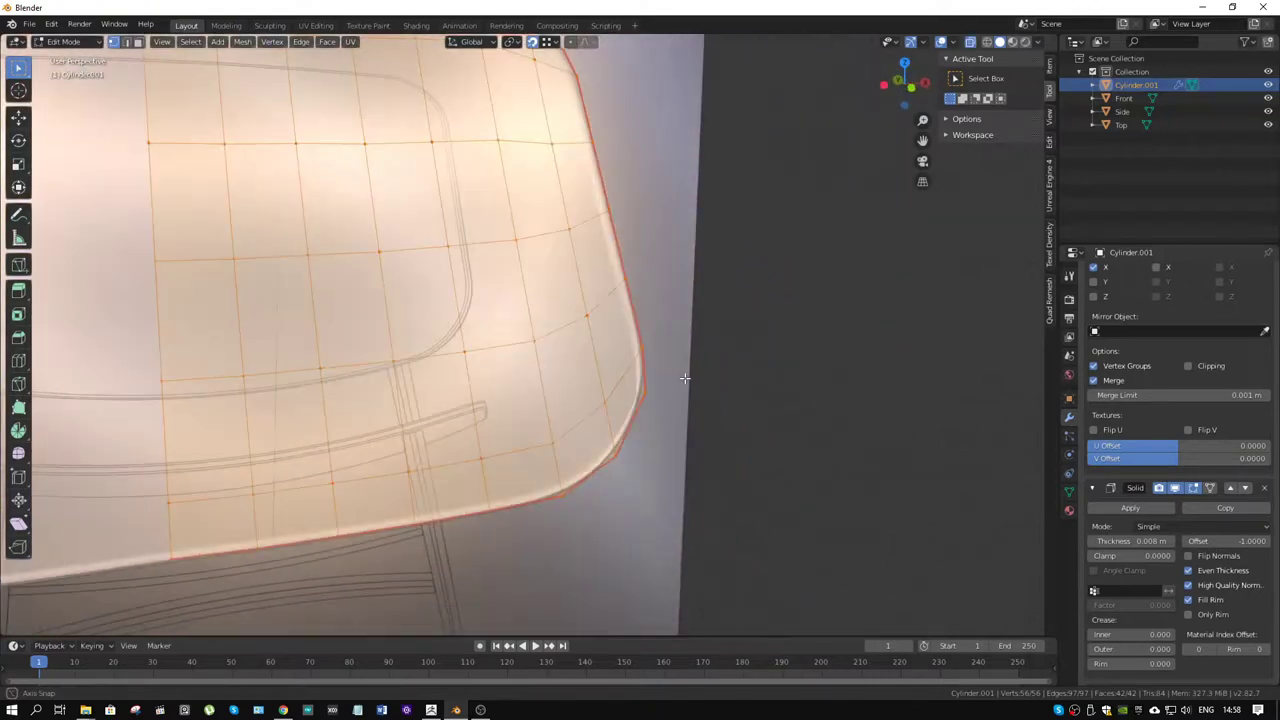
{"action": "key", "text": "k"}
{"action": "left_click", "coordinate": [604, 402]}
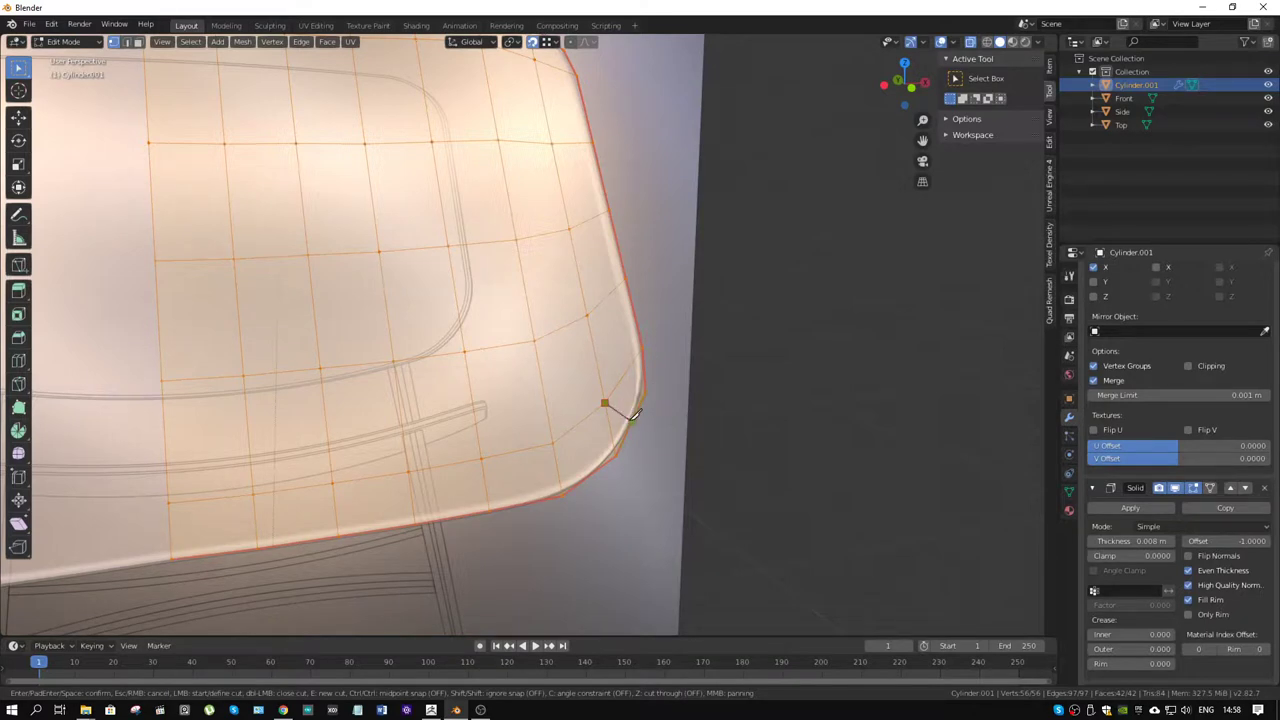
- Commit the corner knife cut and cut a new edge at the top-right corner
{"action": "key", "text": "Return"}
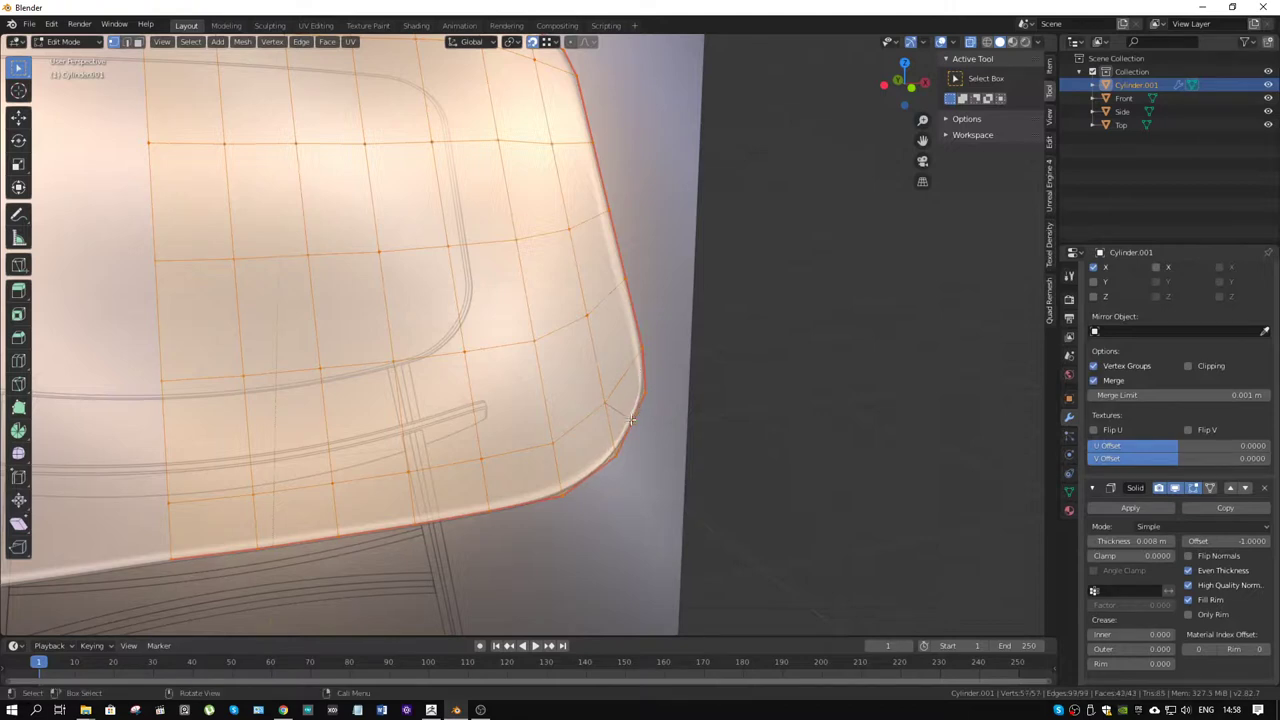
{"action": "middle_click_drag", "start_coordinate": [601, 287], "coordinate": [576, 287]}
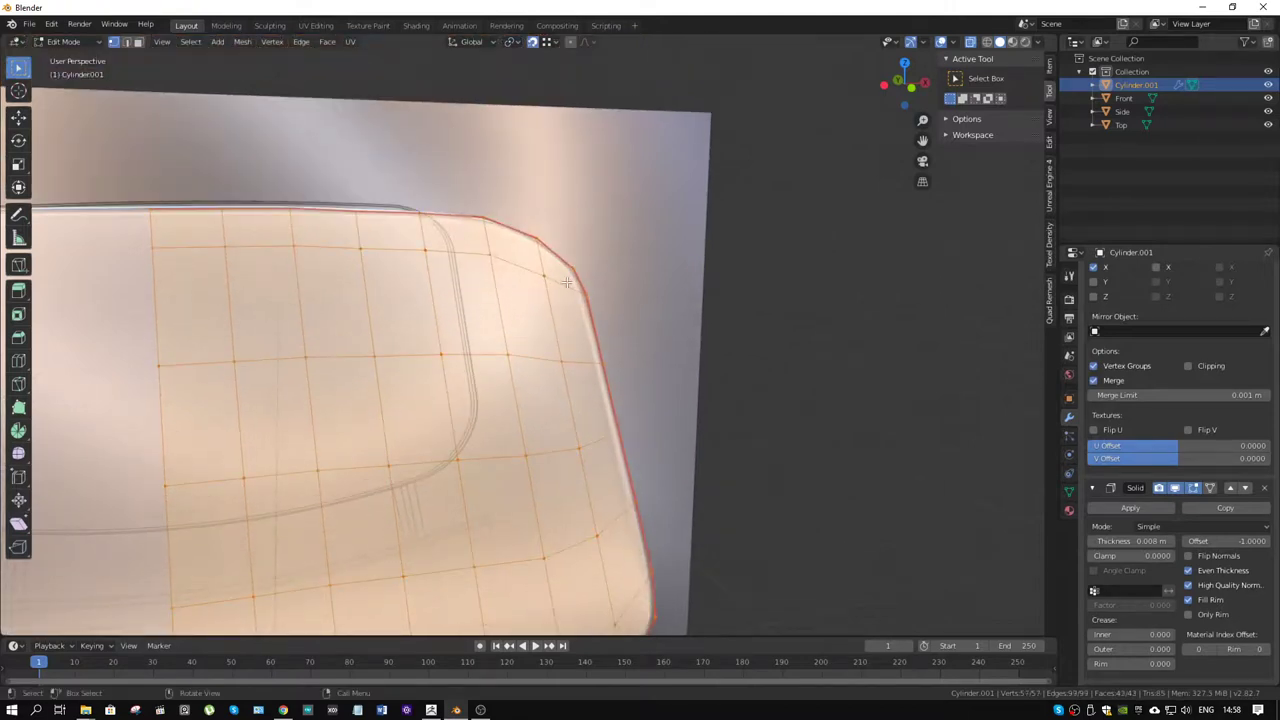
{"action": "key", "text": "k"}
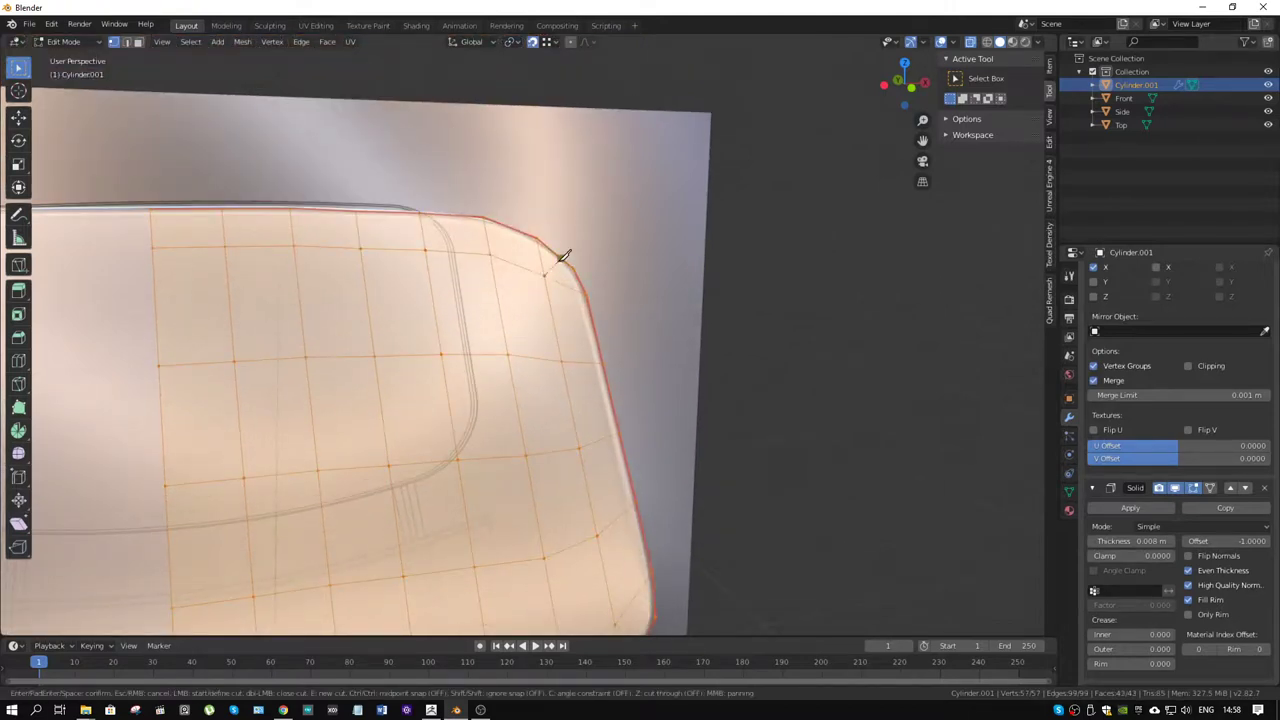
{"action": "left_click", "coordinate": [560, 259]}
{"action": "key", "text": "Return"}
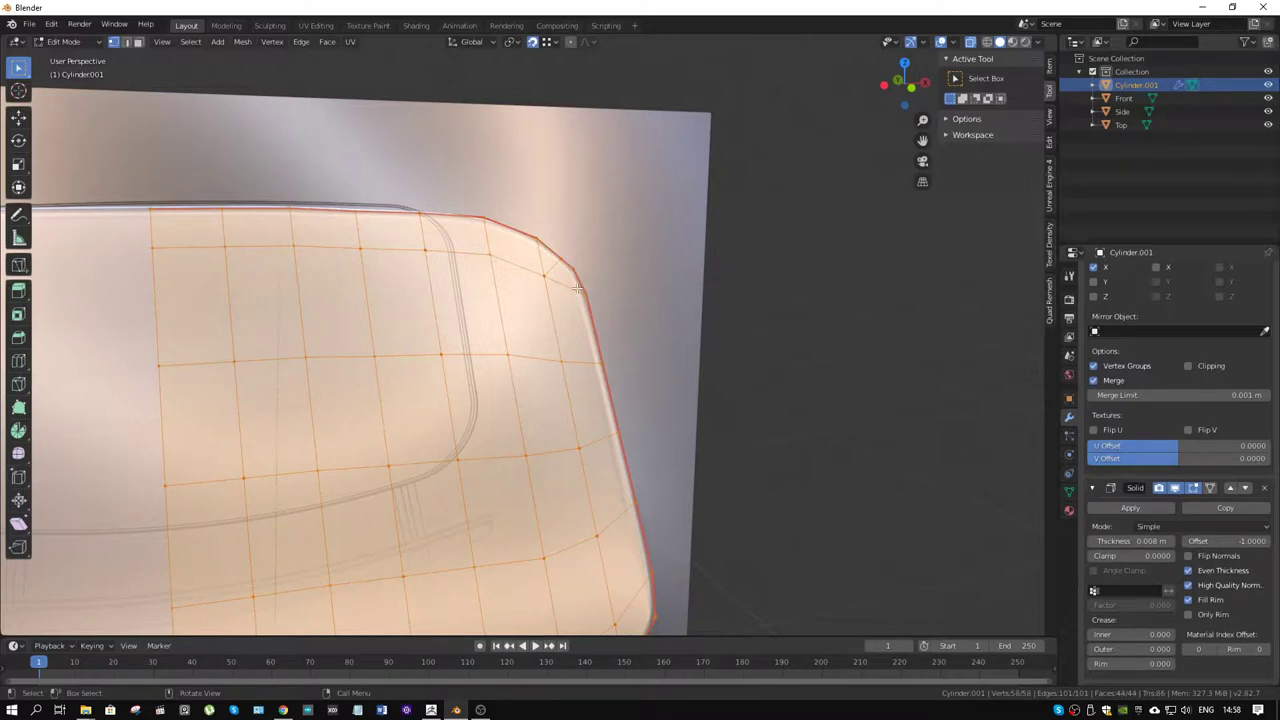
- Dissolve the redundant short edge at the top-right corner
{"action": "left_click", "coordinate": [543, 258]}
{"action": "middle_click_drag", "start_coordinate": [619, 421], "coordinate": [646, 468]}
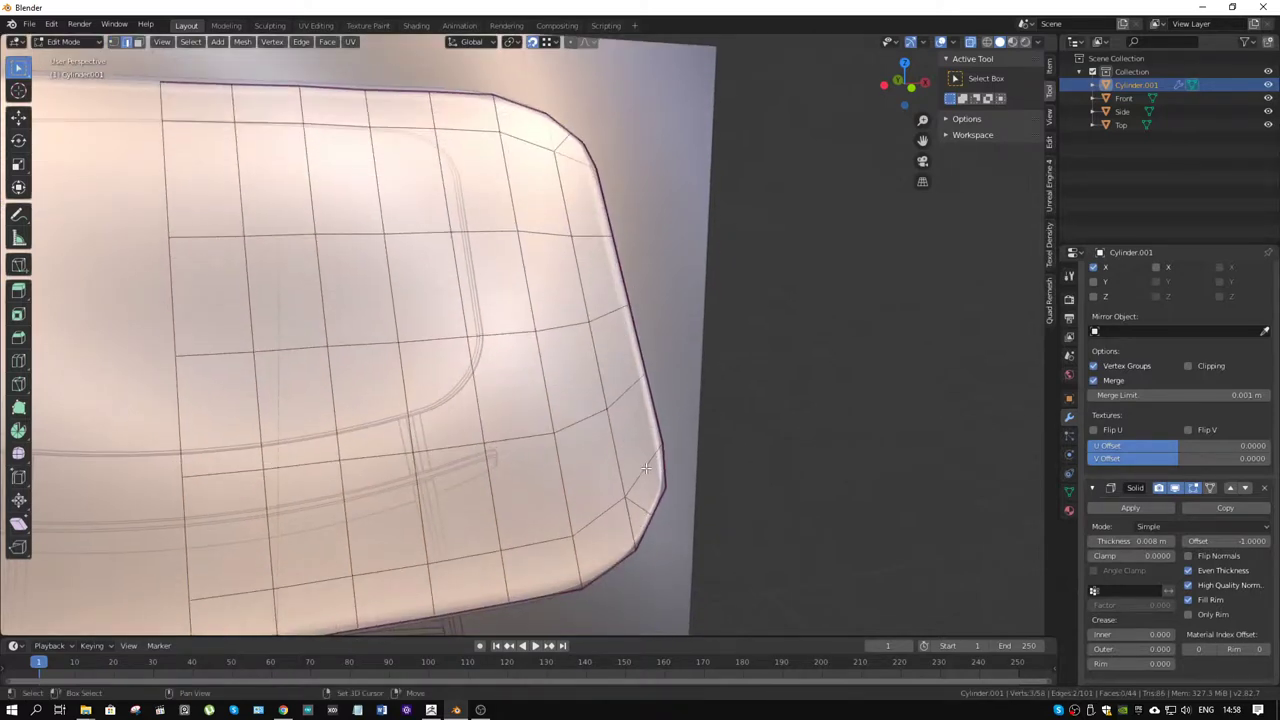
{"action": "key", "text": "x"}
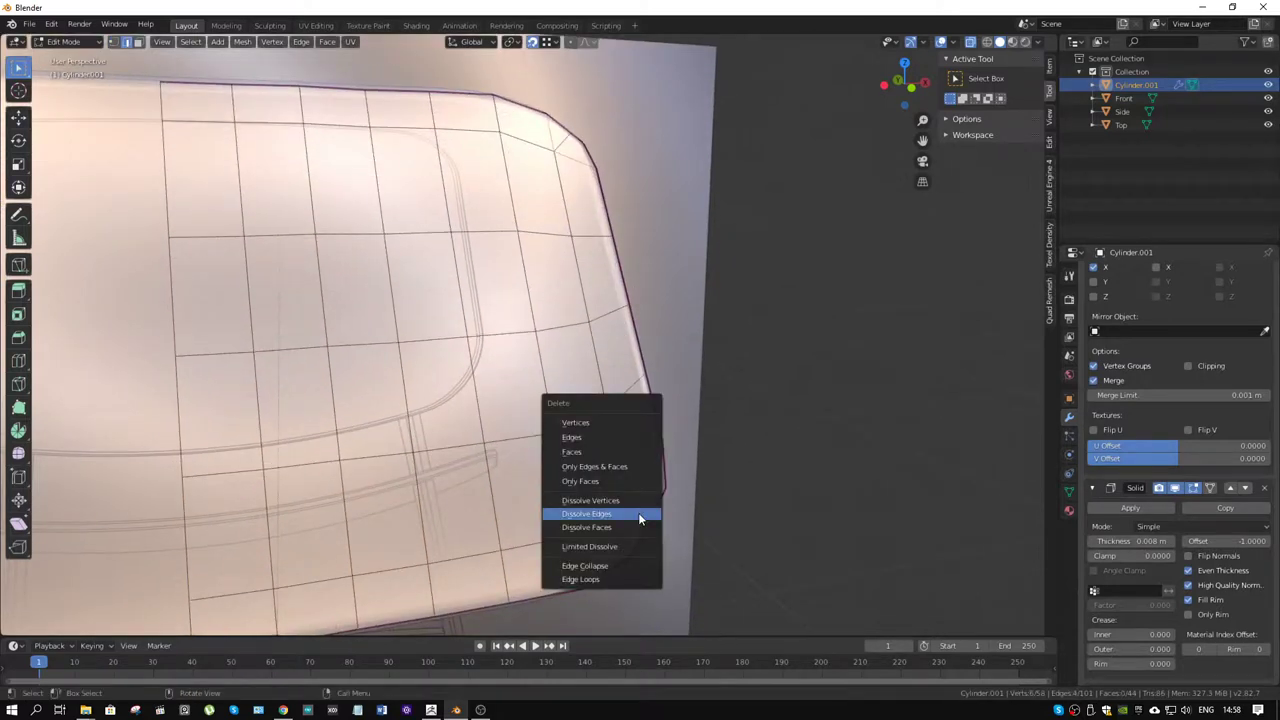
{"action": "left_click", "coordinate": [638, 512]}
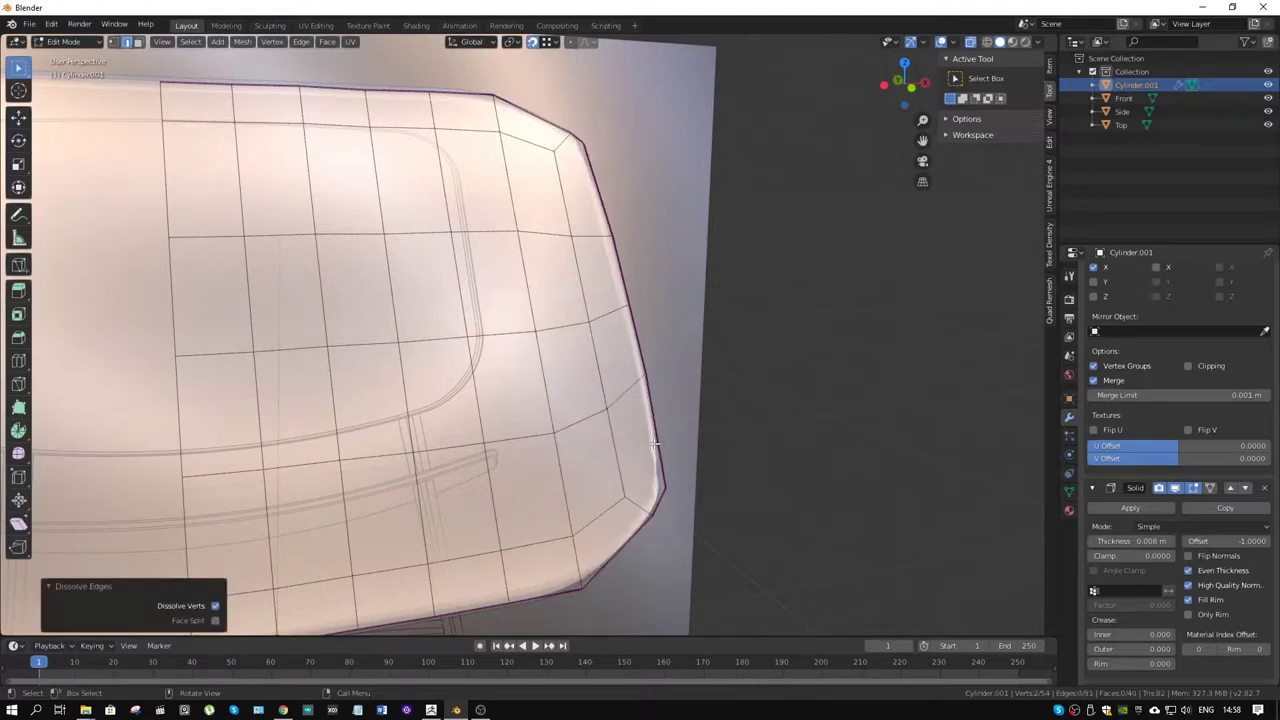
{"action": "middle_click_drag", "start_coordinate": [655, 445], "coordinate": [650, 428]}
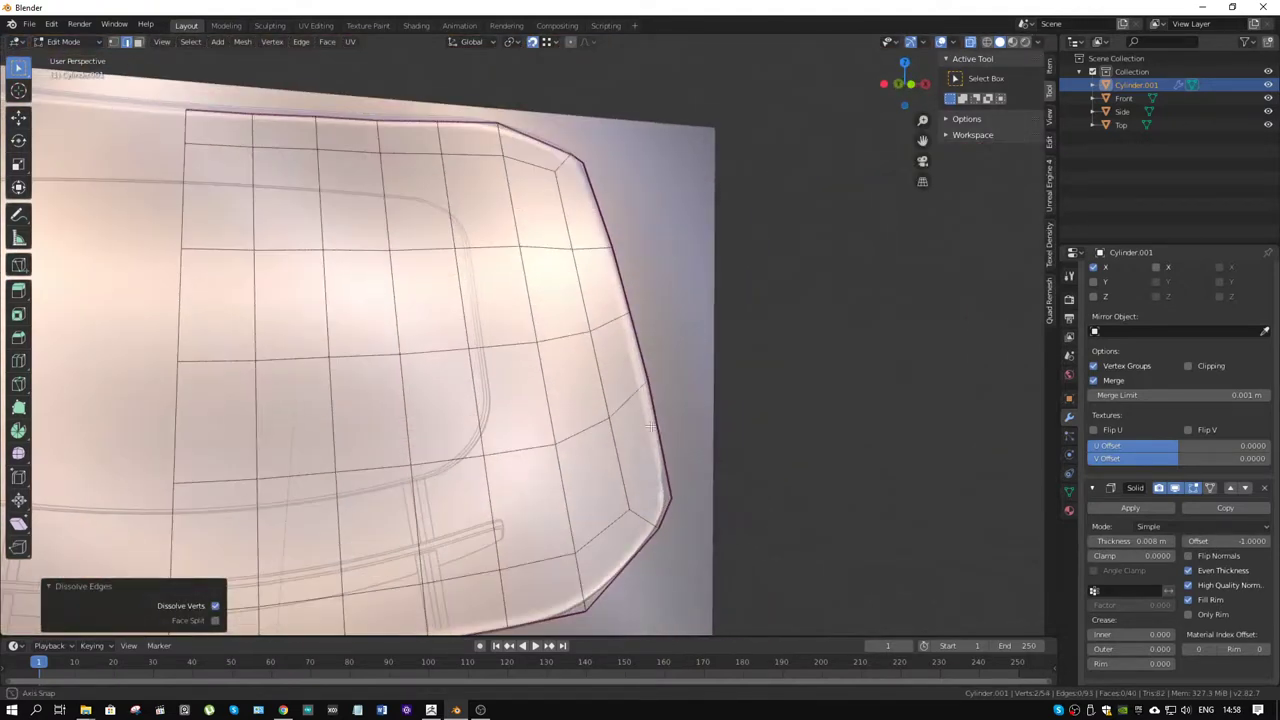
- Dissolve the redundant leftover vertices in vertex select mode
{"action": "key", "text": "1"}
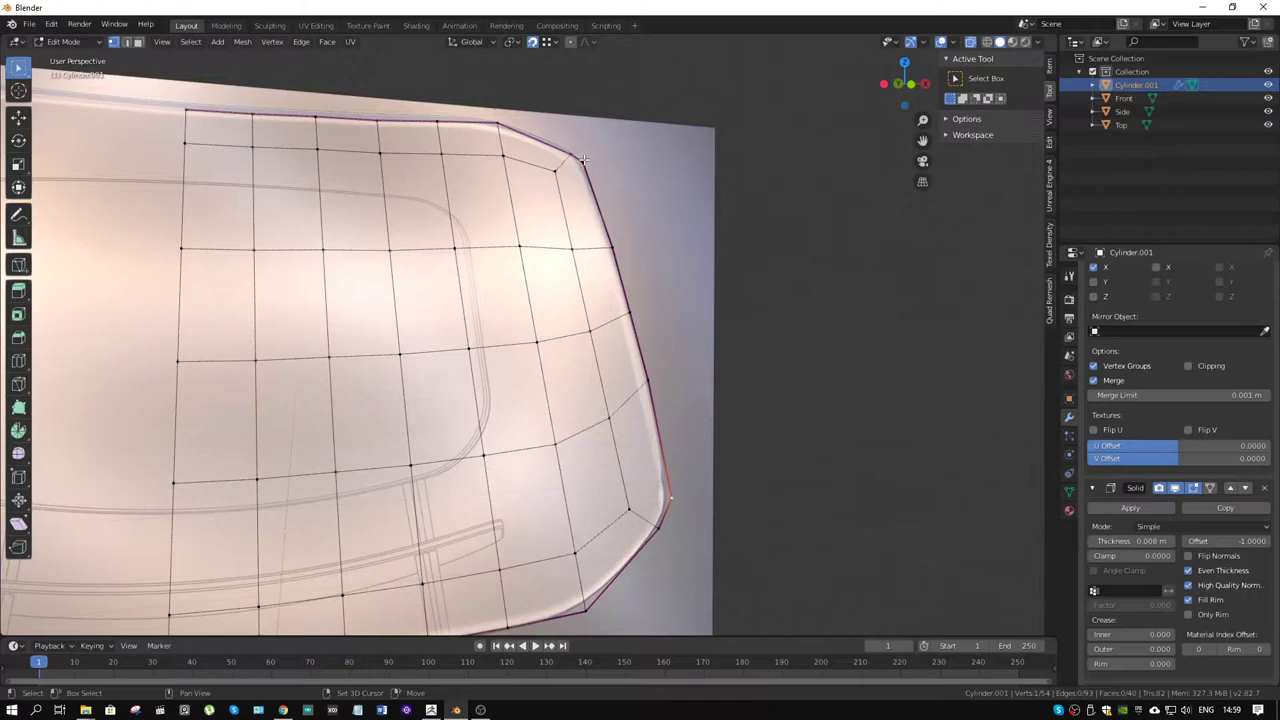
{"action": "key", "text": "x"}
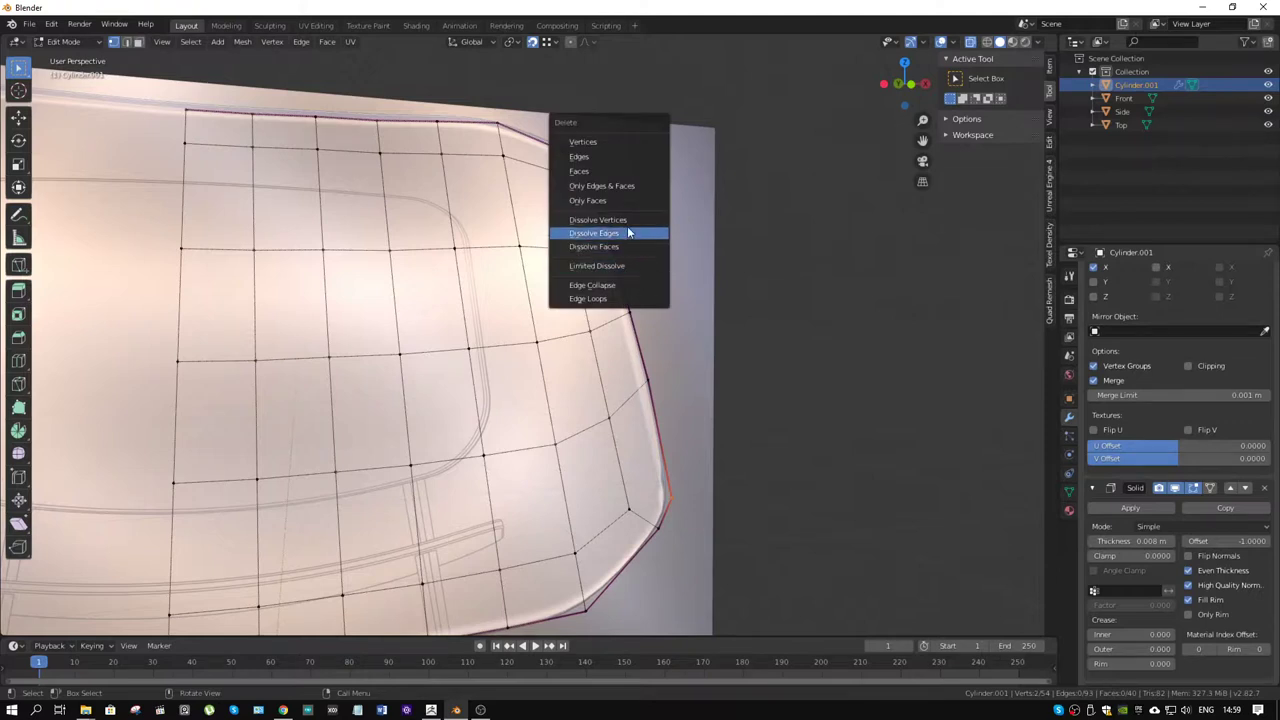
{"action": "left_click", "coordinate": [632, 220]}
{"action": "middle_click_drag", "start_coordinate": [682, 400], "coordinate": [652, 405]}
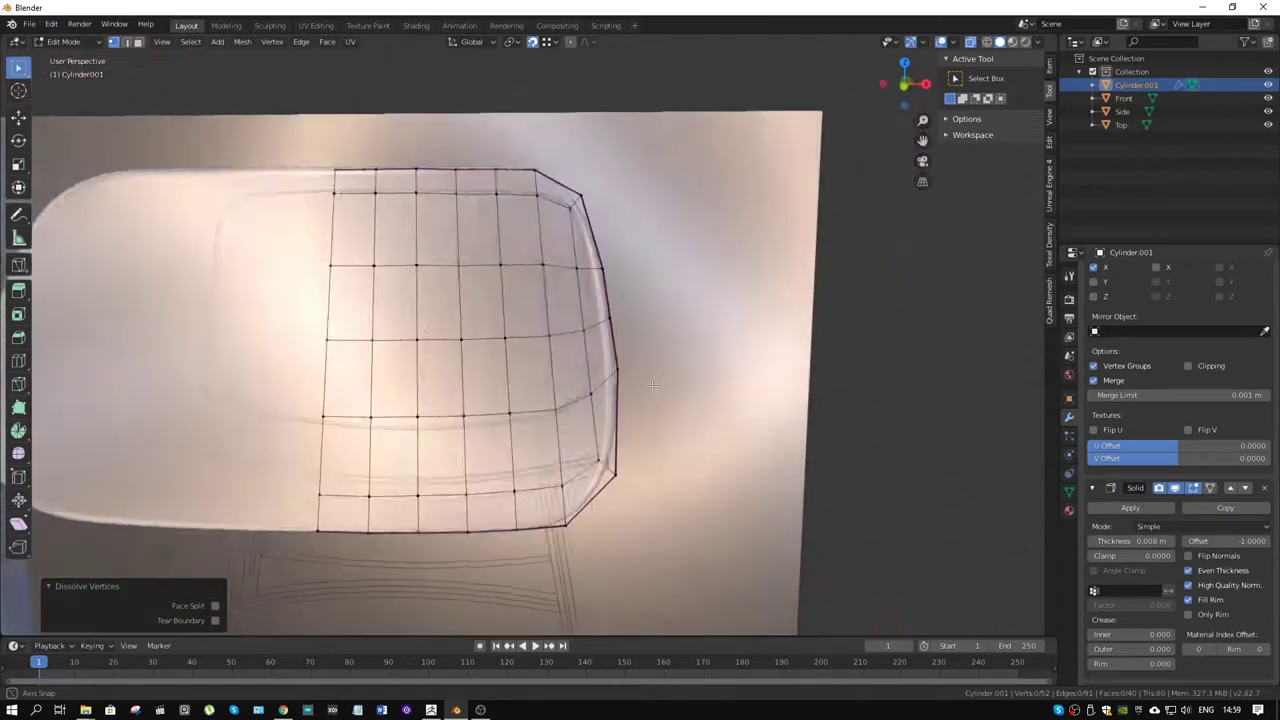
{"action": "middle_click_drag", "start_coordinate": [652, 405], "coordinate": [650, 386]}
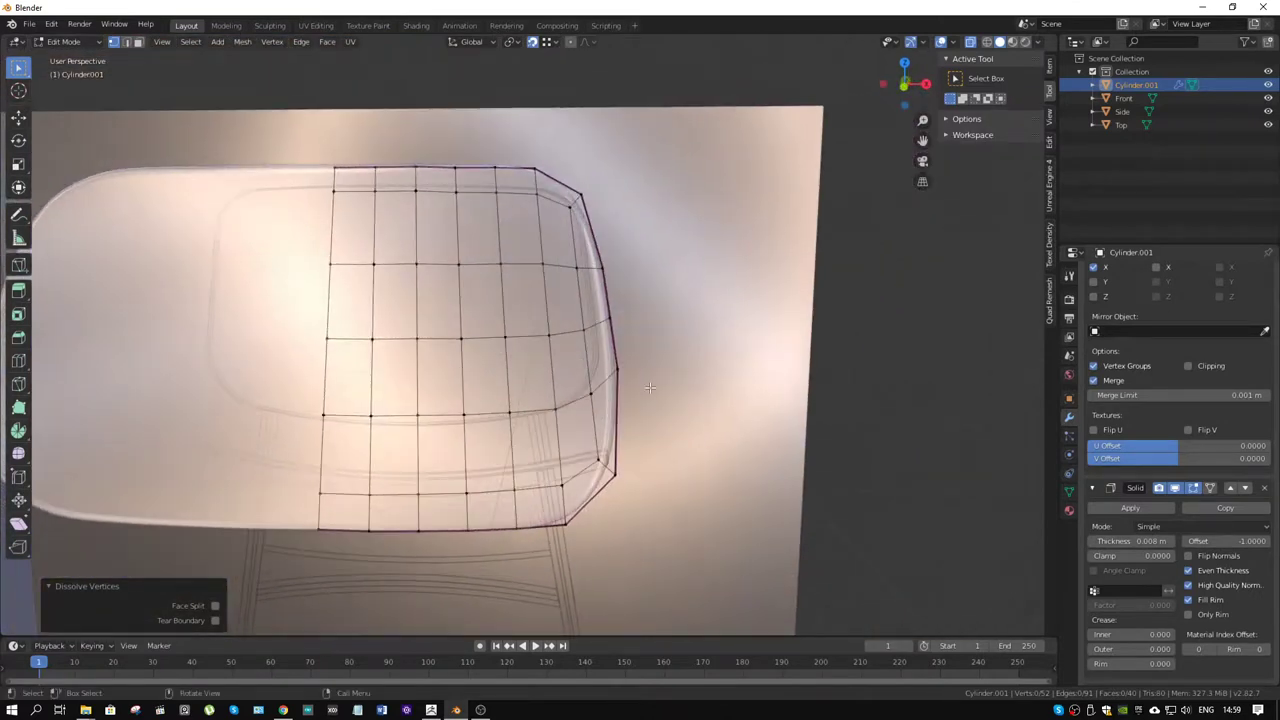
{"action": "key", "text": "KP_7"}
{"action": "key", "text": "KP_1"}
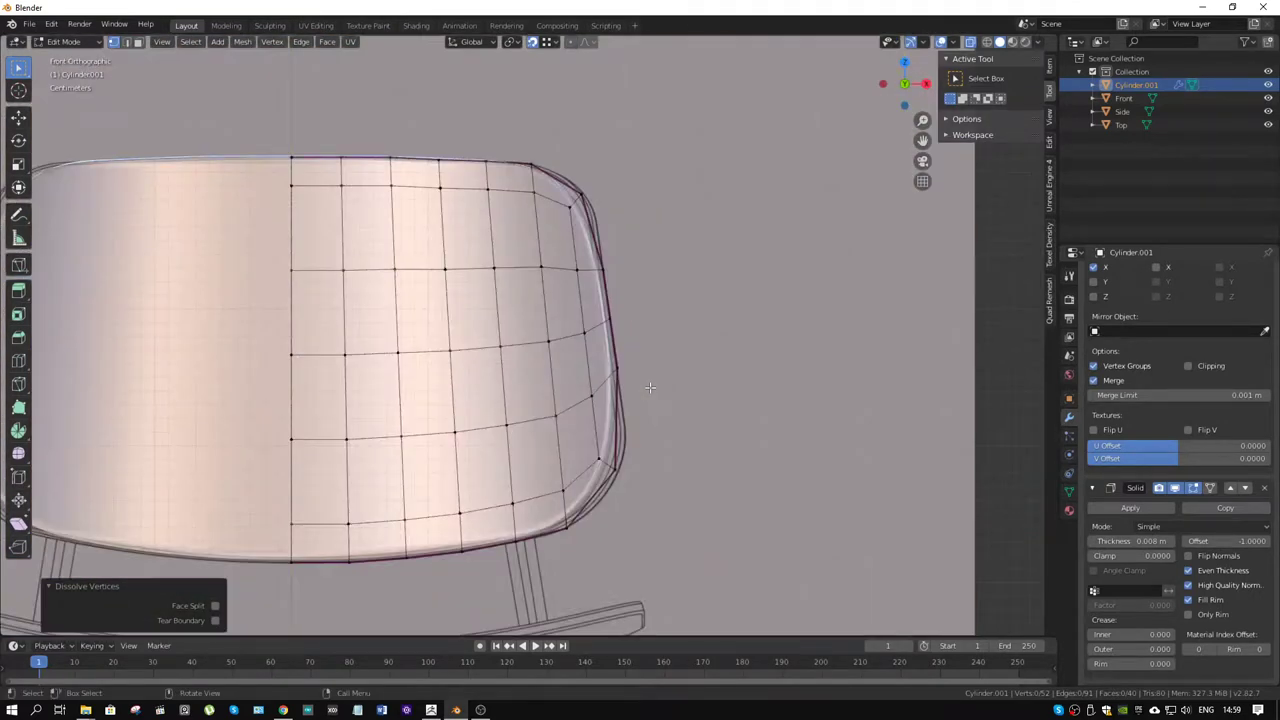
{"action": "mouse_move", "coordinate": [568, 198]}
{"action": "middle_mouse_down"}
{"action": "mouse_move", "coordinate": [572, 311]}
{"action": "mouse_move", "coordinate": [578, 298]}
{"action": "middle_mouse_up"}
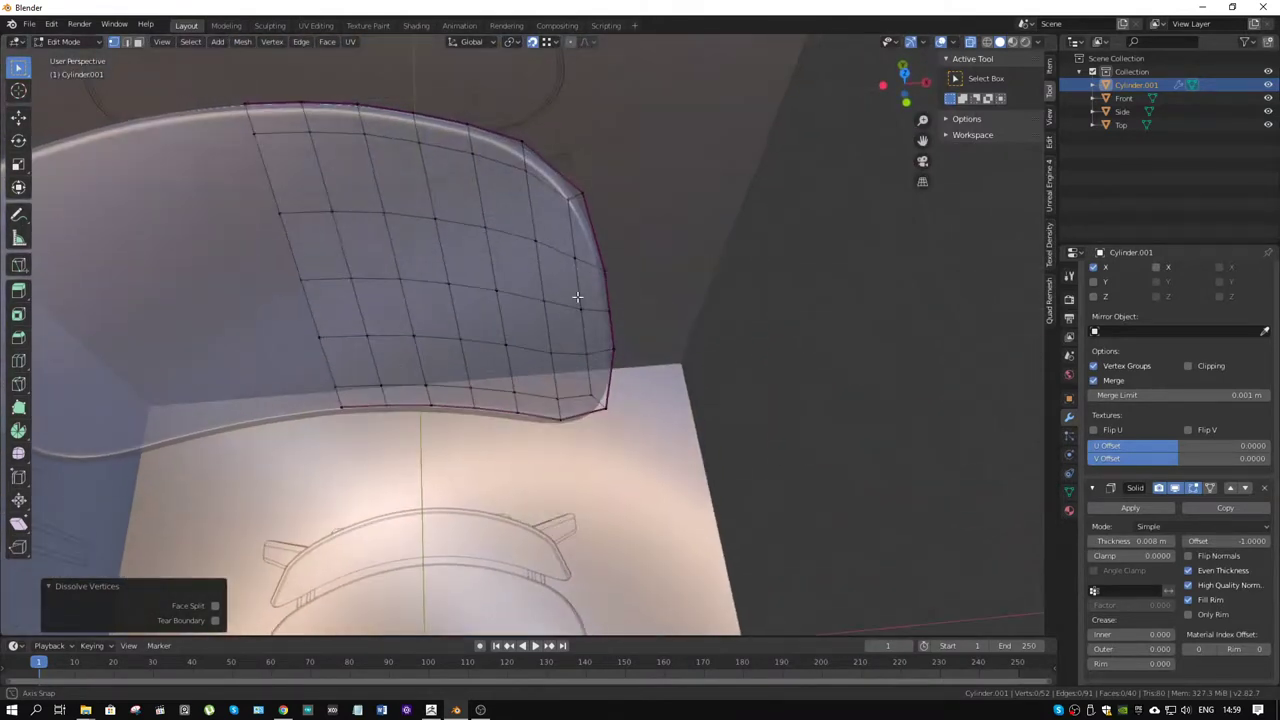
{"action": "middle_click_drag", "start_coordinate": [589, 191], "coordinate": [663, 95]}
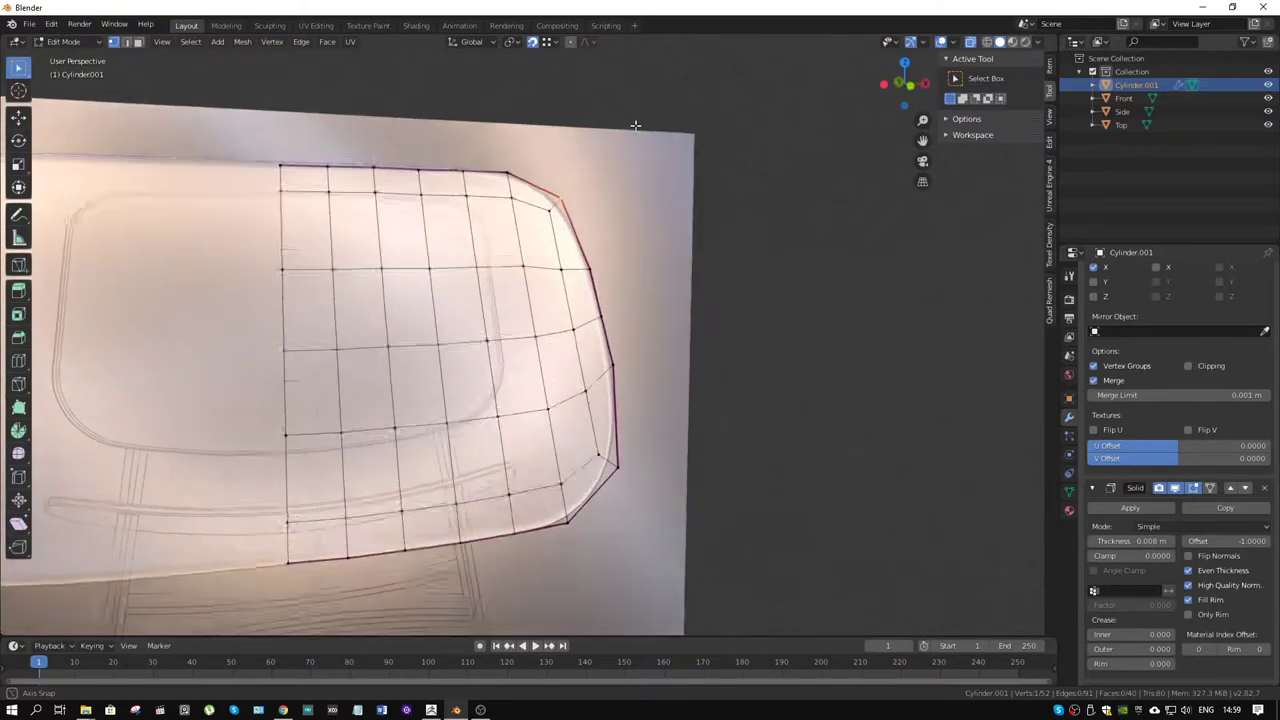
{"action": "middle_click_drag", "start_coordinate": [663, 95], "coordinate": [599, 178]}
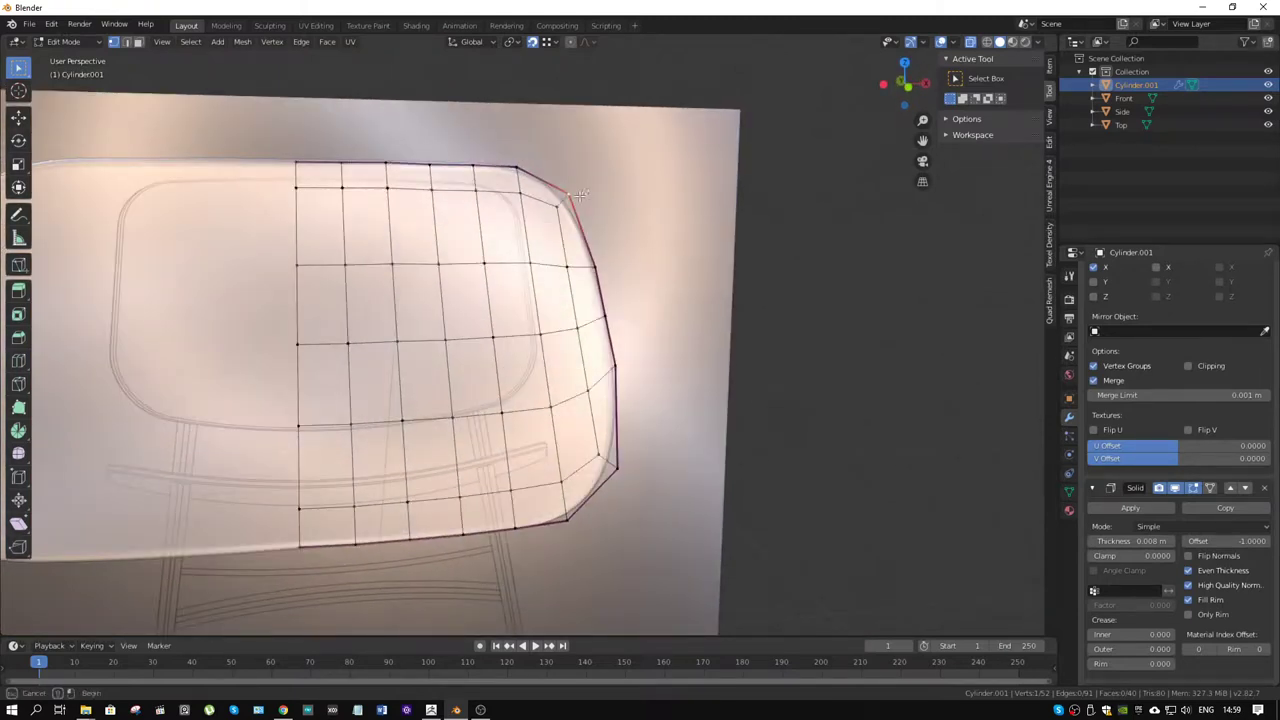
{"action": "left_click", "coordinate": [551, 219]}
{"action": "mouse_move", "coordinate": [623, 241]}
{"action": "middle_mouse_down"}
{"action": "mouse_move", "coordinate": [397, 234]}
{"action": "mouse_move", "coordinate": [482, 251]}
{"action": "middle_mouse_up"}
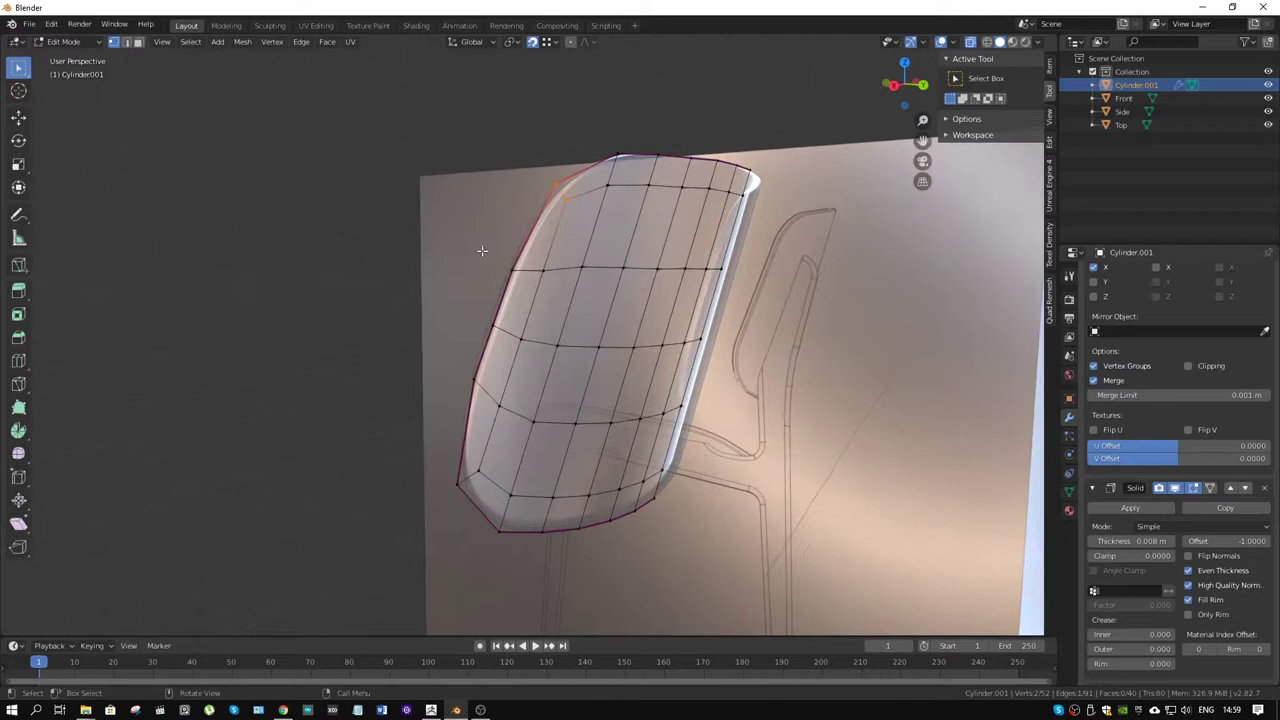
- Create a custom Face transform orientation from a rim face and align the view to it
{"action": "key", "text": "3"}
{"action": "left_click", "coordinate": [552, 224]}
{"action": "middle_click_drag", "start_coordinate": [552, 224], "coordinate": [438, 30]}
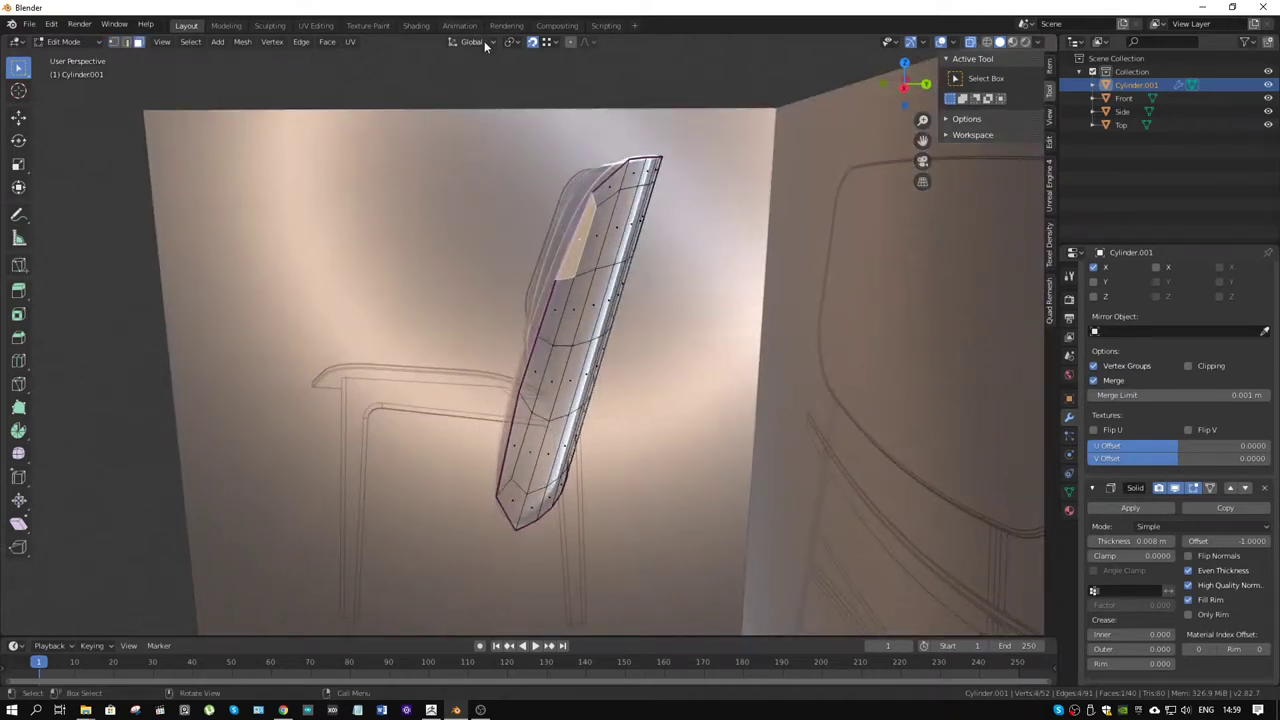
{"action": "left_click", "coordinate": [484, 41]}
{"action": "left_click", "coordinate": [529, 84]}
{"action": "key", "text": "shift+KP_7"}
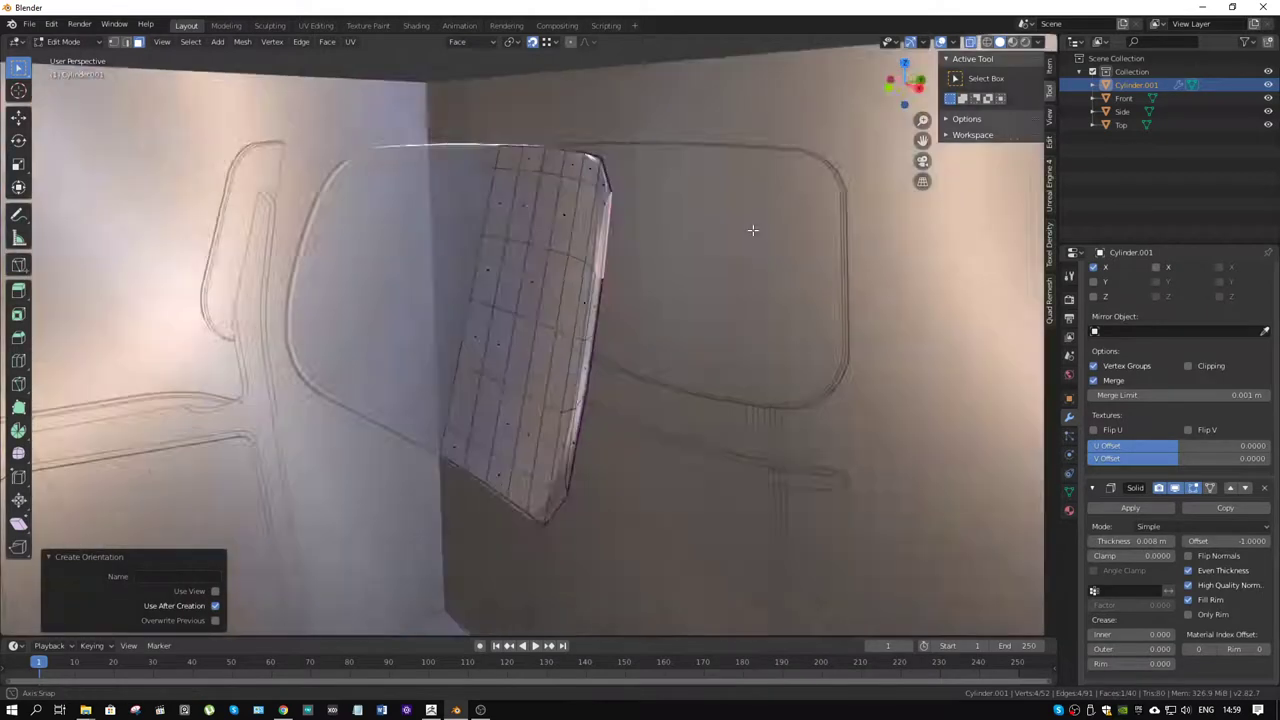
- In front view, move the top corner vertex onto the blueprint outline with proportional editing
{"action": "key", "text": "1"}
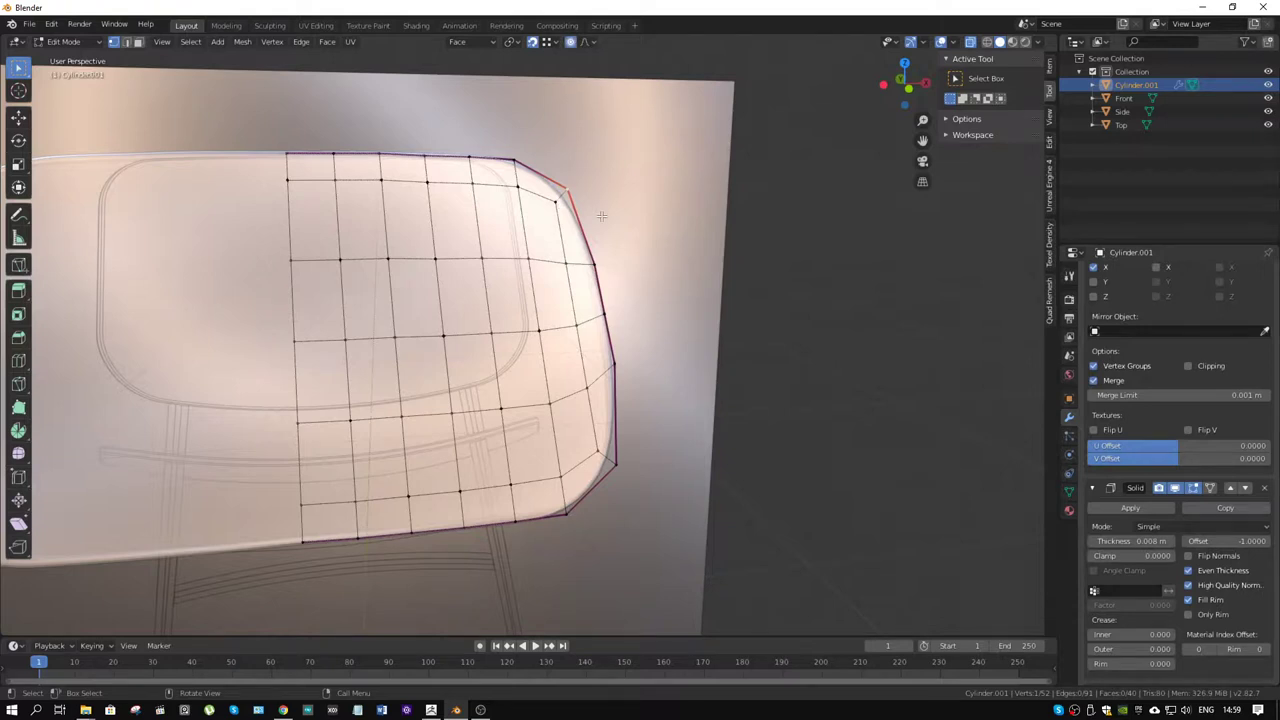
{"action": "key", "text": "KP_7"}
{"action": "key", "text": "KP_1"}
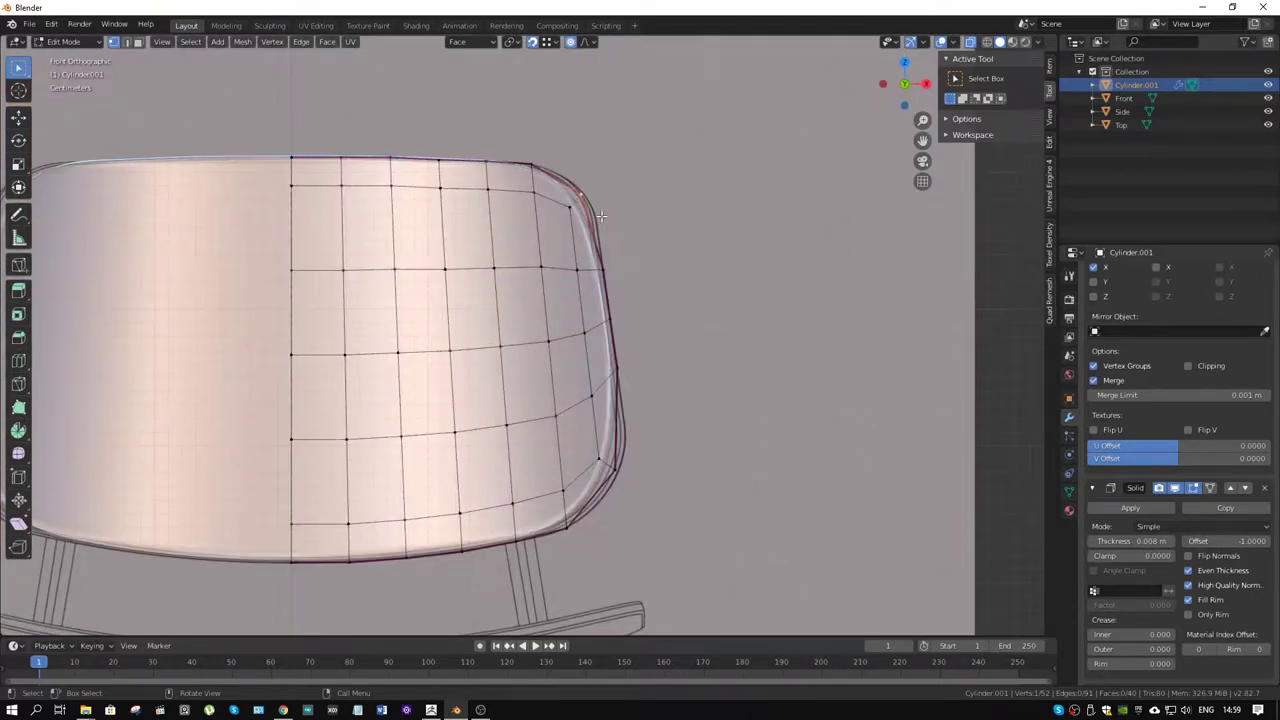
{"action": "key", "text": "g"}
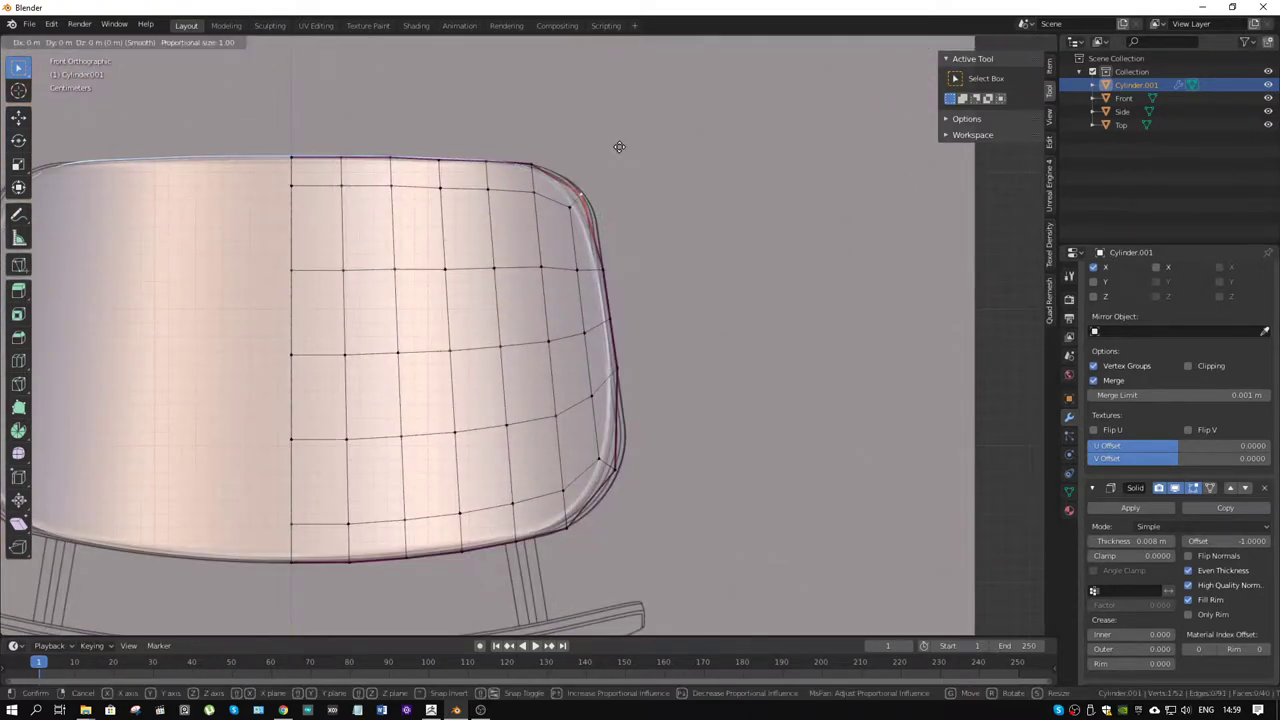
{"action": "scroll", "coordinate": [619, 147], "scroll_direction": "down", "scroll_amount": 9}
{"action": "scroll", "coordinate": [619, 147], "scroll_direction": "down", "scroll_amount": 7}
{"action": "scroll", "coordinate": [619, 147], "scroll_direction": "up", "scroll_amount": 15}
{"action": "scroll", "coordinate": [619, 147], "scroll_direction": "up", "scroll_amount": 4}
{"action": "scroll", "coordinate": [619, 147], "scroll_direction": "up", "scroll_amount": 10}
{"action": "scroll", "coordinate": [619, 147], "scroll_direction": "up", "scroll_amount": 8}
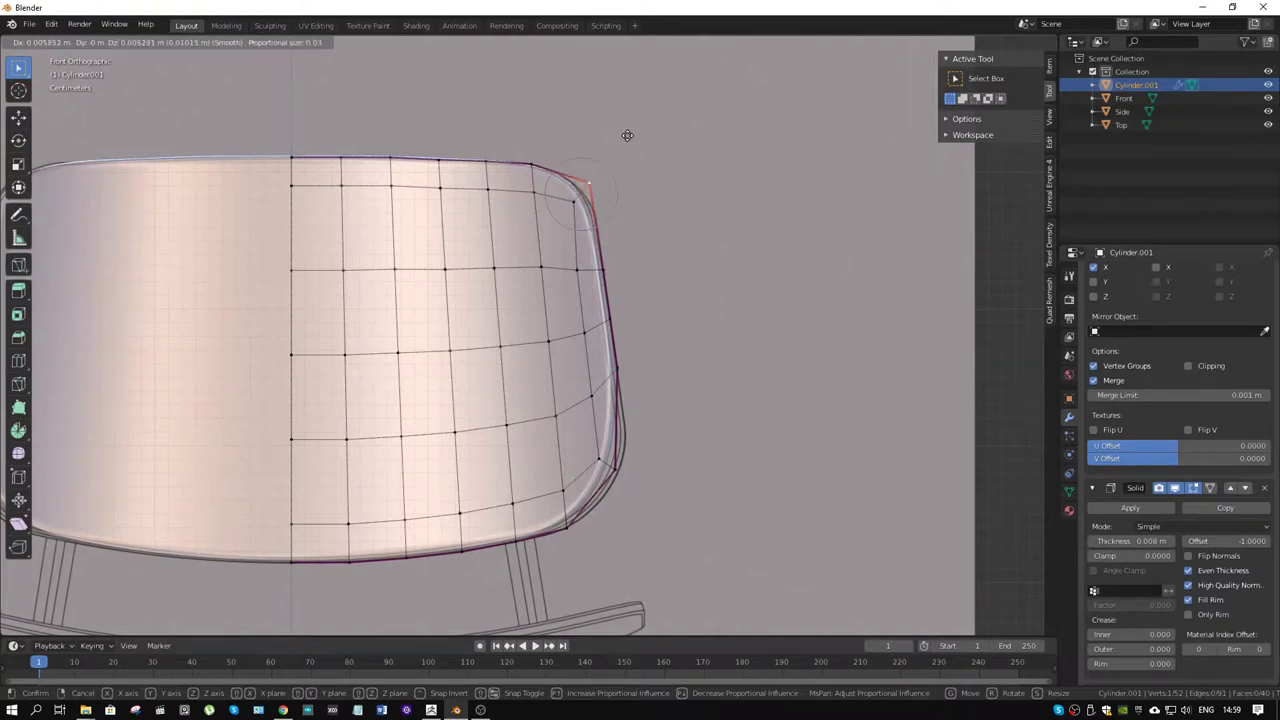
{"action": "left_click", "coordinate": [627, 135]}
- Move the lower-right rim vertex, then shift a corner vertex along the Z axis
{"action": "left_click", "coordinate": [616, 478]}
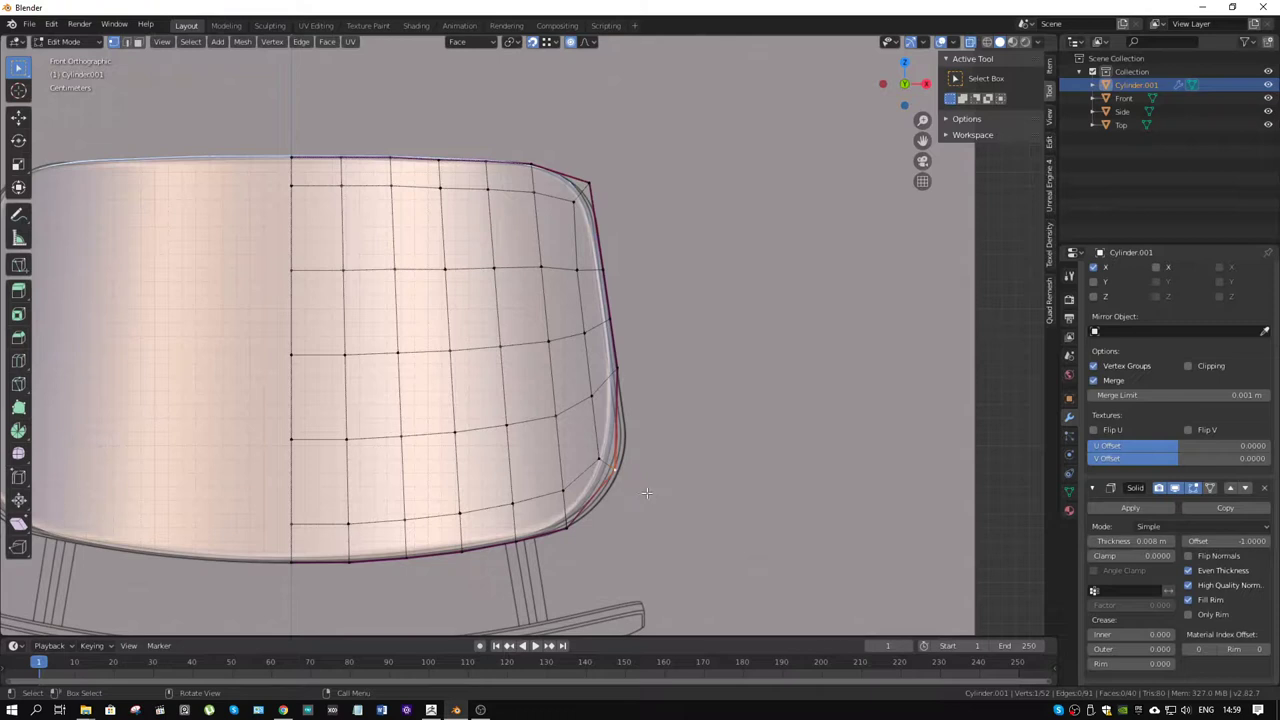
{"action": "key", "text": "g"}
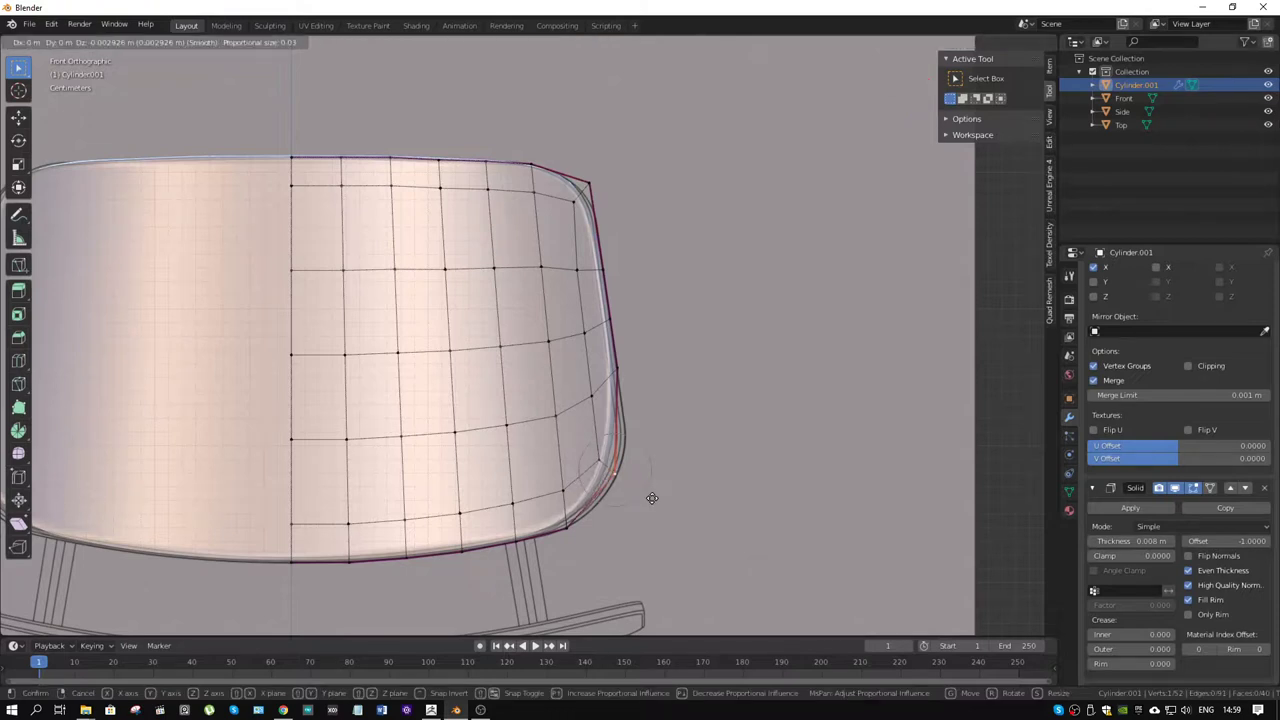
{"action": "left_click", "coordinate": [652, 498]}
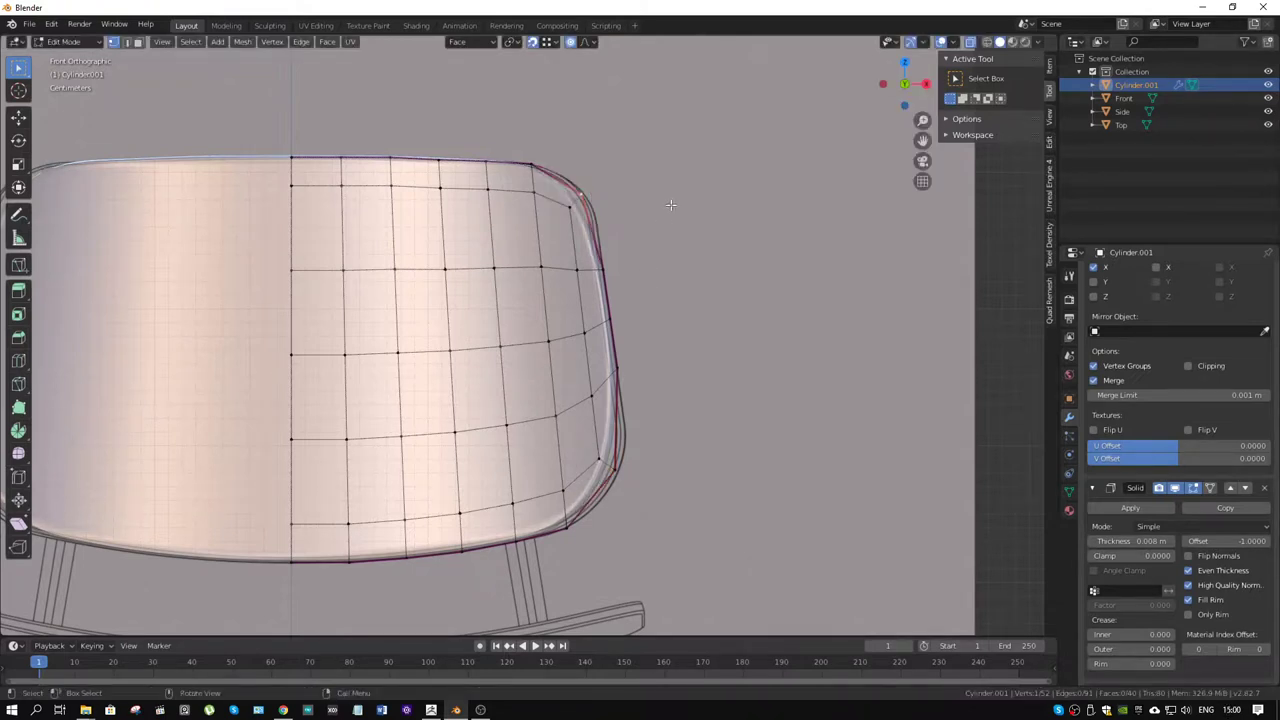
{"action": "key", "text": "g"}
{"action": "key", "text": "z"}
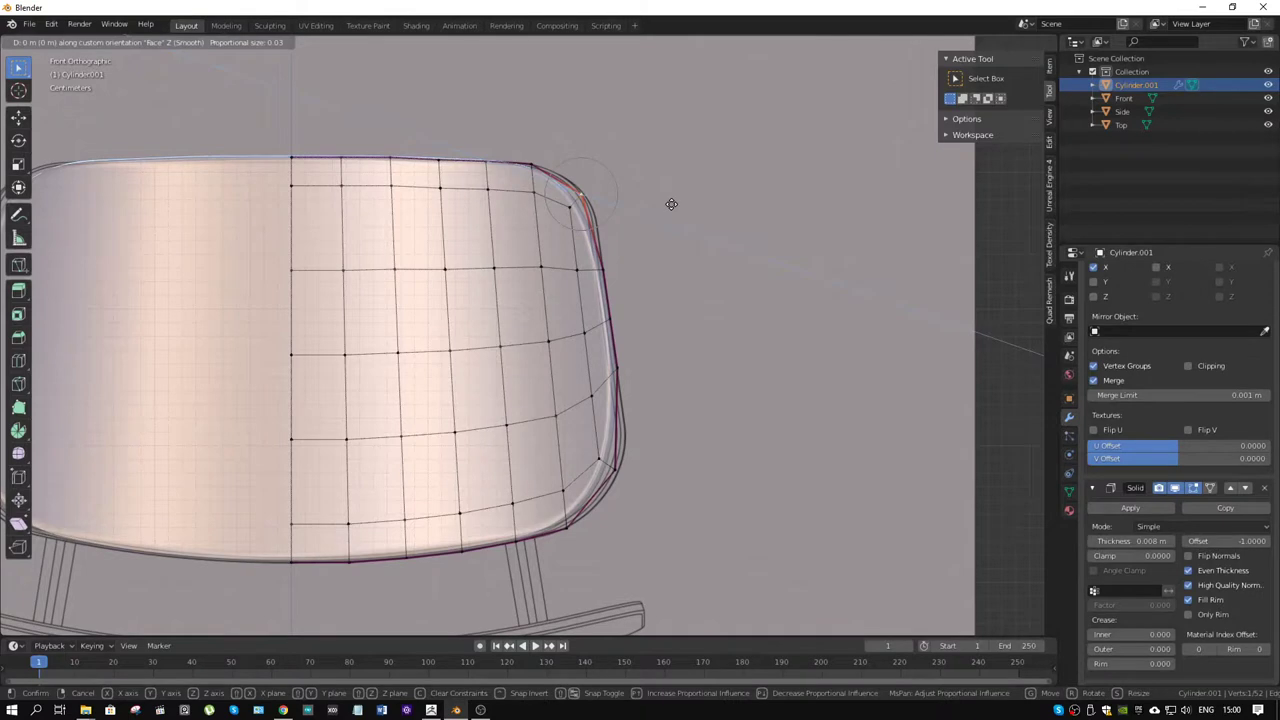
{"action": "left_click", "coordinate": [689, 184]}
{"action": "mouse_move", "coordinate": [641, 203]}
{"action": "middle_mouse_down"}
{"action": "mouse_move", "coordinate": [613, 221]}
{"action": "mouse_move", "coordinate": [658, 215]}
{"action": "middle_mouse_up"}
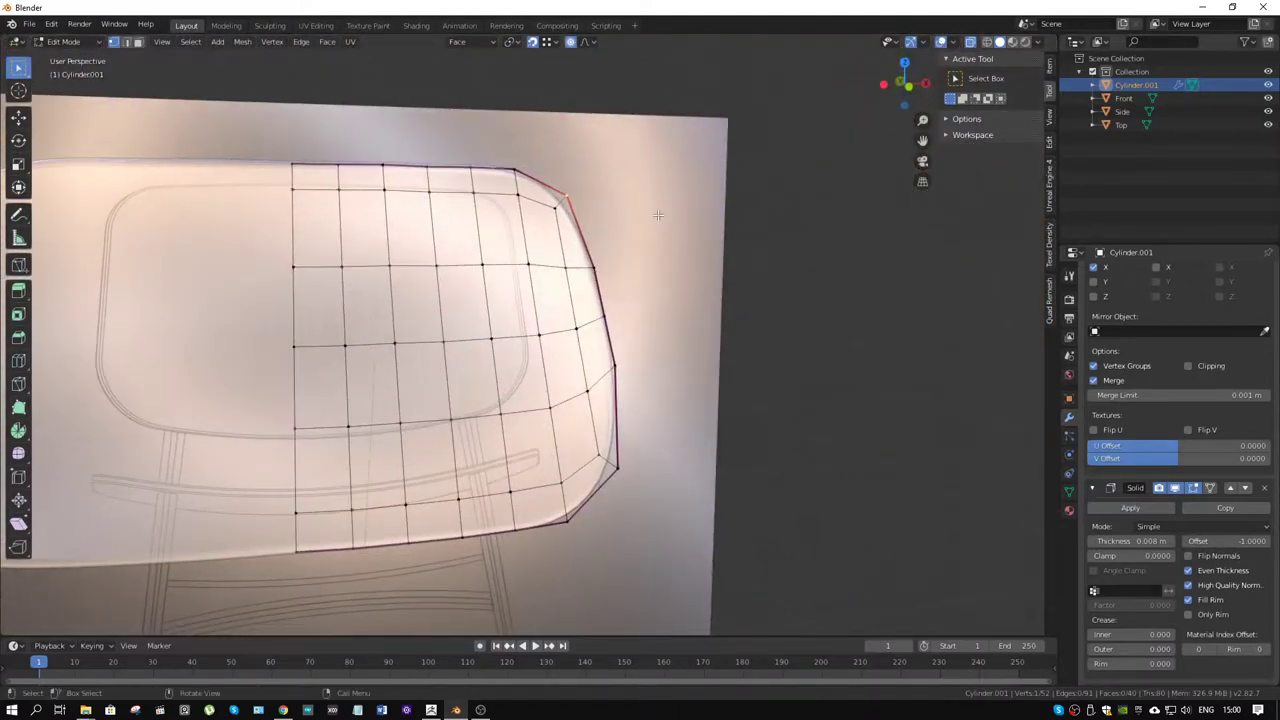
- In front view, pull the top and bottom corner vertices outward onto the outline
{"action": "key", "text": "KP_7"}
{"action": "key", "text": "KP_1"}
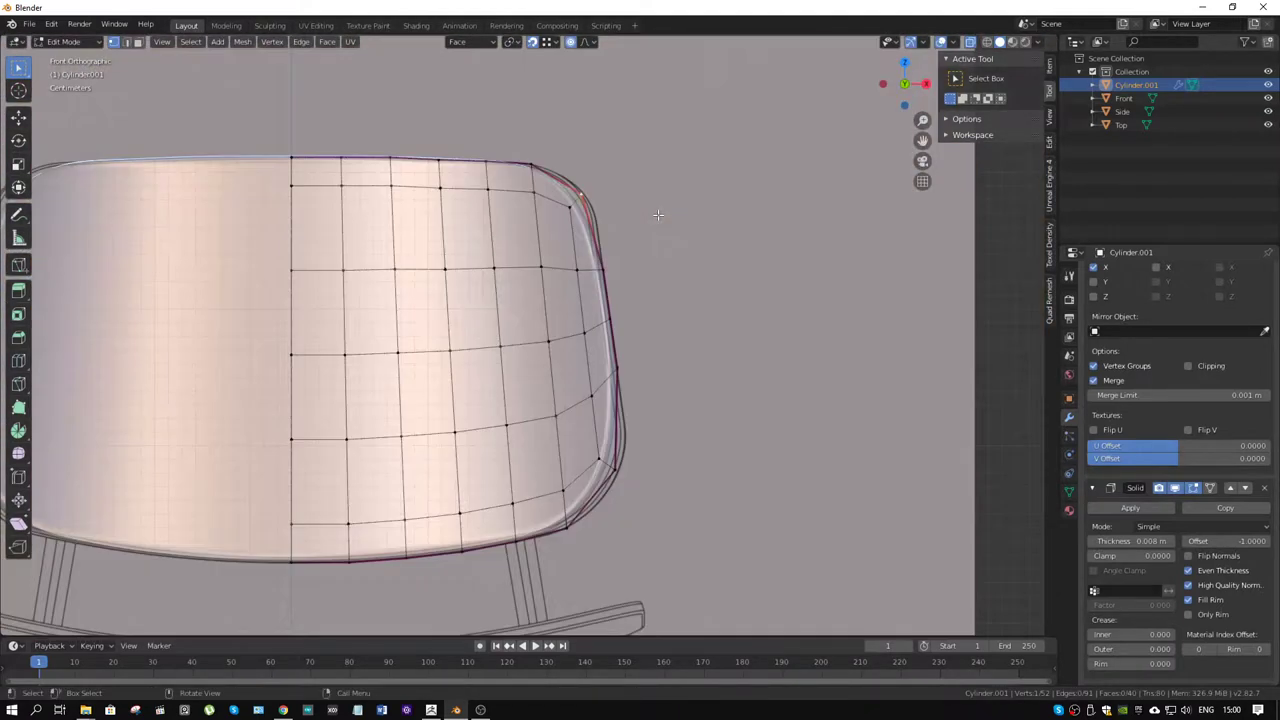
{"action": "key", "text": "g"}
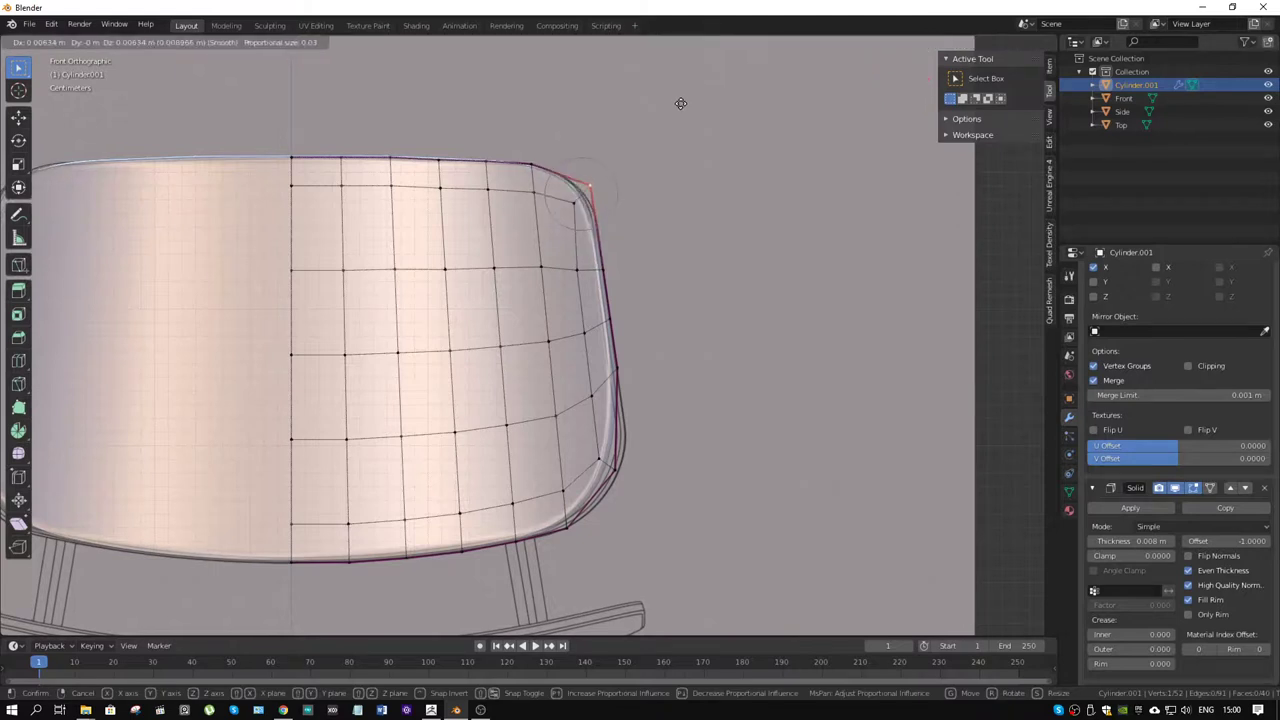
{"action": "left_click", "coordinate": [679, 103]}
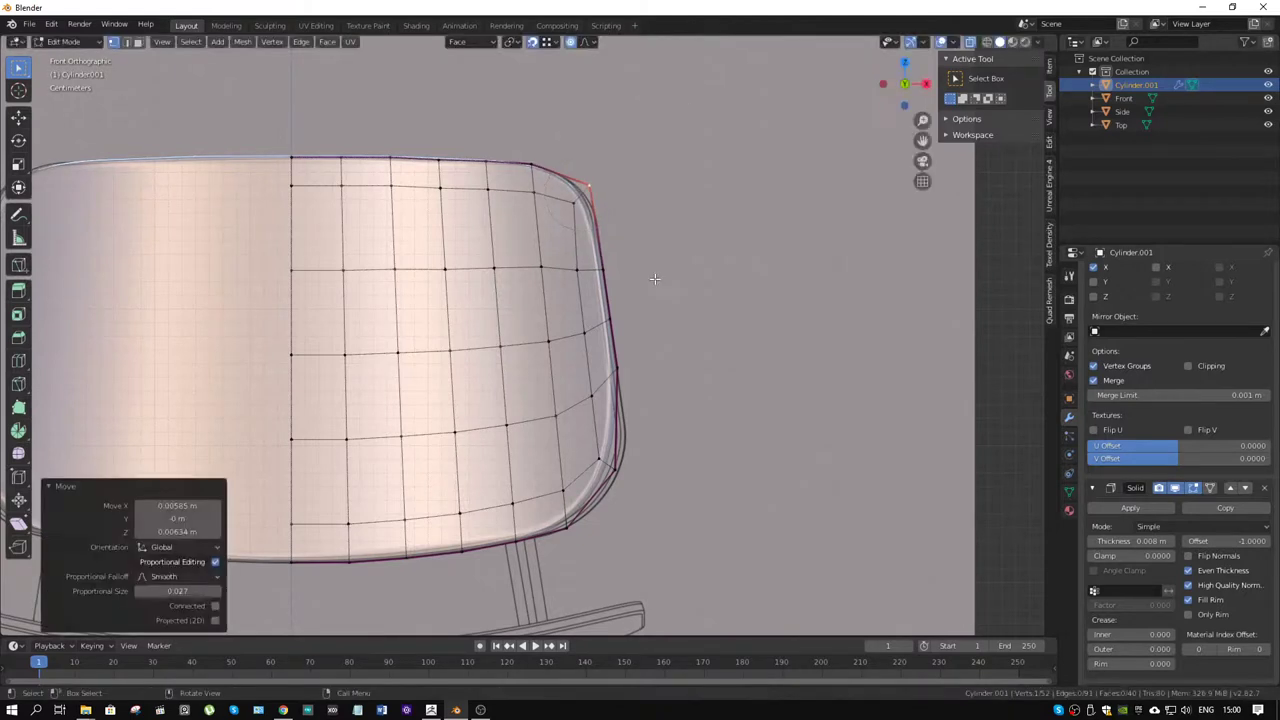
{"action": "left_click", "coordinate": [612, 468]}
{"action": "key", "text": "g"}
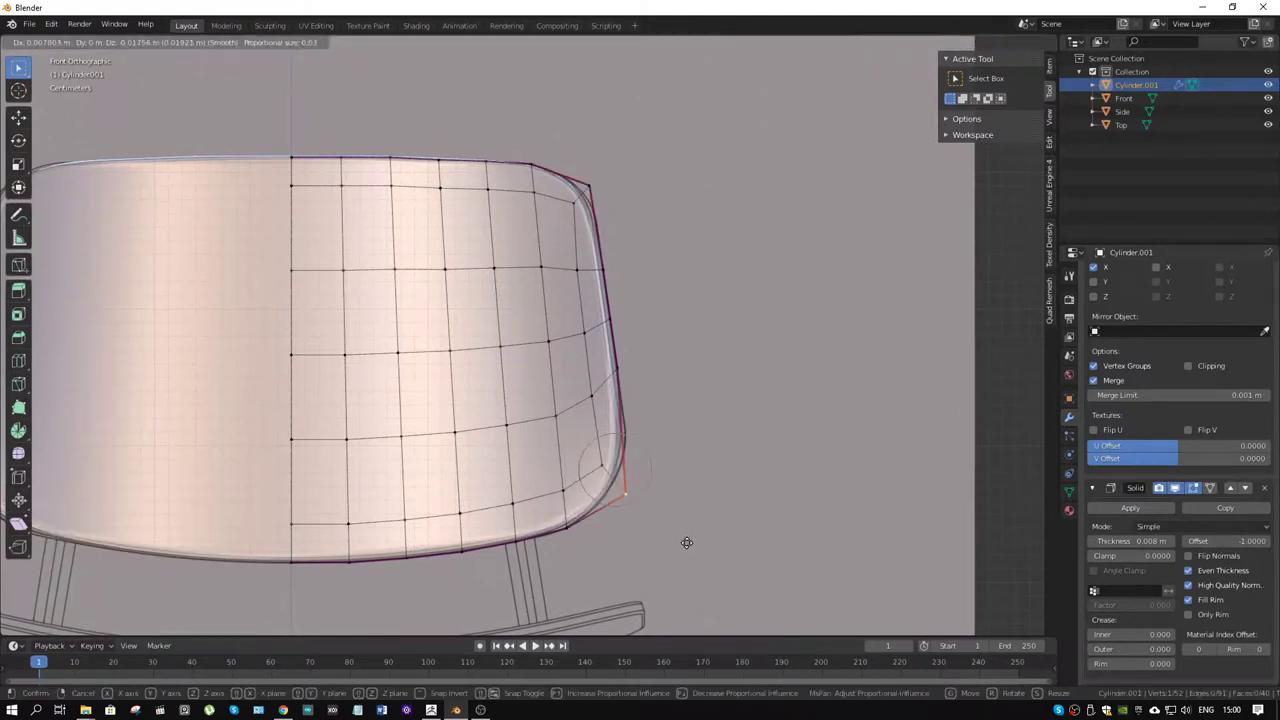
{"action": "left_click", "coordinate": [687, 542]}
{"action": "mouse_move", "coordinate": [671, 371]}
{"action": "middle_mouse_down"}
{"action": "mouse_move", "coordinate": [654, 348]}
{"action": "mouse_move", "coordinate": [714, 309]}
{"action": "mouse_move", "coordinate": [700, 194]}
{"action": "mouse_move", "coordinate": [703, 505]}
{"action": "middle_mouse_up"}
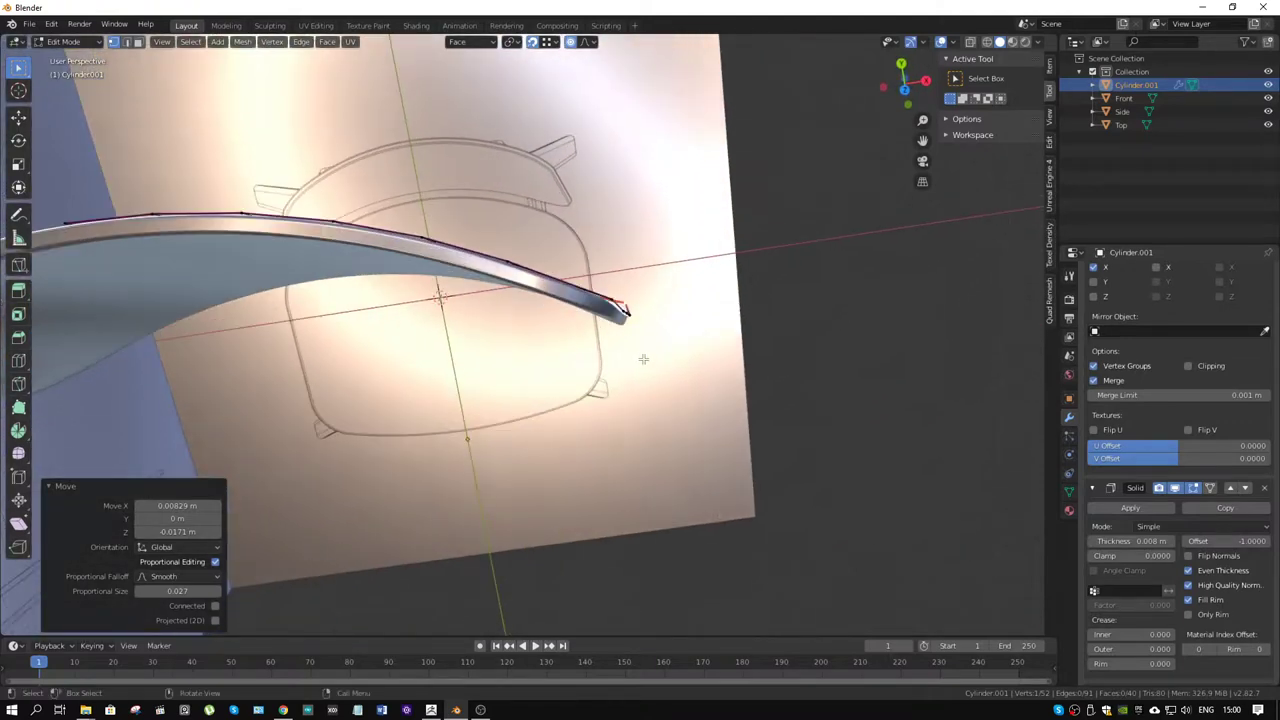
- Delete the Face custom transform orientation
{"action": "middle_click_drag", "start_coordinate": [689, 324], "coordinate": [617, 343], "text": "shift"}
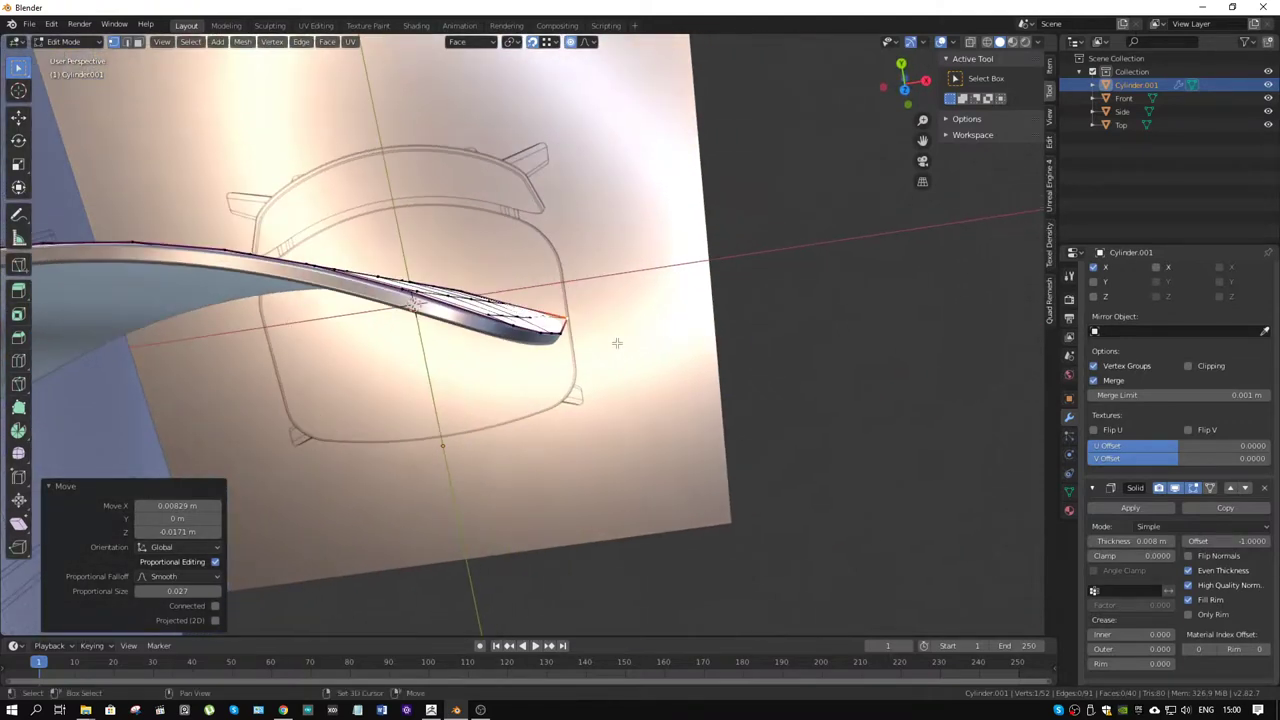
{"action": "left_click", "coordinate": [490, 42]}
{"action": "left_click", "coordinate": [530, 186]}
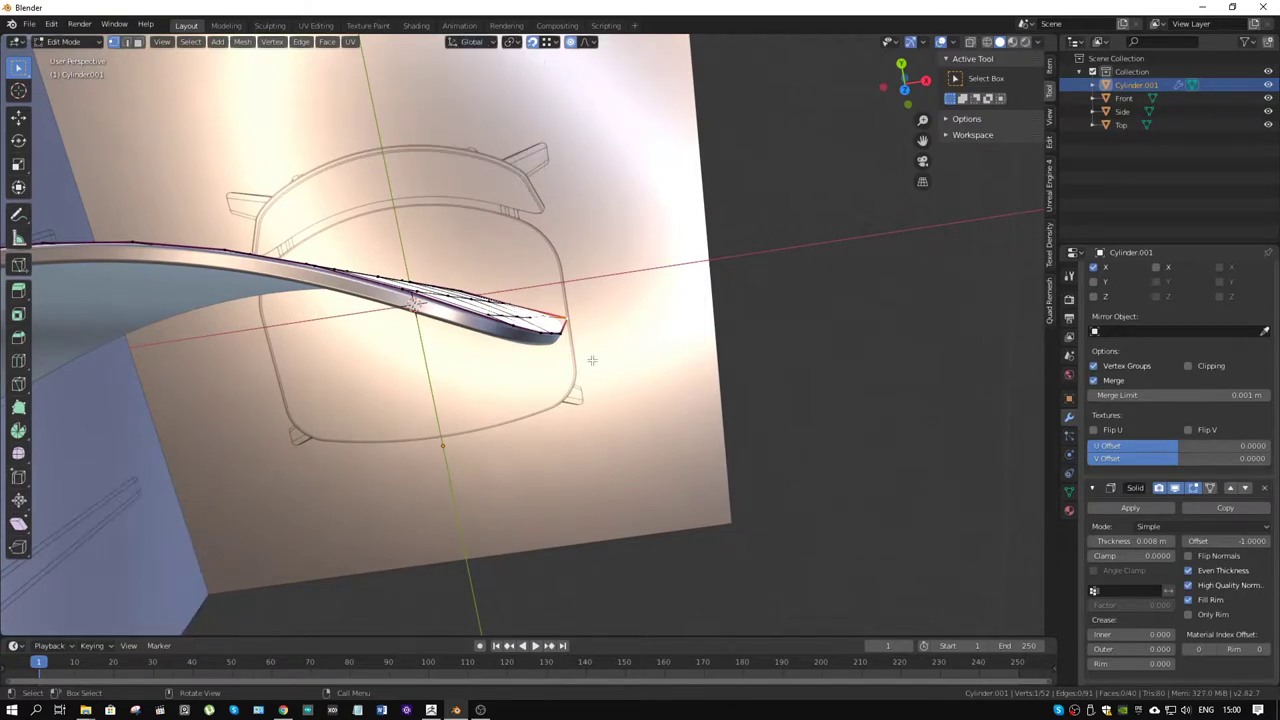
- Move the shell's edge tip into line with the reference using proportional editing
{"action": "middle_click_drag", "start_coordinate": [638, 307], "coordinate": [678, 308]}
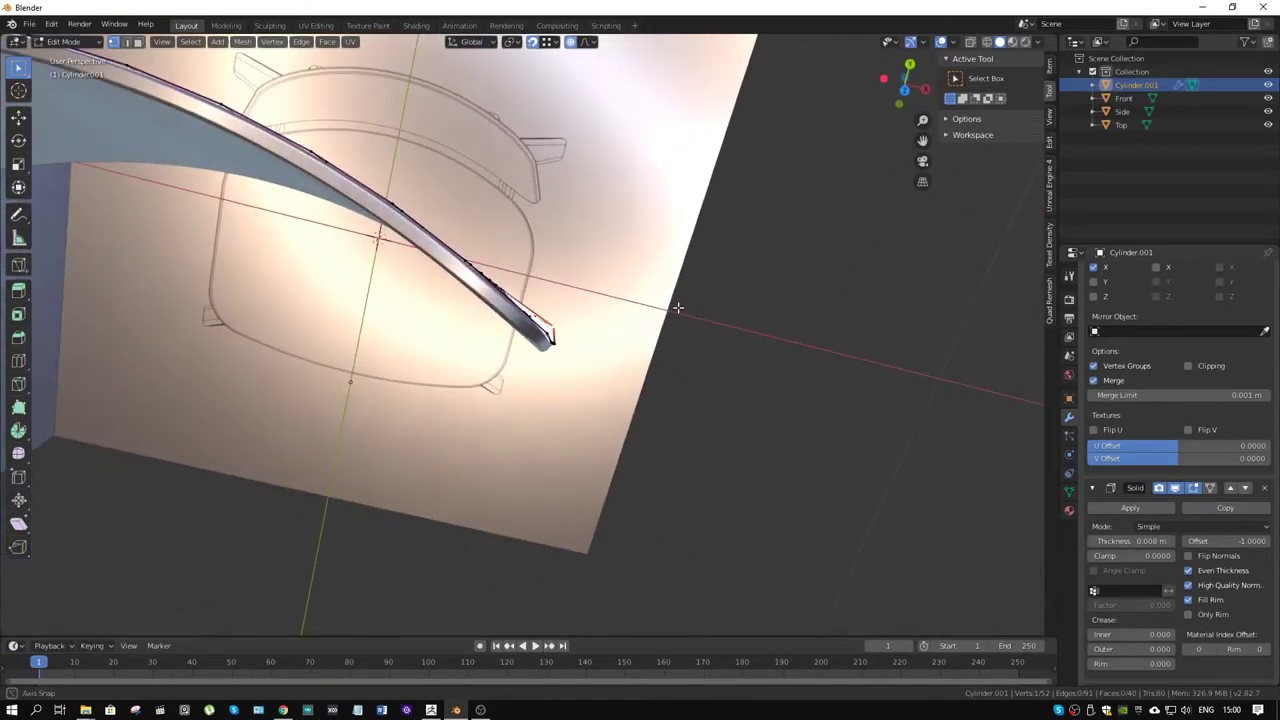
{"action": "middle_click_drag", "start_coordinate": [552, 338], "coordinate": [599, 343]}
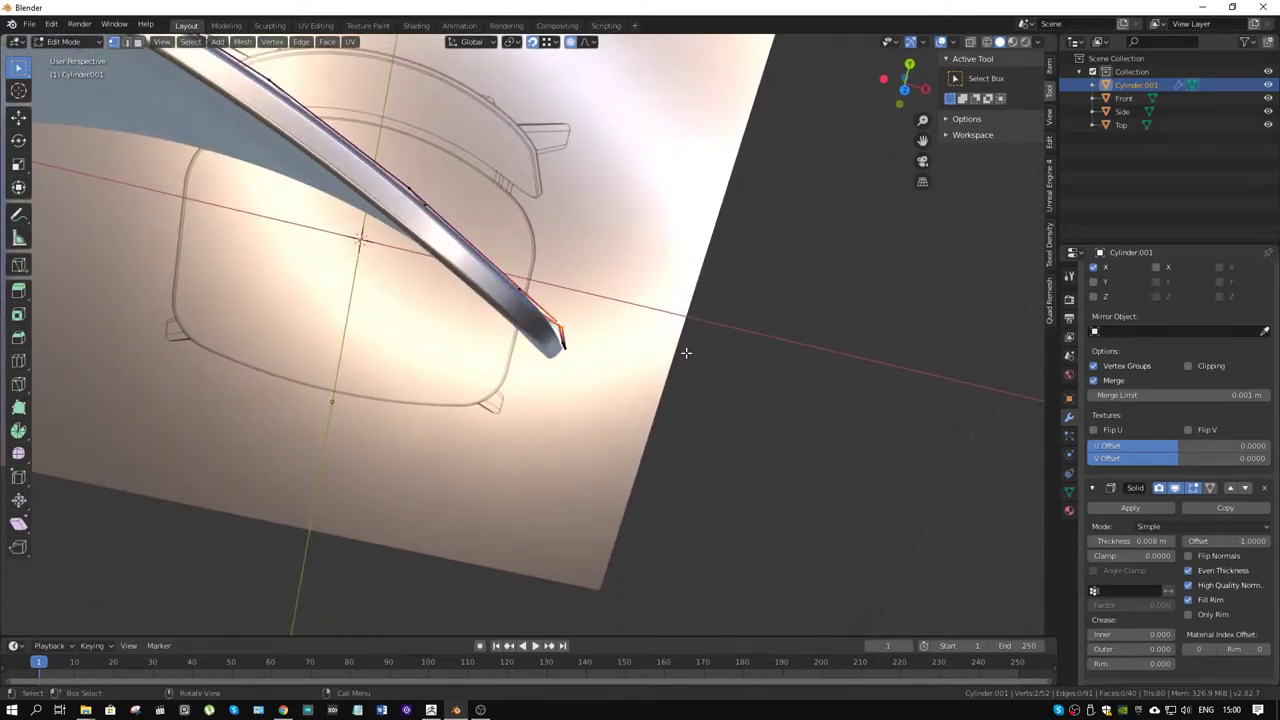
{"action": "key", "text": "g"}
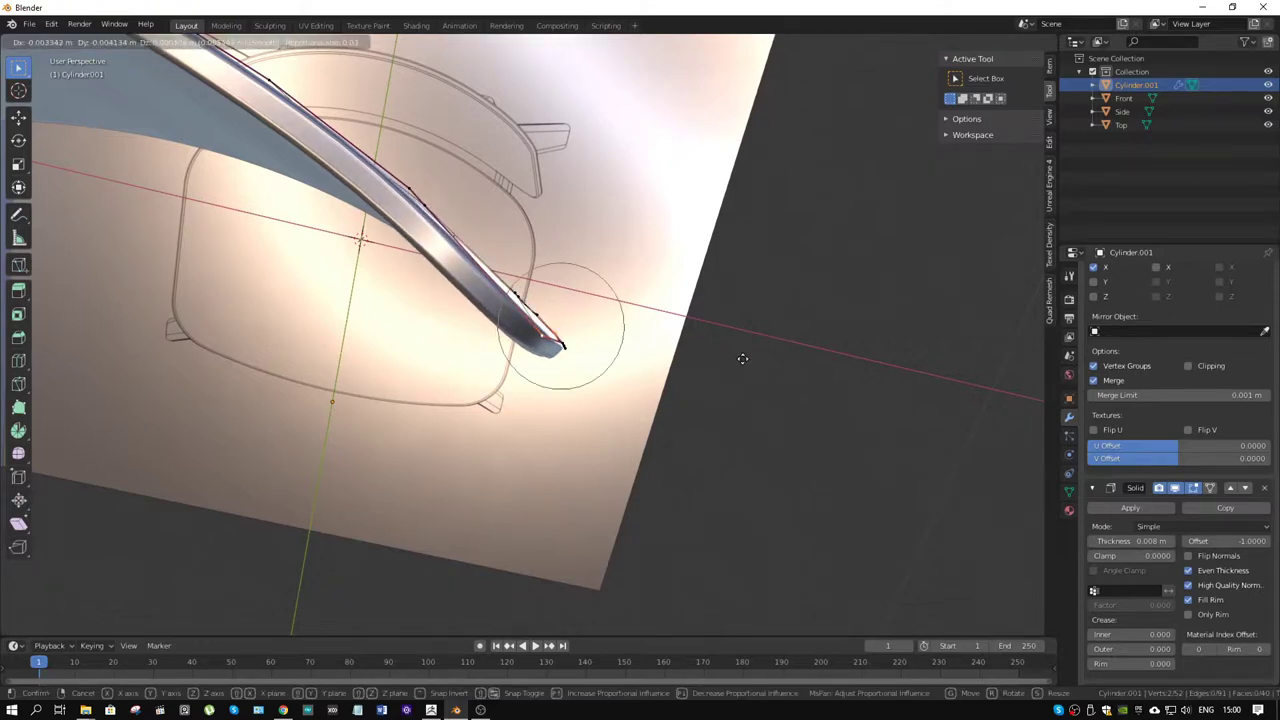
{"action": "left_click", "coordinate": [744, 358]}
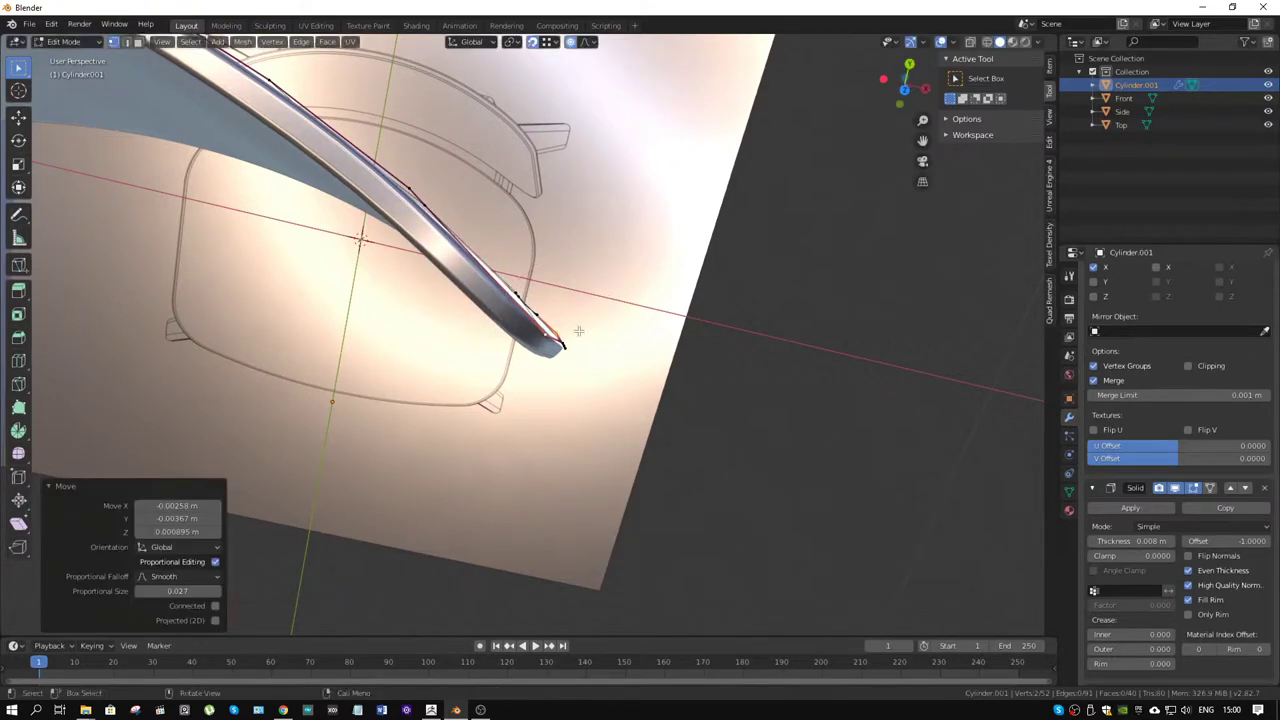
{"action": "scroll", "coordinate": [491, 234], "scroll_direction": "up", "scroll_amount": 5}
- Switch to Object Mode and collapse the Mirror and Solidify modifier panels
{"action": "mouse_move", "coordinate": [491, 234]}
{"action": "middle_mouse_down"}
{"action": "mouse_move", "coordinate": [426, 246]}
{"action": "mouse_move", "coordinate": [375, 210]}
{"action": "middle_mouse_up"}
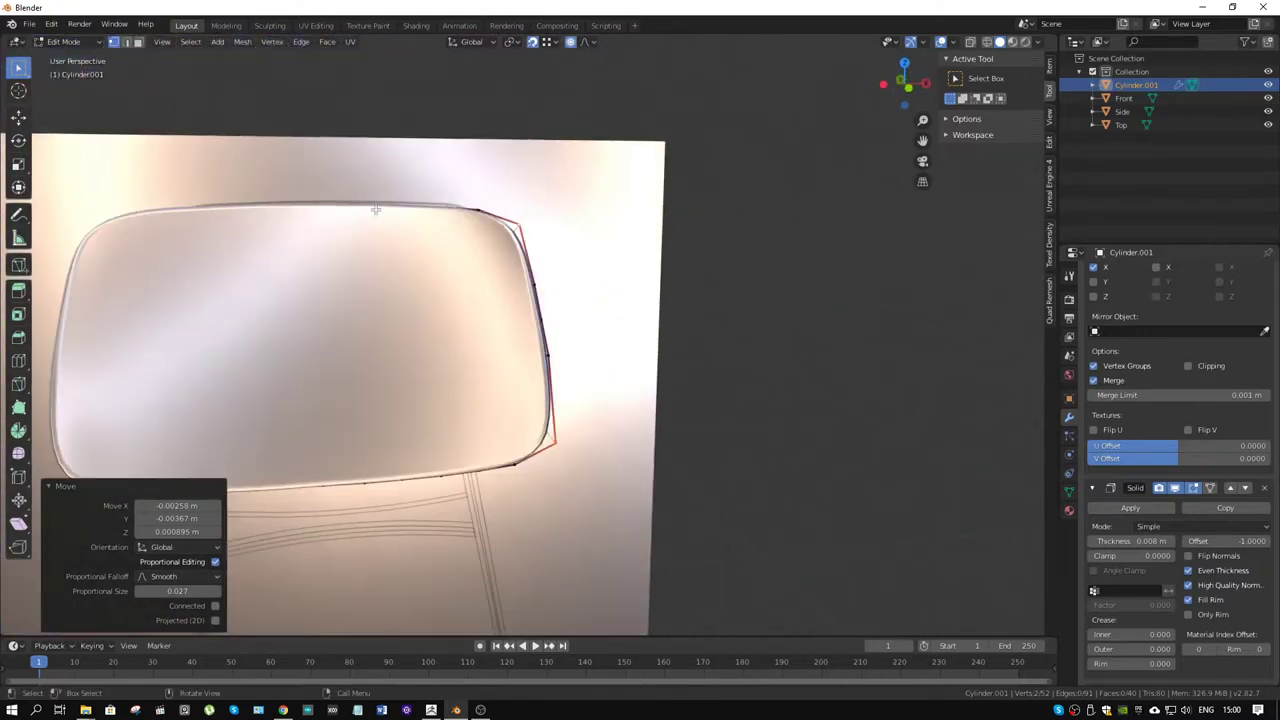
{"action": "key", "text": "ctrl+Tab"}
{"action": "left_click", "coordinate": [266, 208]}
{"action": "mouse_move", "coordinate": [423, 266]}
{"action": "middle_mouse_down"}
{"action": "mouse_move", "coordinate": [461, 249]}
{"action": "mouse_move", "coordinate": [457, 220]}
{"action": "mouse_move", "coordinate": [397, 226]}
{"action": "mouse_move", "coordinate": [397, 250]}
{"action": "middle_mouse_up"}
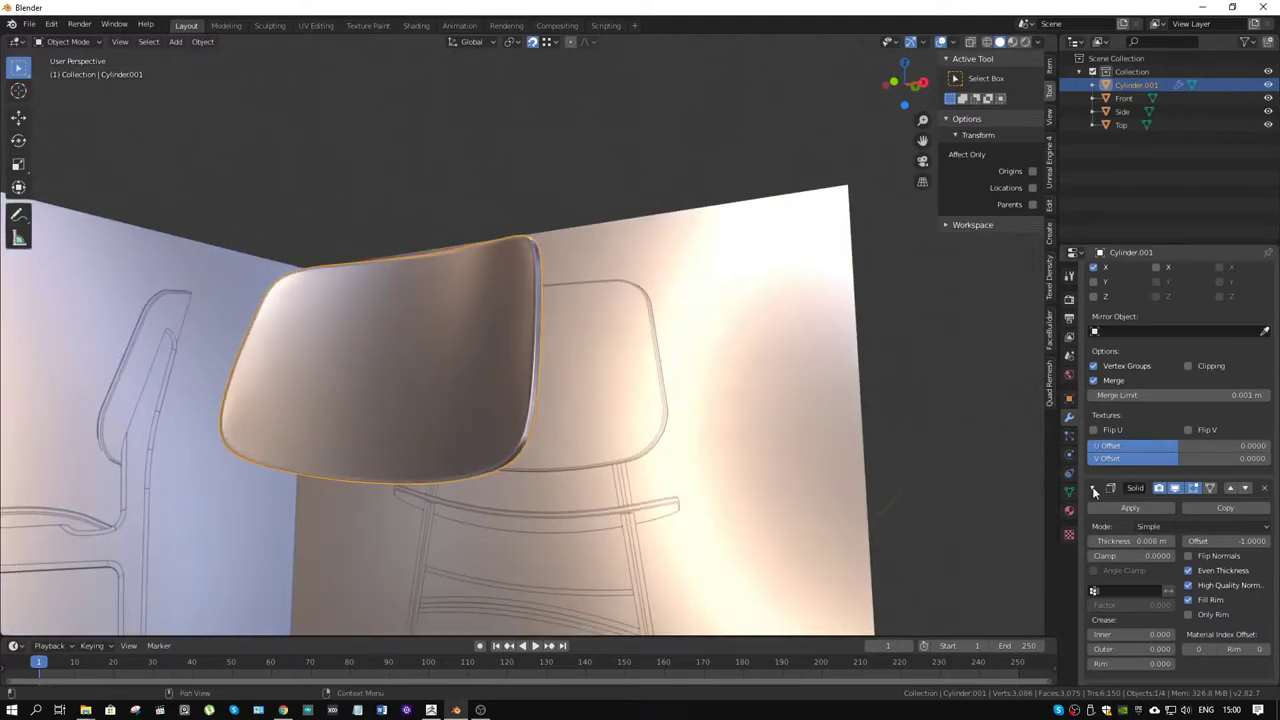
{"action": "left_click_drag", "start_coordinate": [1094, 490], "coordinate": [1085, 294]}
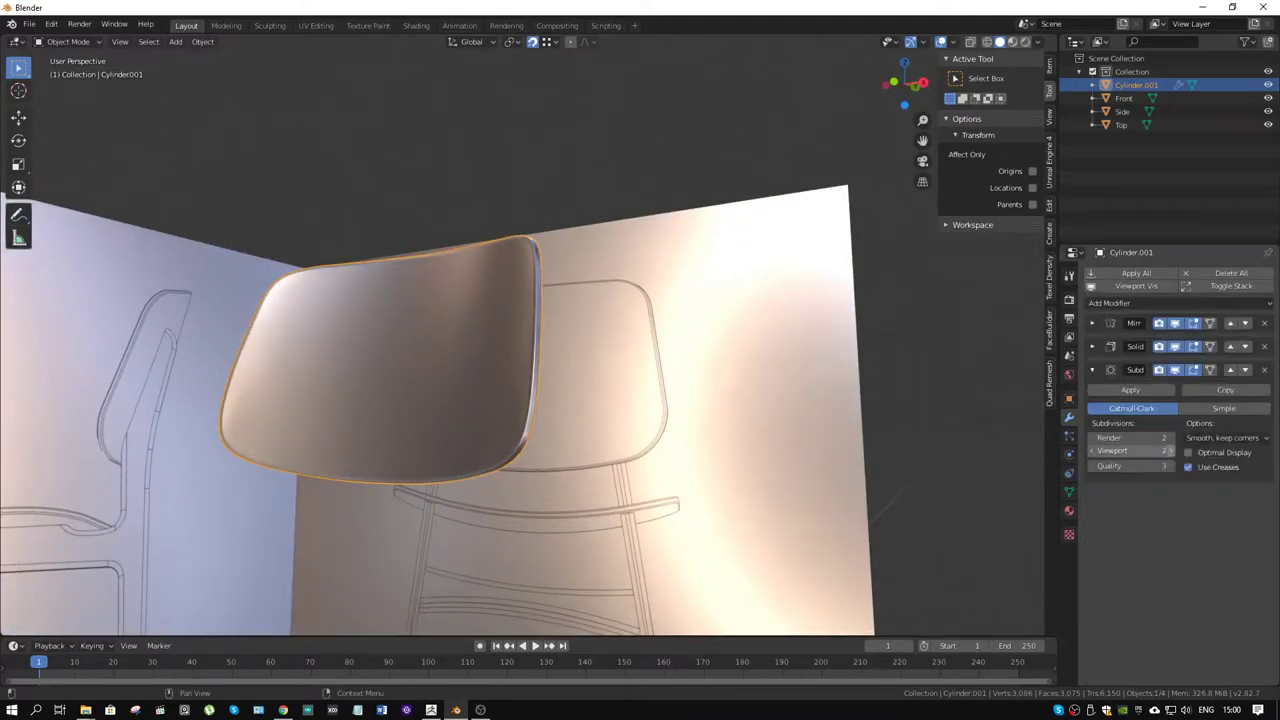
- Set the Subdivision Surface viewport level to 3 and check it in top, side and front views
{"action": "left_click", "coordinate": [1169, 451]}
{"action": "mouse_move", "coordinate": [544, 345]}
{"action": "middle_mouse_down"}
{"action": "mouse_move", "coordinate": [606, 340]}
{"action": "mouse_move", "coordinate": [640, 351]}
{"action": "mouse_move", "coordinate": [601, 360]}
{"action": "mouse_move", "coordinate": [666, 380]}
{"action": "mouse_move", "coordinate": [634, 412]}
{"action": "mouse_move", "coordinate": [626, 542]}
{"action": "mouse_move", "coordinate": [571, 371]}
{"action": "mouse_move", "coordinate": [597, 403]}
{"action": "mouse_move", "coordinate": [596, 432]}
{"action": "mouse_move", "coordinate": [500, 263]}
{"action": "mouse_move", "coordinate": [609, 371]}
{"action": "mouse_move", "coordinate": [629, 266]}
{"action": "mouse_move", "coordinate": [674, 204]}
{"action": "mouse_move", "coordinate": [666, 191]}
{"action": "mouse_move", "coordinate": [603, 183]}
{"action": "mouse_move", "coordinate": [560, 197]}
{"action": "mouse_move", "coordinate": [512, 461]}
{"action": "mouse_move", "coordinate": [500, 443]}
{"action": "mouse_move", "coordinate": [557, 442]}
{"action": "mouse_move", "coordinate": [494, 441]}
{"action": "middle_mouse_up"}
{"action": "scroll", "coordinate": [601, 360], "scroll_direction": "down", "scroll_amount": 3}
{"action": "scroll", "coordinate": [571, 371], "scroll_direction": "up", "scroll_amount": 3}
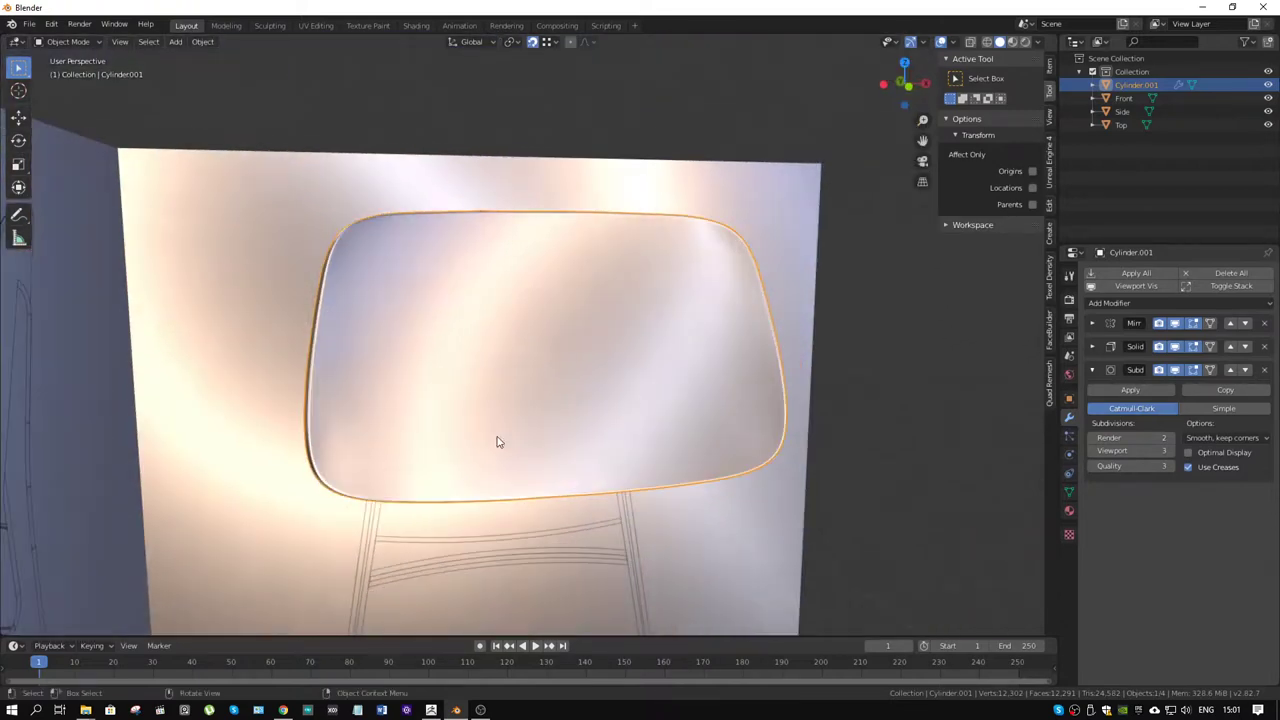
{"action": "key", "text": "KP_7"}
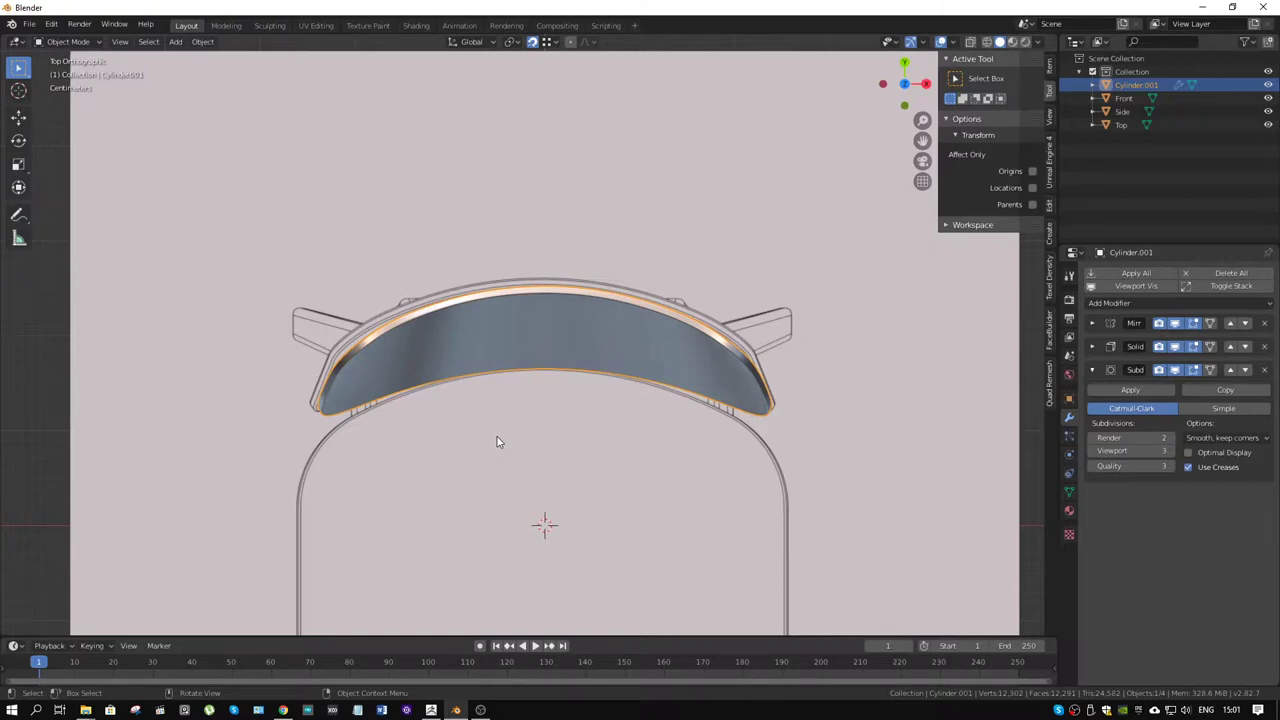
{"action": "key", "text": "KP_3"}
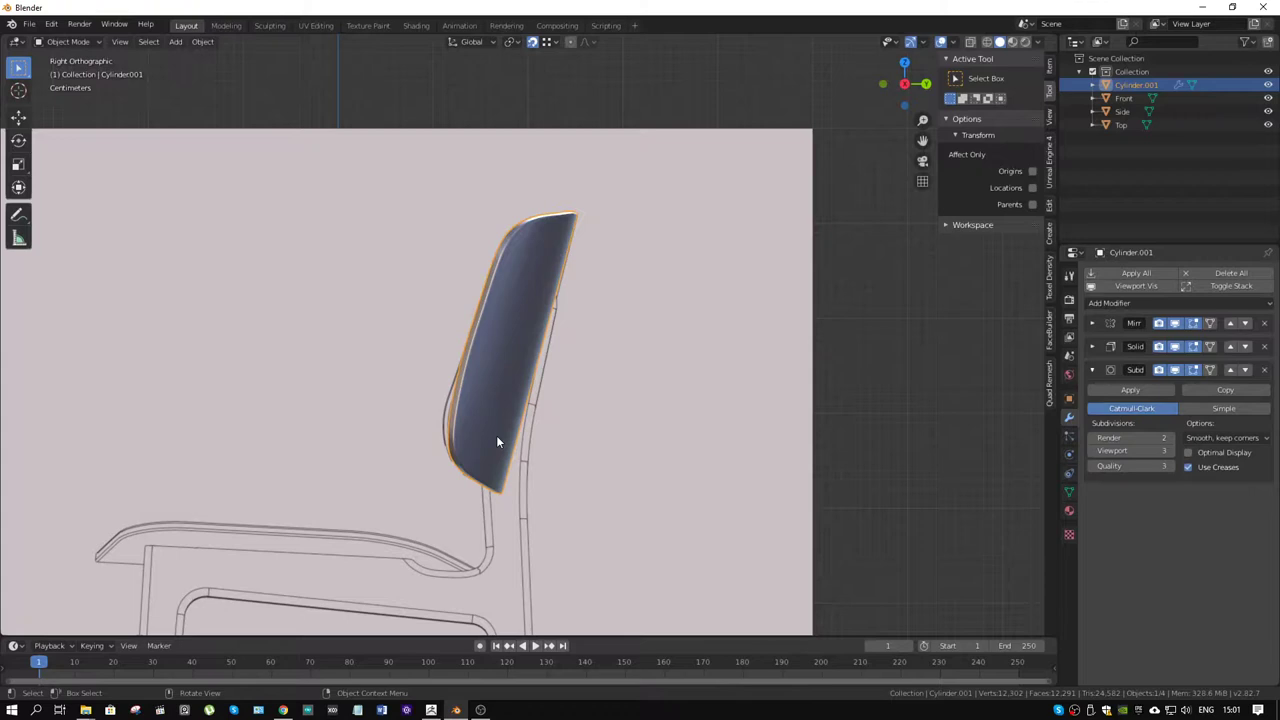
{"action": "key", "text": "KP_1"}
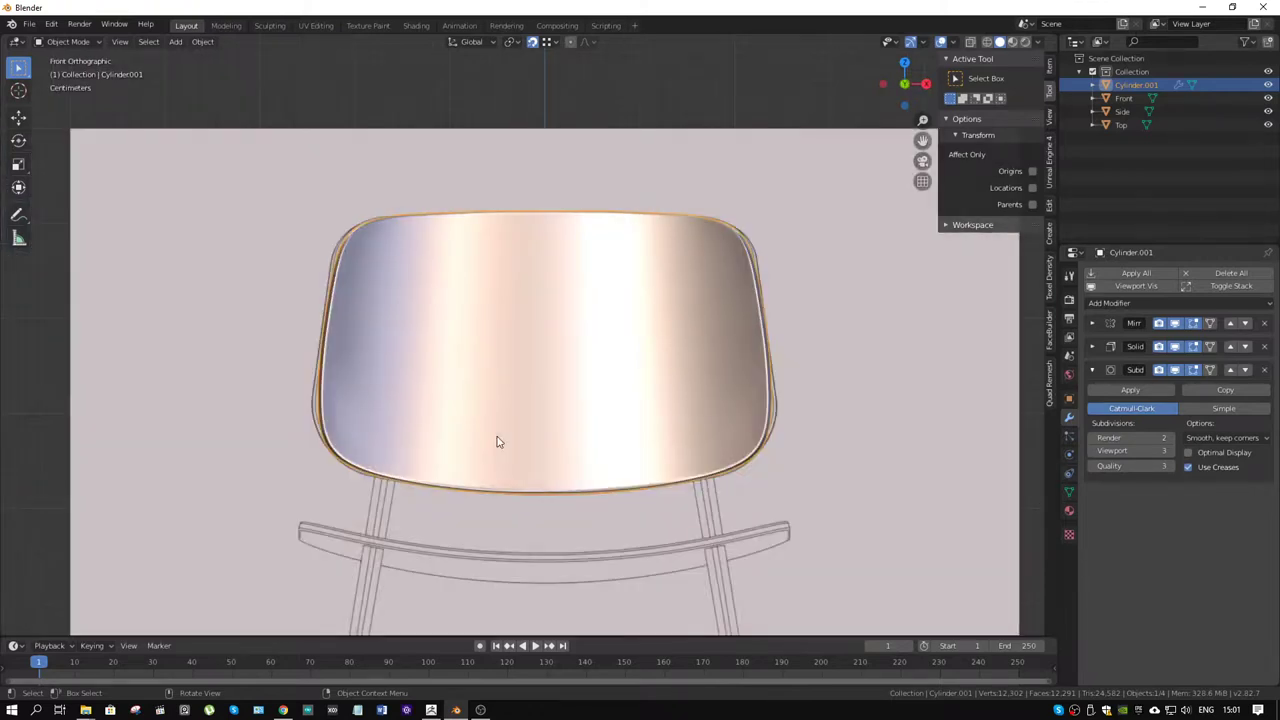
{"action": "key", "text": "KP_7"}
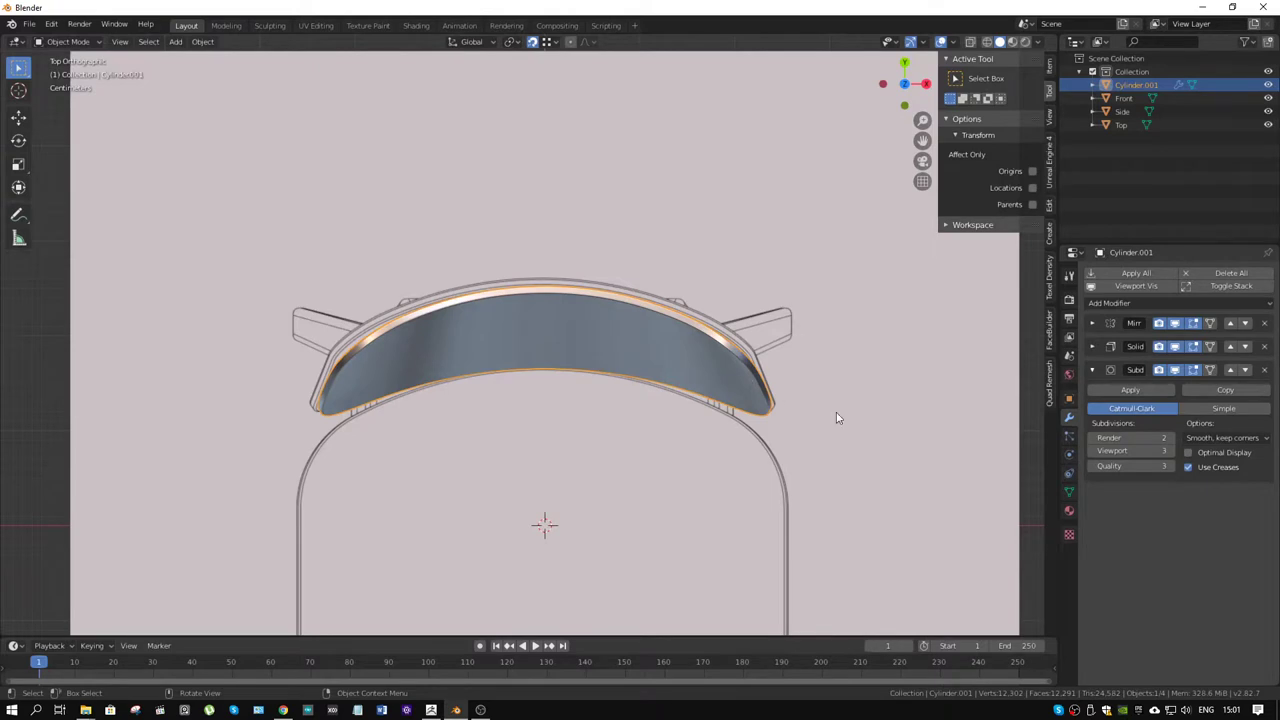
- Move the chair back shell 0.00843 m along the Y axis
{"action": "key", "text": "g"}
{"action": "key", "text": "y"}
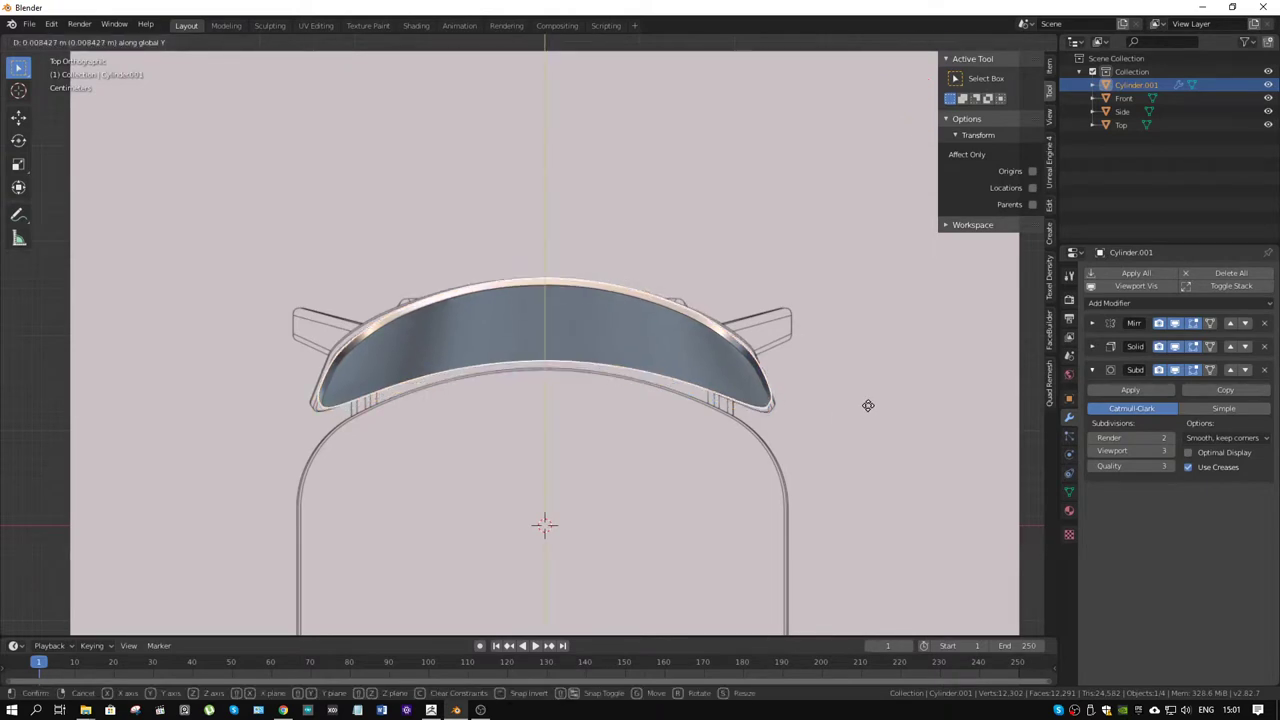
{"action": "left_click", "coordinate": [868, 405]}
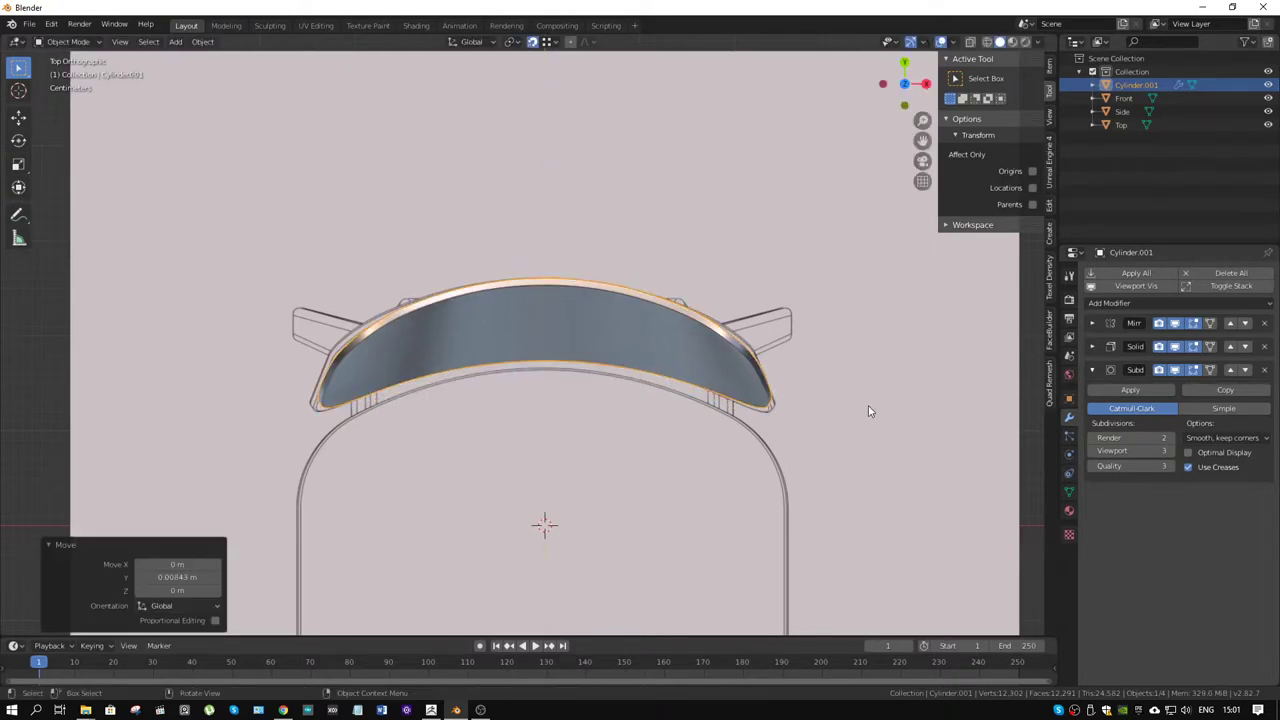
{"action": "middle_click_drag", "start_coordinate": [868, 405], "coordinate": [843, 306]}
{"action": "key", "text": "KP_1"}
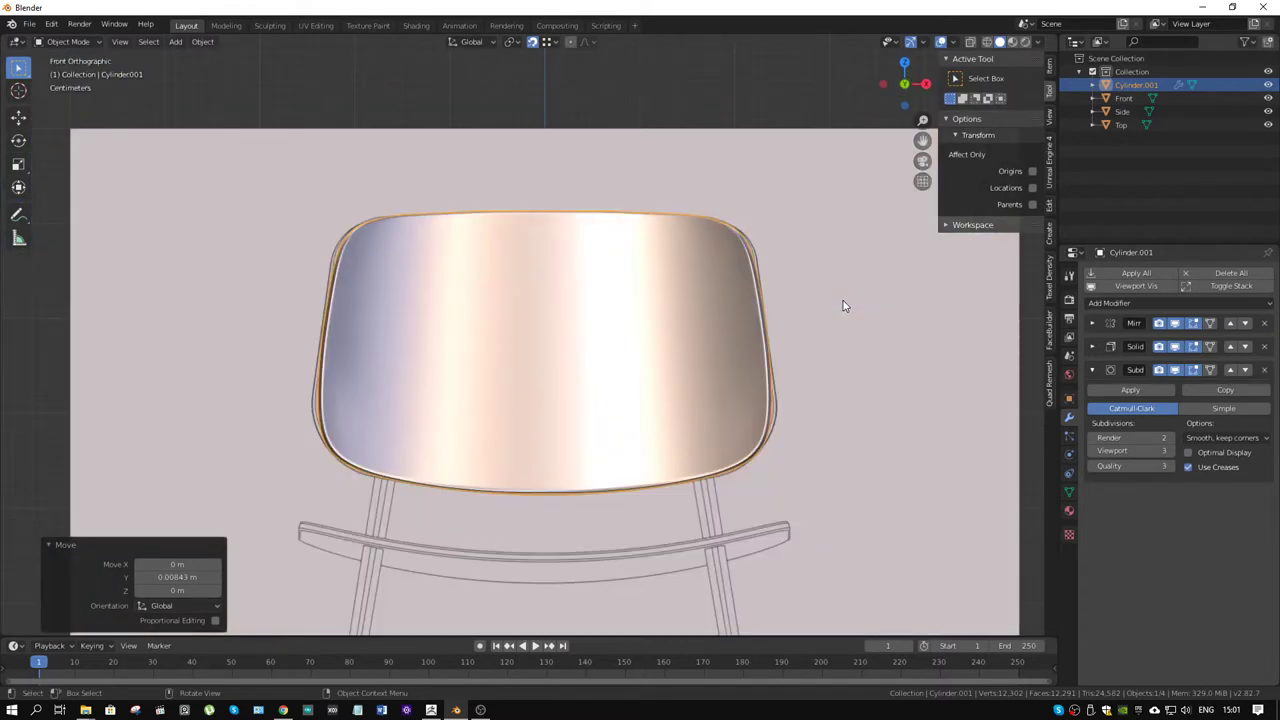
- Set the Transform Pivot Point to Median Point
{"action": "key", "text": "s"}
{"action": "key", "text": "Escape"}
{"action": "left_click", "coordinate": [511, 45]}
{"action": "left_click", "coordinate": [548, 102]}
- In Edit Mode, scale the mesh along Y and widen it along X with proportional falloff
{"action": "key", "text": "Tab"}
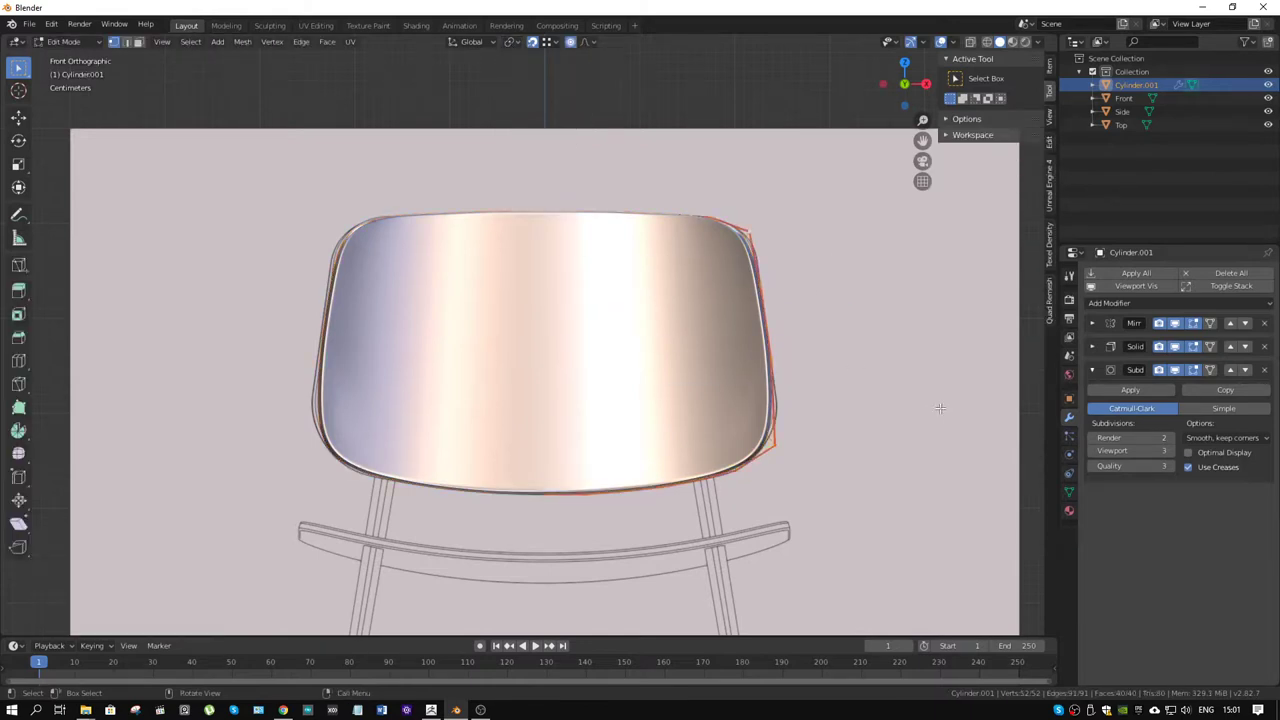
{"action": "key", "text": "s"}
{"action": "key", "text": "y"}
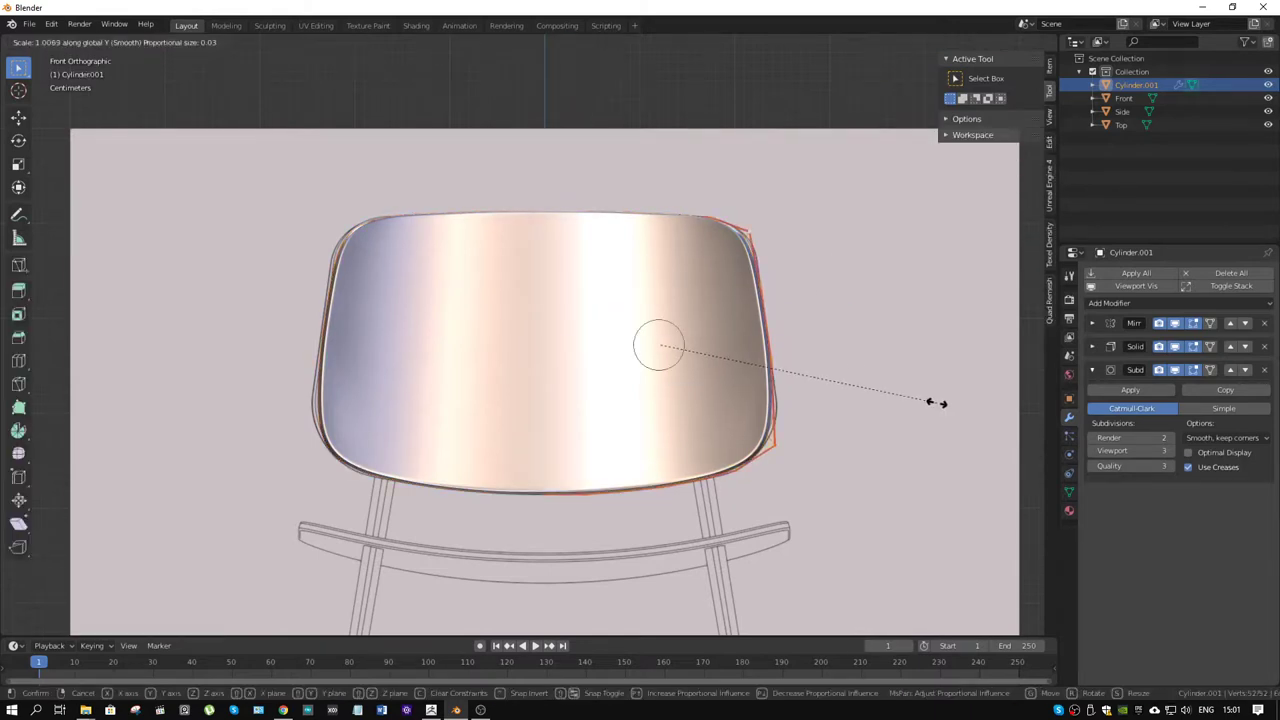
{"action": "left_click", "coordinate": [925, 405]}
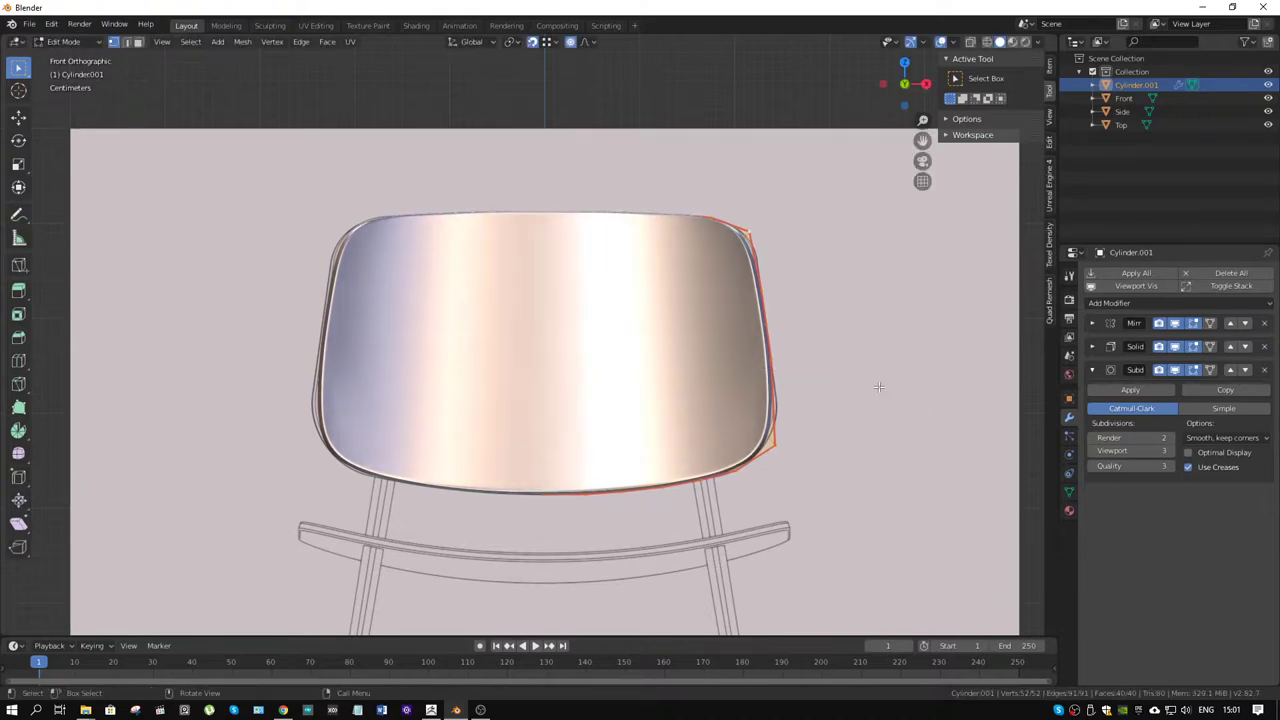
{"action": "key", "text": "s"}
{"action": "key", "text": "x"}
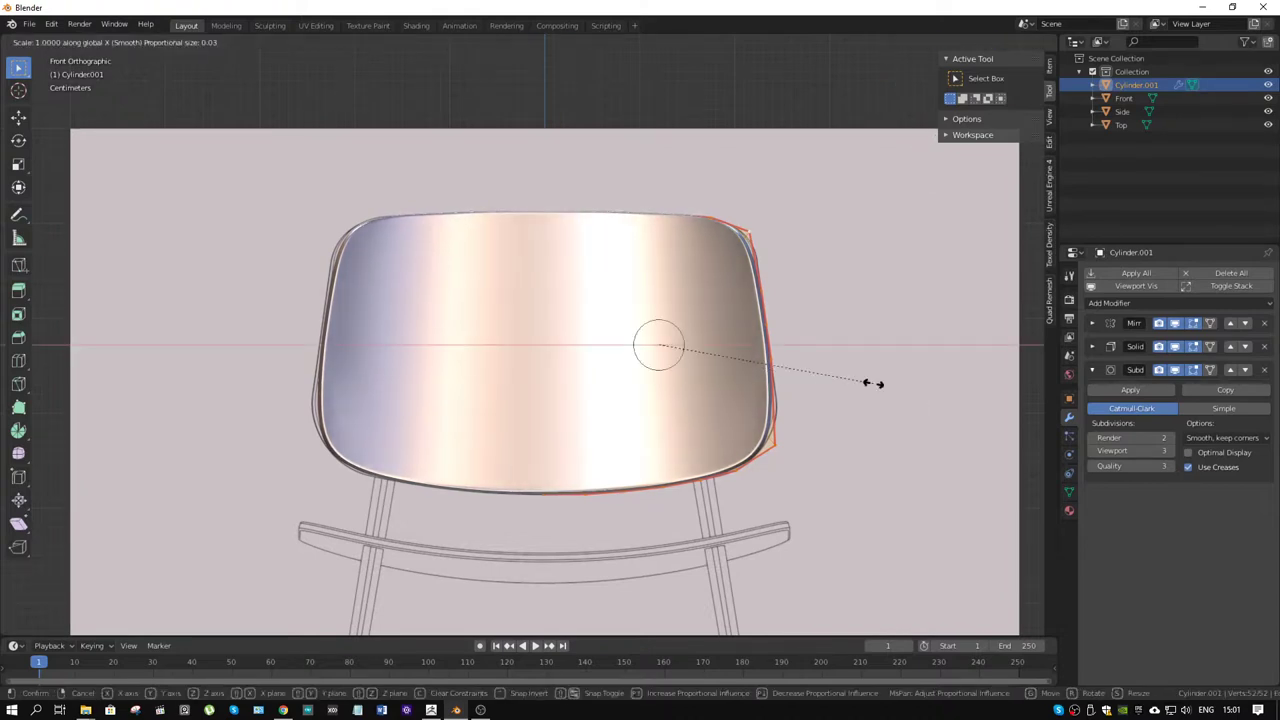
{"action": "right_click", "coordinate": [872, 383]}
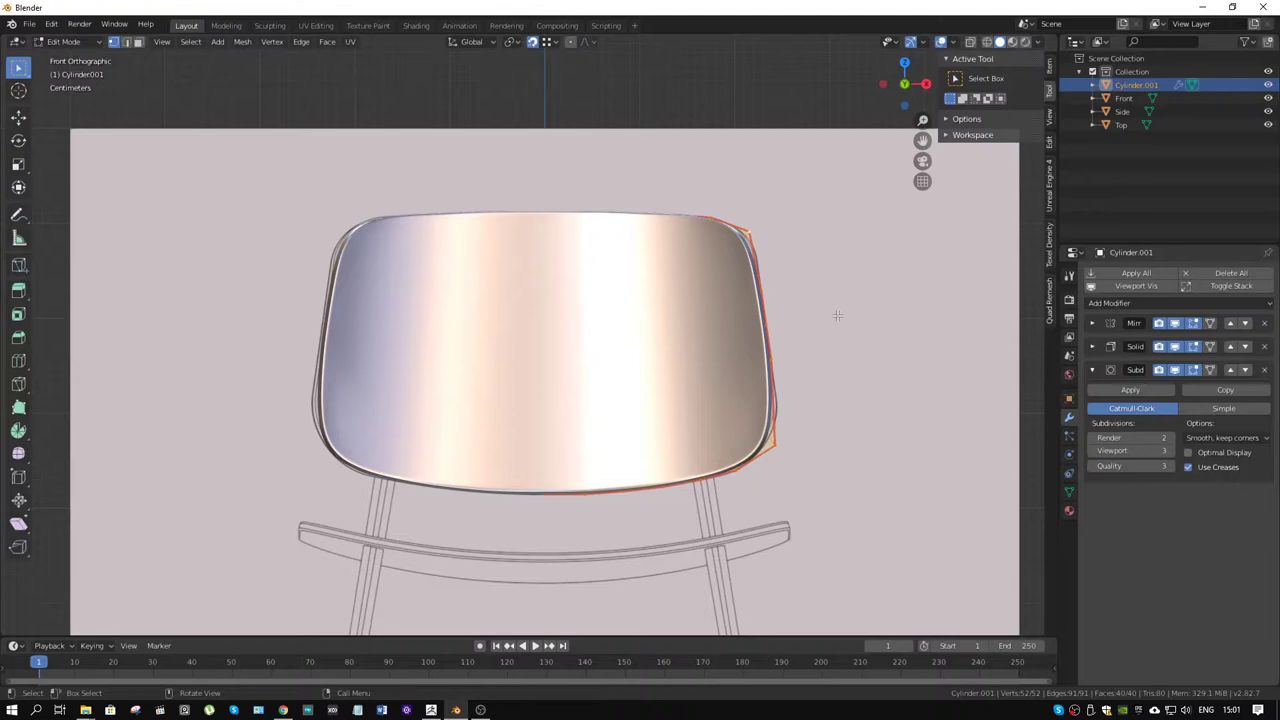
{"action": "key", "text": "s"}
{"action": "key", "text": "x"}
{"action": "left_click", "coordinate": [847, 318]}
- With X-ray on, snap the 3D cursor to a centre-line edge
{"action": "key", "text": "alt+z"}
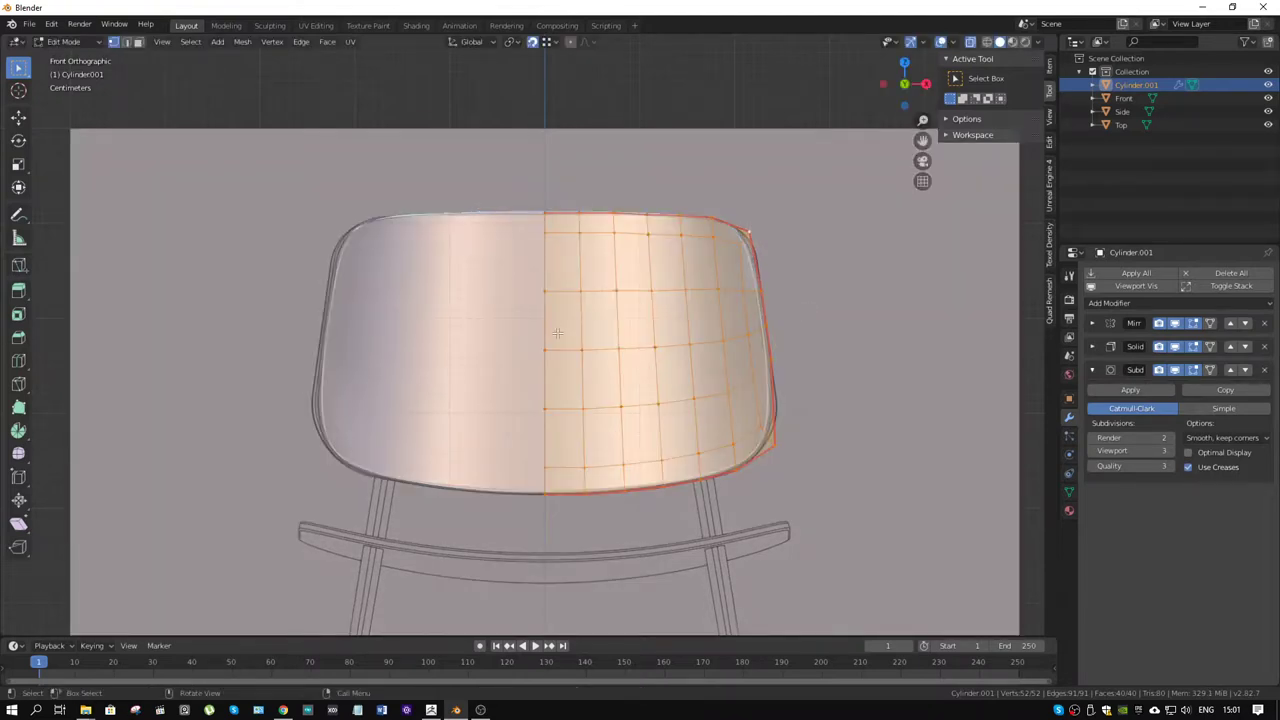
{"action": "key", "text": "2"}
{"action": "left_click", "coordinate": [544, 321]}
{"action": "key", "text": "shift+s"}
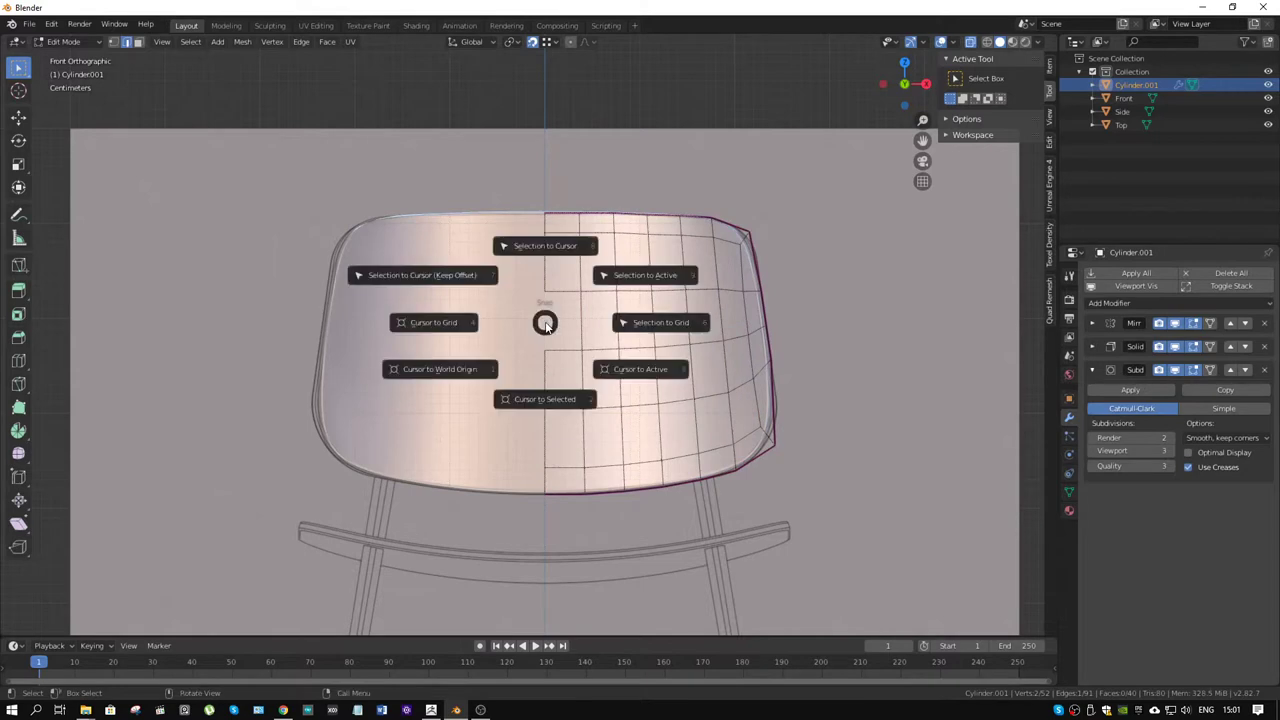
{"action": "left_click", "coordinate": [550, 400]}
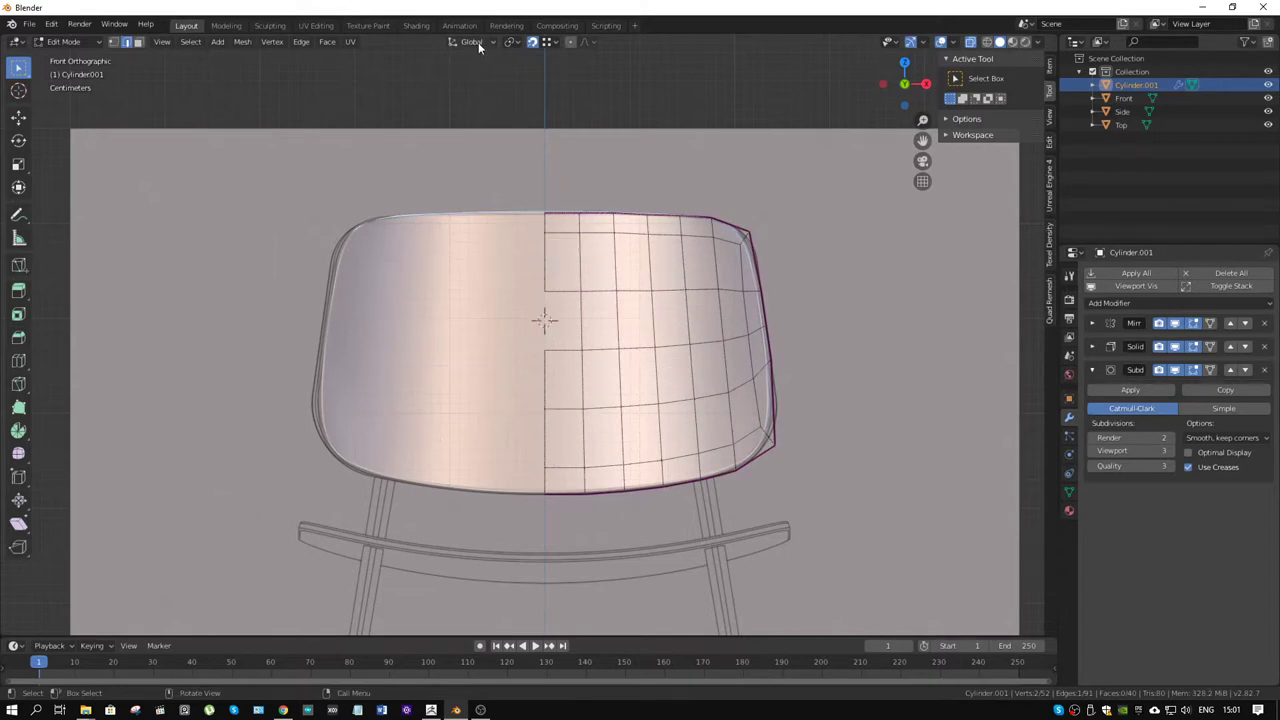
- Set the pivot to 3D Cursor, select all, and begin scaling along X
{"action": "left_click", "coordinate": [510, 41]}
{"action": "left_click", "coordinate": [560, 86]}
{"action": "key", "text": "a"}
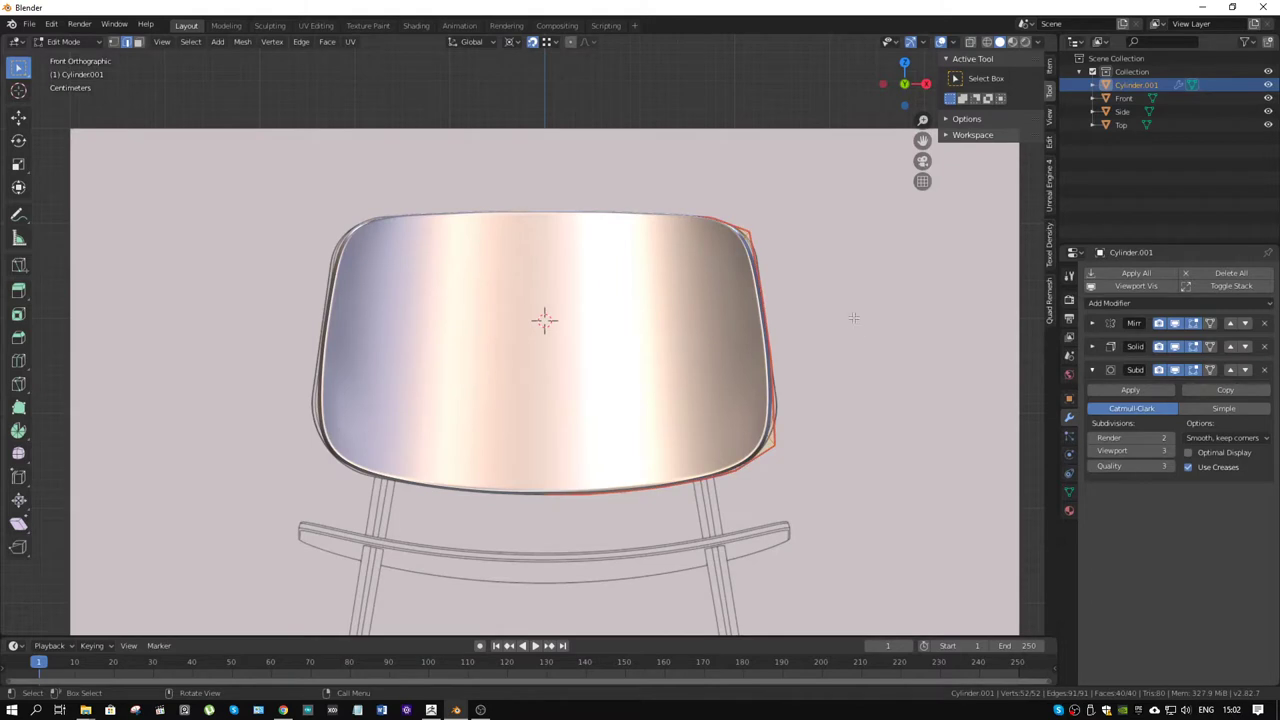
{"action": "key", "text": "s"}
{"action": "key", "text": "x"}
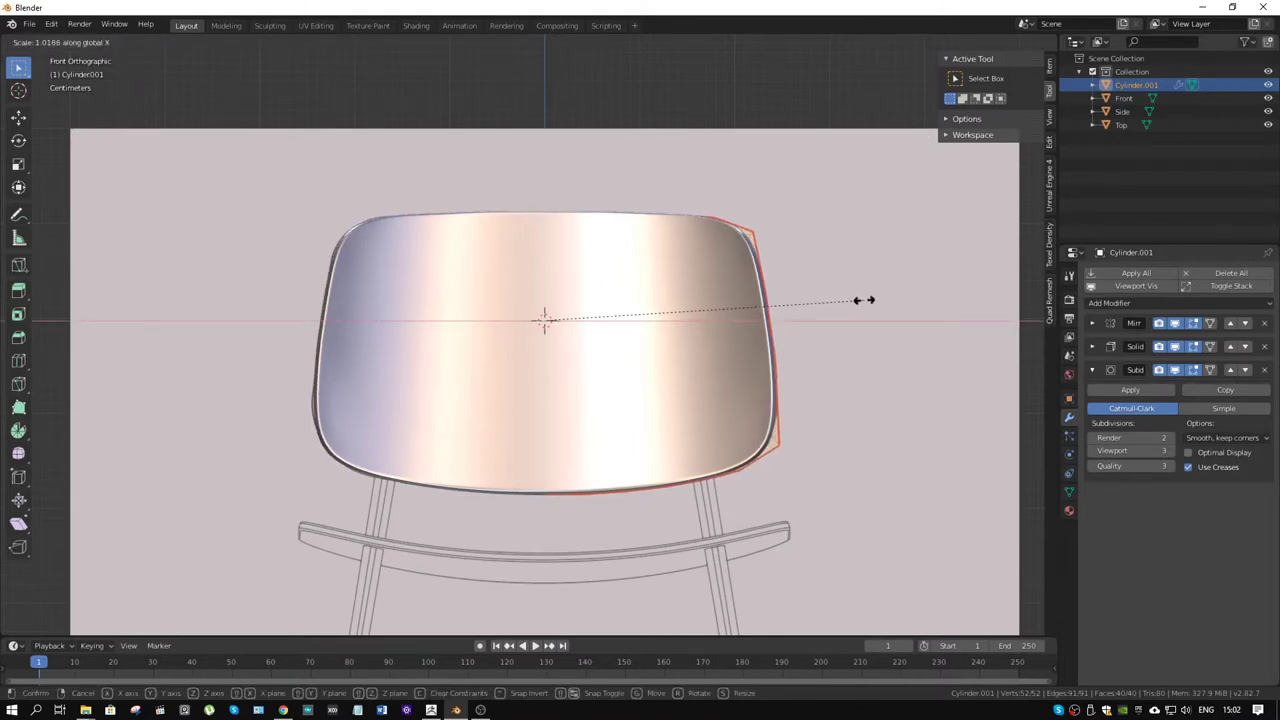
- Confirm the X widening at 1.0186, then stretch the shell to 1.143 along Y in Right view
{"action": "left_click", "coordinate": [864, 300]}
{"action": "key", "text": "KP_3"}
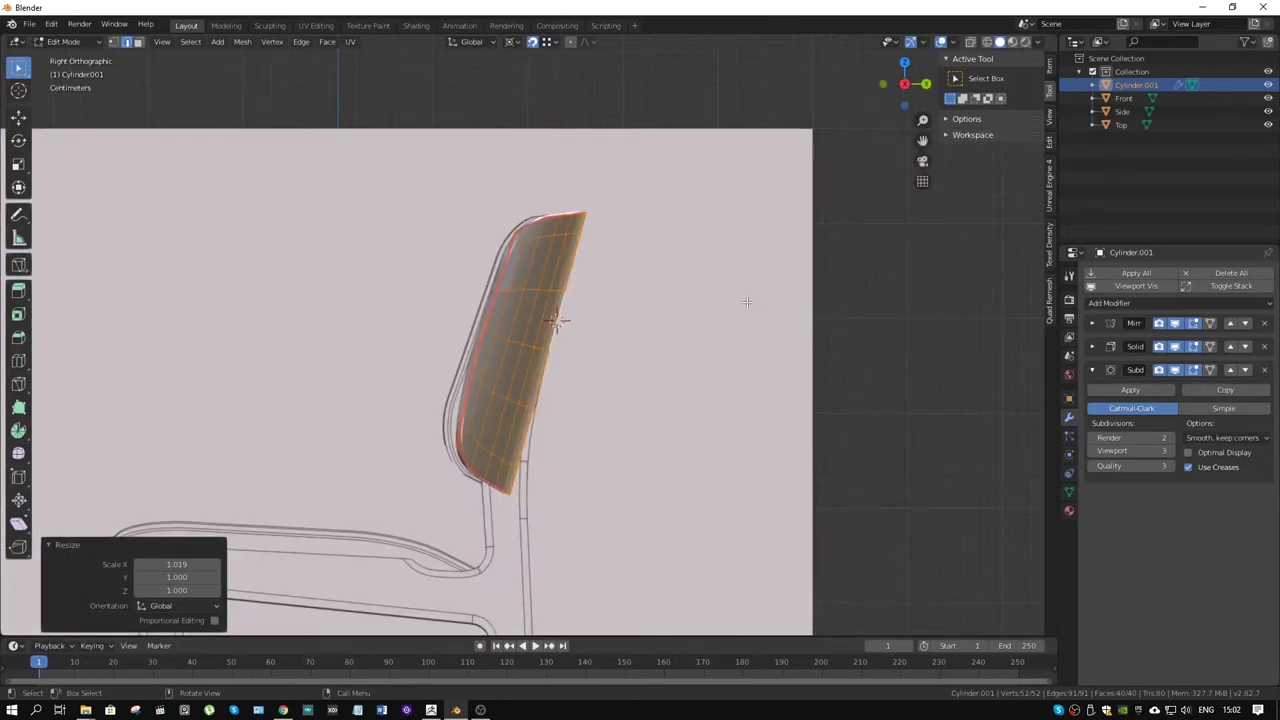
{"action": "key", "text": "s"}
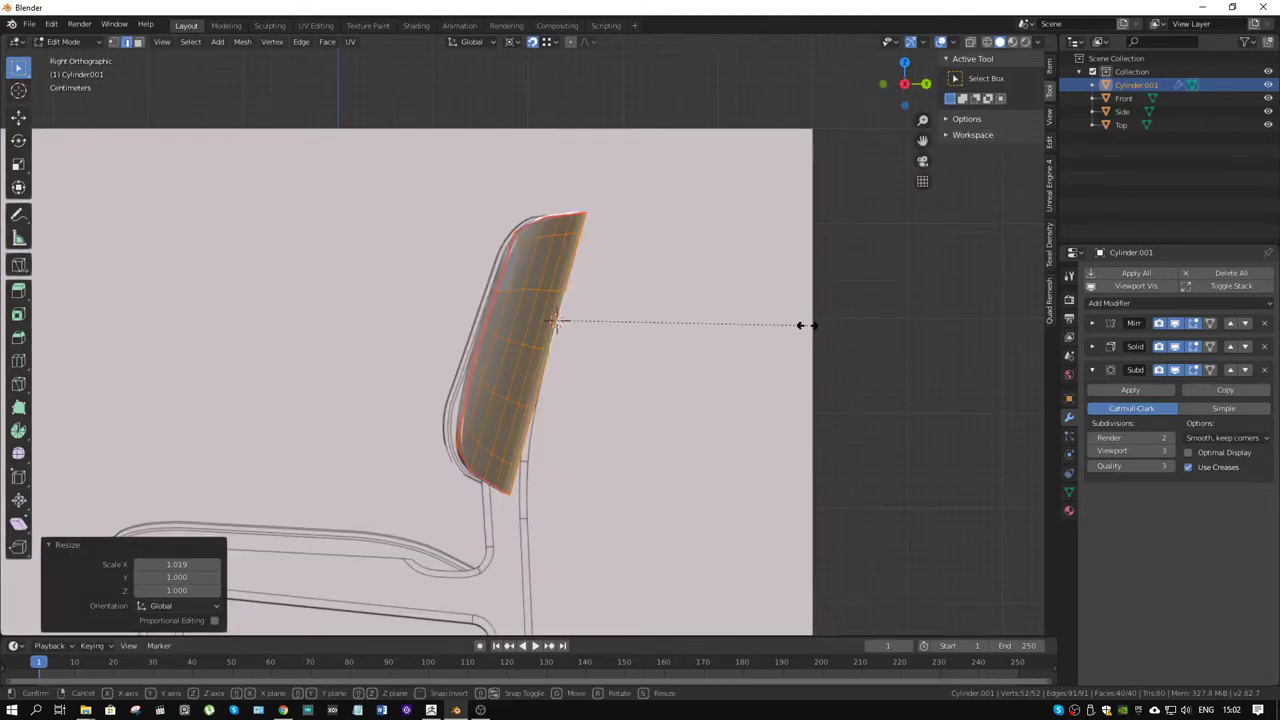
{"action": "key", "text": "Escape"}
{"action": "key", "text": "s"}
{"action": "key", "text": "y"}
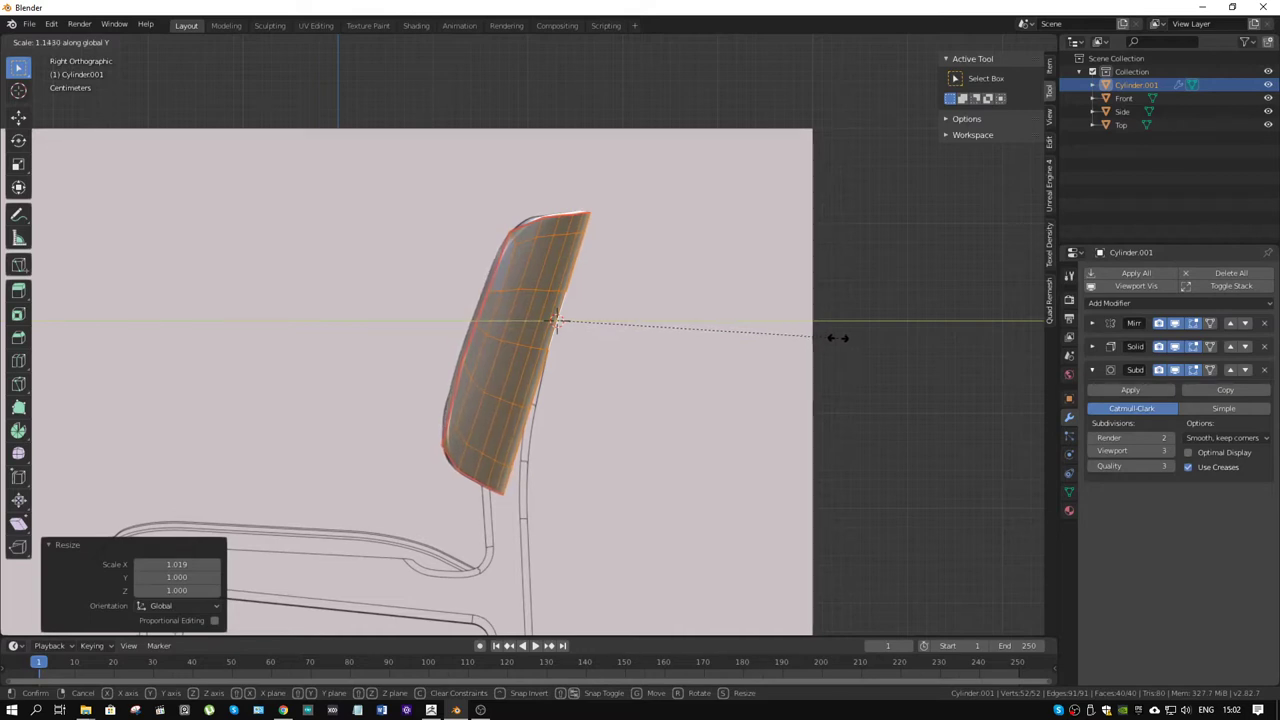
{"action": "left_click", "coordinate": [838, 338]}
{"action": "mouse_move", "coordinate": [583, 304]}
{"action": "middle_mouse_down"}
{"action": "mouse_move", "coordinate": [763, 314]}
{"action": "mouse_move", "coordinate": [622, 318]}
{"action": "mouse_move", "coordinate": [547, 287]}
{"action": "mouse_move", "coordinate": [530, 242]}
{"action": "middle_mouse_up"}
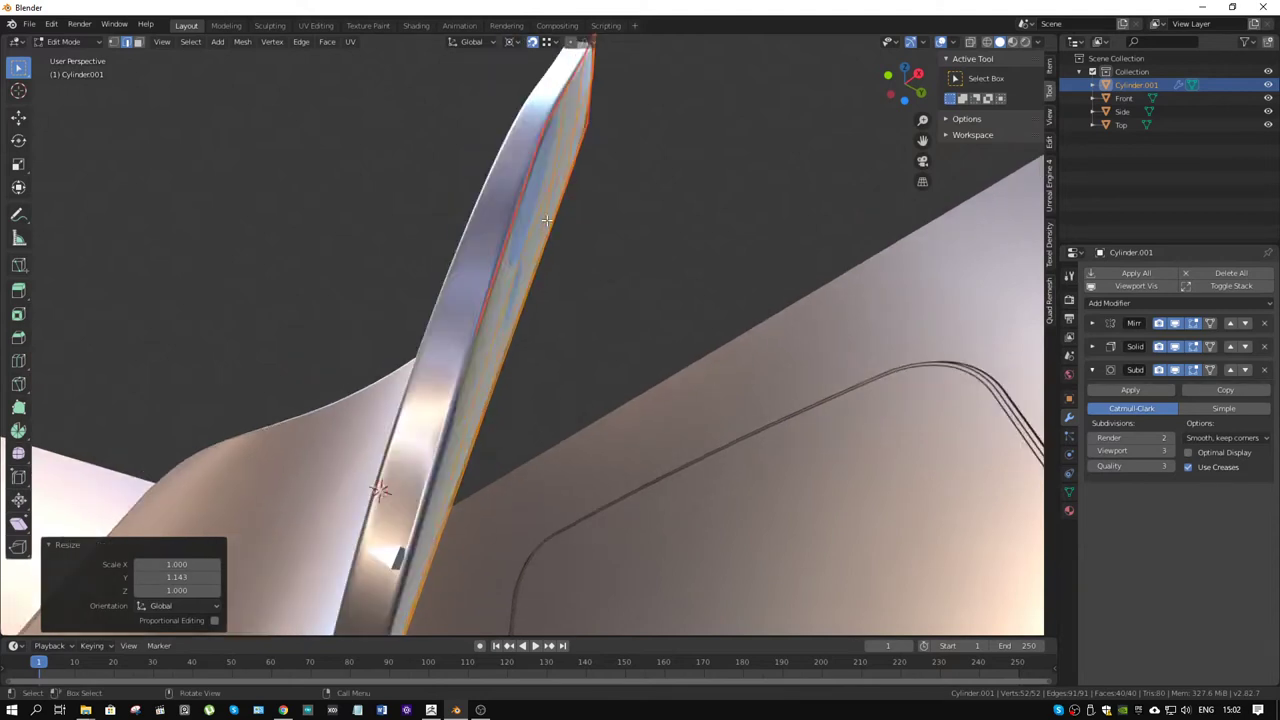
- Select the shortest edge path along the rim and apply LoopTools Gstretch to spread it evenly
{"action": "middle_click_drag", "start_coordinate": [547, 220], "coordinate": [514, 334]}
{"action": "left_click", "coordinate": [522, 298]}
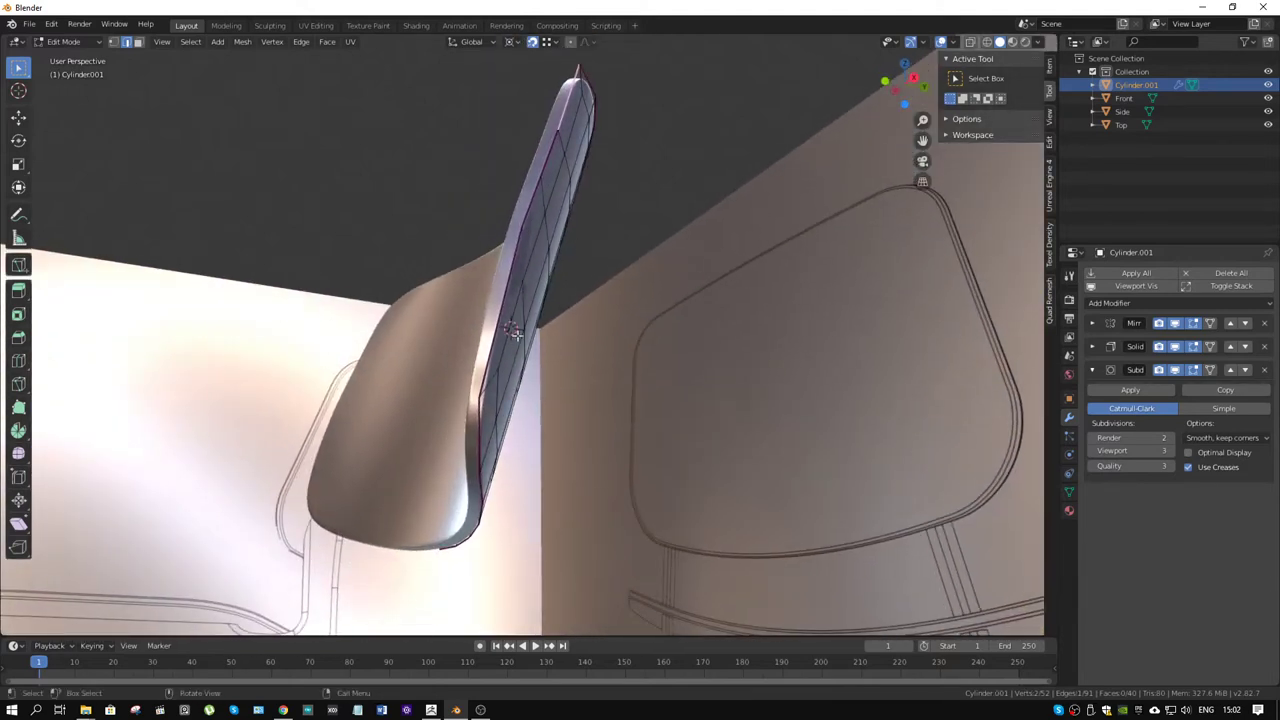
{"action": "left_click", "coordinate": [487, 362], "text": "ctrl"}
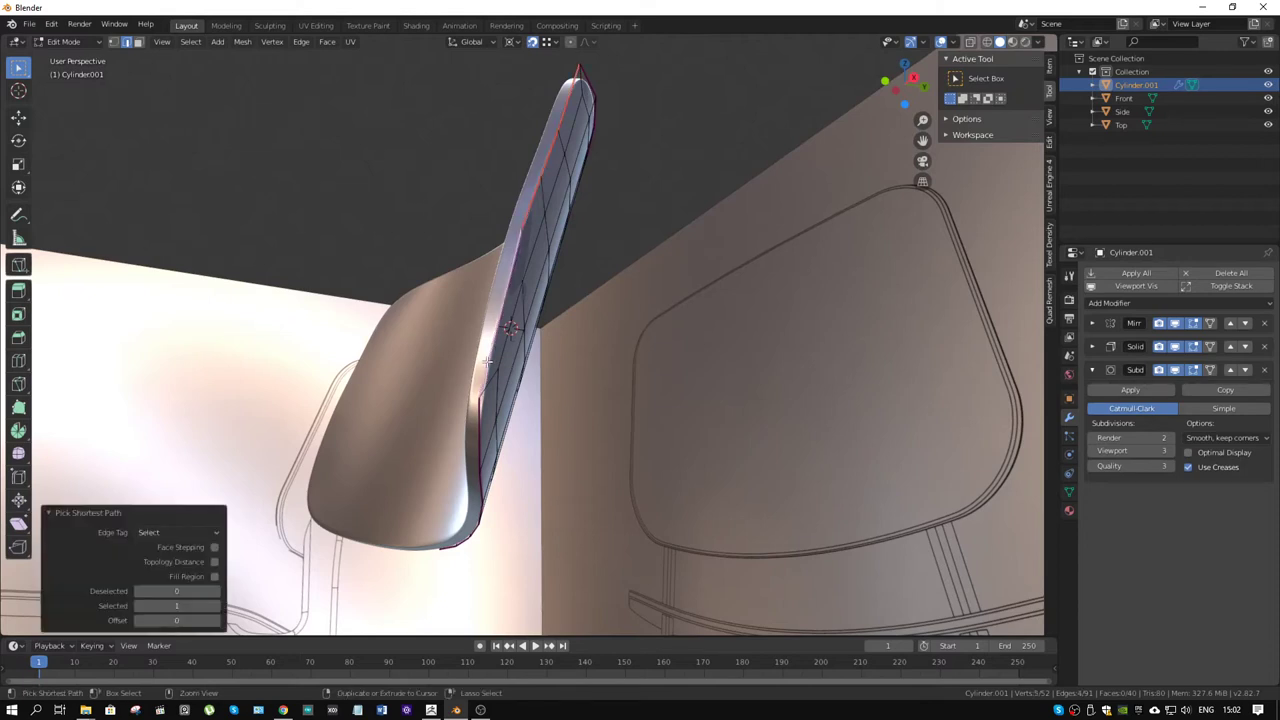
{"action": "right_click", "coordinate": [549, 249]}
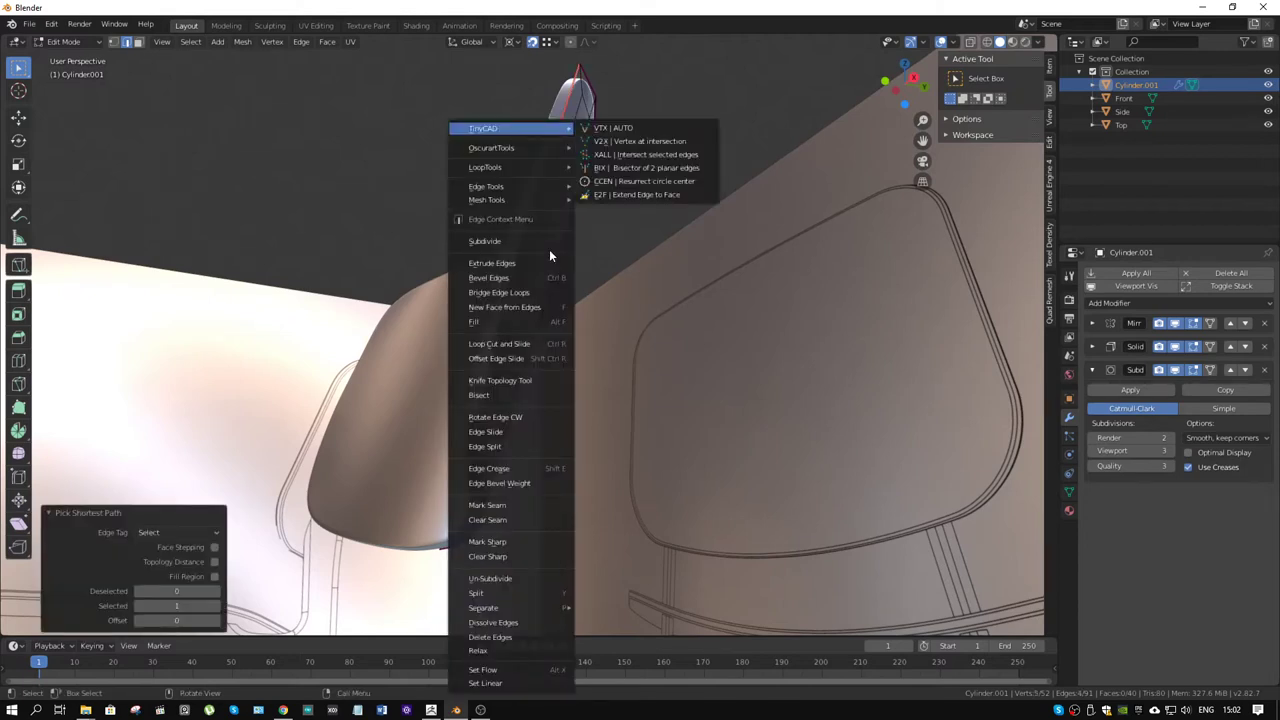
{"action": "right_click", "coordinate": [809, 222]}
{"action": "mouse_move", "coordinate": [771, 167]}
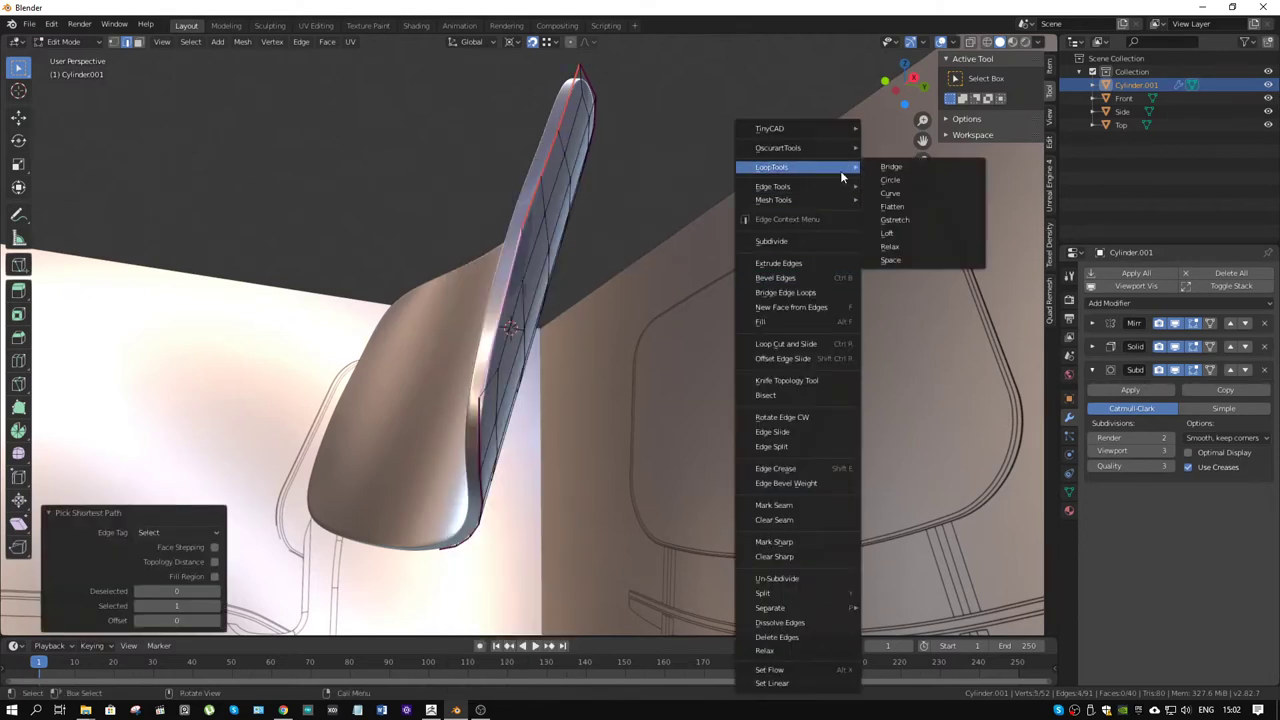
{"action": "left_click", "coordinate": [914, 218]}
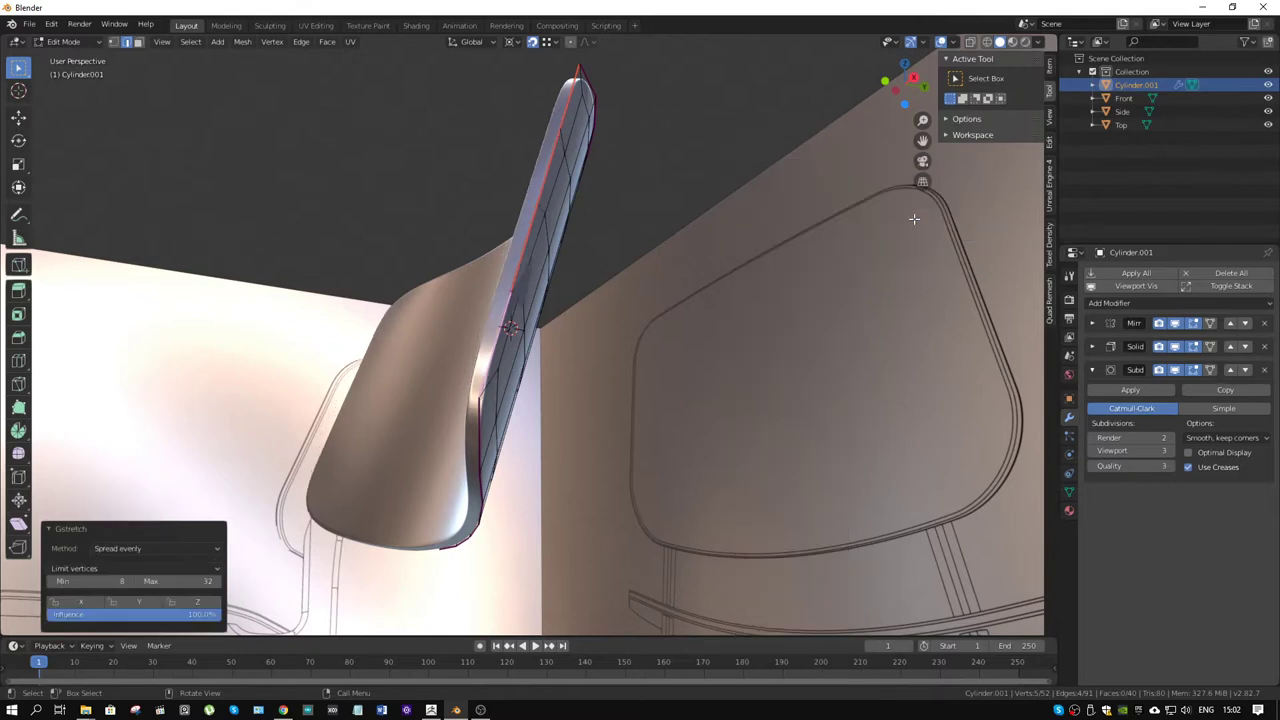
{"action": "mouse_move", "coordinate": [592, 240]}
{"action": "middle_mouse_down"}
{"action": "mouse_move", "coordinate": [515, 255]}
{"action": "mouse_move", "coordinate": [693, 277]}
{"action": "middle_mouse_up"}
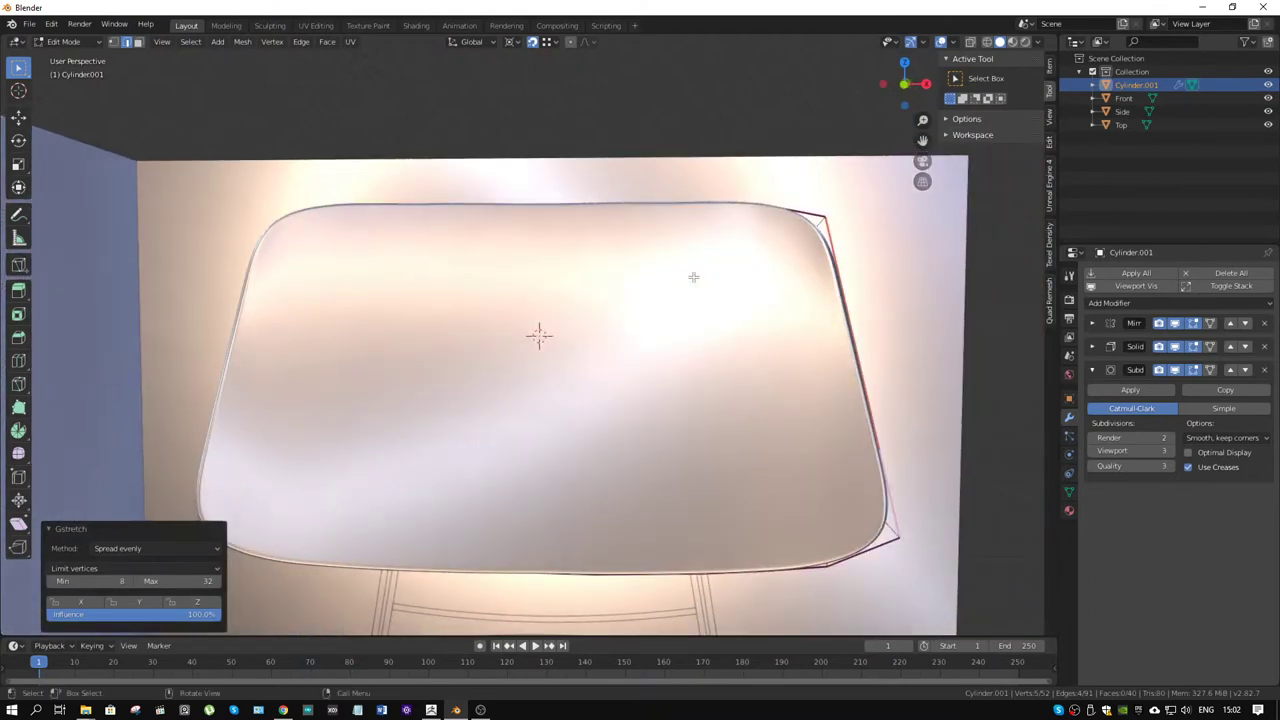
- Frame the shell's right edge in front X-ray view with overlays hidden
{"action": "key", "text": "KP_7"}
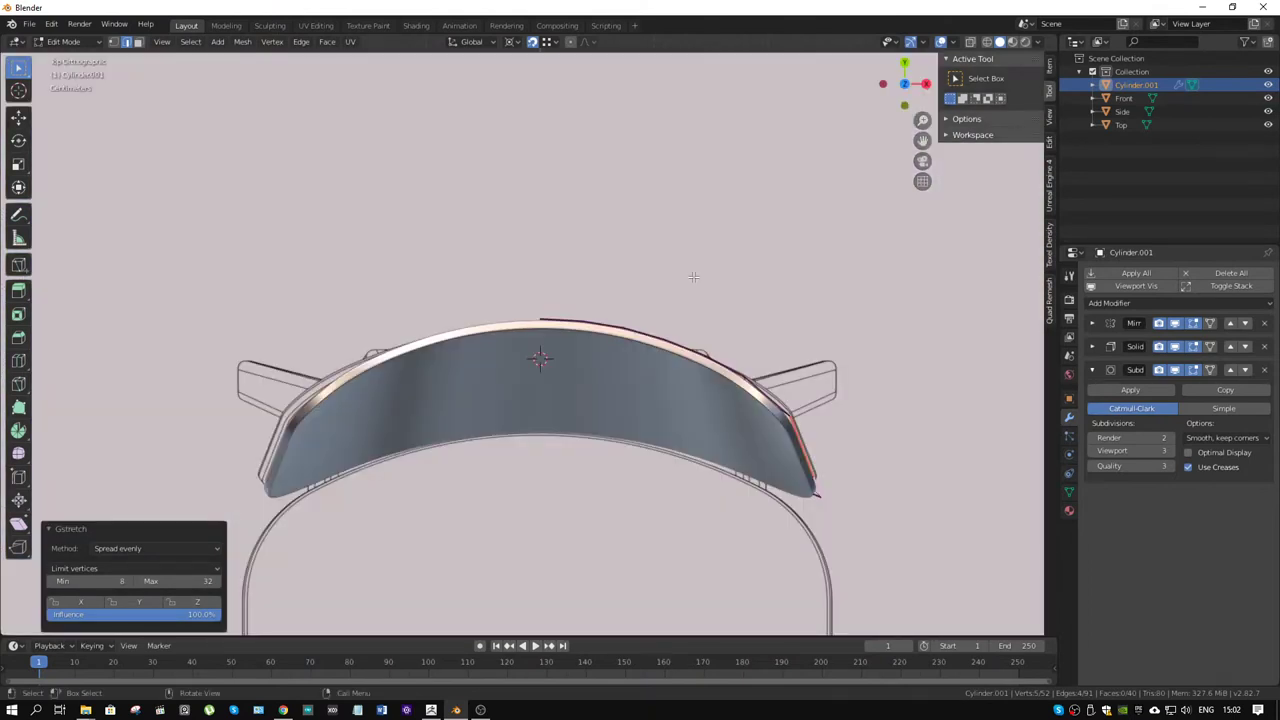
{"action": "key", "text": "KP_1"}
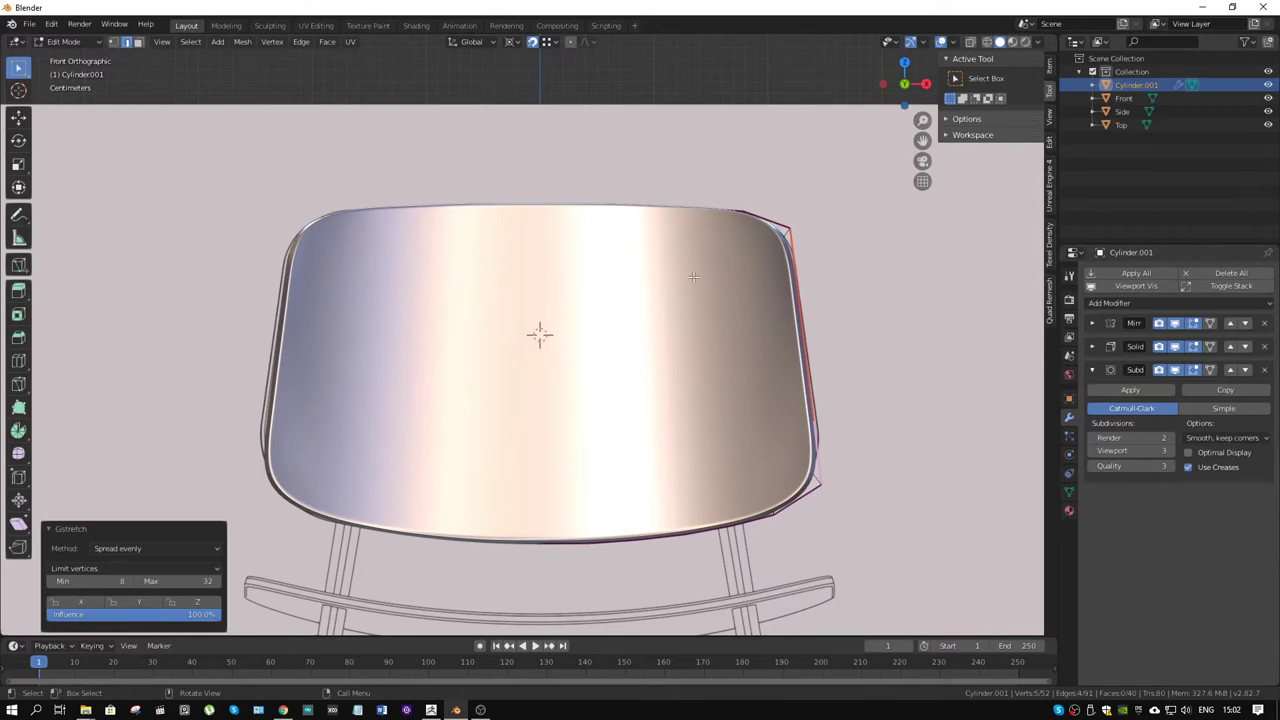
{"action": "key", "text": "alt+z"}
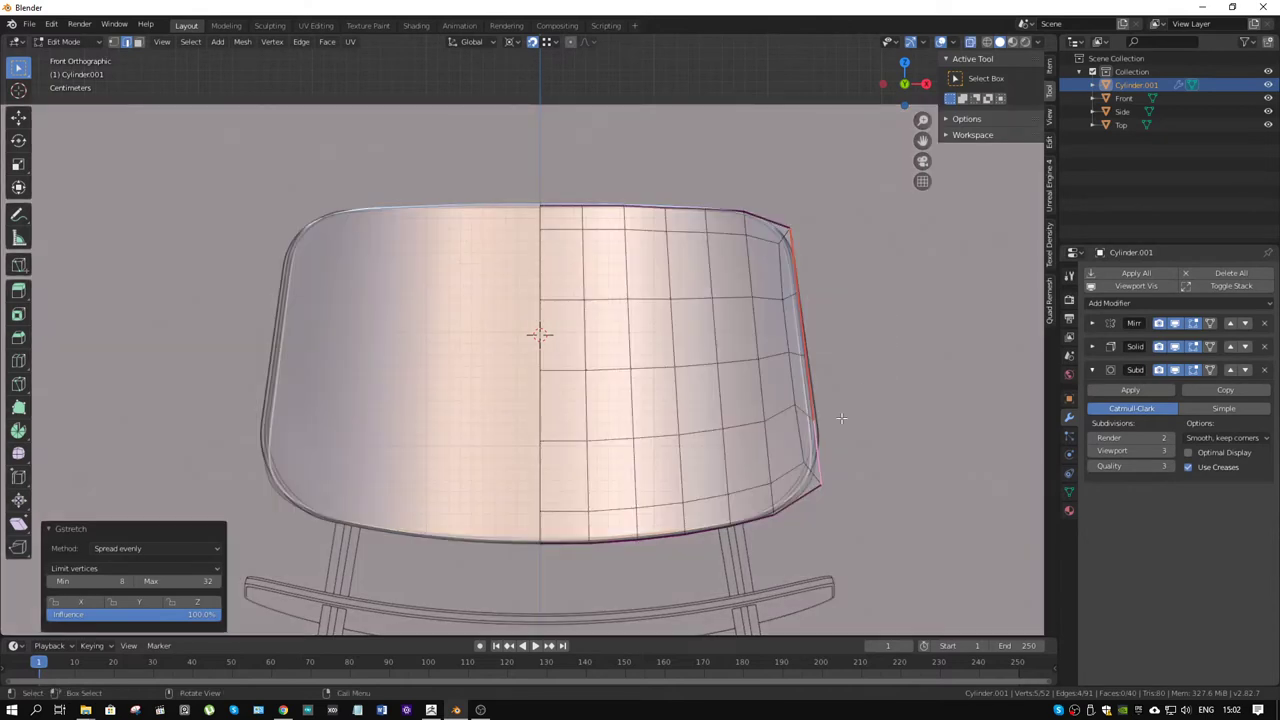
{"action": "scroll", "coordinate": [841, 418], "scroll_direction": "up", "scroll_amount": 2}
{"action": "middle_click_drag", "start_coordinate": [877, 414], "coordinate": [827, 400], "text": "shift"}
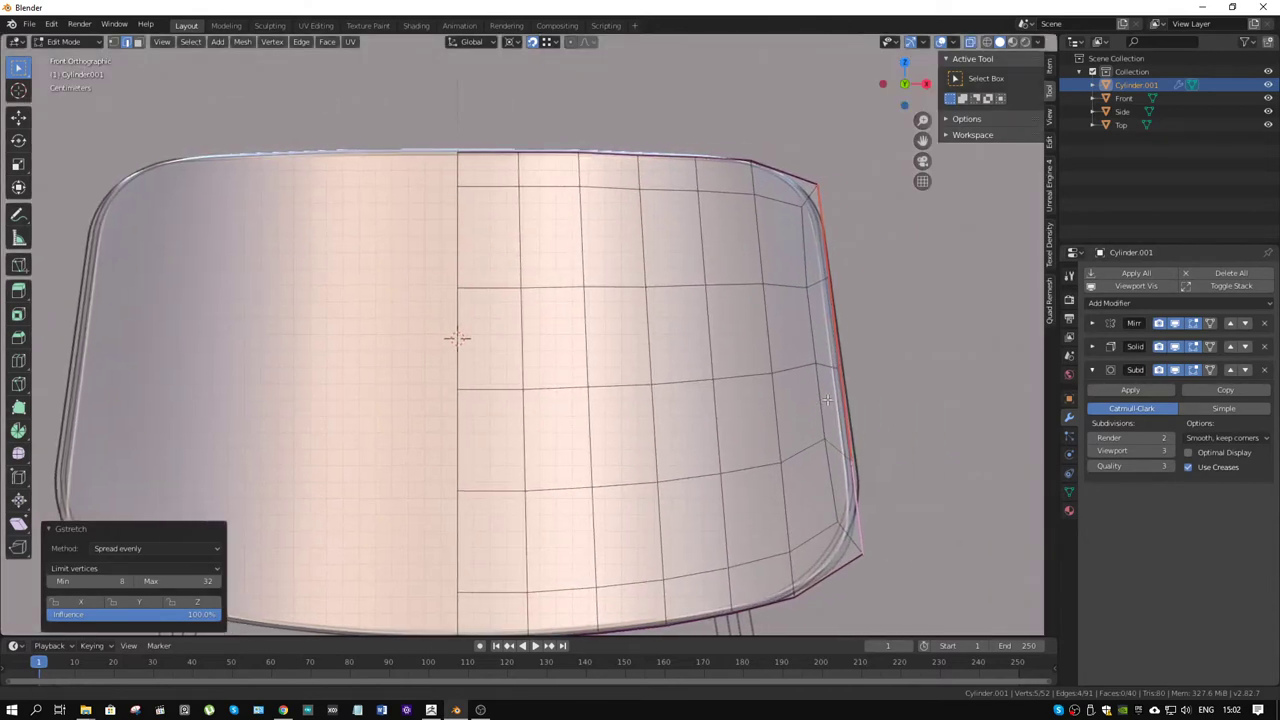
{"action": "key", "text": "shift+alt+z"}
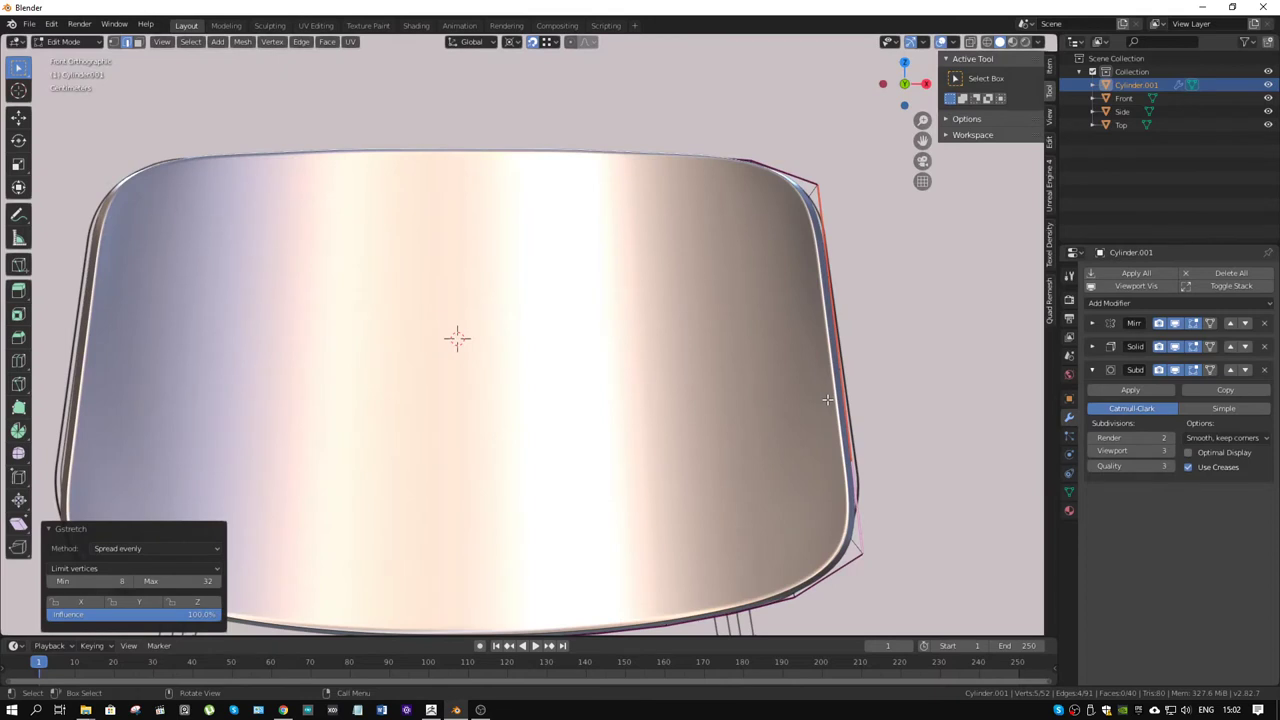
- Vertex-slide the lower-right (0.200) and upper-right corner vertices, then leave Edit Mode
{"action": "left_click", "coordinate": [862, 554]}
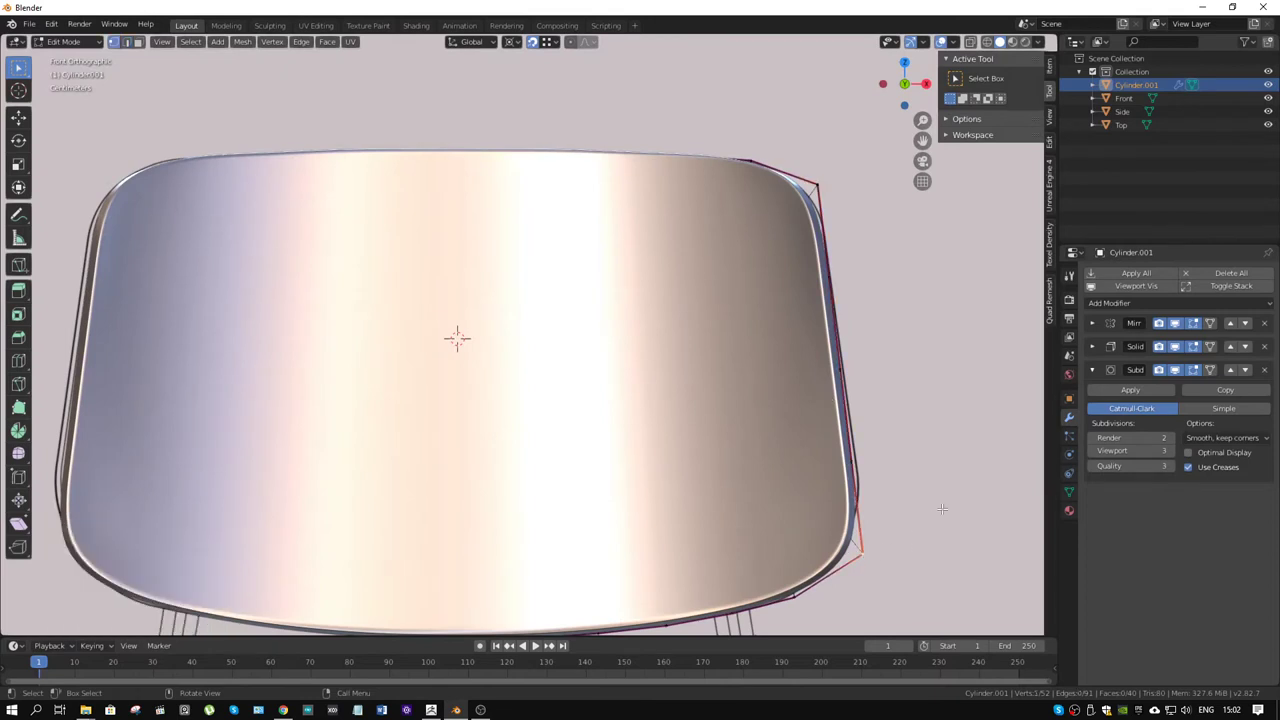
{"action": "key", "text": "shift+v"}
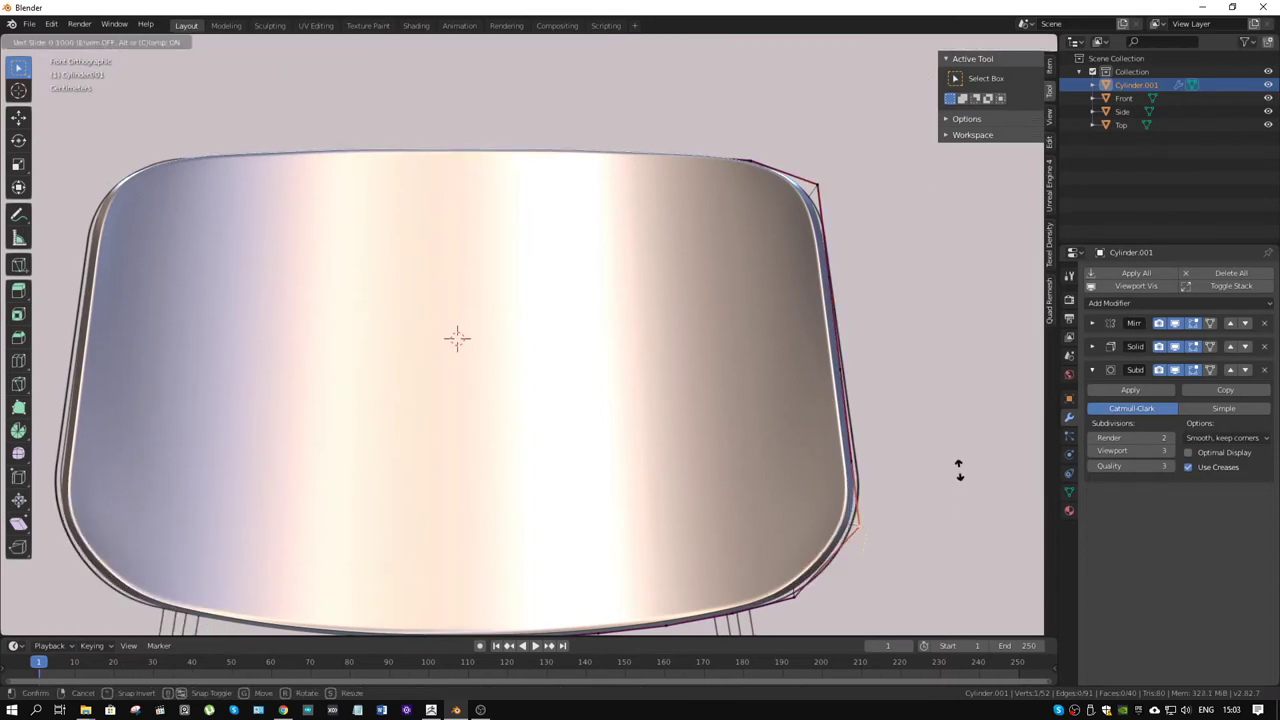
{"action": "left_click", "coordinate": [958, 472]}
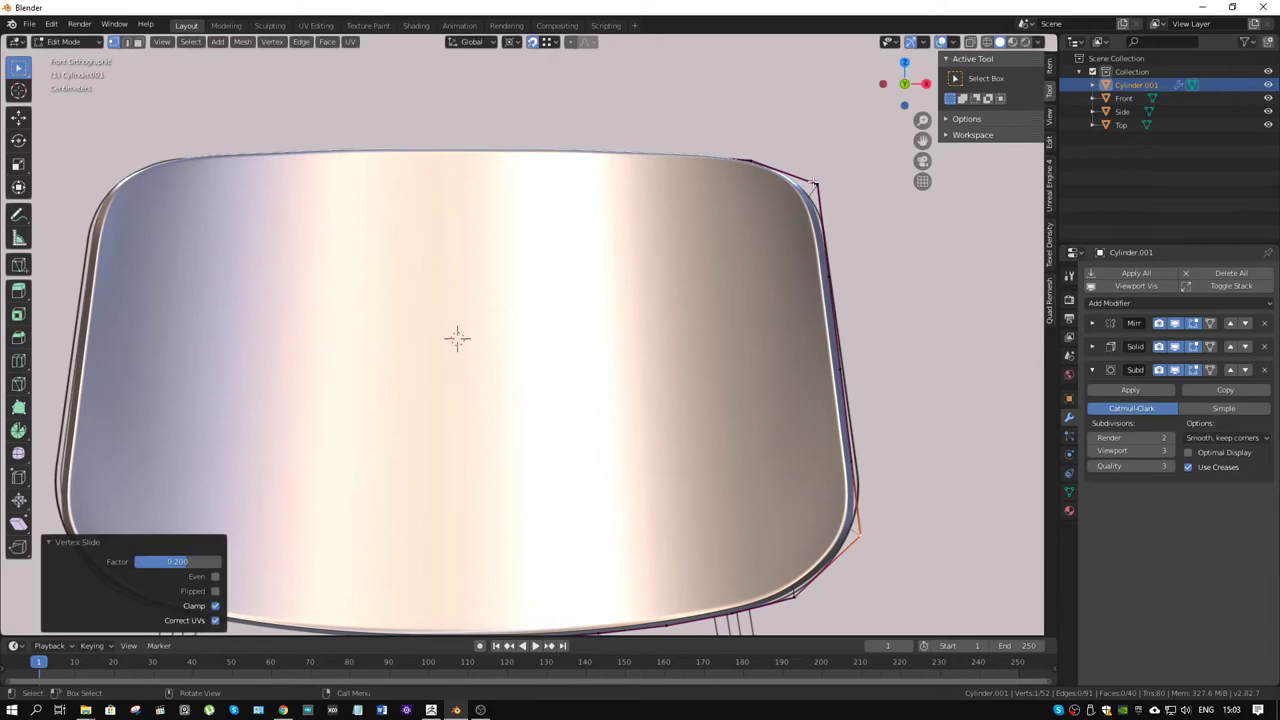
{"action": "left_click", "coordinate": [815, 183]}
{"action": "key", "text": "shift+v"}
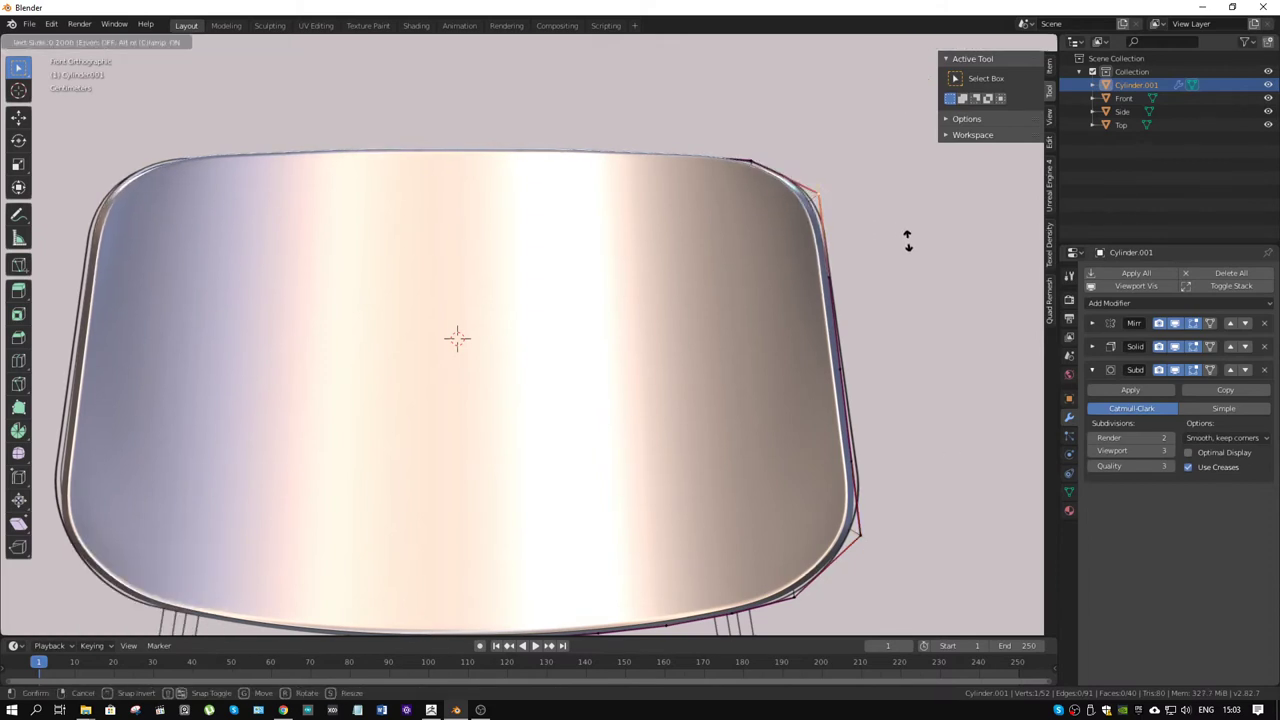
{"action": "left_click", "coordinate": [907, 240]}
{"action": "scroll", "coordinate": [828, 277], "scroll_direction": "down", "scroll_amount": 3}
{"action": "key", "text": "ctrl+Tab"}
- Return to Object Mode and set viewport lighting to the red MatCap, orbiting to inspect the shell
{"action": "left_click", "coordinate": [700, 304]}
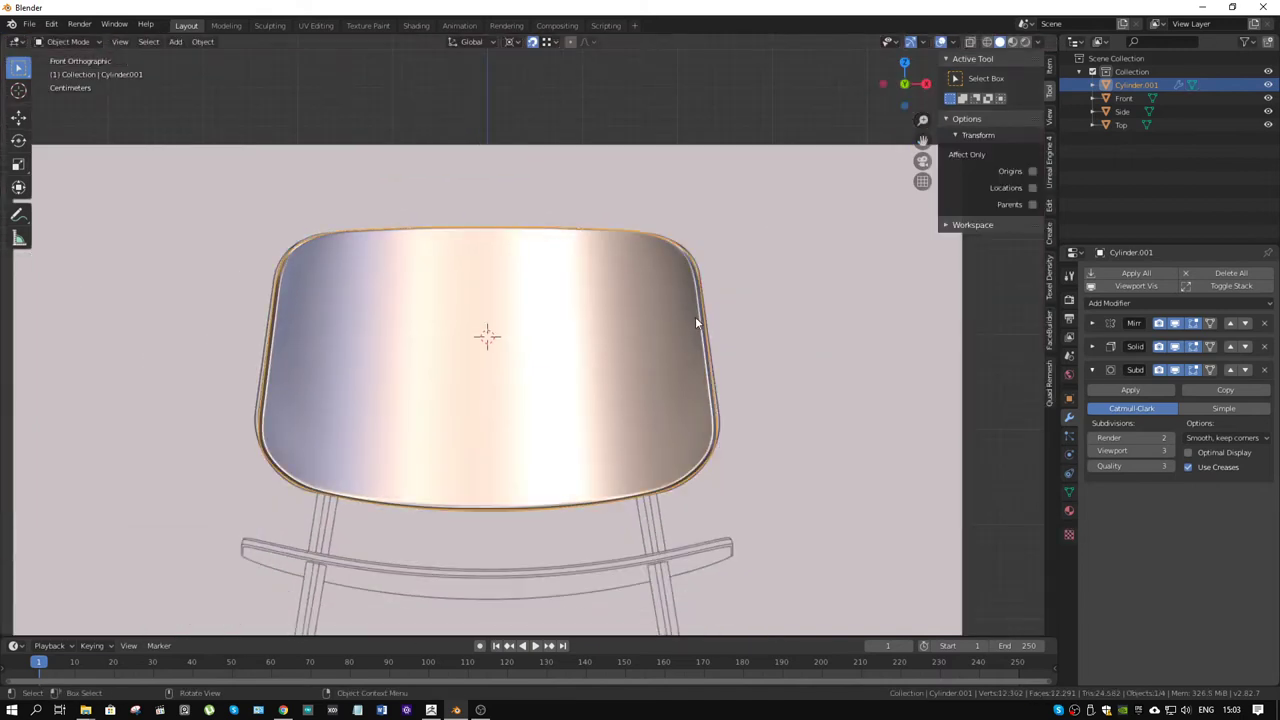
{"action": "mouse_move", "coordinate": [695, 316]}
{"action": "middle_mouse_down"}
{"action": "mouse_move", "coordinate": [734, 300]}
{"action": "mouse_move", "coordinate": [706, 351]}
{"action": "mouse_move", "coordinate": [634, 365]}
{"action": "mouse_move", "coordinate": [500, 354]}
{"action": "mouse_move", "coordinate": [523, 303]}
{"action": "mouse_move", "coordinate": [623, 306]}
{"action": "mouse_move", "coordinate": [717, 340]}
{"action": "mouse_move", "coordinate": [681, 352]}
{"action": "mouse_move", "coordinate": [725, 321]}
{"action": "middle_mouse_up"}
{"action": "left_click", "coordinate": [1036, 41]}
{"action": "left_click", "coordinate": [994, 129]}
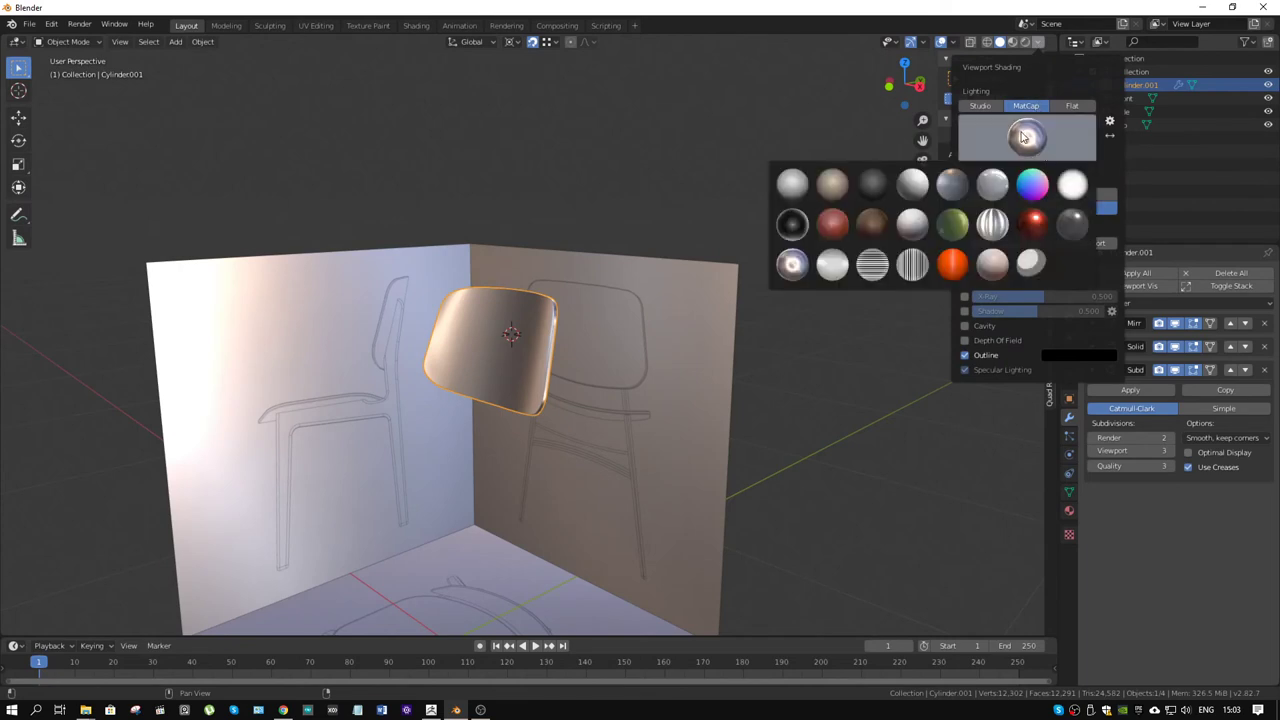
{"action": "left_click", "coordinate": [945, 262]}
{"action": "mouse_move", "coordinate": [600, 300]}
{"action": "middle_mouse_down"}
{"action": "mouse_move", "coordinate": [558, 290]}
{"action": "mouse_move", "coordinate": [634, 274]}
{"action": "mouse_move", "coordinate": [631, 286]}
{"action": "mouse_move", "coordinate": [655, 296]}
{"action": "mouse_move", "coordinate": [591, 297]}
{"action": "mouse_move", "coordinate": [640, 297]}
{"action": "mouse_move", "coordinate": [508, 334]}
{"action": "middle_mouse_up"}
{"action": "key", "text": "ctrl+Tab"}
{"action": "left_click", "coordinate": [432, 336]}
{"action": "middle_click_drag", "start_coordinate": [424, 331], "coordinate": [500, 648]}
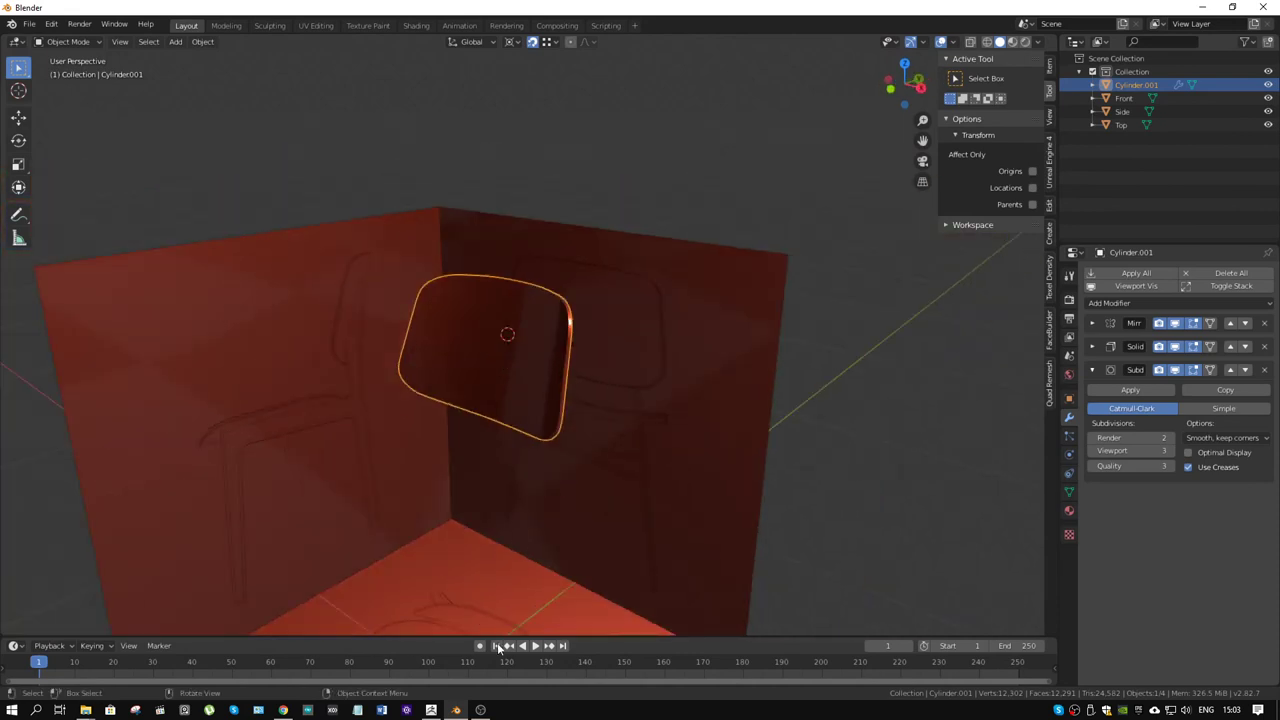